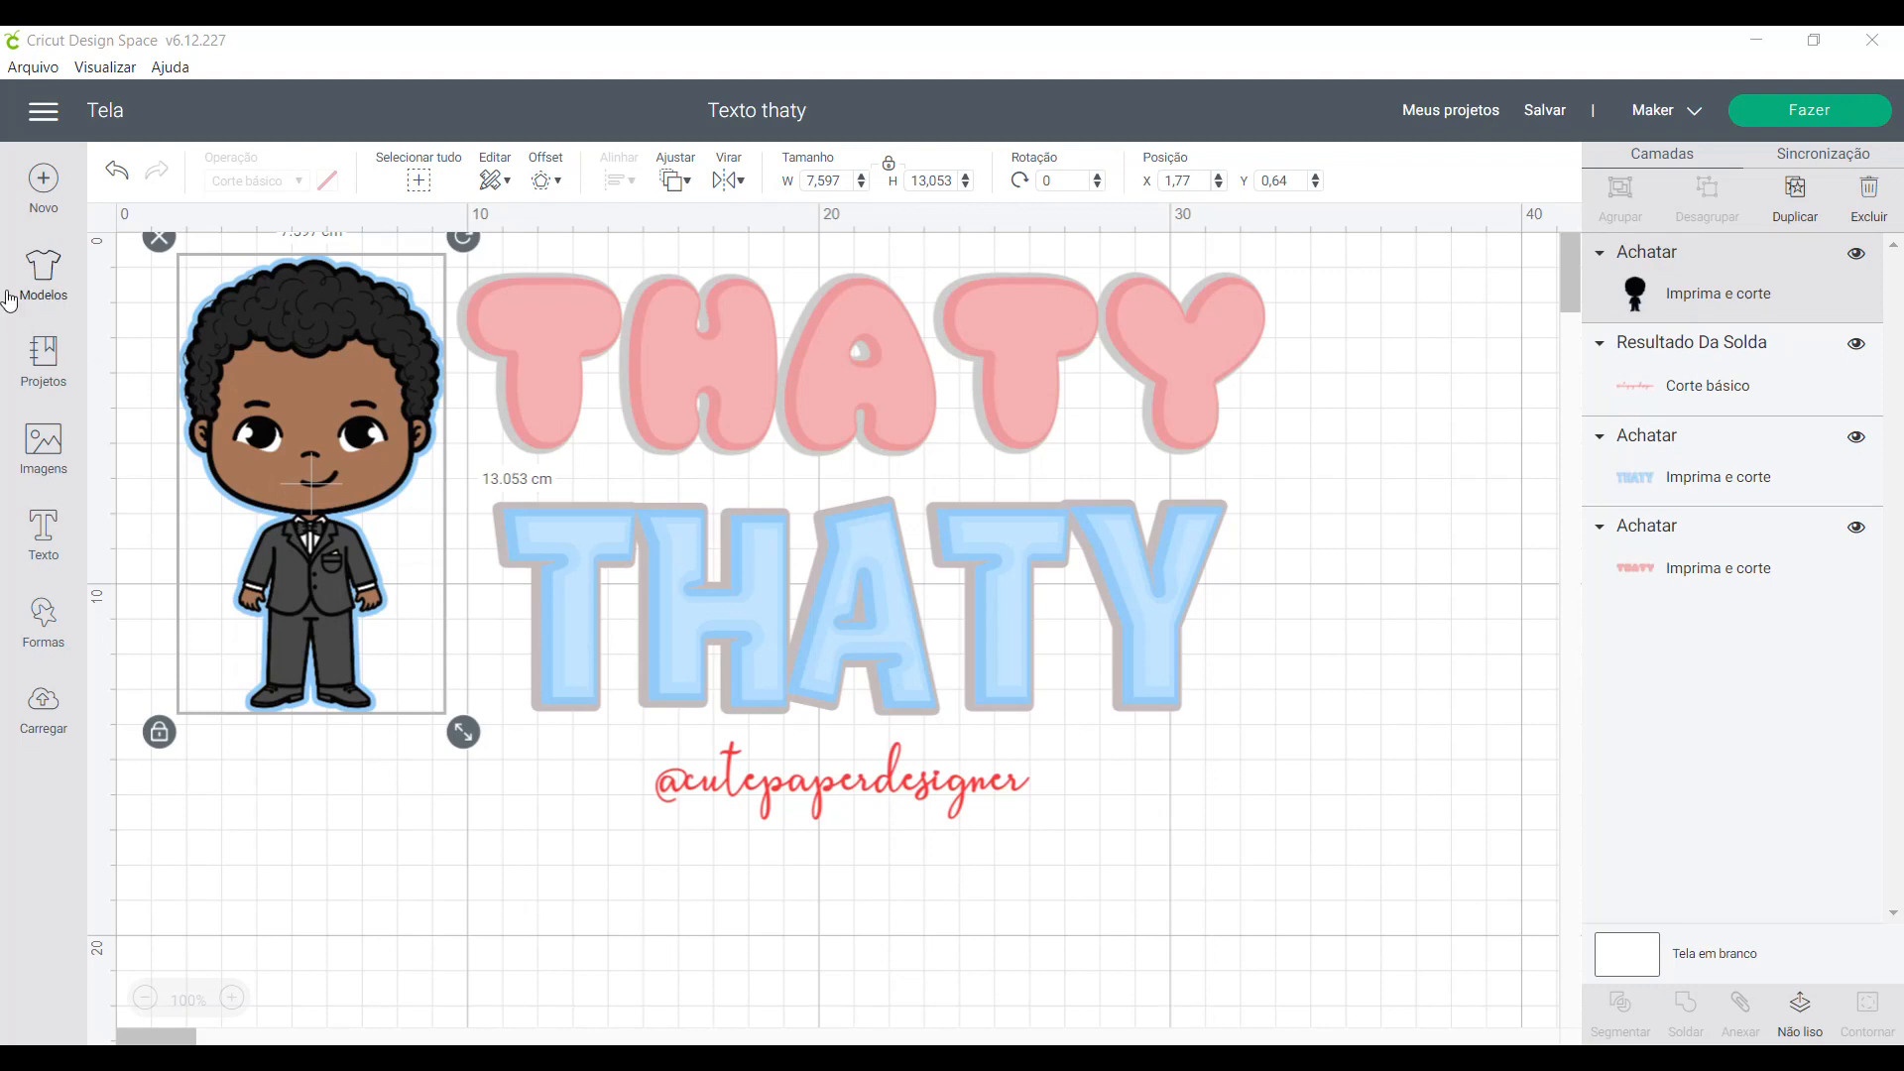
# - Start a new project and insert the recently uploaded image of the boy in a suit
pyautogui.click(42, 190)
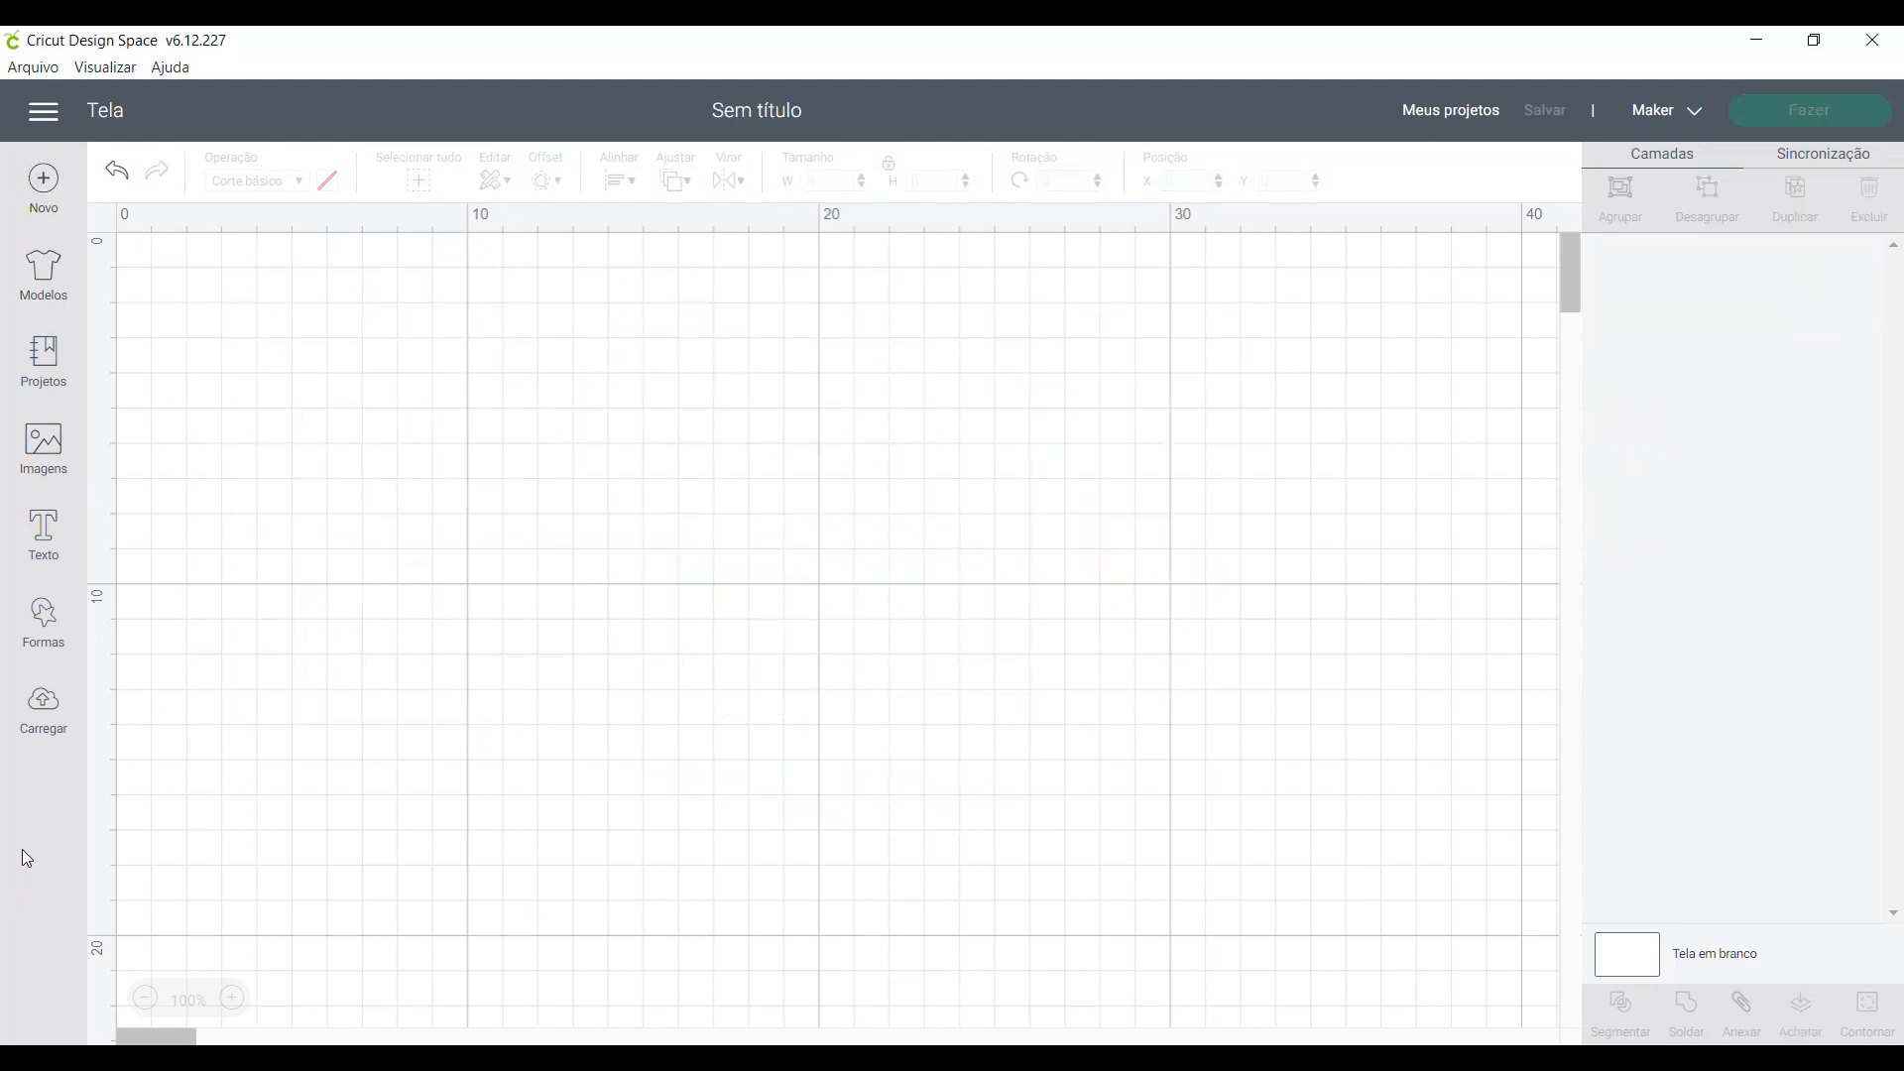
pyautogui.click(44, 746)
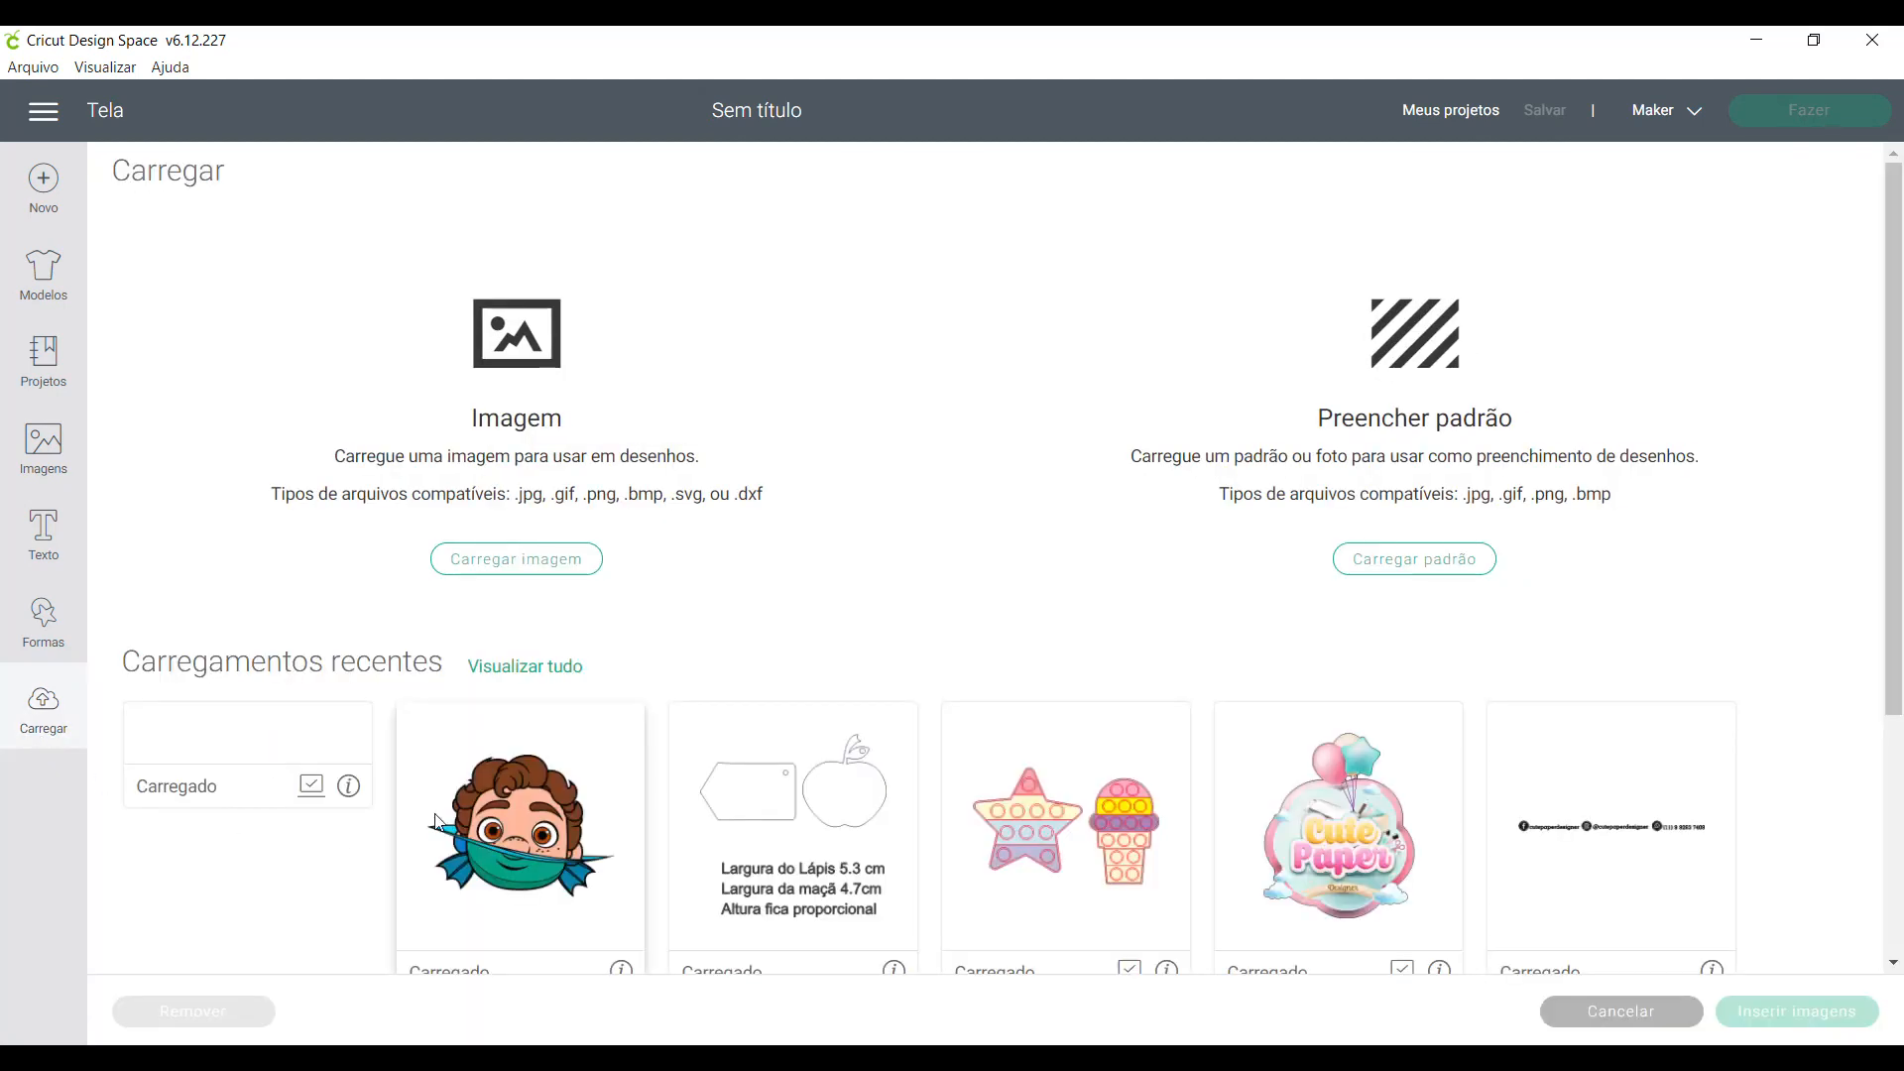
pyautogui.click(229, 828)
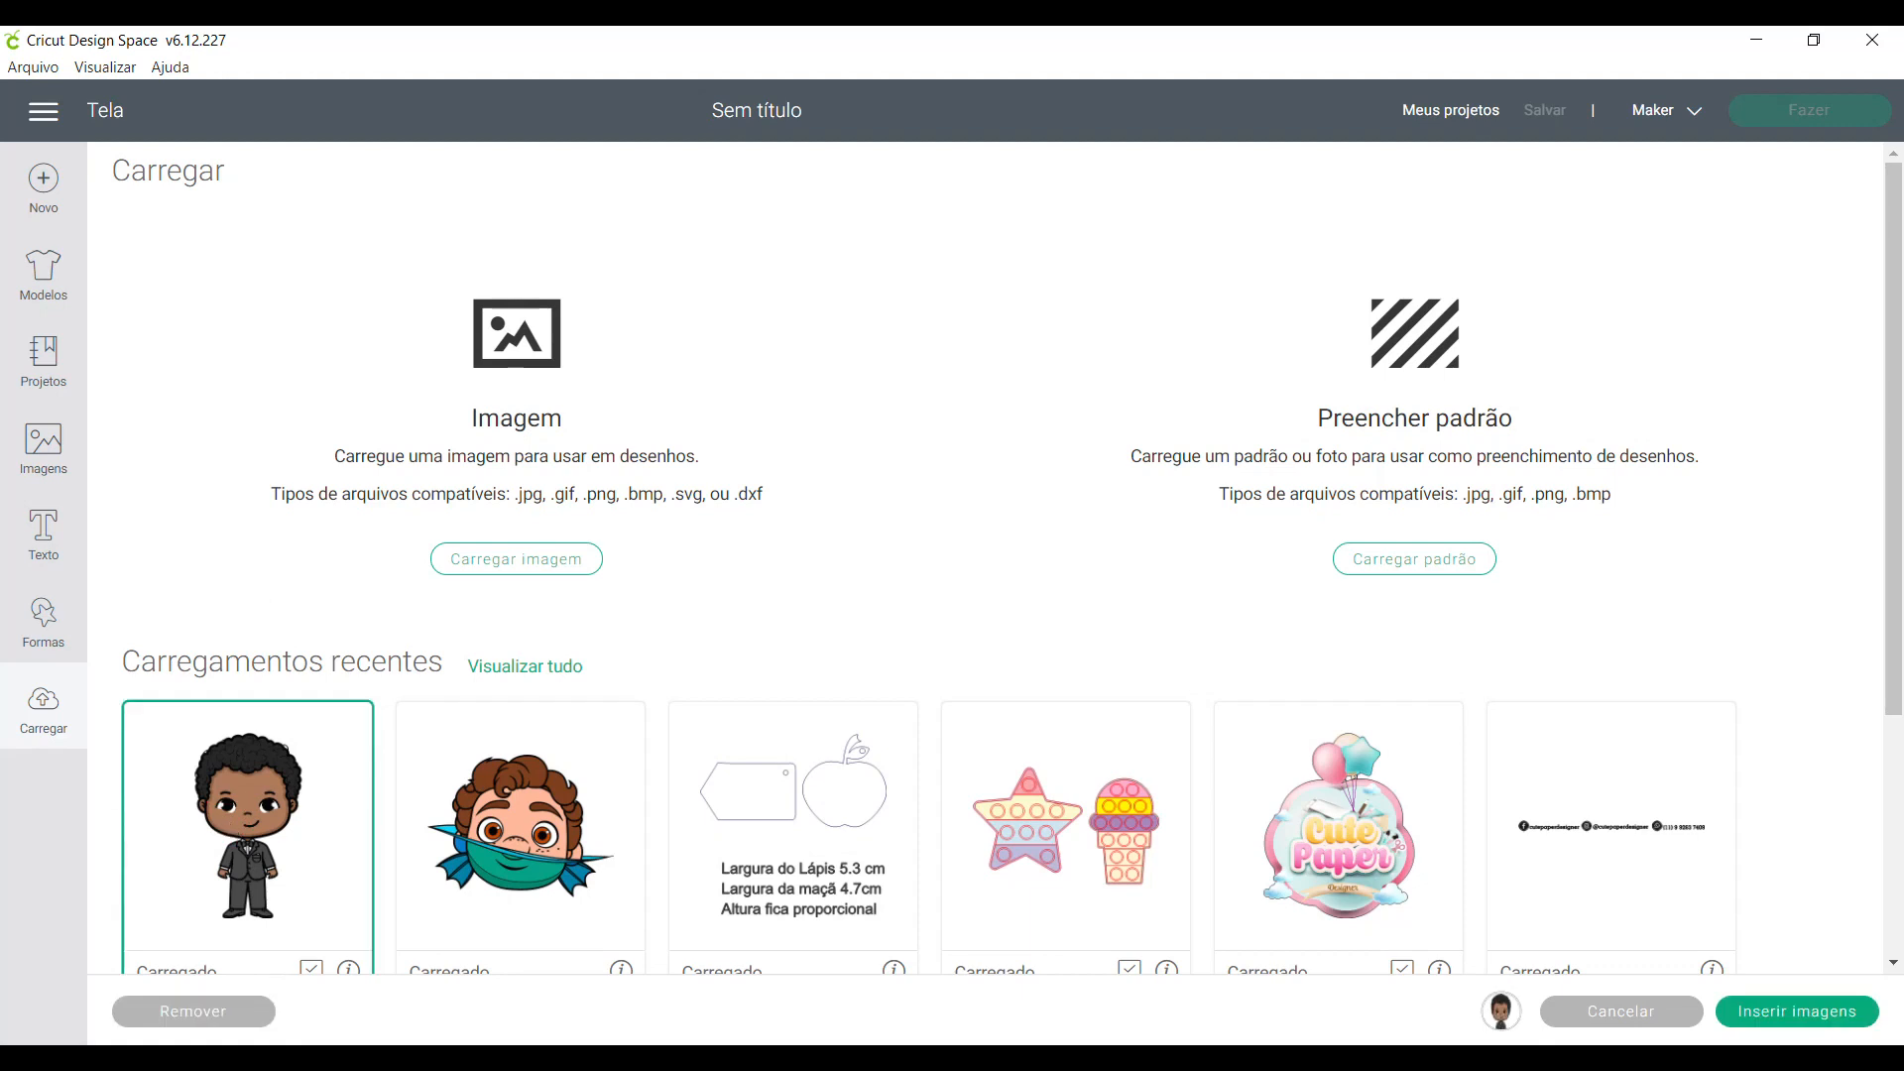
pyautogui.click(1817, 1008)
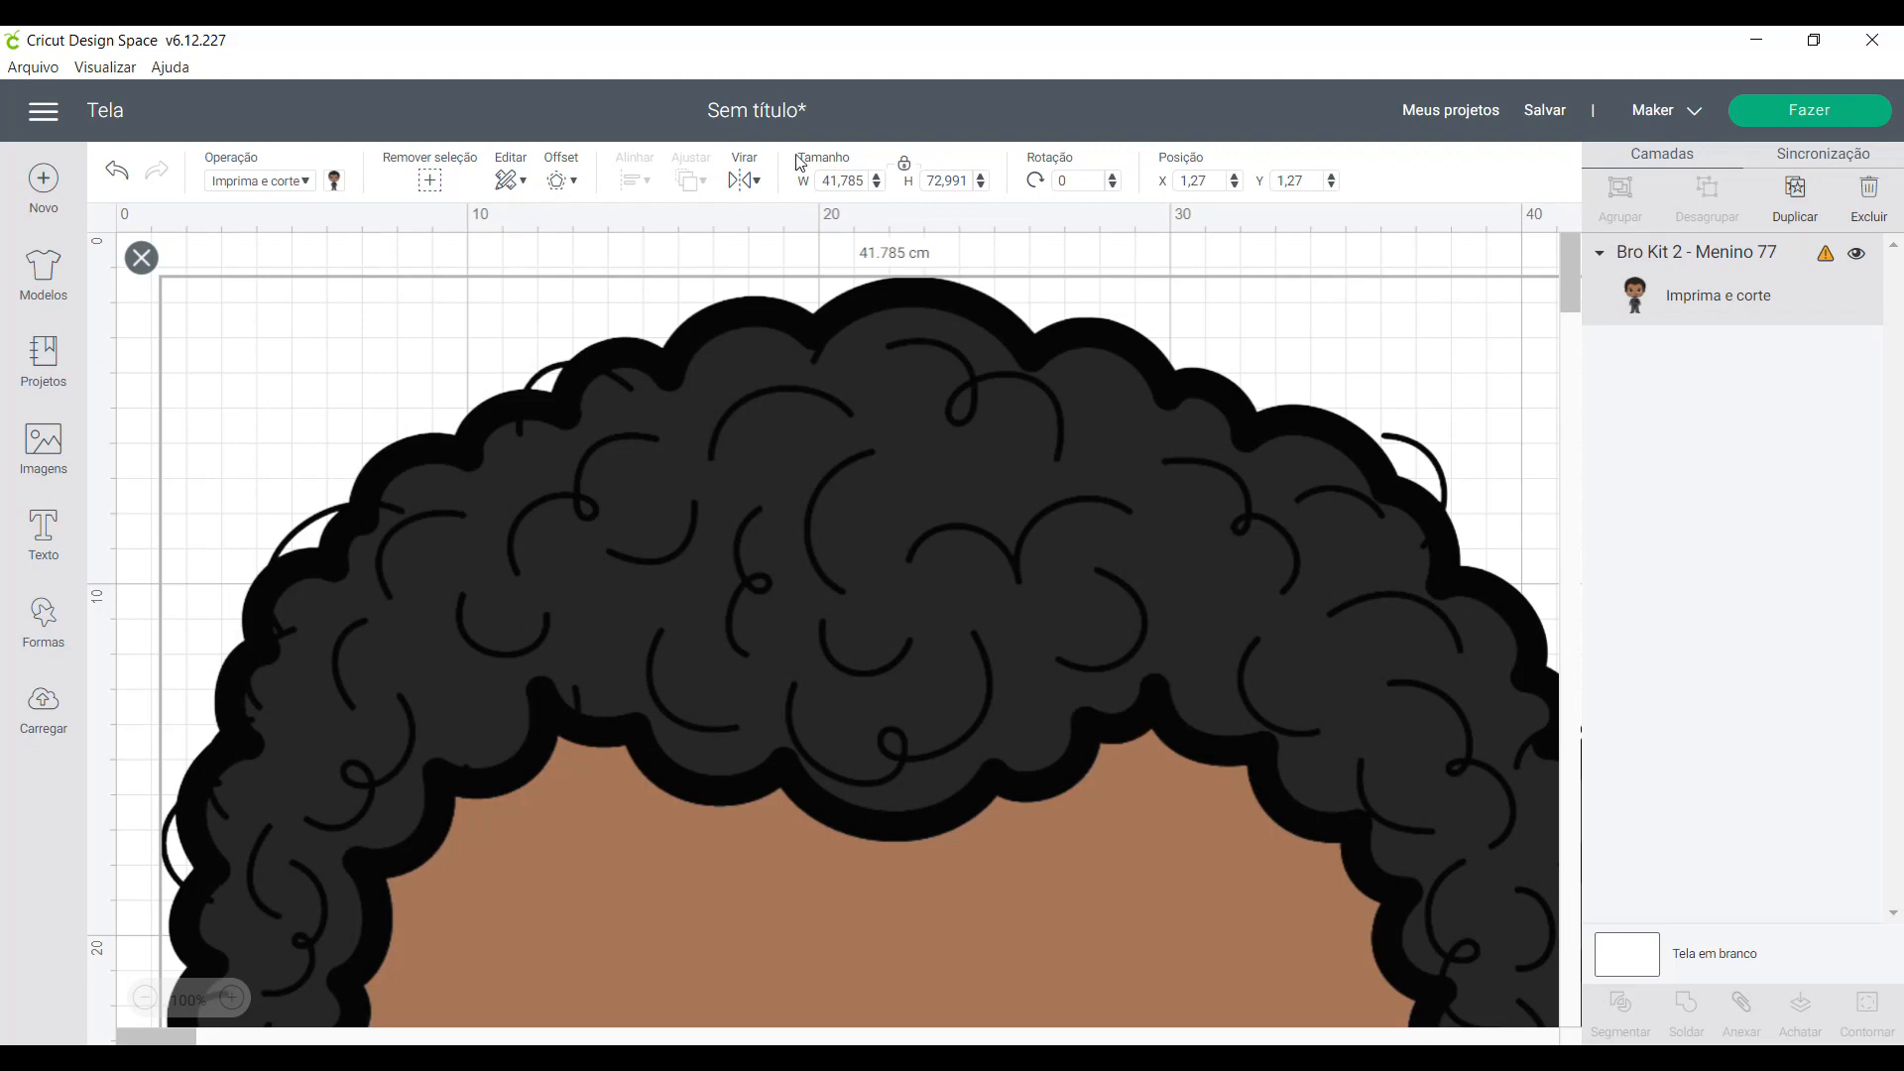
# - Set the boy image's width to 10 cm and move it to the middle of the canvas
pyautogui.click(857, 189)
pyautogui.write('10')
pyautogui.press('Return')
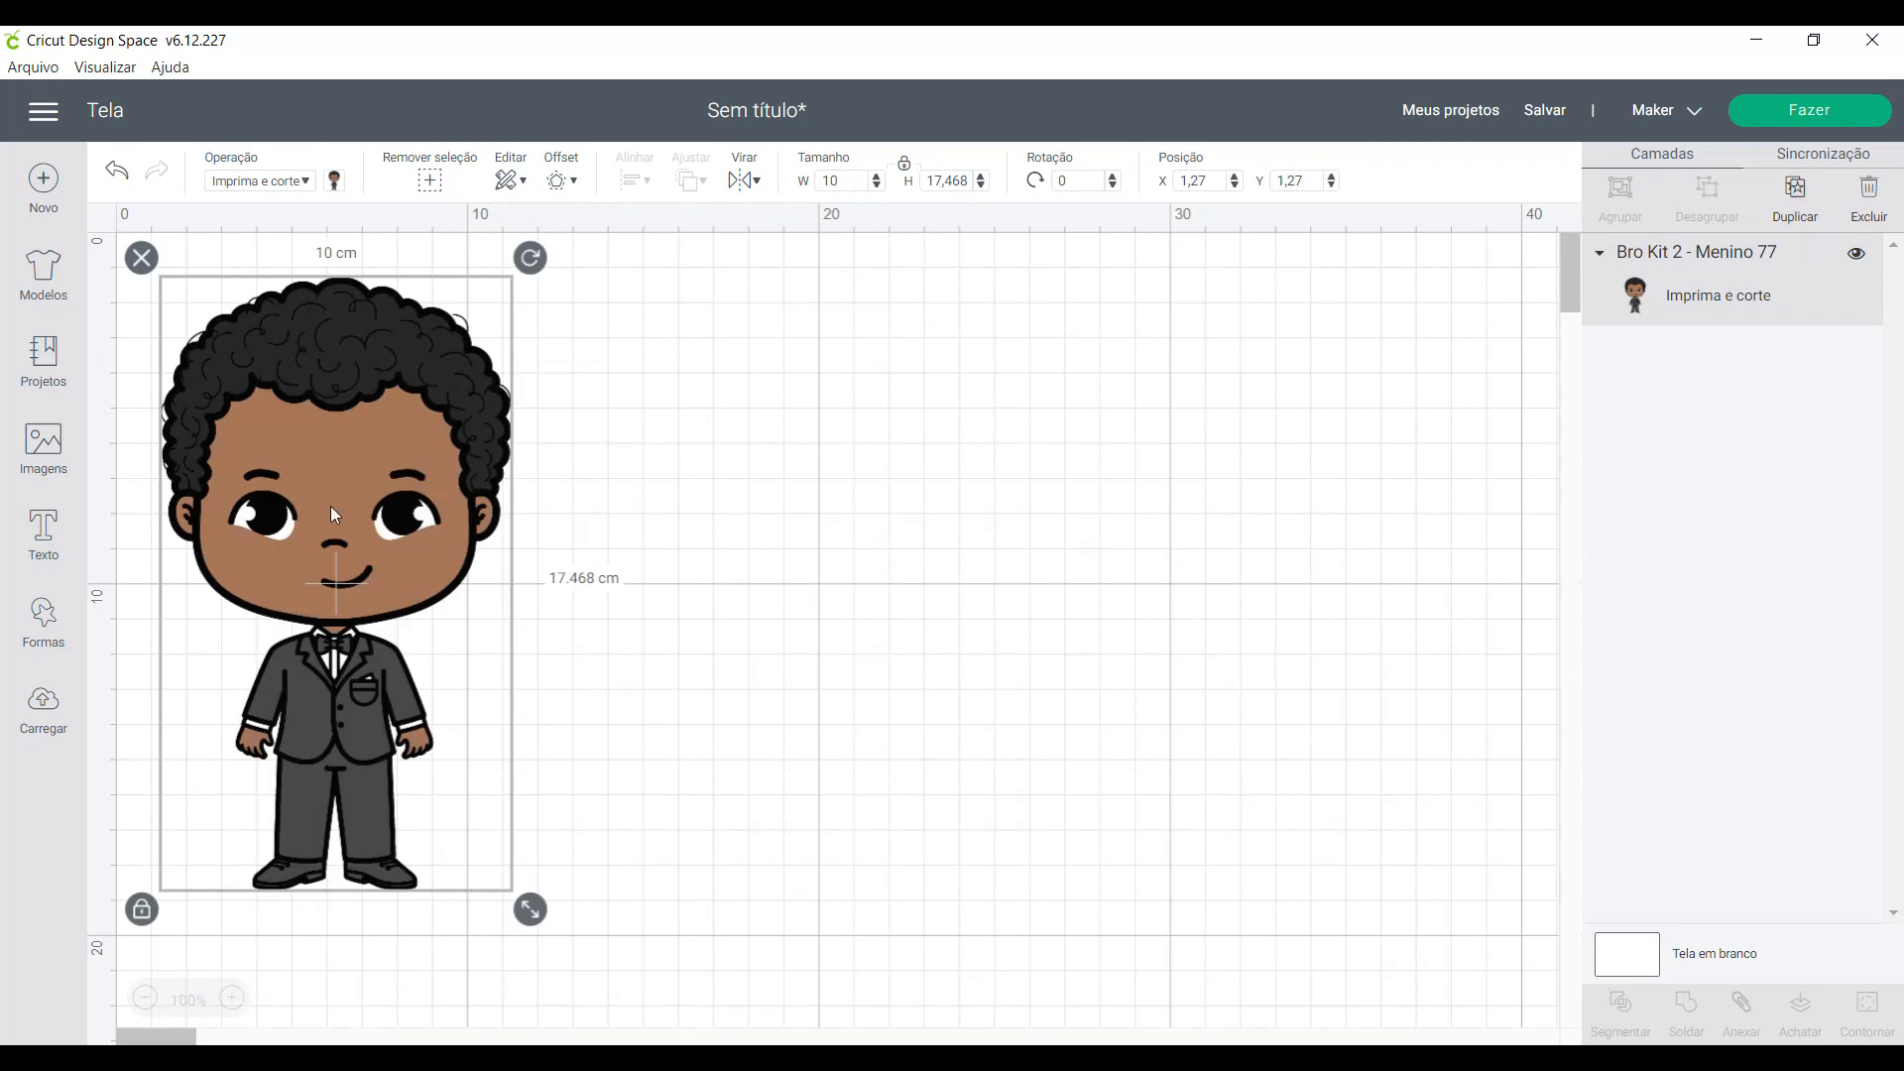
pyautogui.moveTo(332, 507); pyautogui.dragTo(887, 543)
pyautogui.click(106, 220)
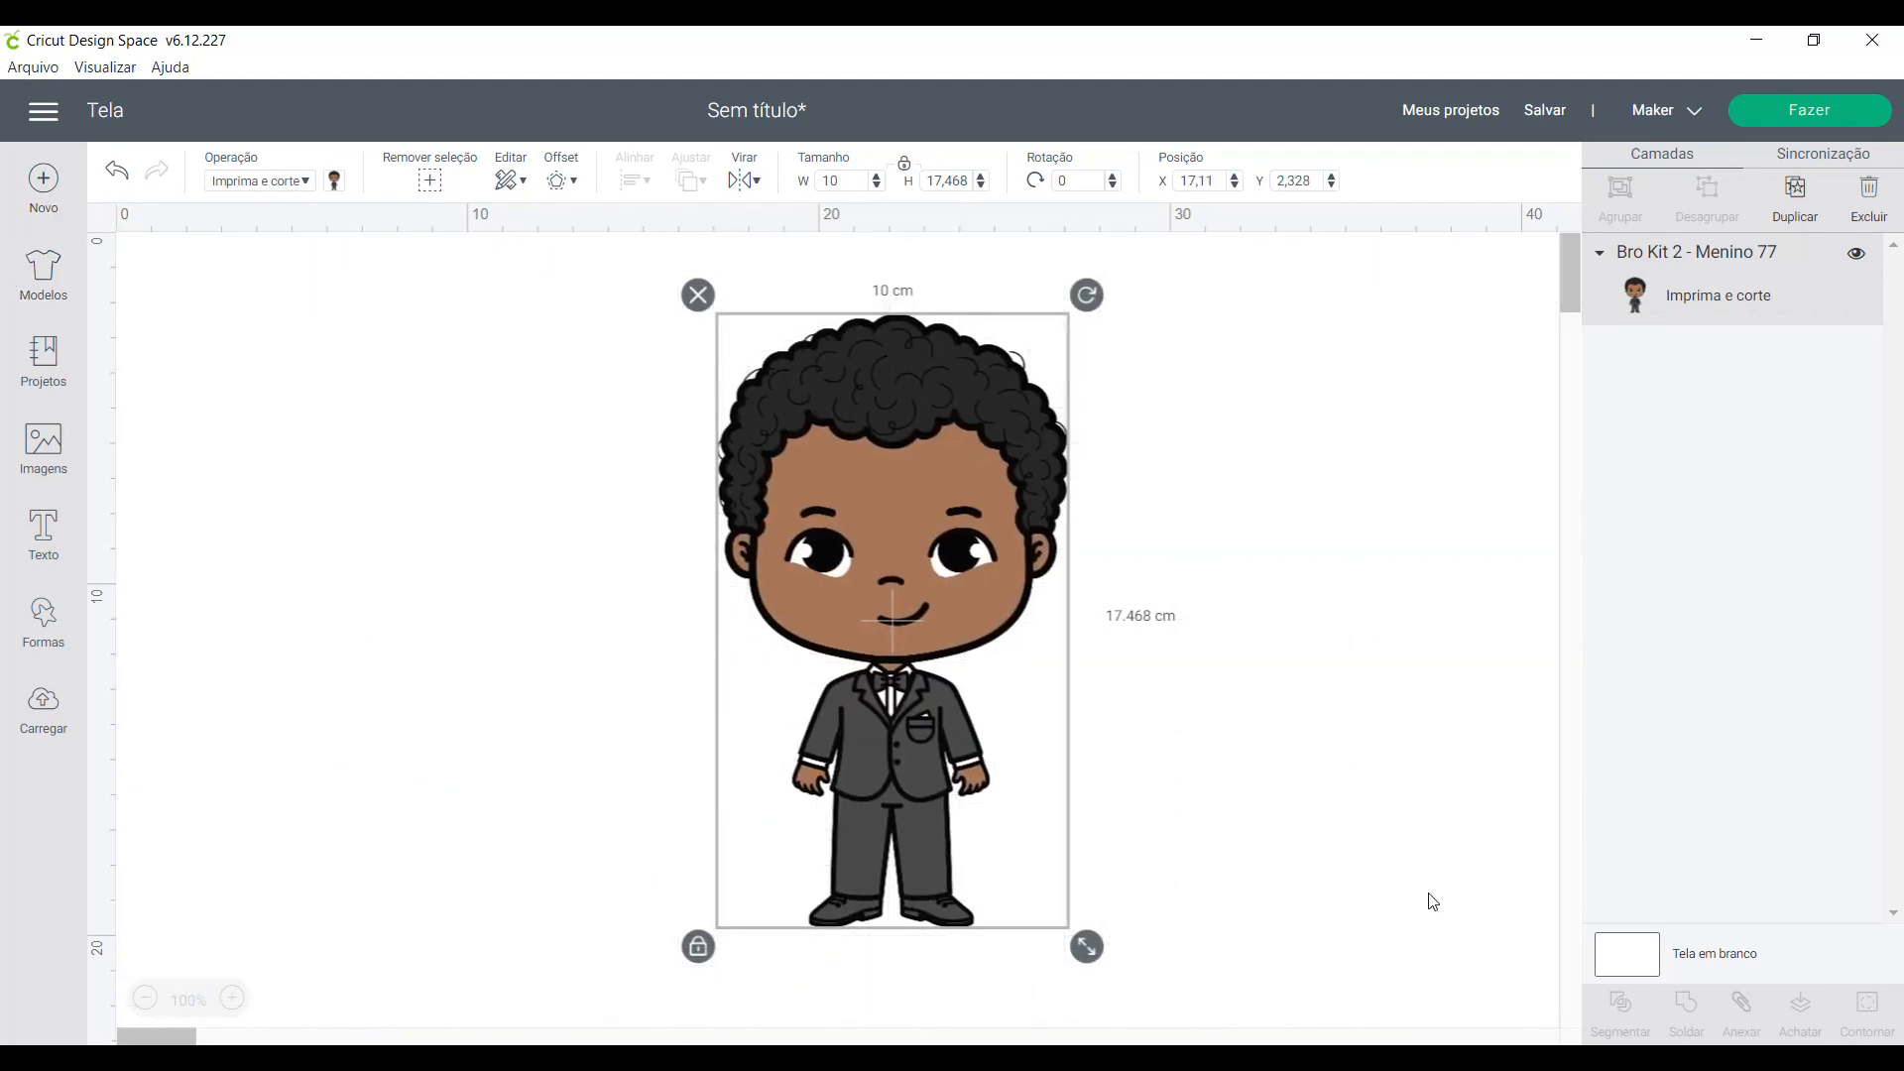
pyautogui.moveTo(926, 645); pyautogui.dragTo(833, 691)
pyautogui.moveTo(838, 837); pyautogui.dragTo(858, 791)
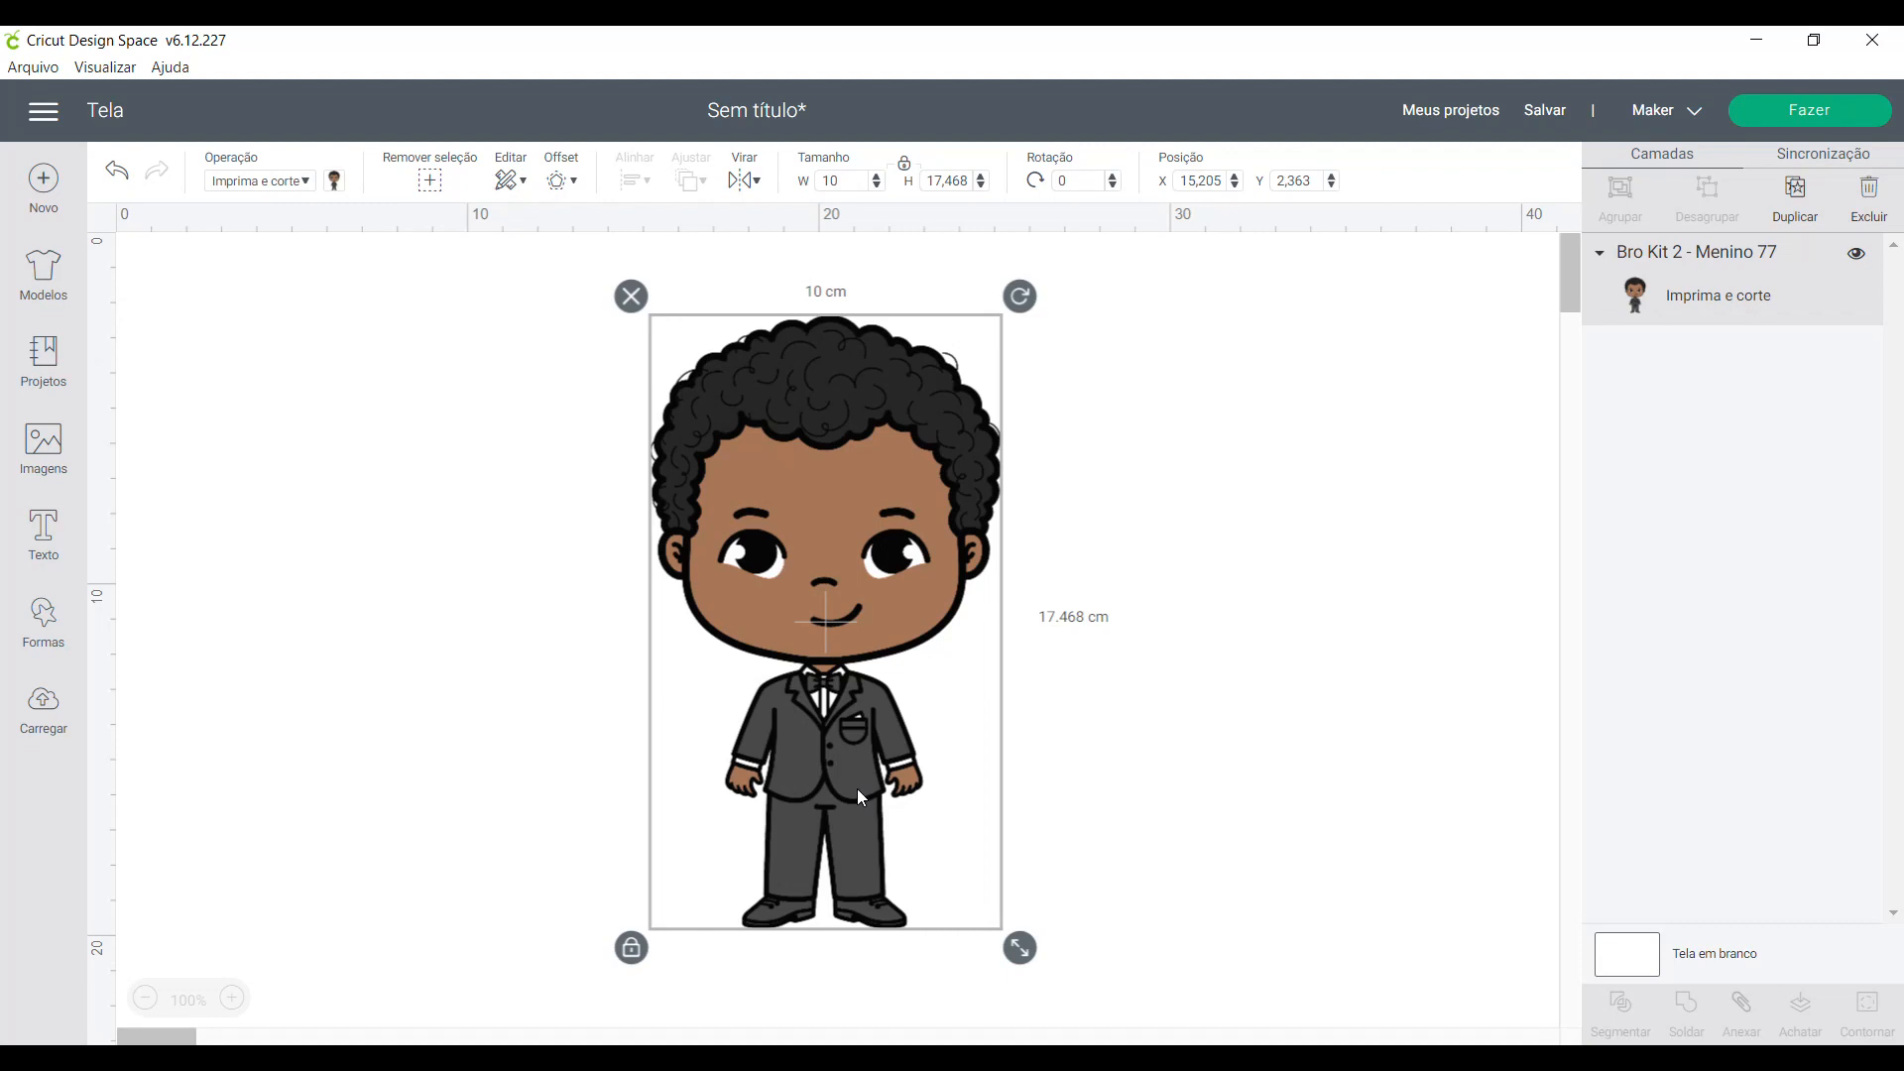
# - Start an offset on the boy, trying distances of -0,494, 0 and 0,635 cm and both corner styles, ending on rounded corners
pyautogui.click(1171, 796)
pyautogui.click(825, 409)
pyautogui.click(572, 179)
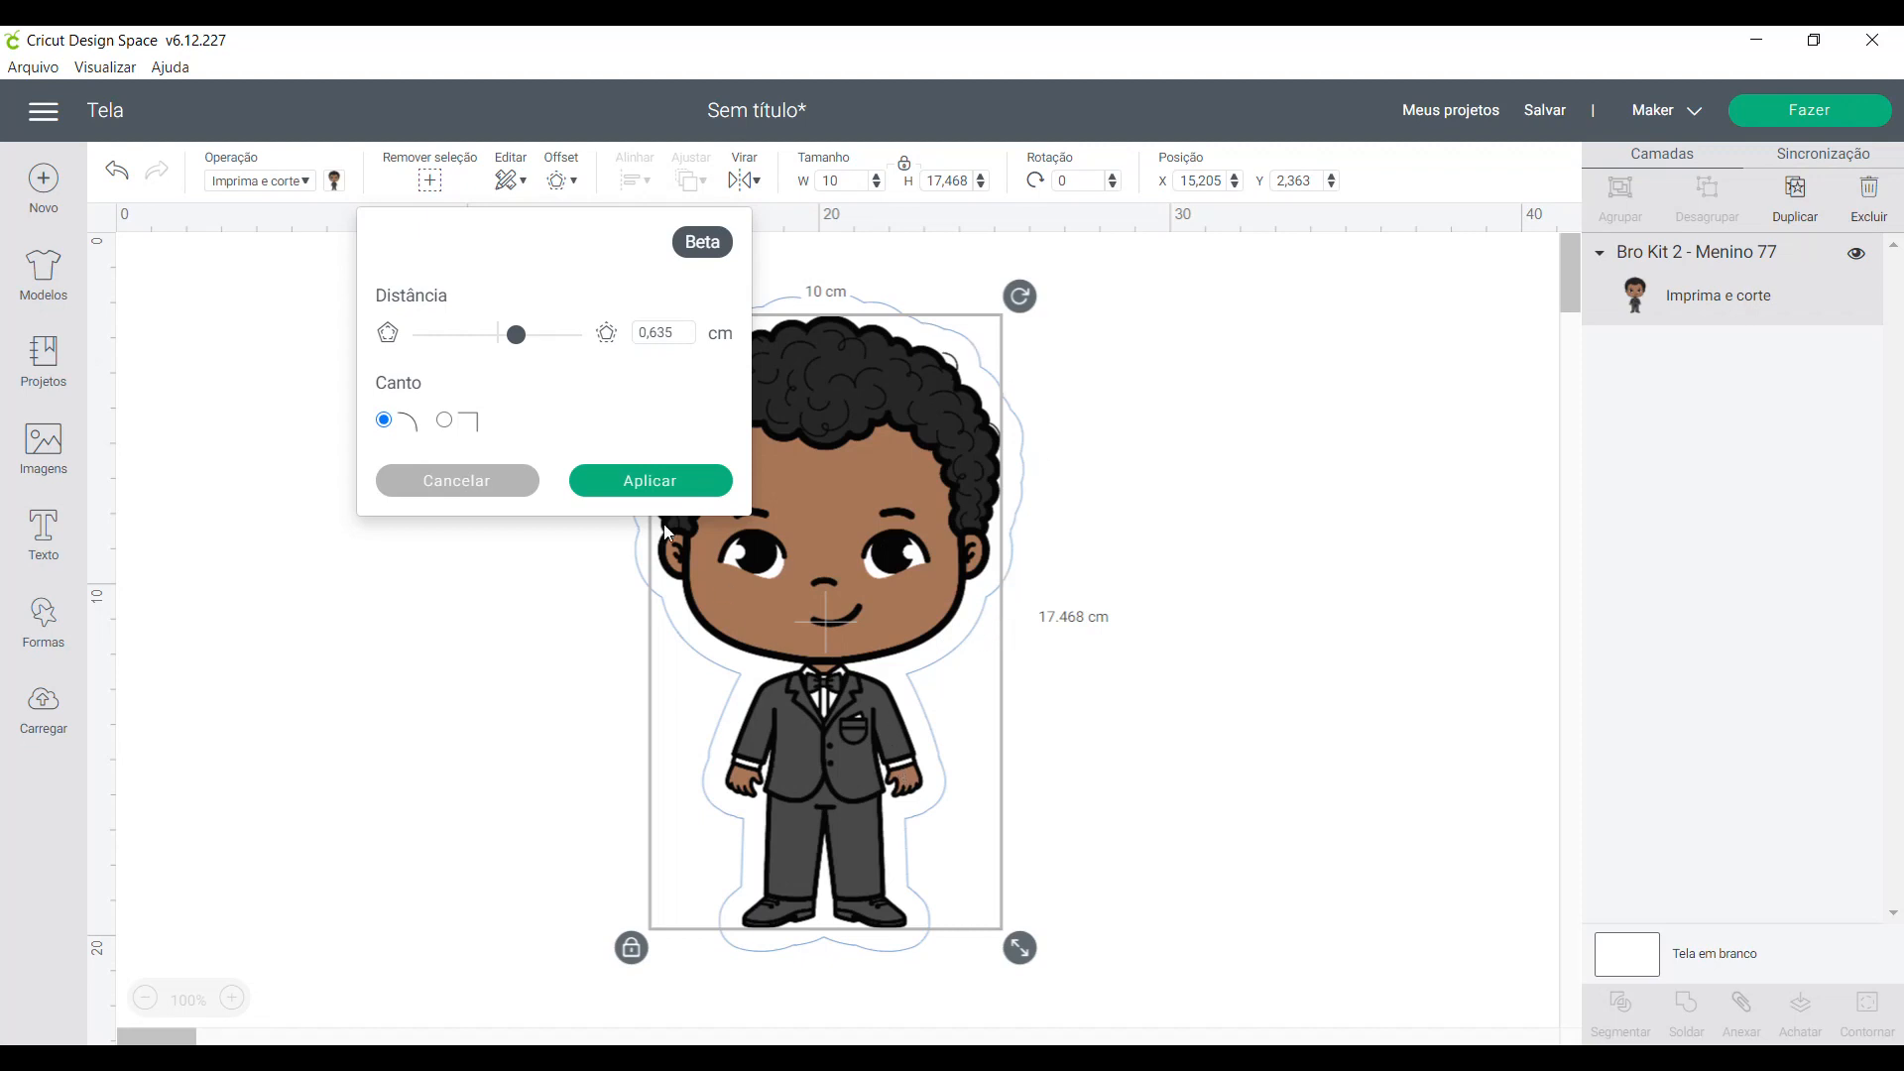
pyautogui.moveTo(514, 334); pyautogui.dragTo(483, 339)
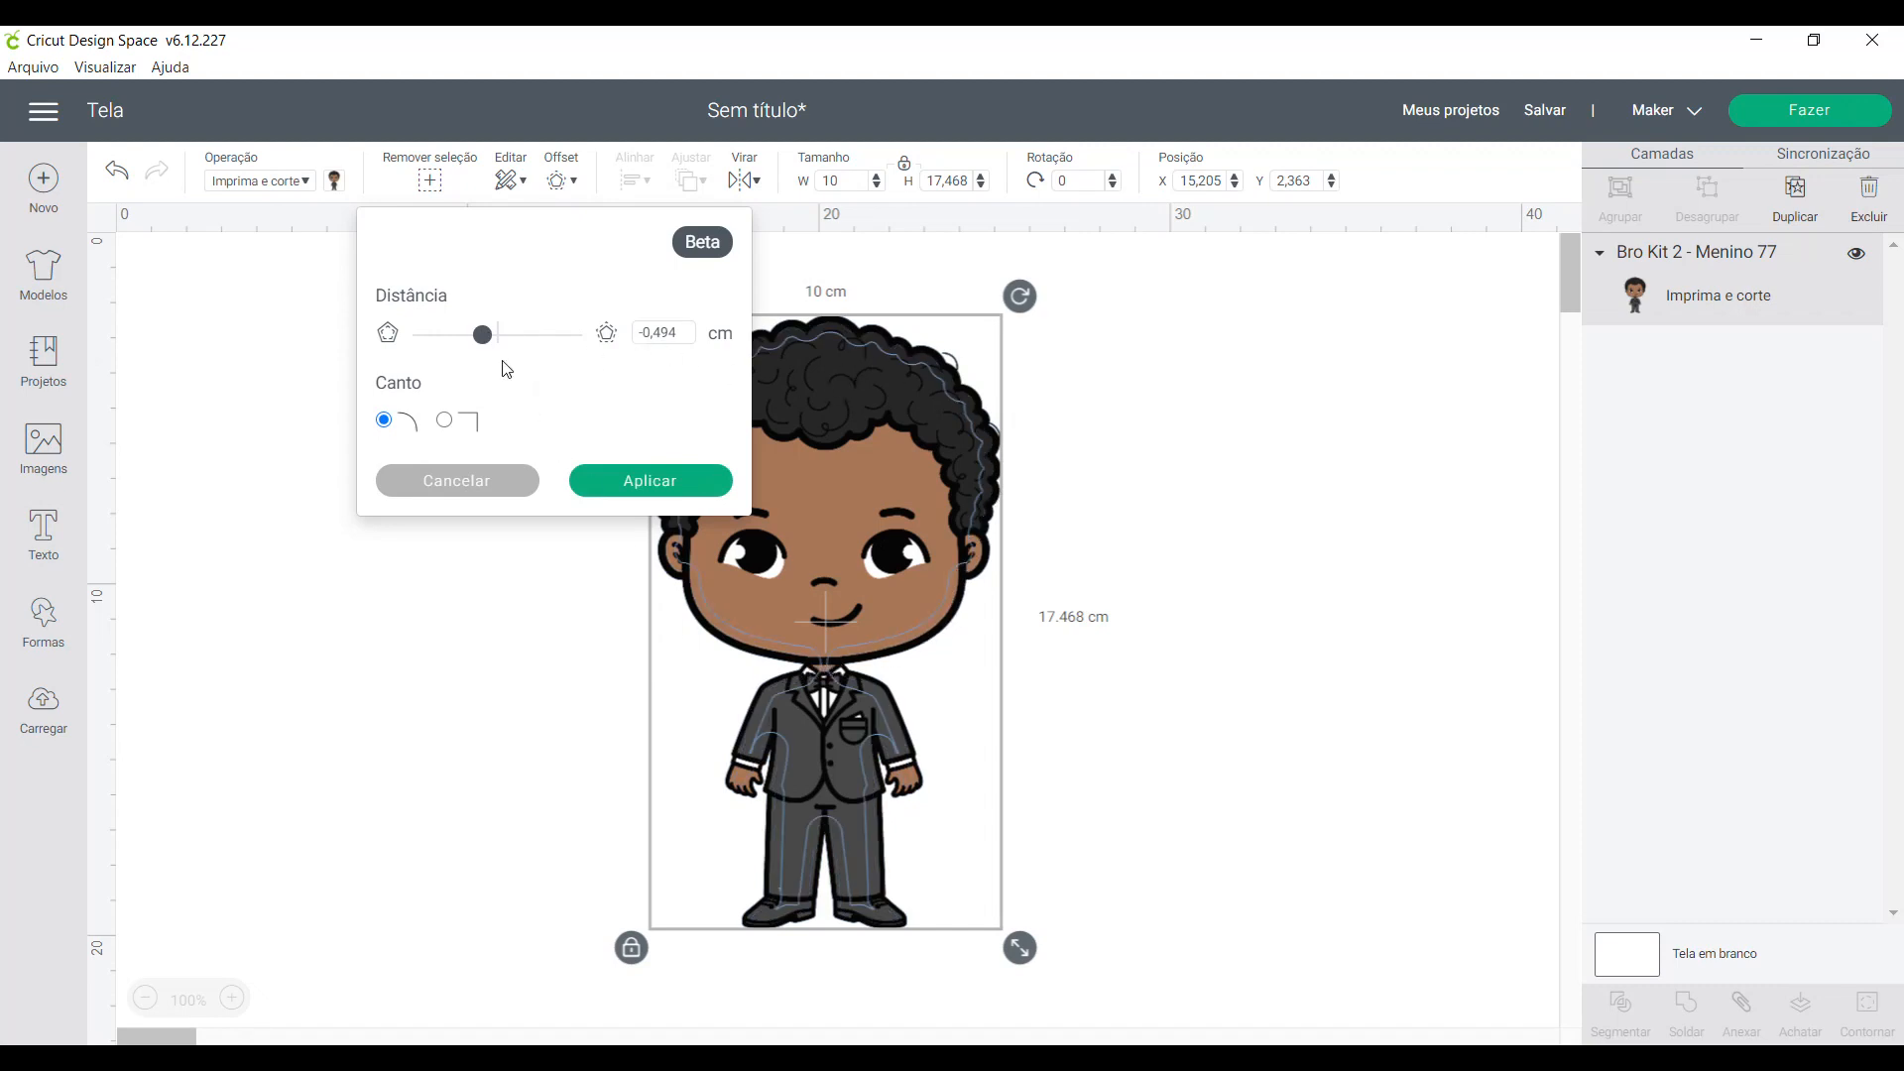
pyautogui.moveTo(482, 337); pyautogui.dragTo(496, 339)
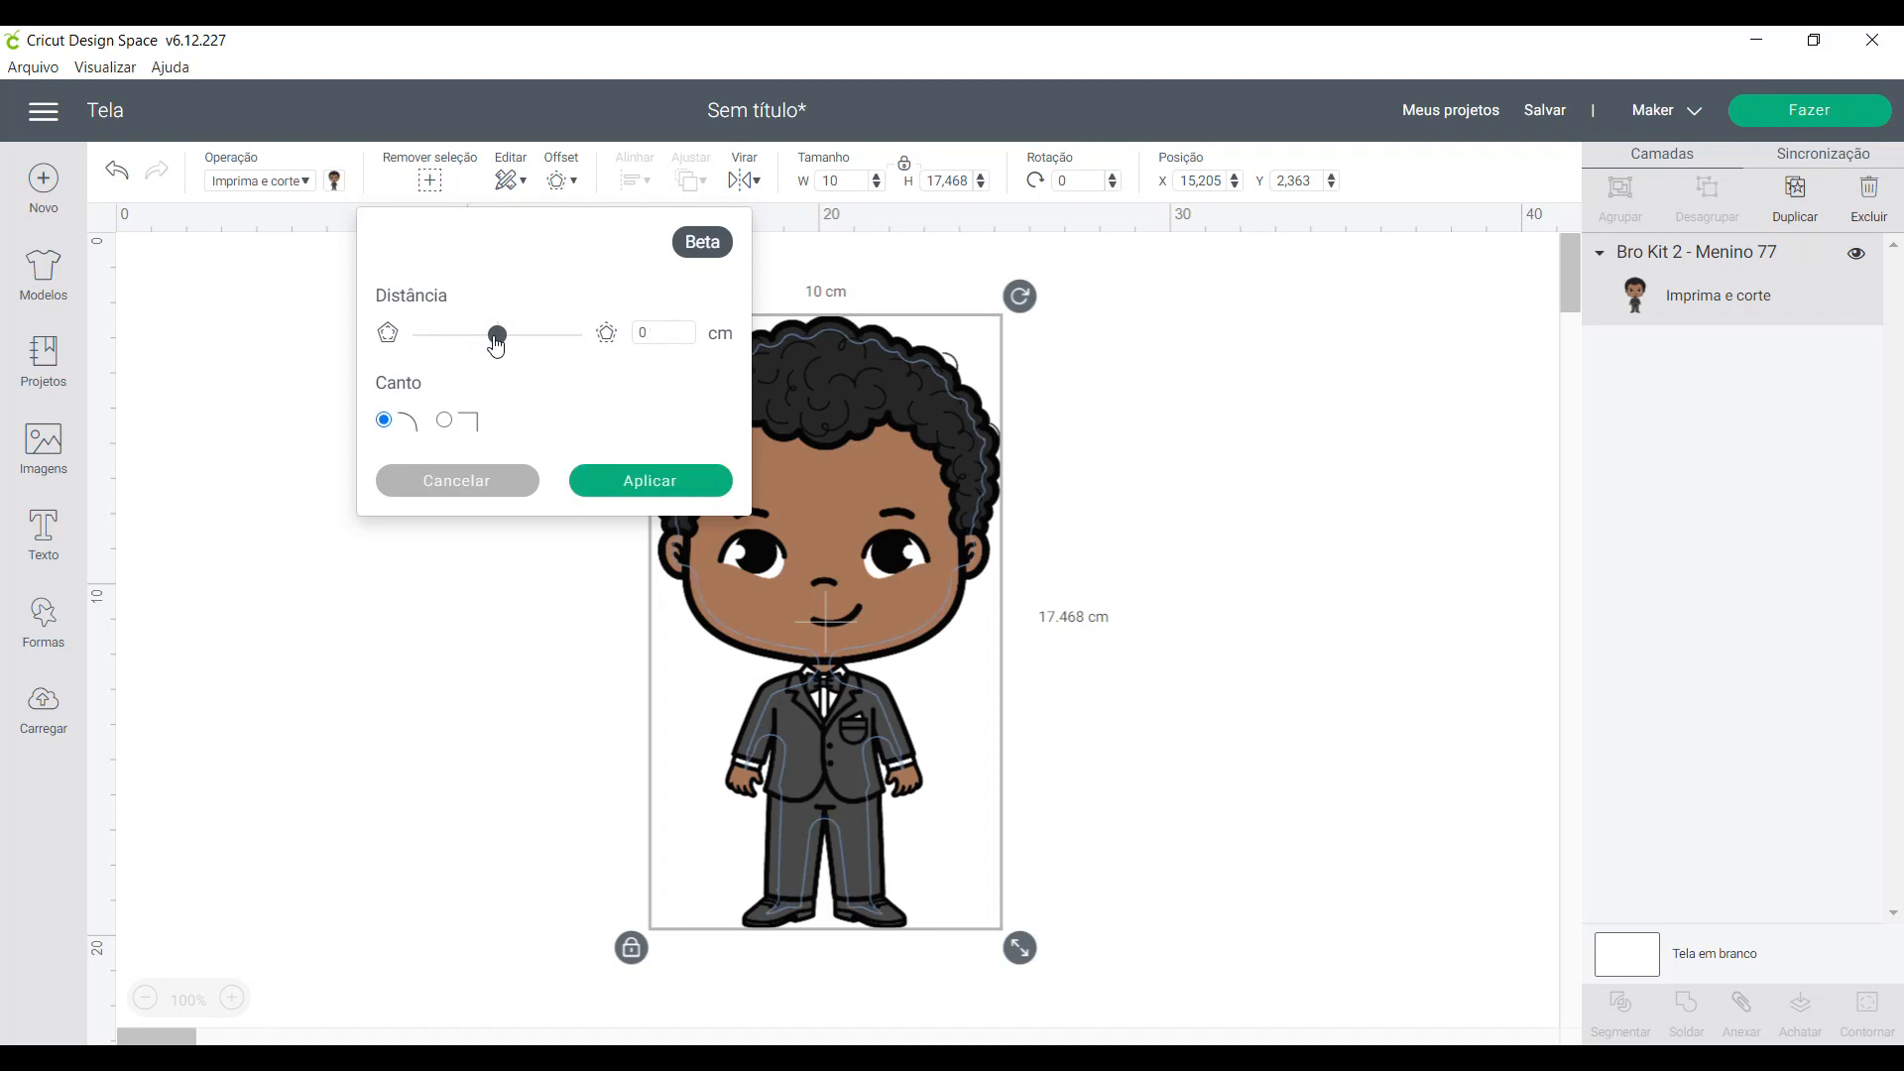
pyautogui.moveTo(502, 346); pyautogui.dragTo(518, 344)
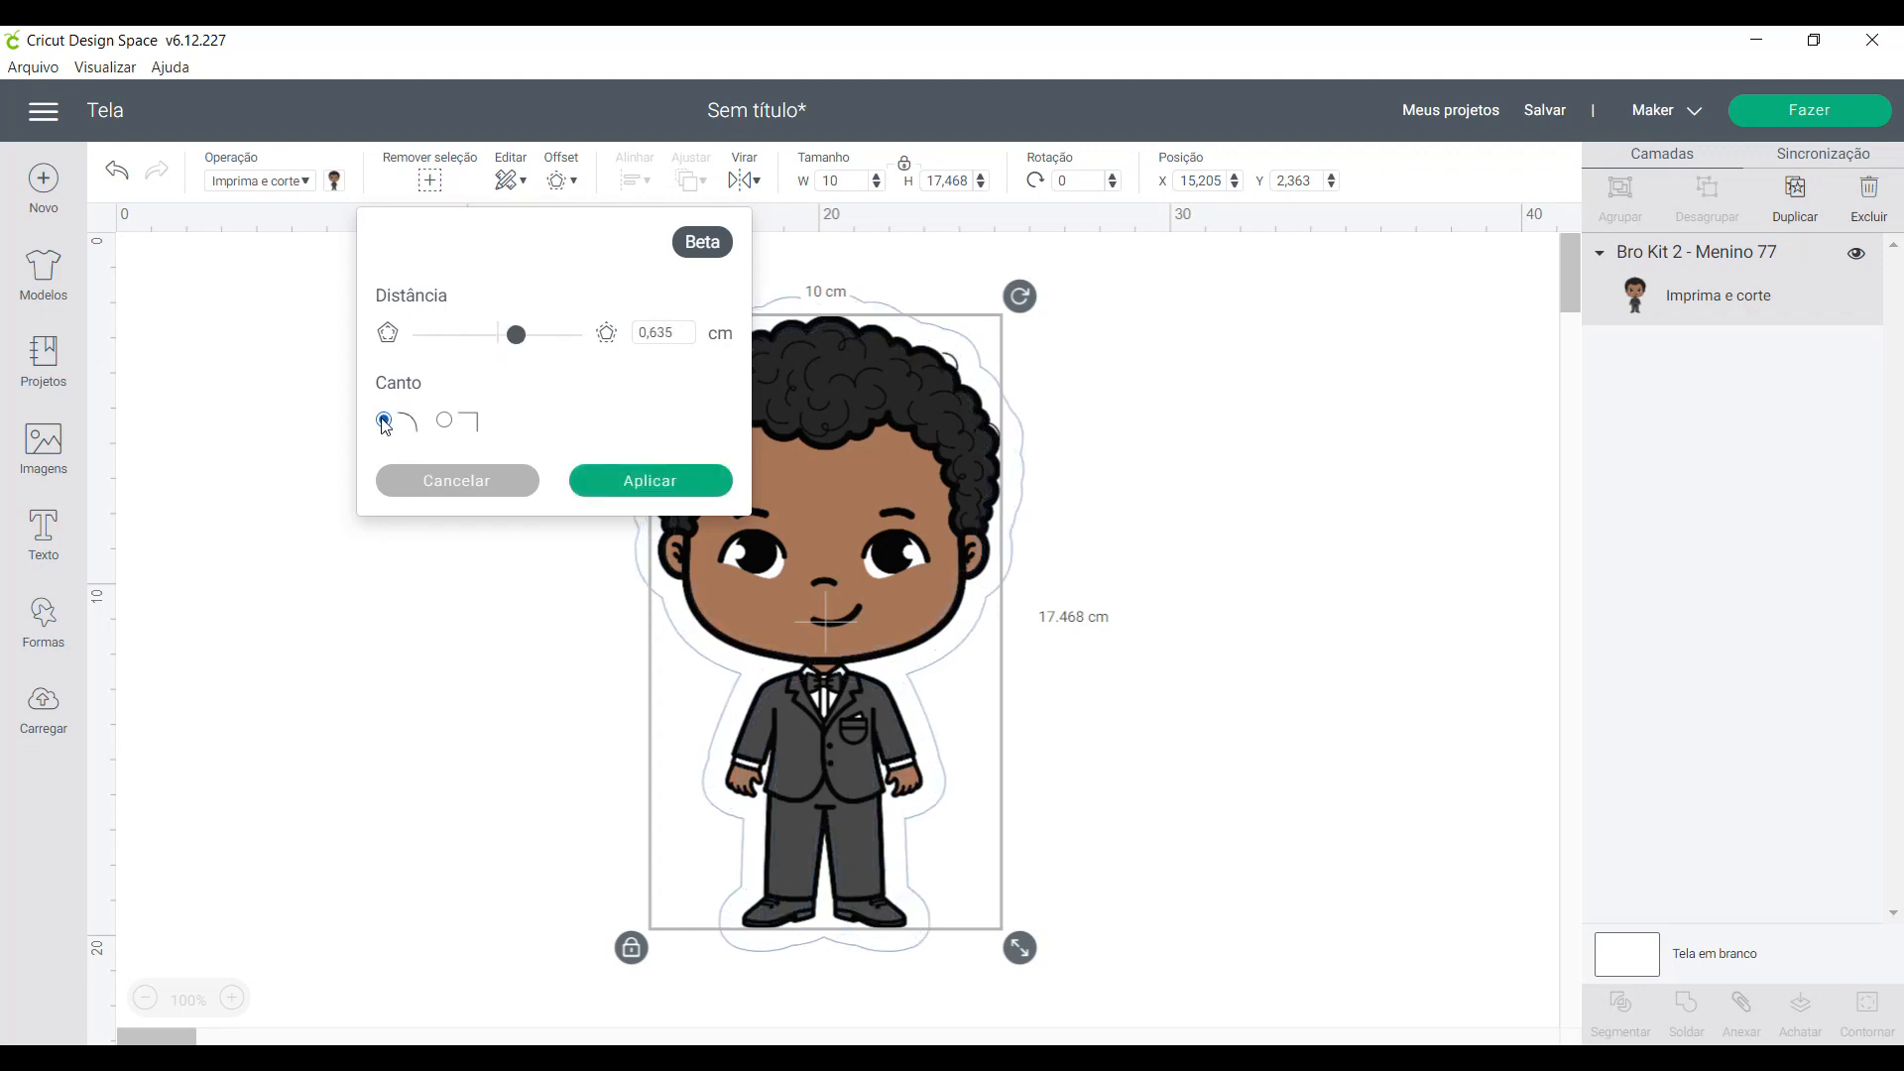
pyautogui.click(445, 422)
pyautogui.click(384, 421)
# - Try an offset distance of 0,100 cm, set it to 0,150 cm and apply the offset
pyautogui.moveTo(652, 335); pyautogui.dragTo(666, 323)
pyautogui.press('BackSpace')
pyautogui.write(',105')
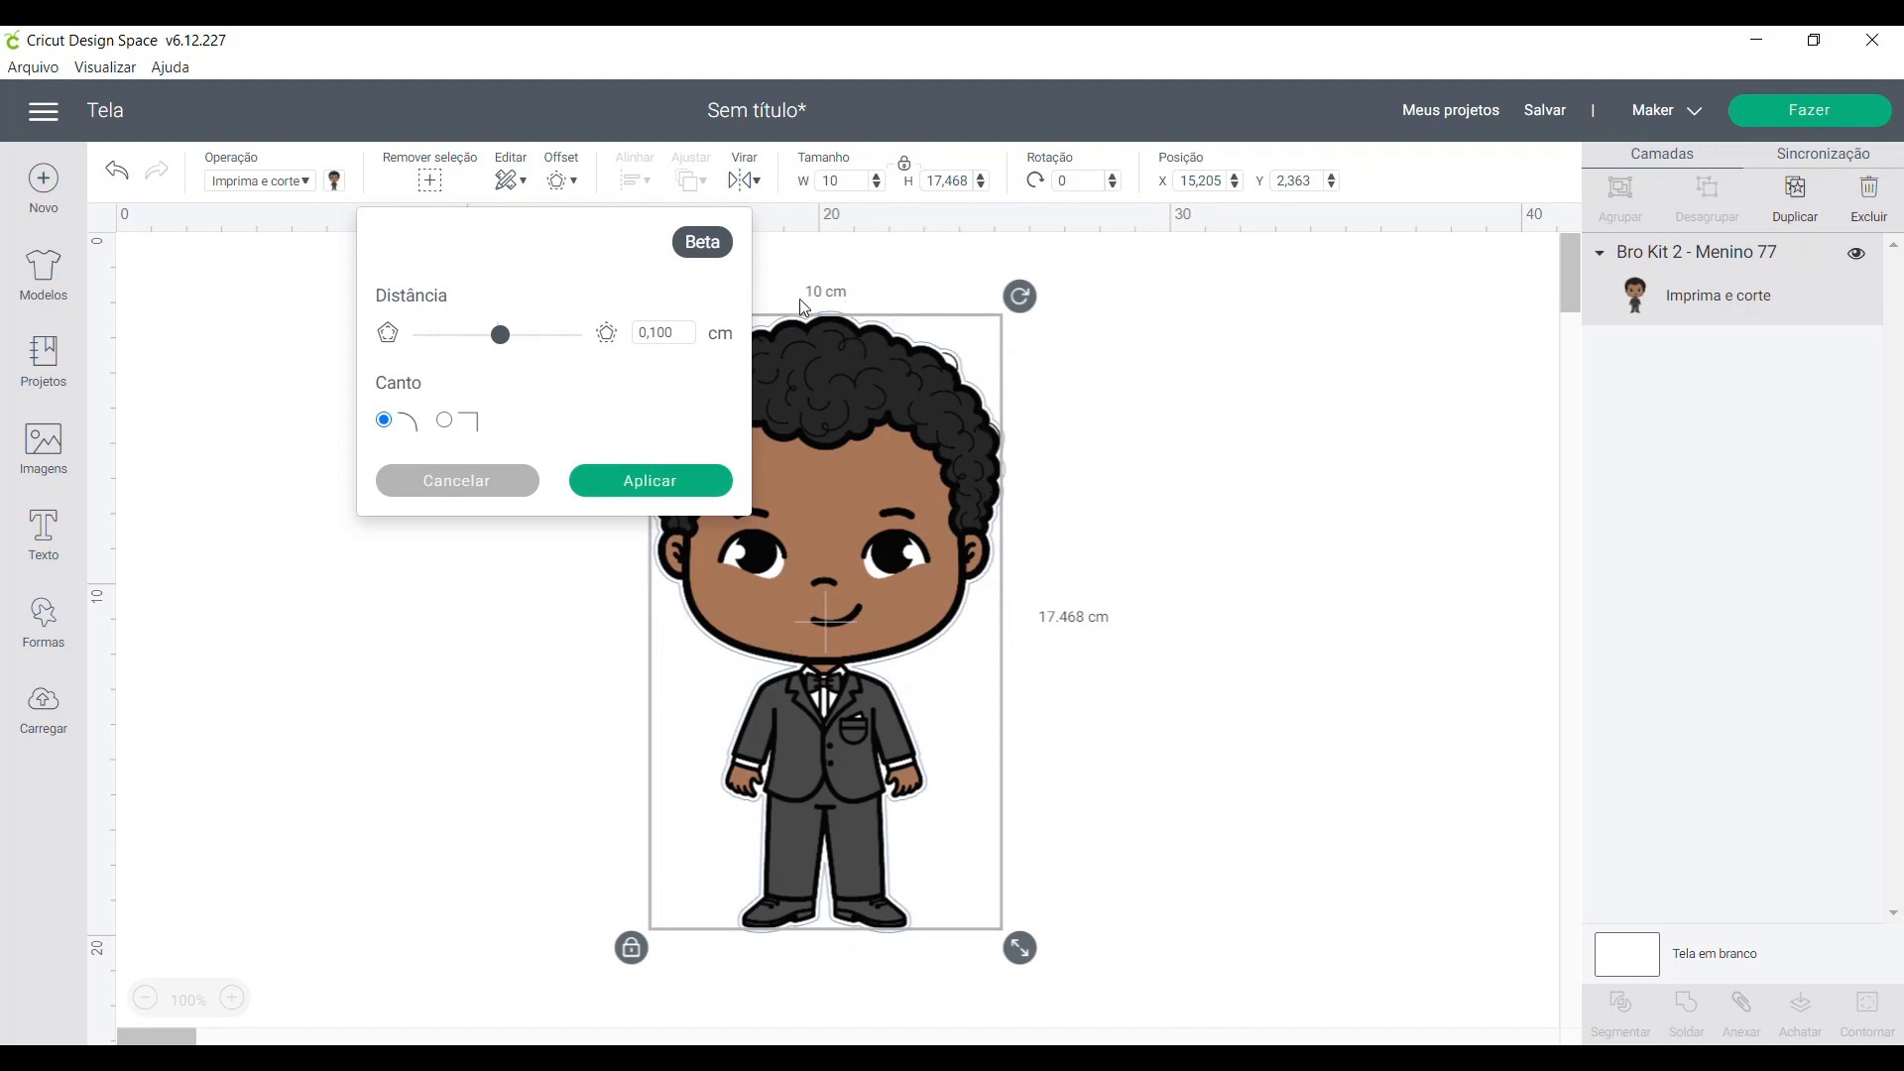
pyautogui.moveTo(658, 331); pyautogui.dragTo(681, 329)
pyautogui.write('50')
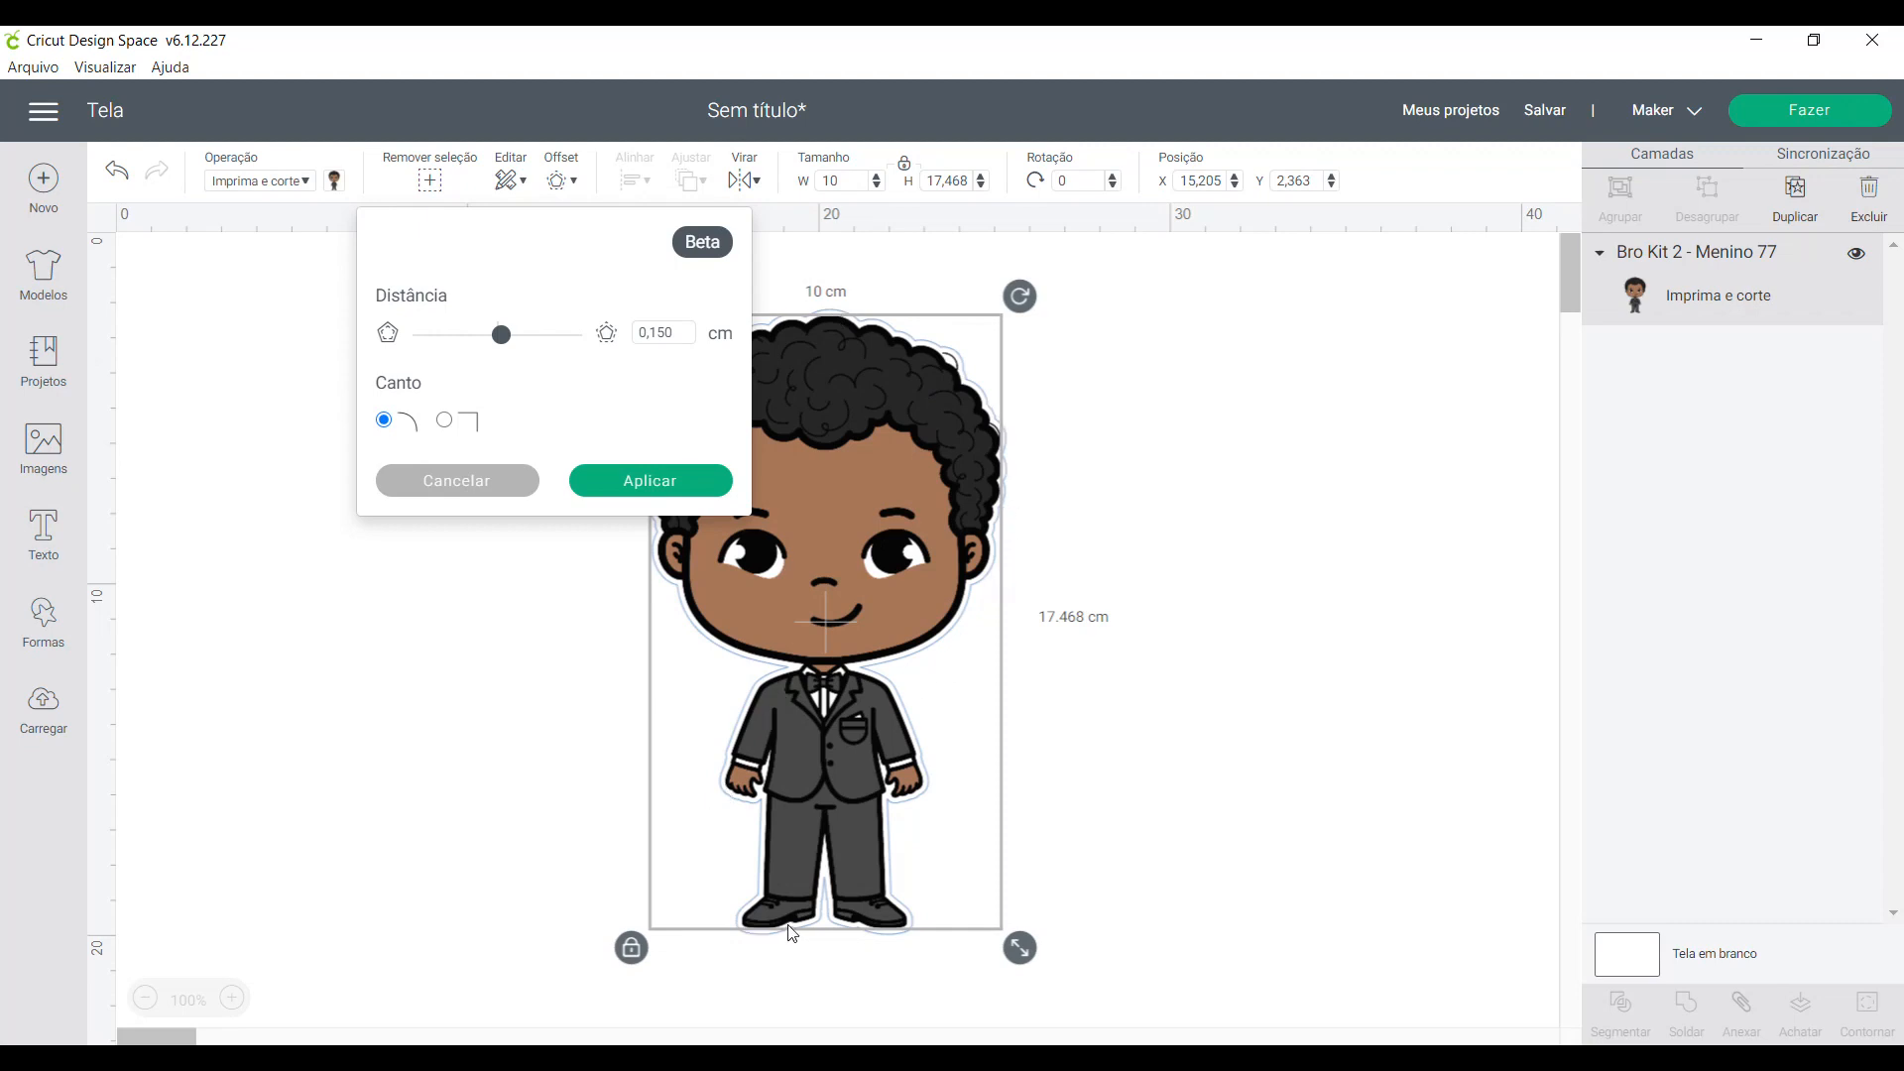
pyautogui.click(689, 486)
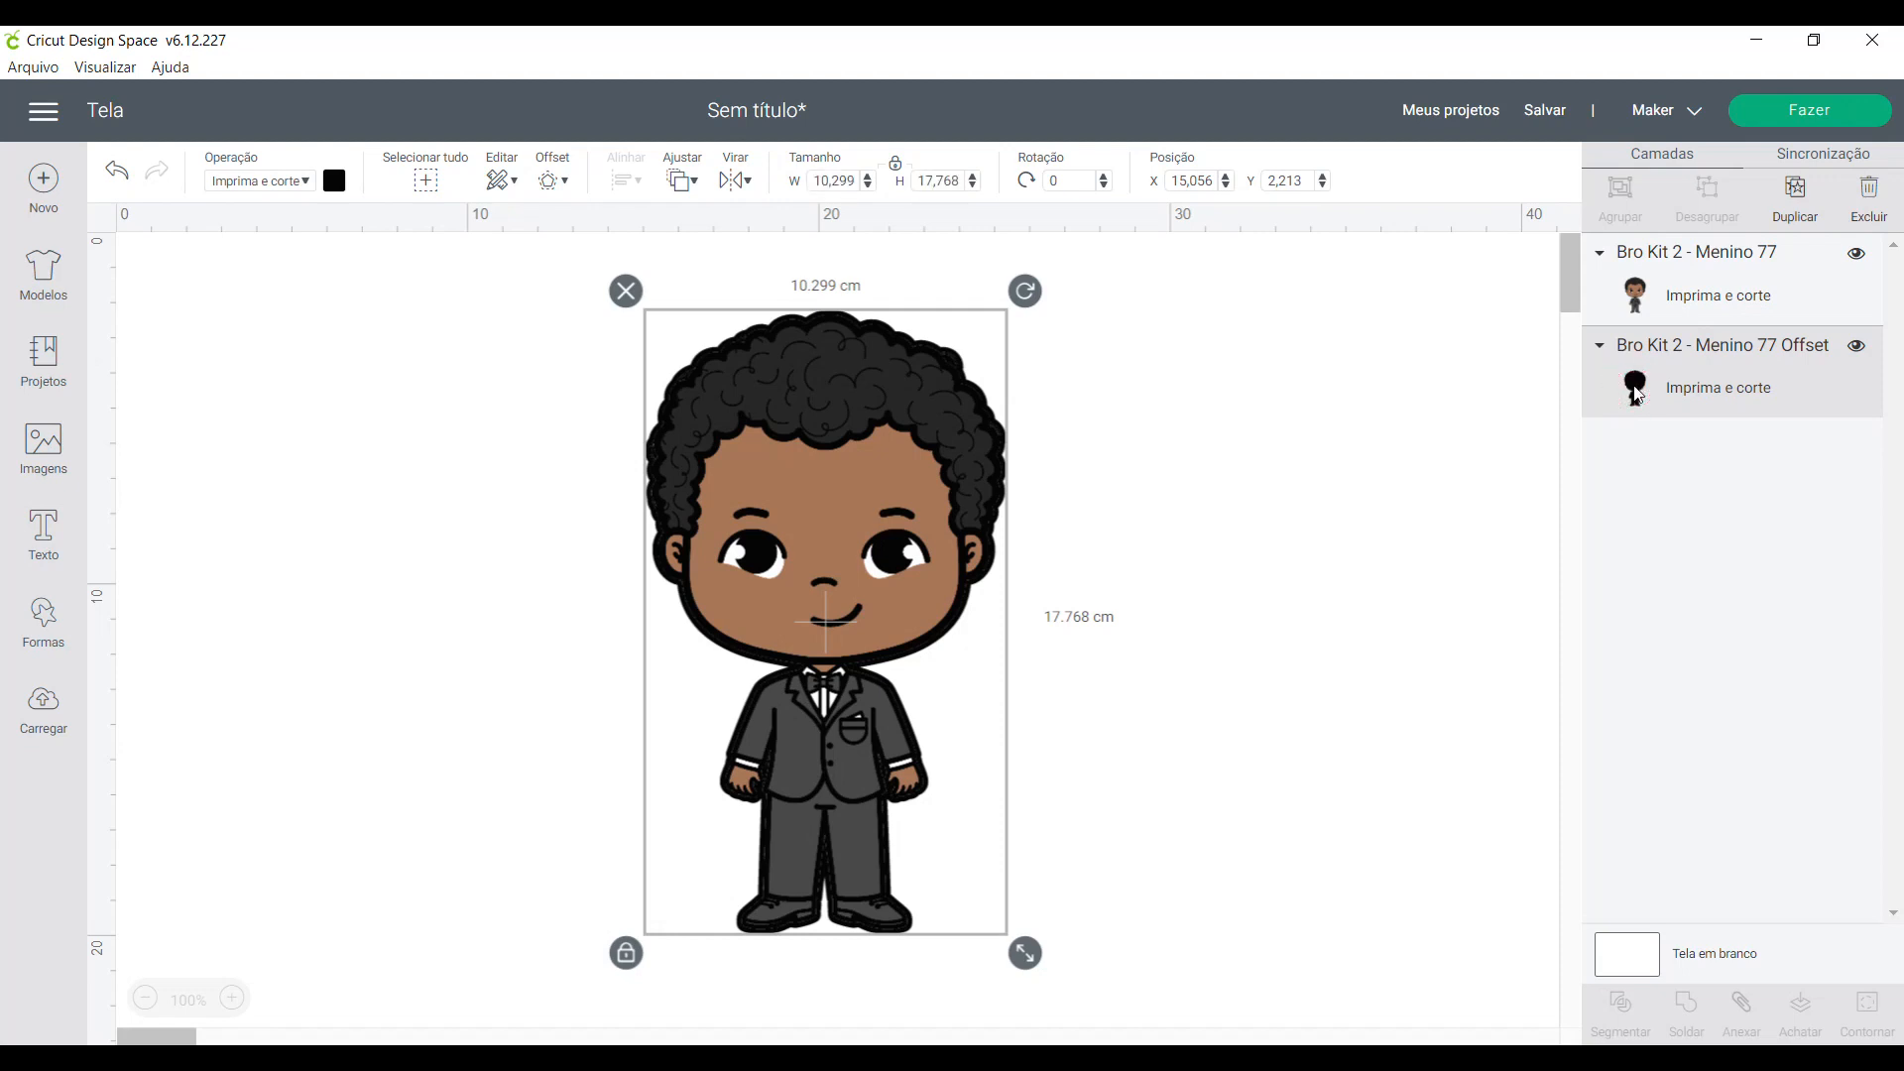
# - Colour the offset layer behind the boy light blue after trying white
pyautogui.click(340, 184)
pyautogui.click(359, 462)
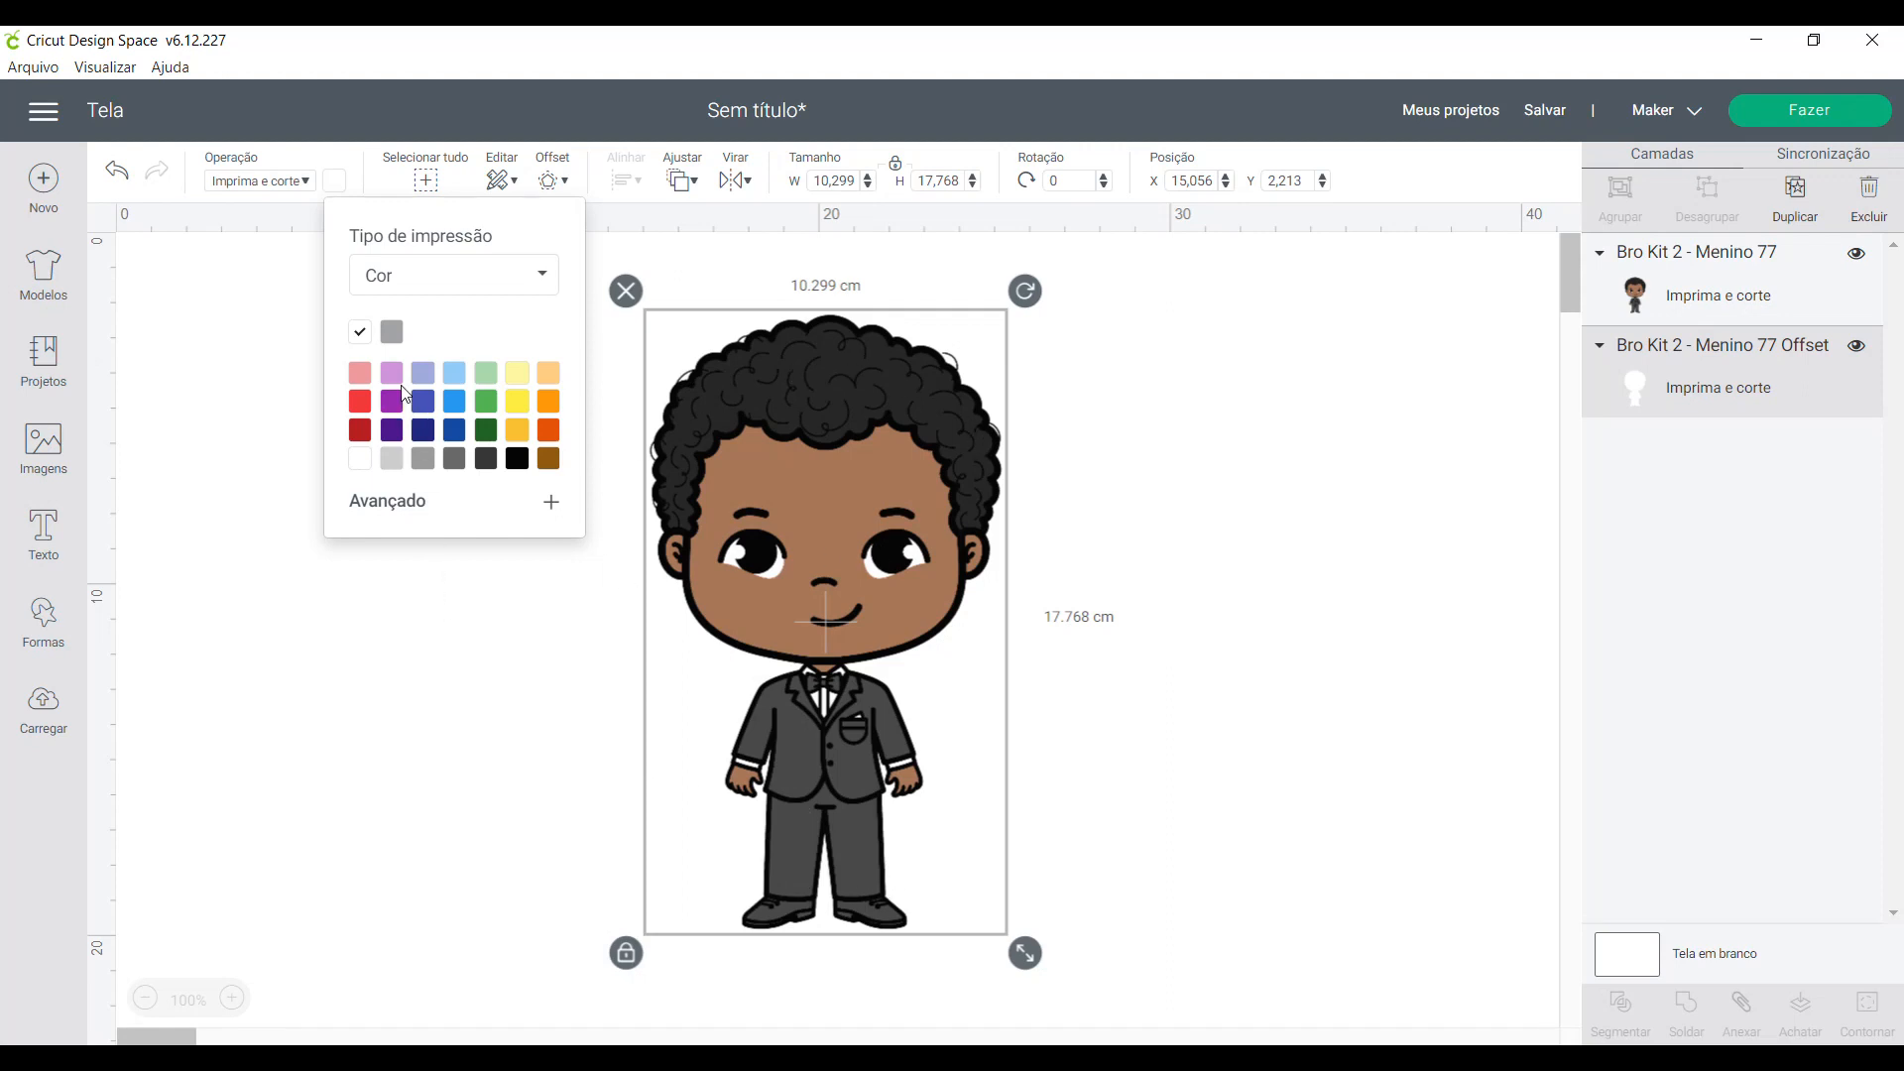
pyautogui.click(454, 373)
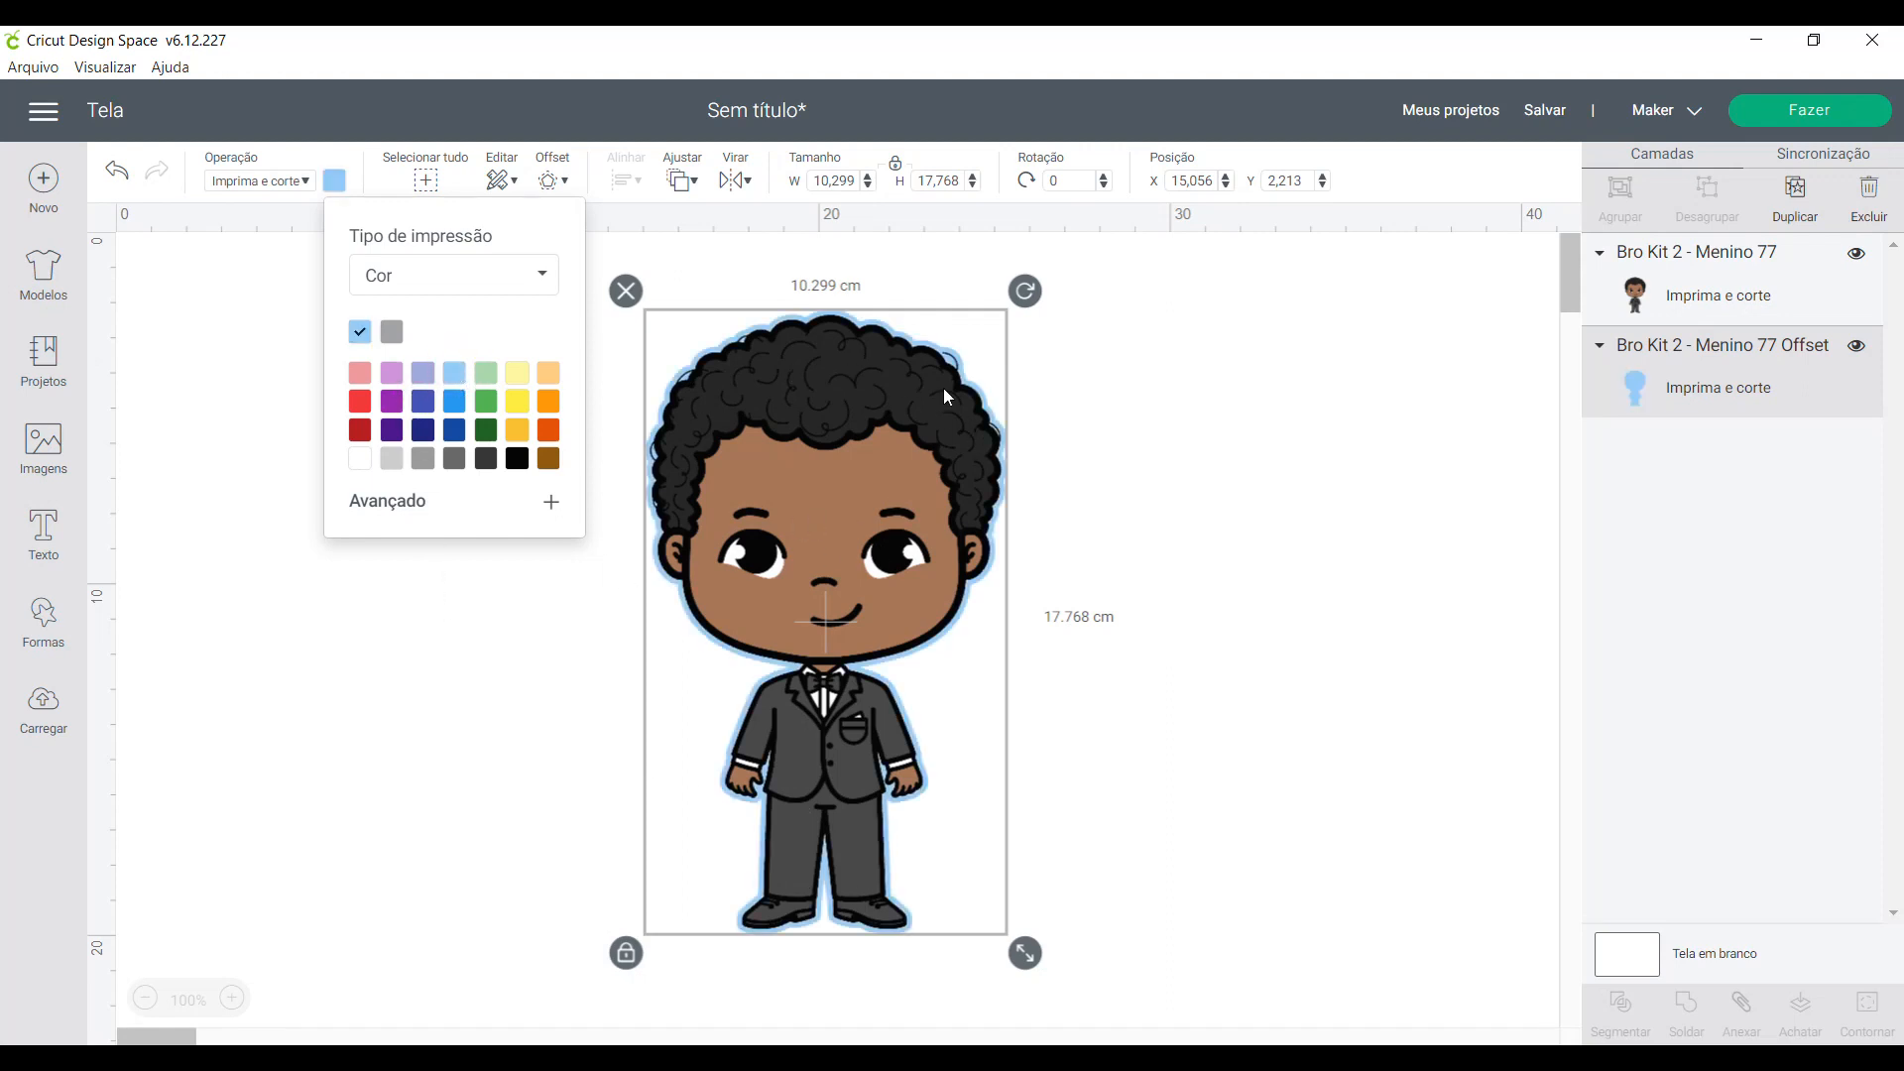
pyautogui.click(1180, 927)
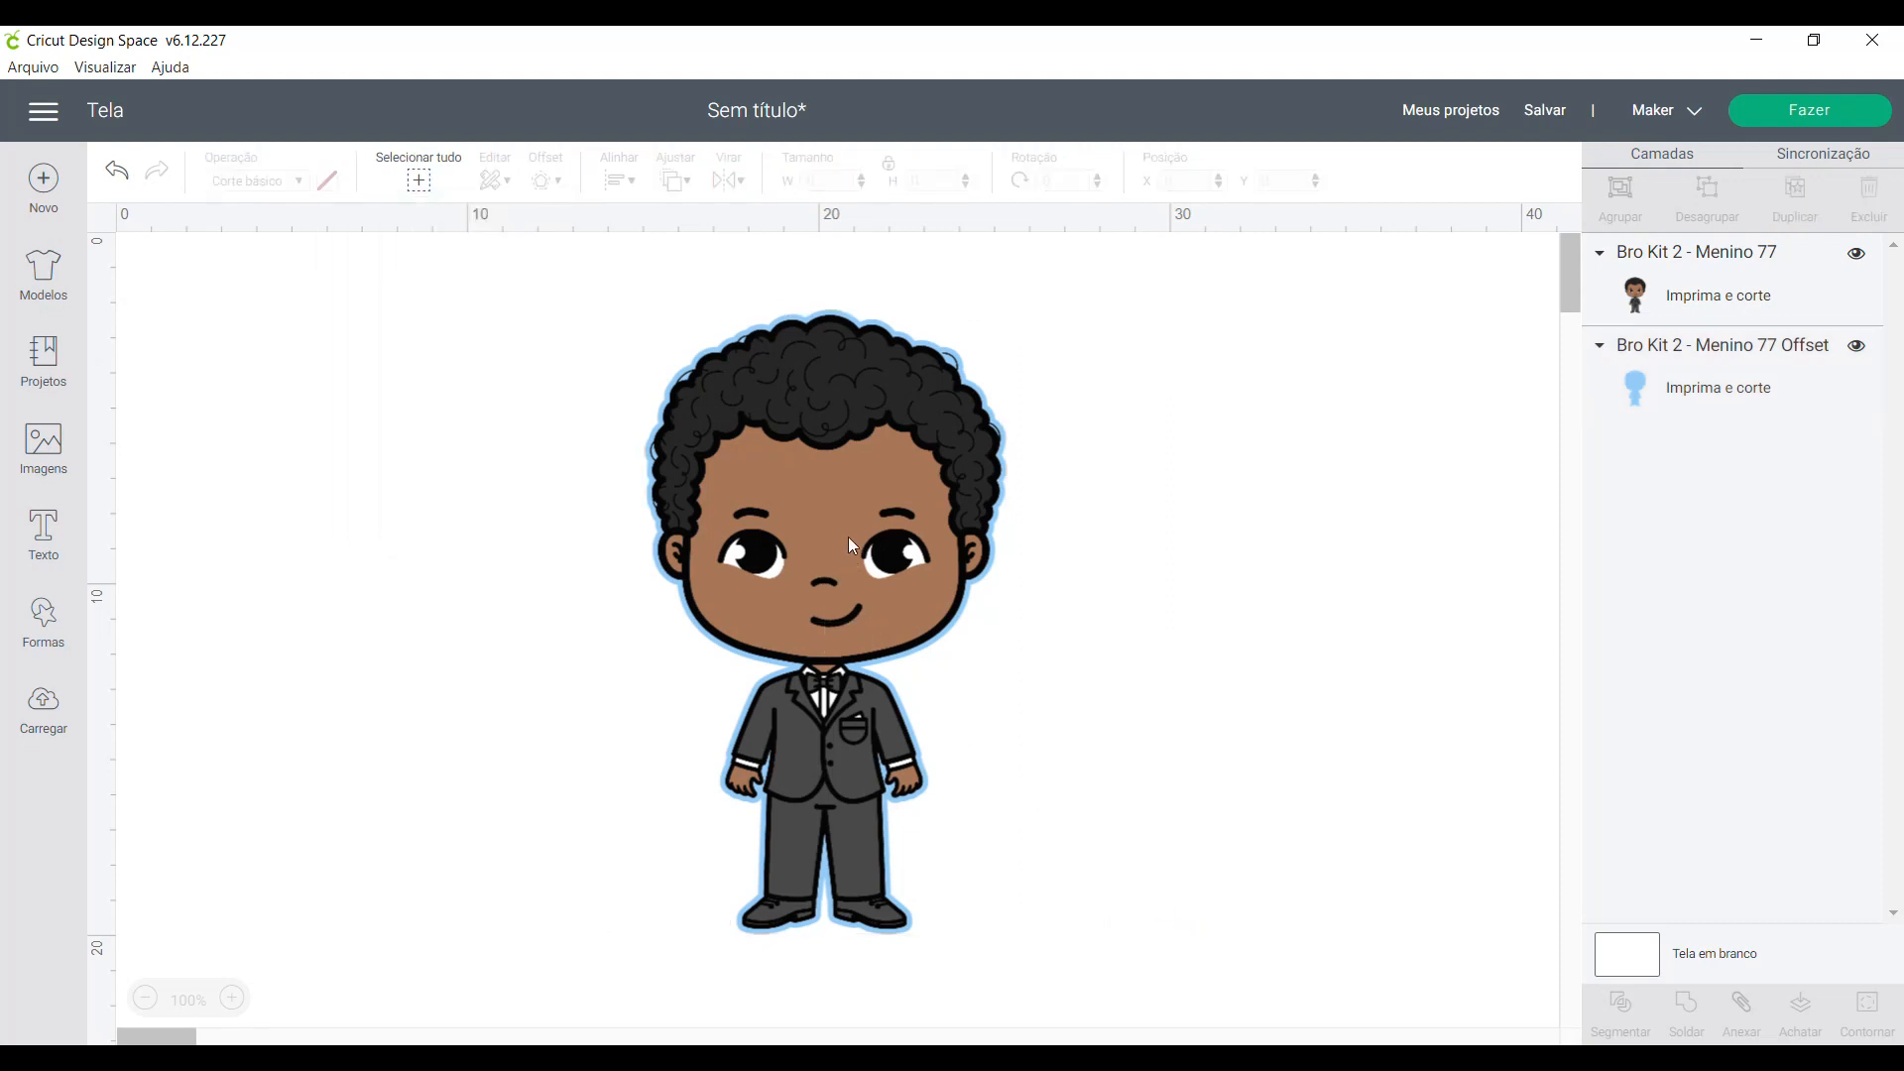
# - Move the boy and the blue offset apart to view them separately, and undo both moves
pyautogui.moveTo(848, 538); pyautogui.dragTo(1230, 511)
pyautogui.moveTo(867, 493); pyautogui.dragTo(611, 505)
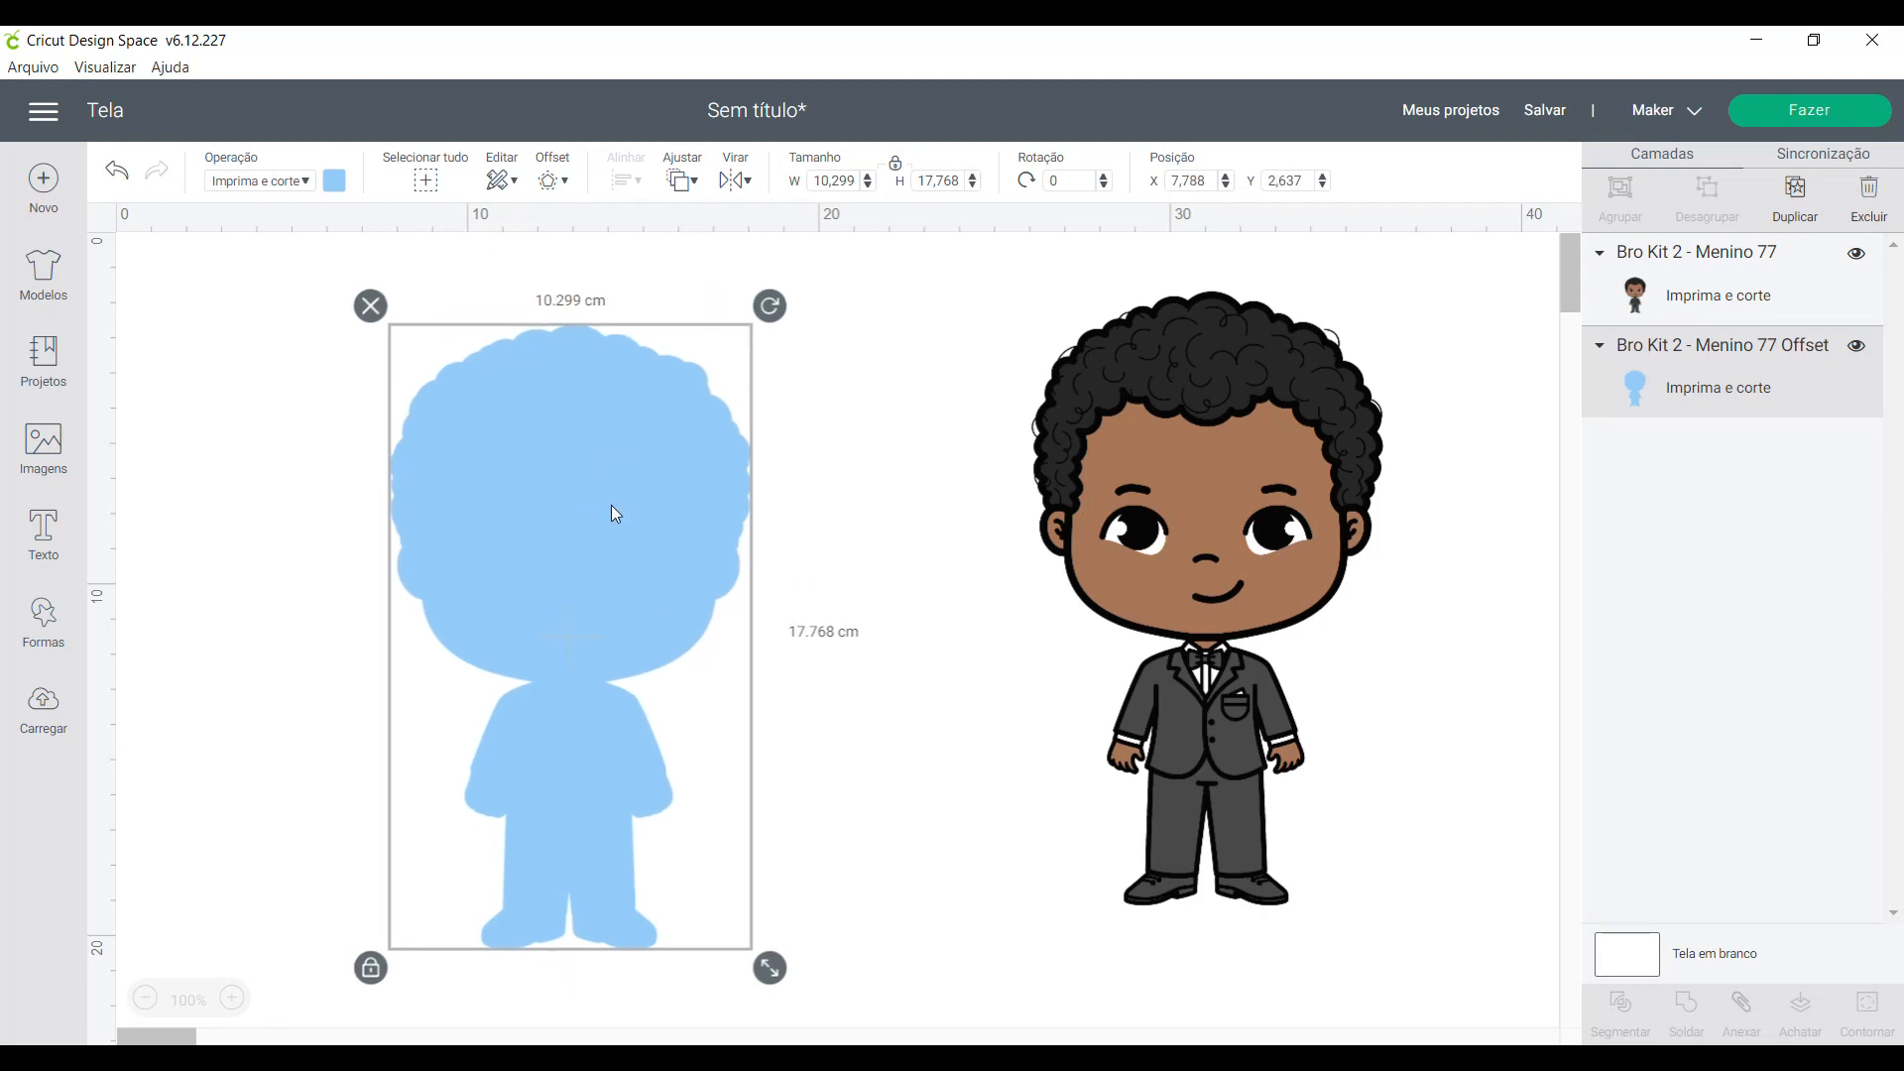
pyautogui.hotkey('ctrl', 'z')
pyautogui.hotkey('ctrl', 'z')
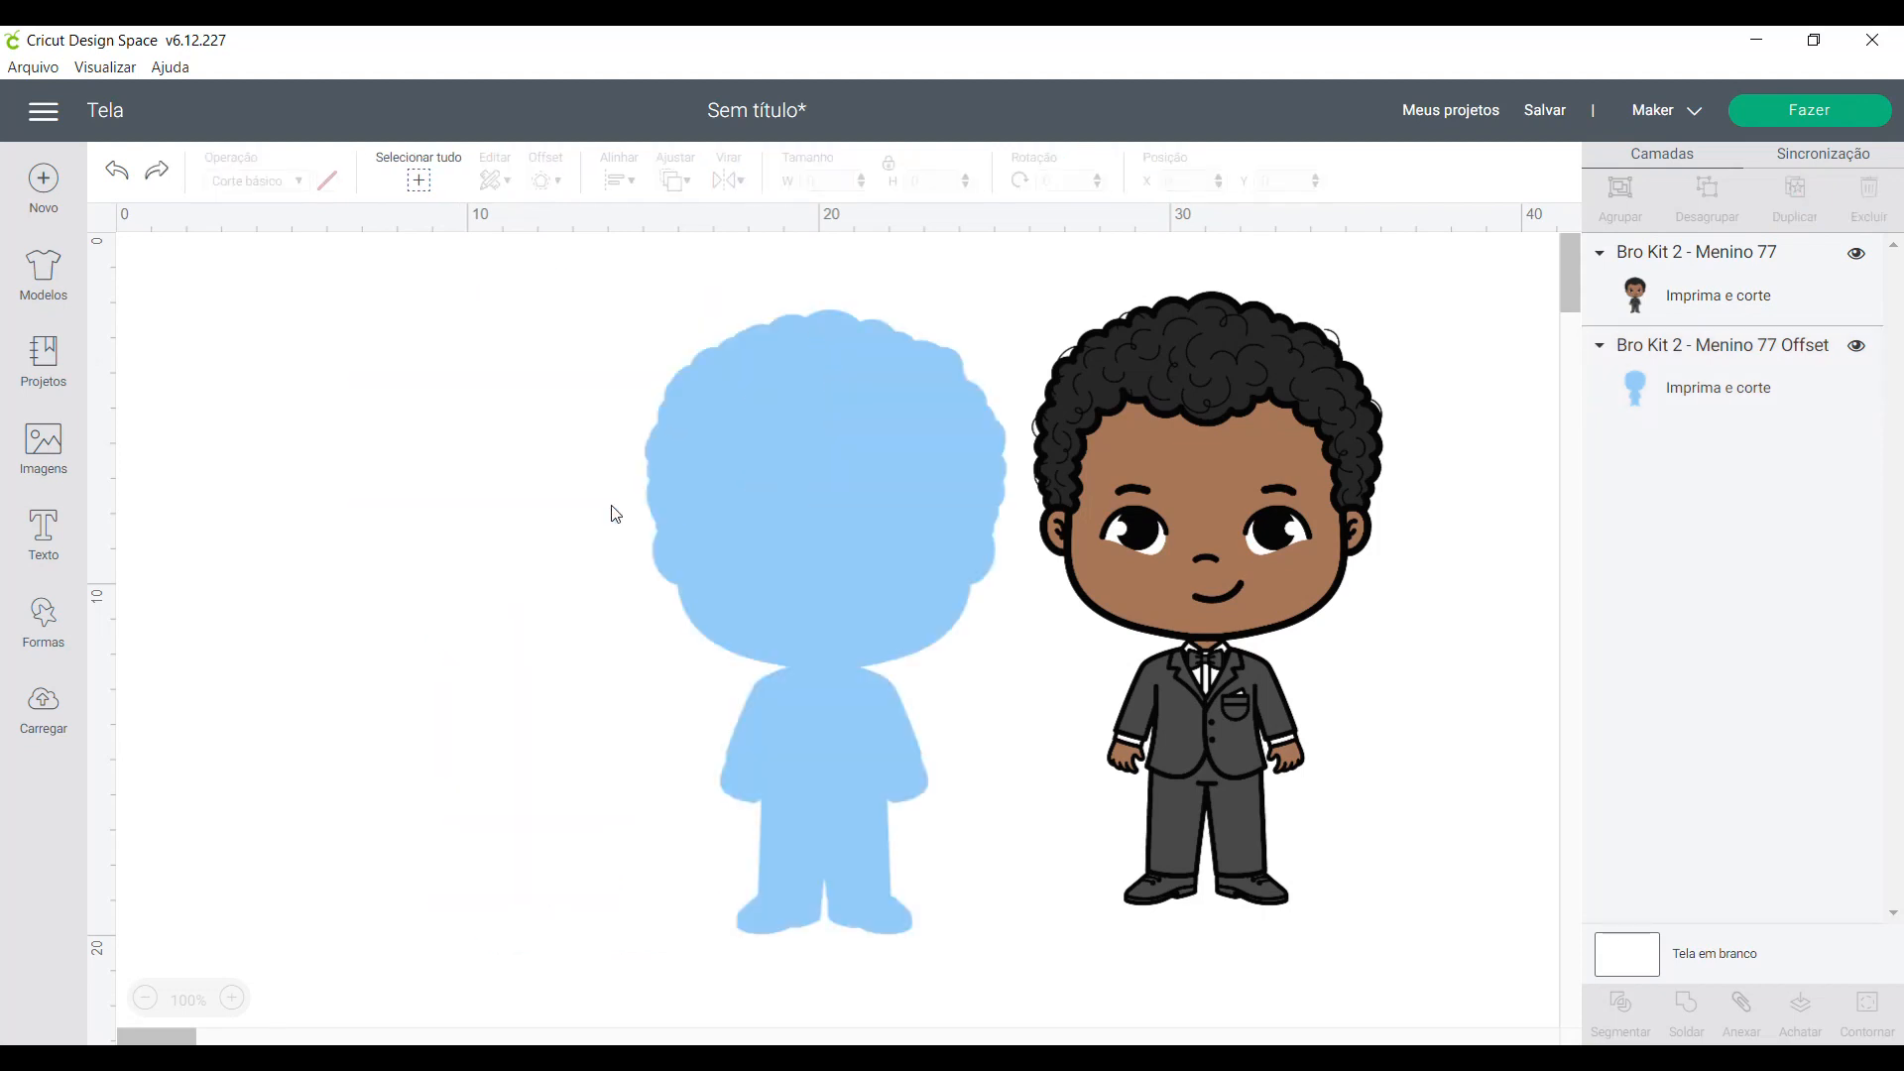
pyautogui.hotkey('ctrl', 'z')
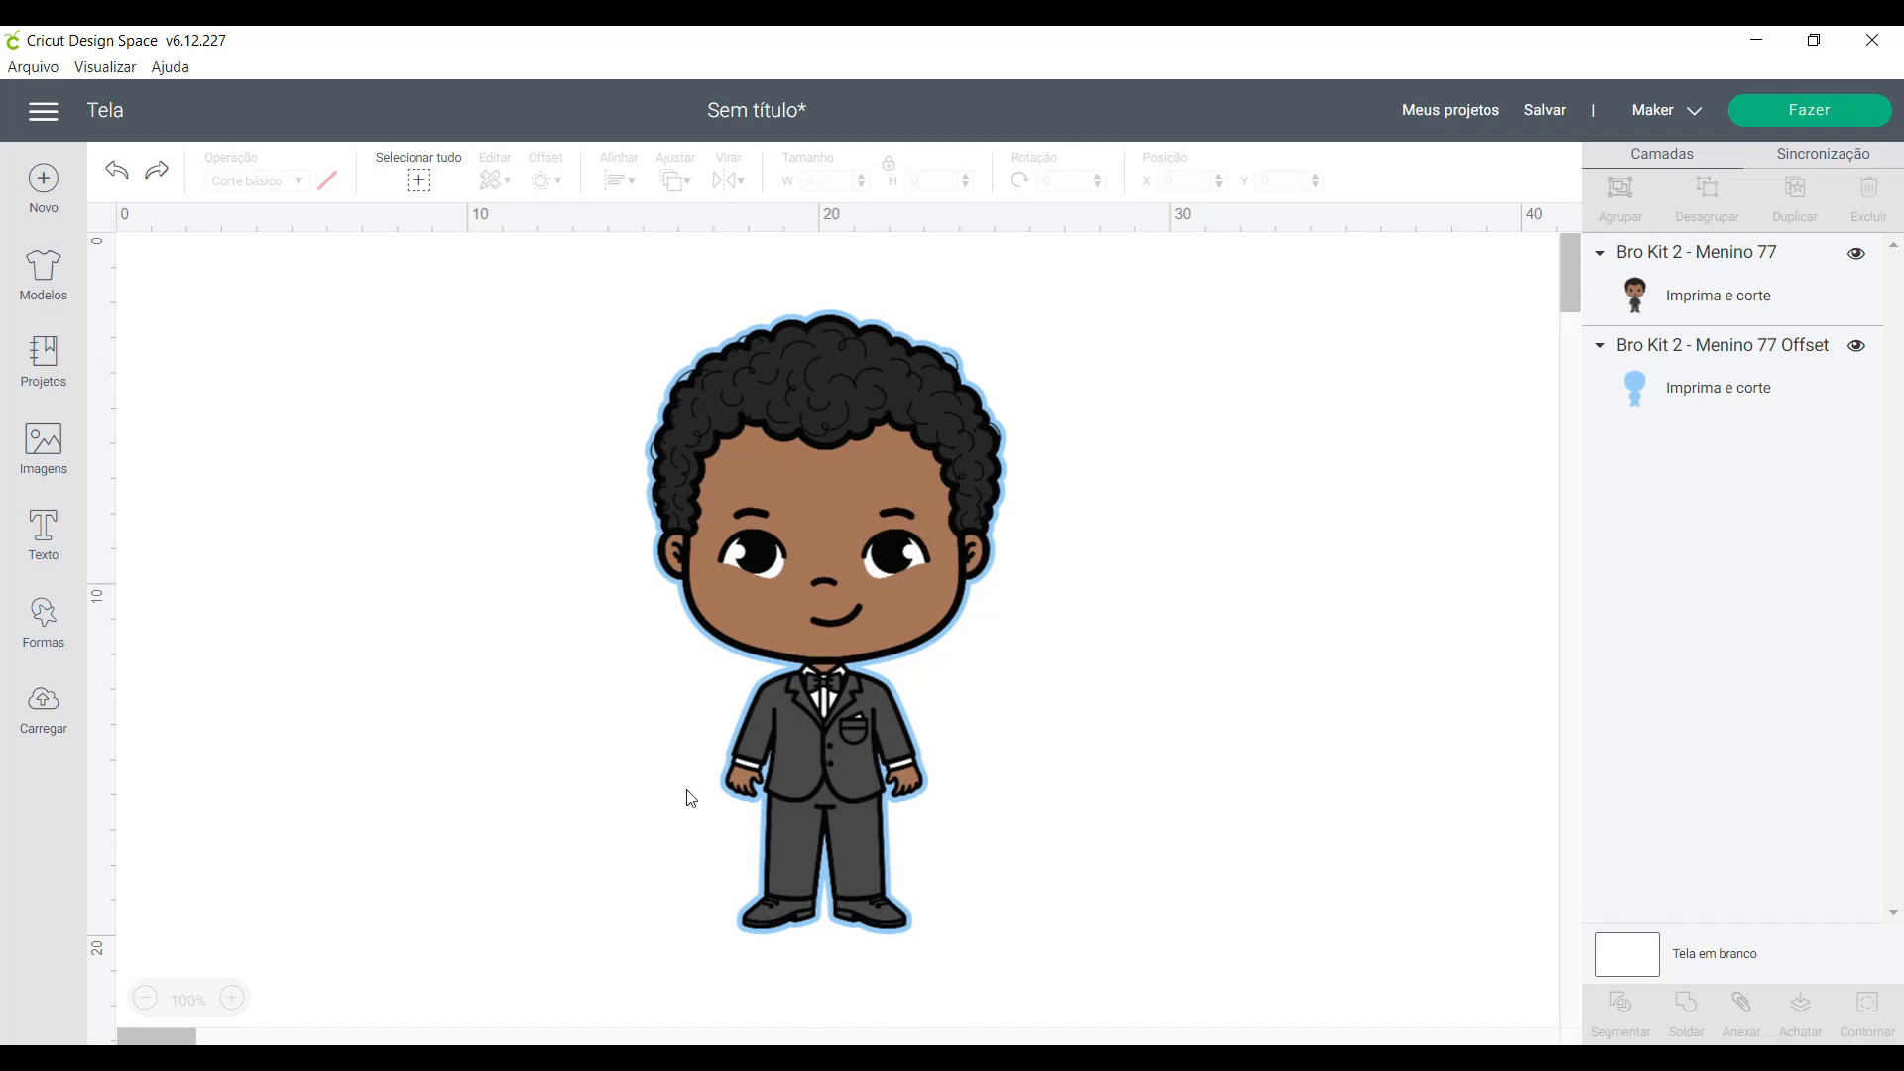
# - Flatten the boy and its blue offset into a single print-and-cut layer
pyautogui.moveTo(560, 282); pyautogui.dragTo(1080, 982)
pyautogui.click(603, 446)
pyautogui.moveTo(535, 278); pyautogui.dragTo(1138, 1005)
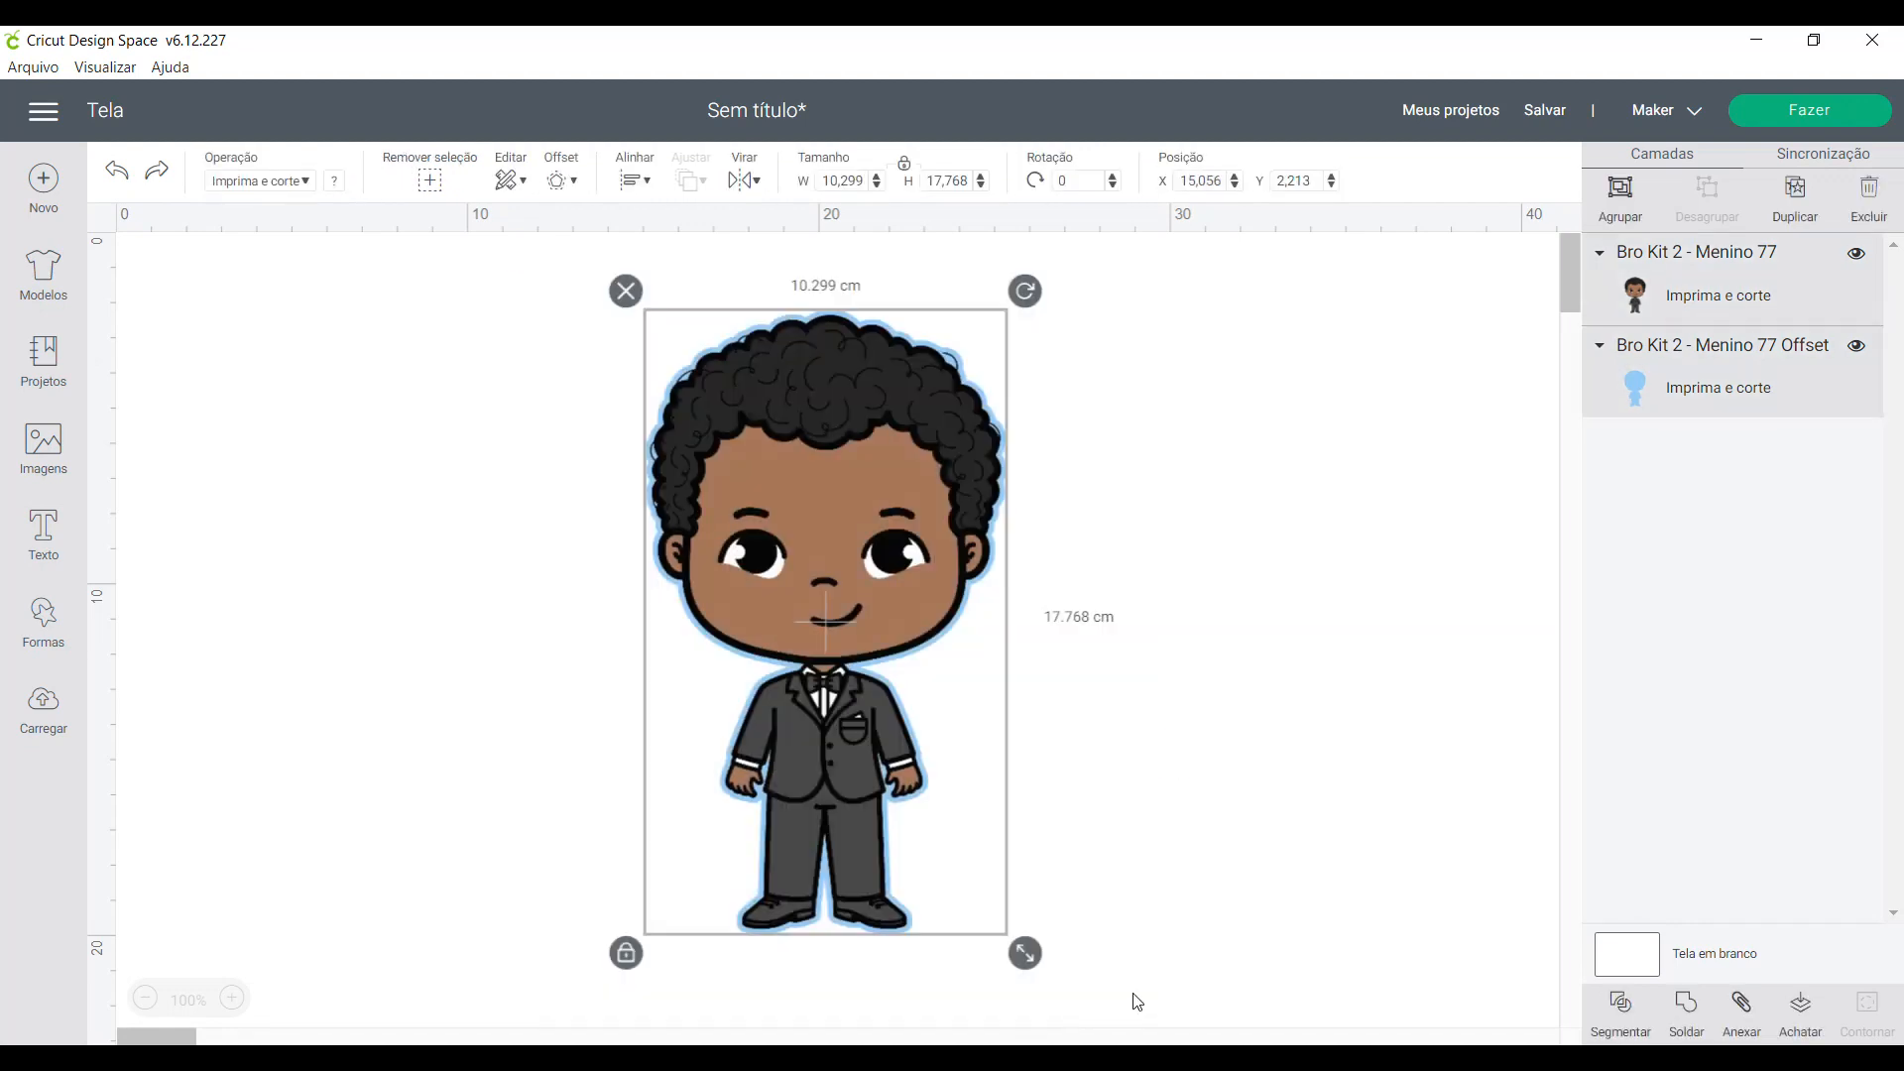
pyautogui.click(1810, 1031)
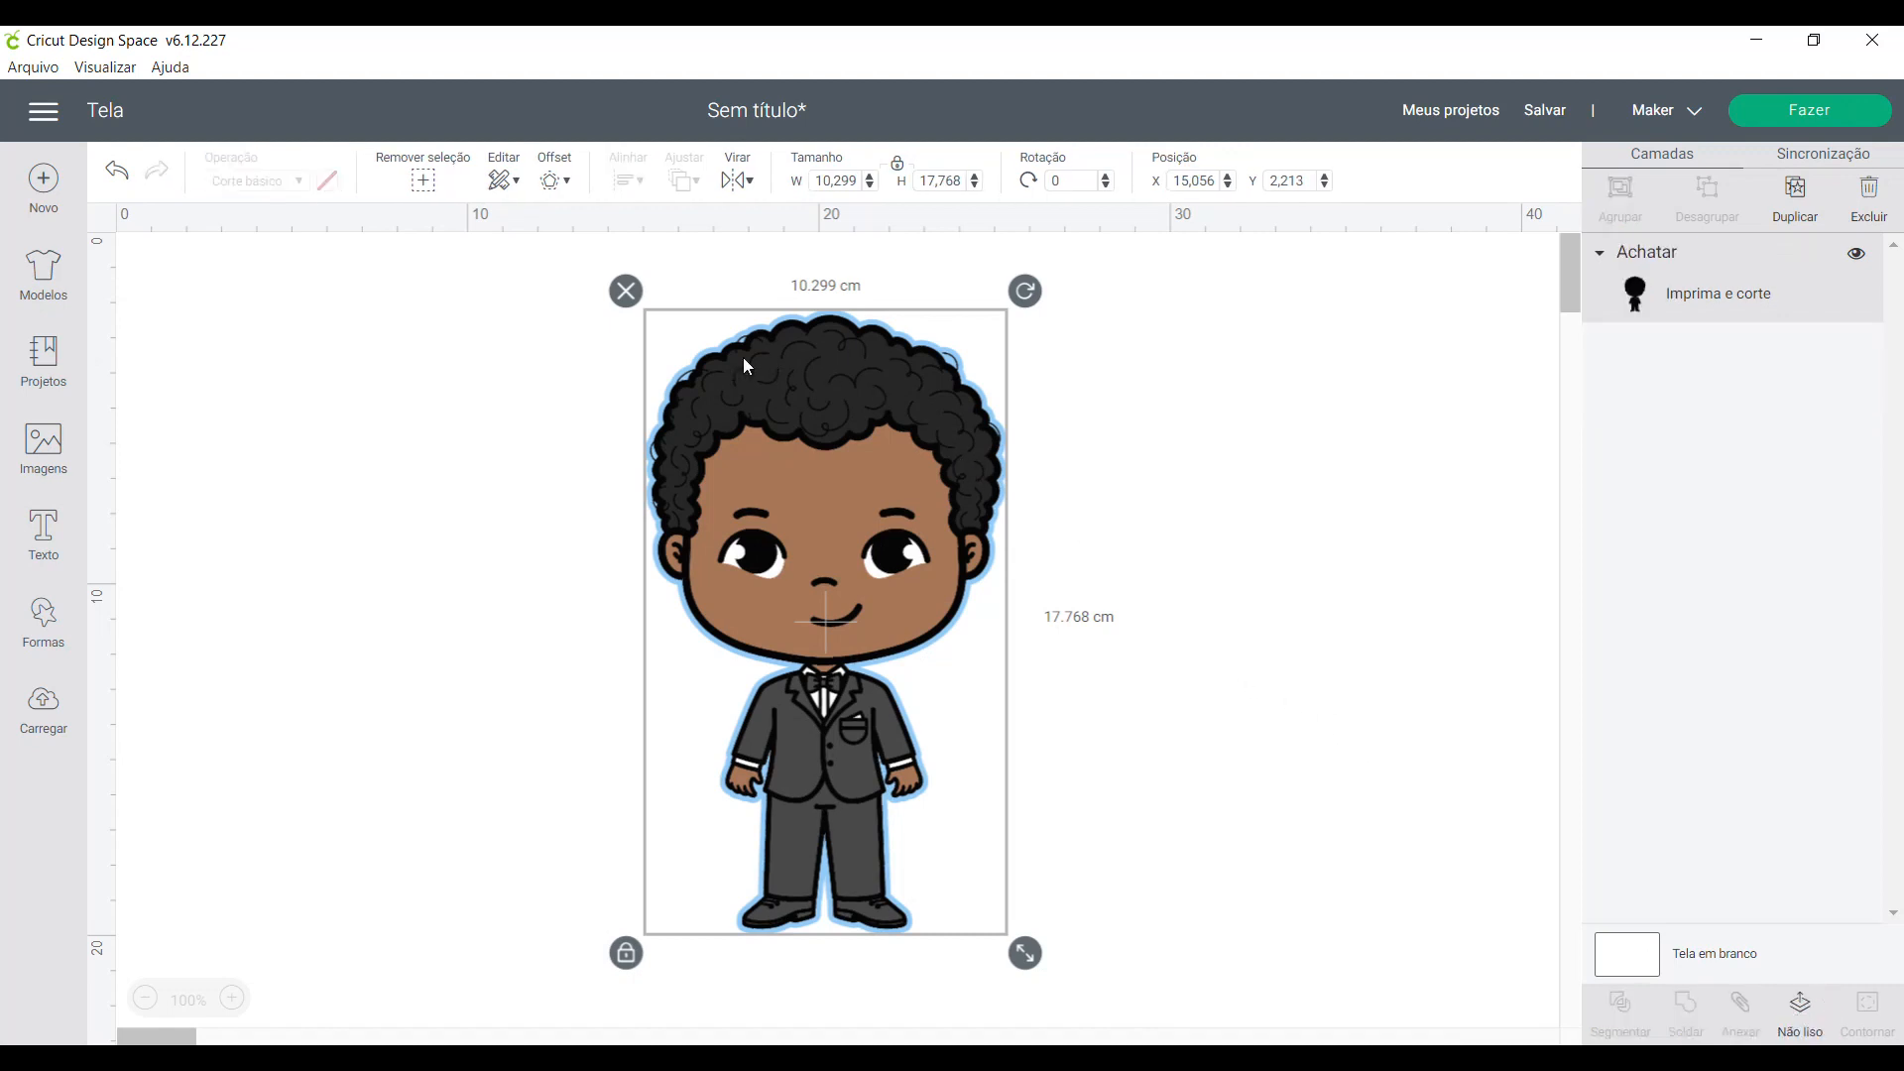
# - Set the flattened boy's width to 5 cm
pyautogui.doubleClick(851, 181)
pyautogui.write('5')
pyautogui.press('Return')
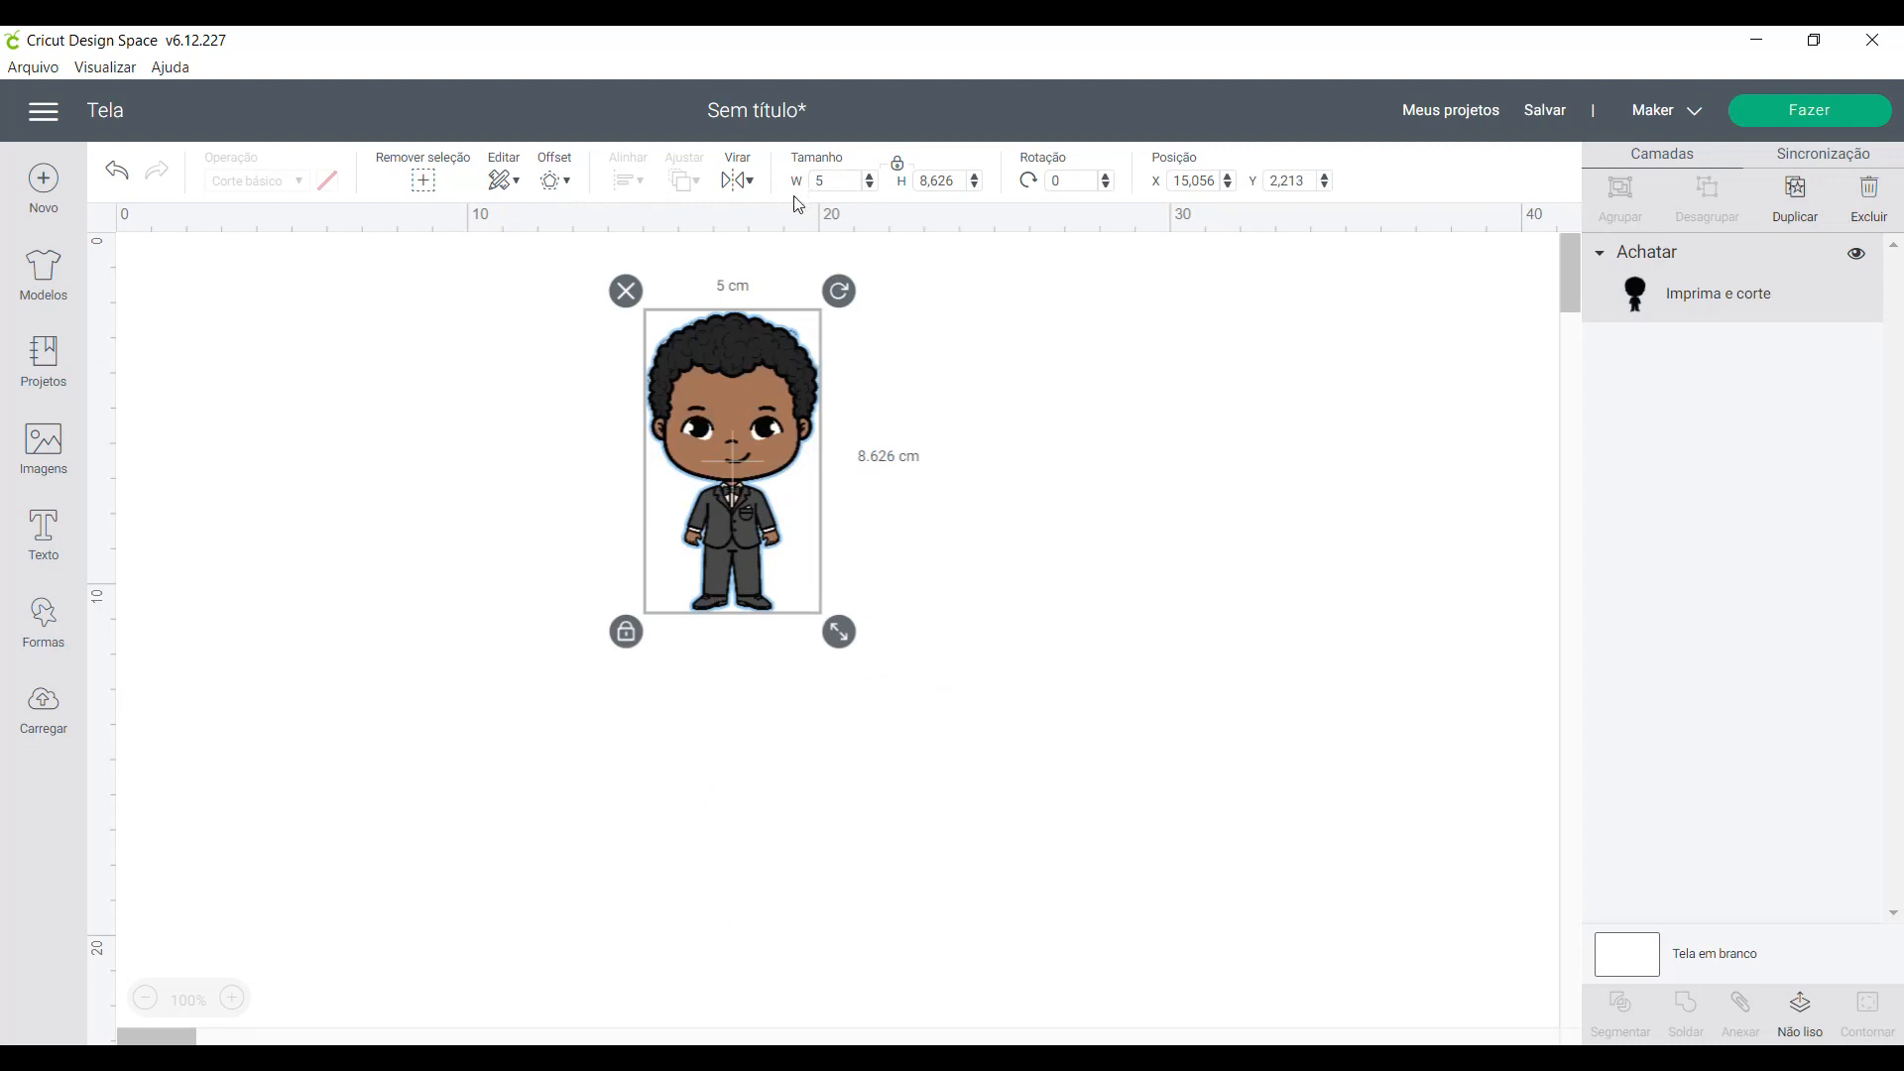
pyautogui.click(999, 507)
# - Set the flattened boy's height to 5 cm with the proportions locked
pyautogui.click(717, 389)
pyautogui.doubleClick(954, 180)
pyautogui.write('5')
pyautogui.press('Return')
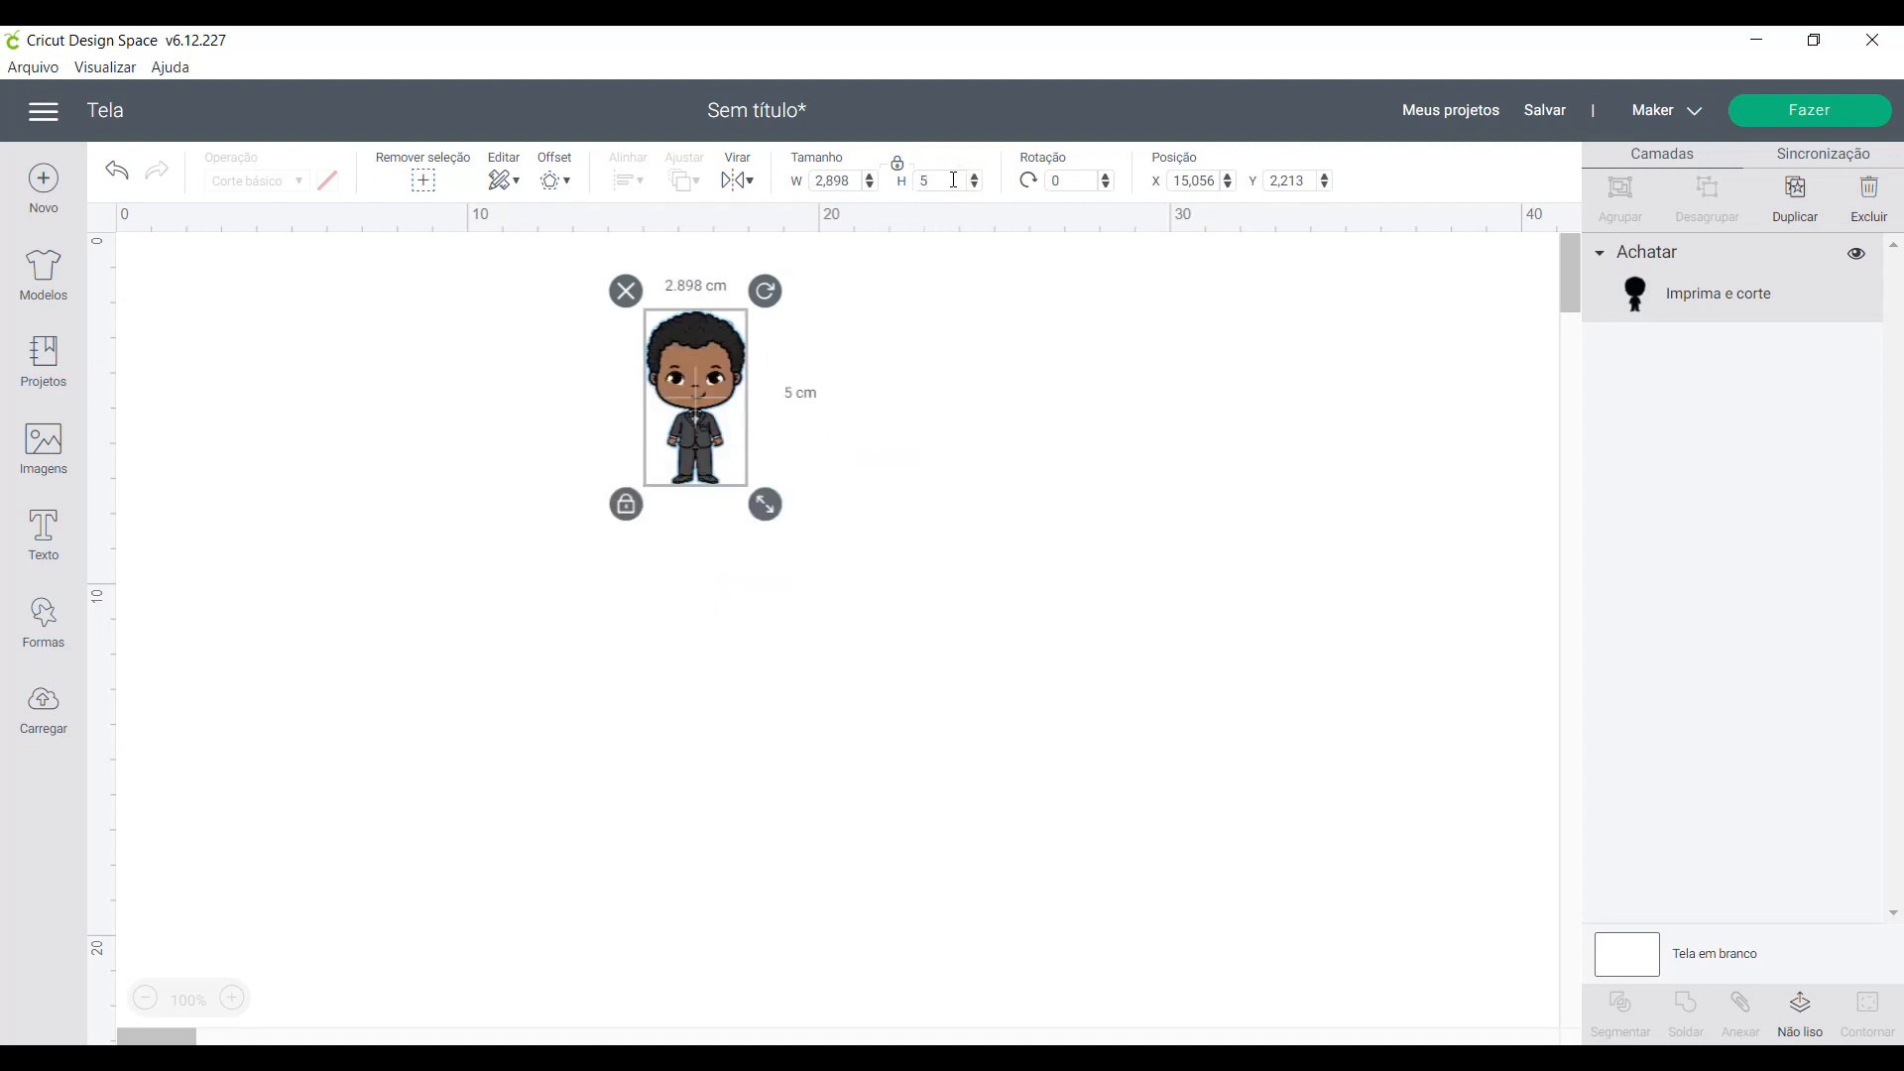
pyautogui.click(951, 437)
# - Duplicate the flattened boy and delete the copy
pyautogui.click(709, 398)
pyautogui.click(1811, 211)
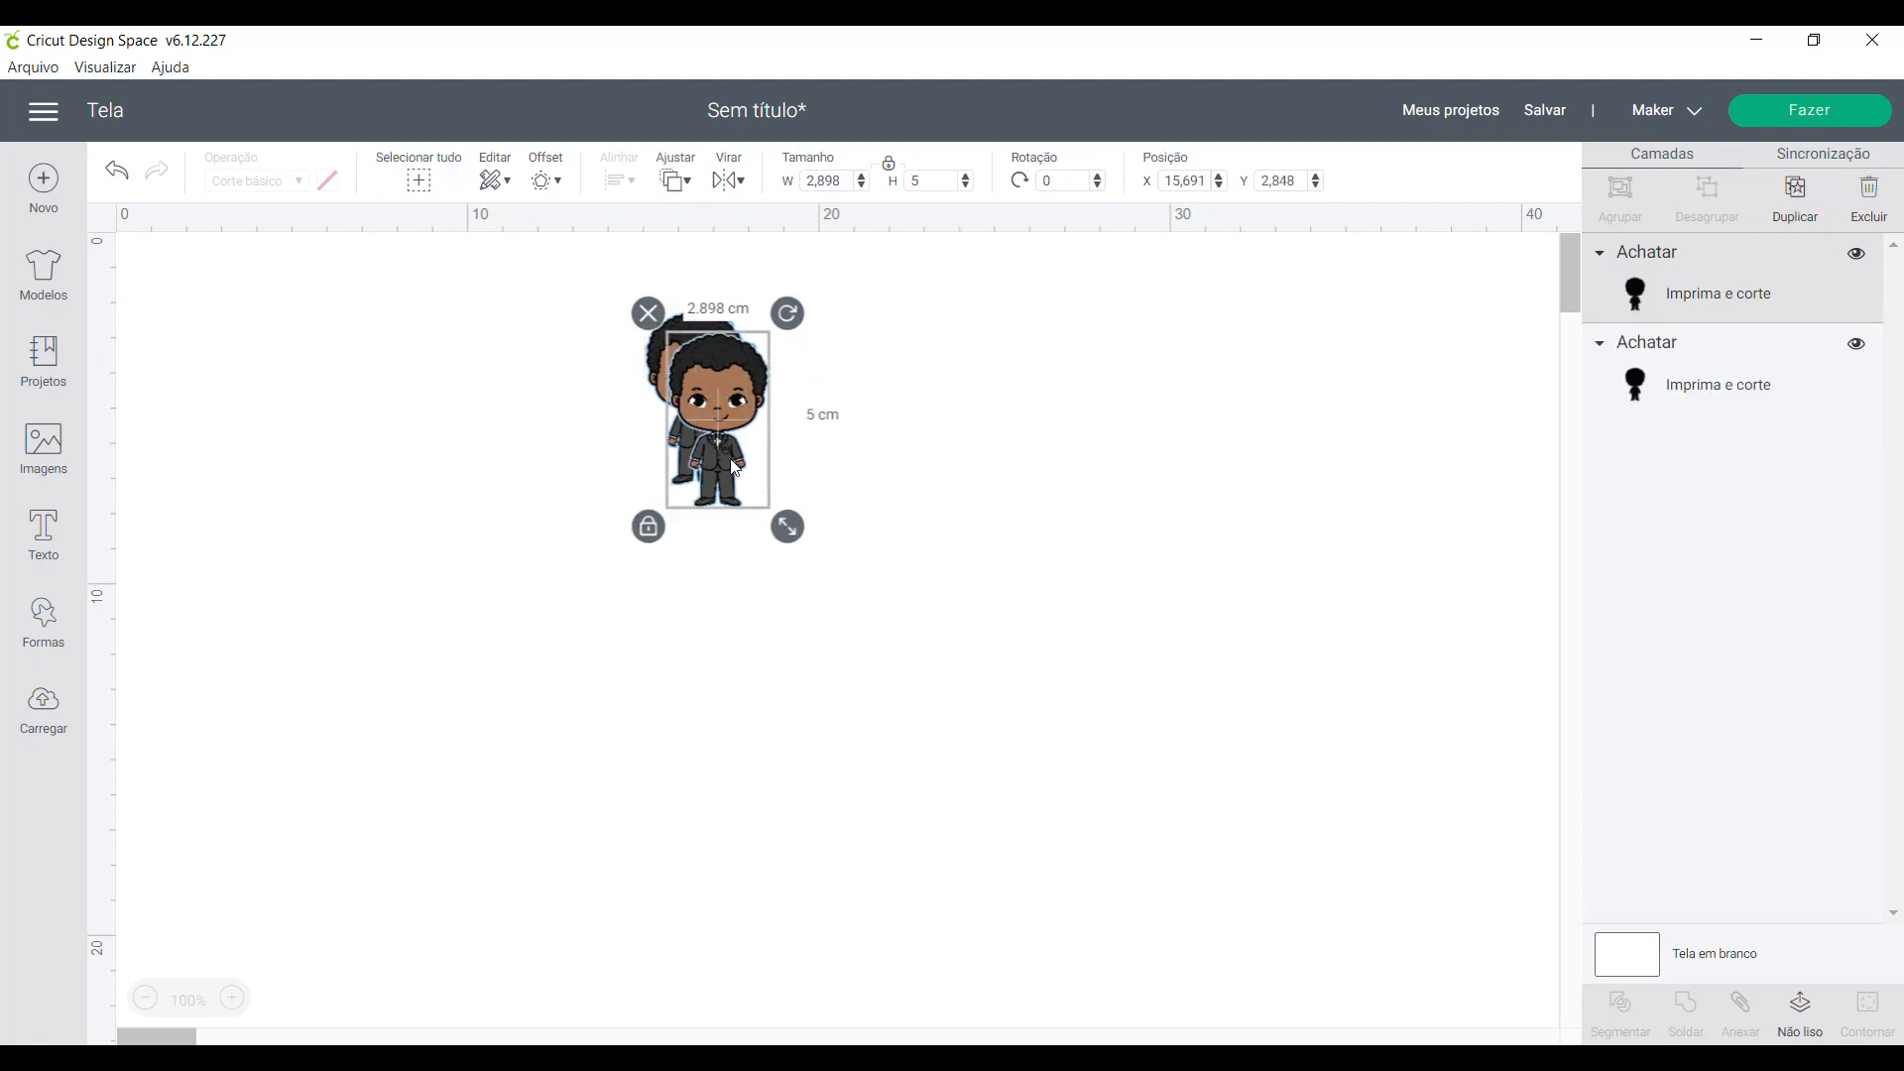
pyautogui.press('Delete')
pyautogui.click(708, 421)
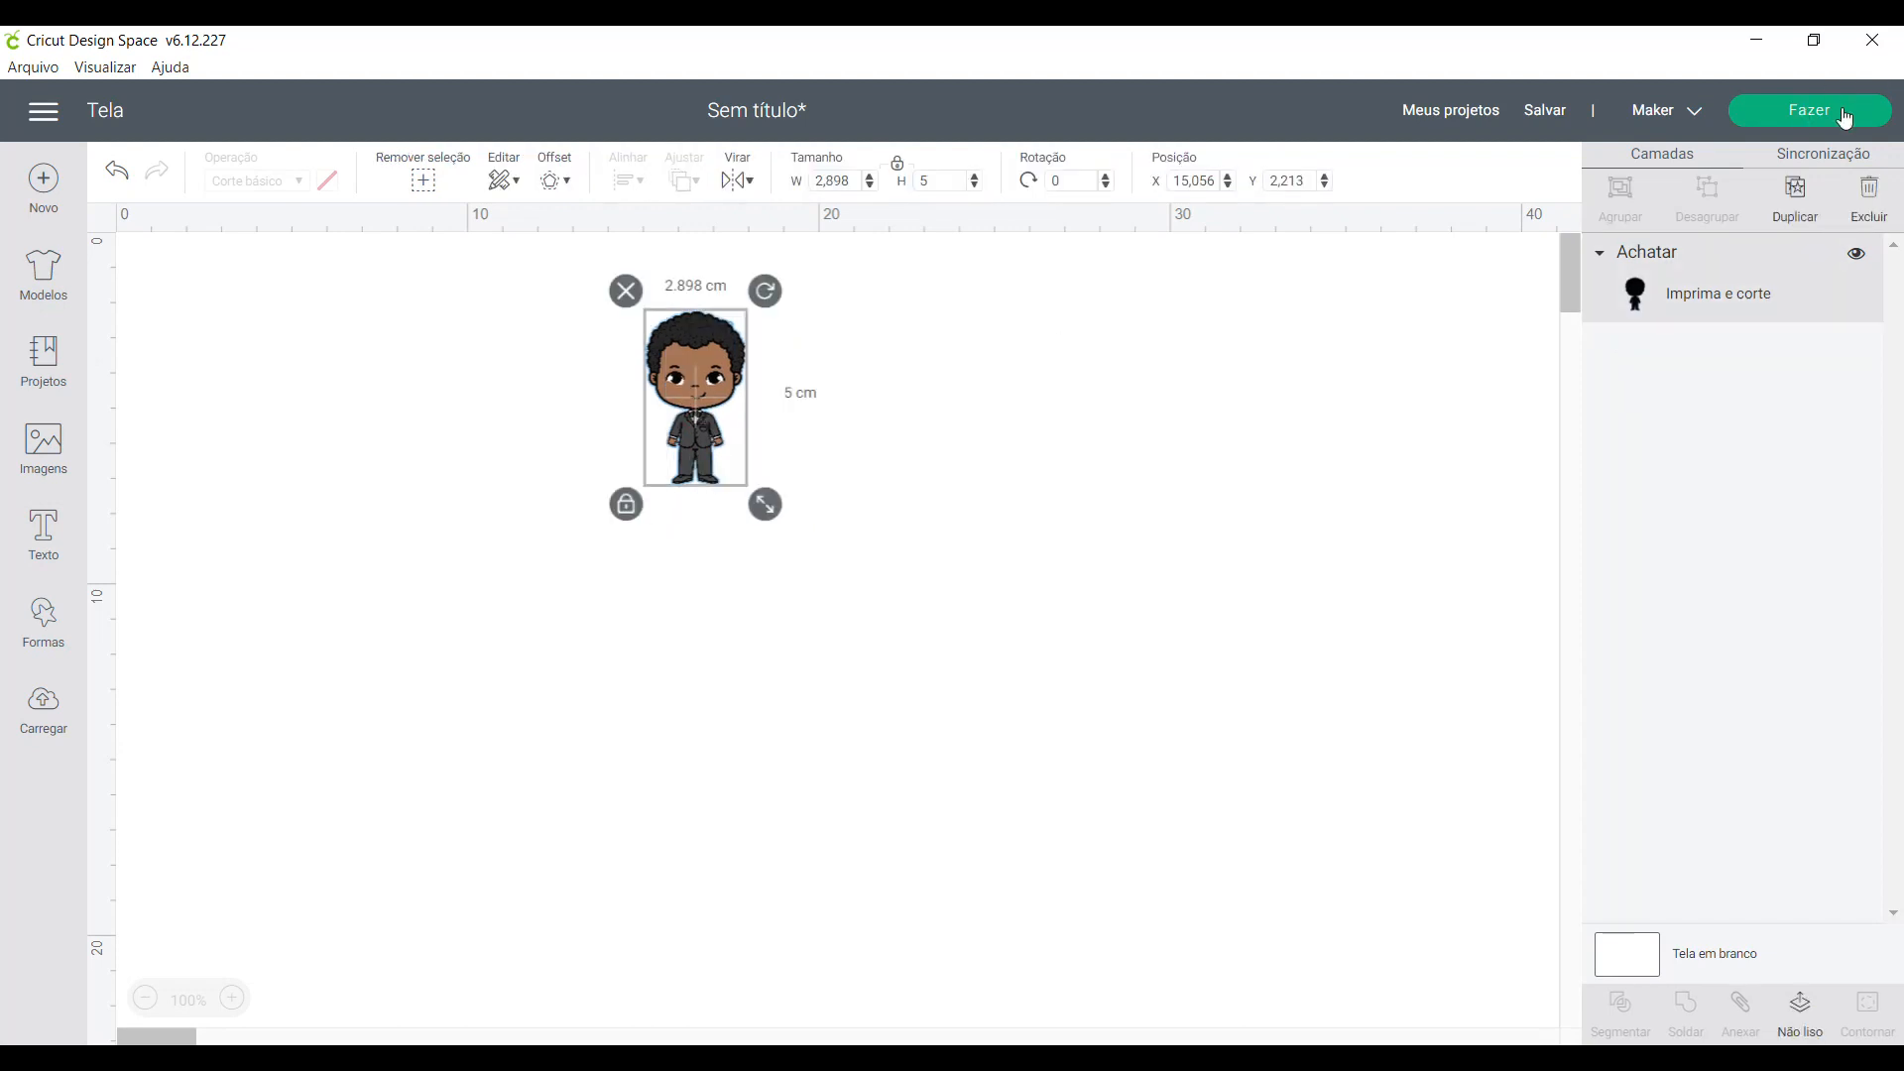
# - Proceed to the mat preparation and set the project copies to 15, and after that to 20
pyautogui.click(1846, 116)
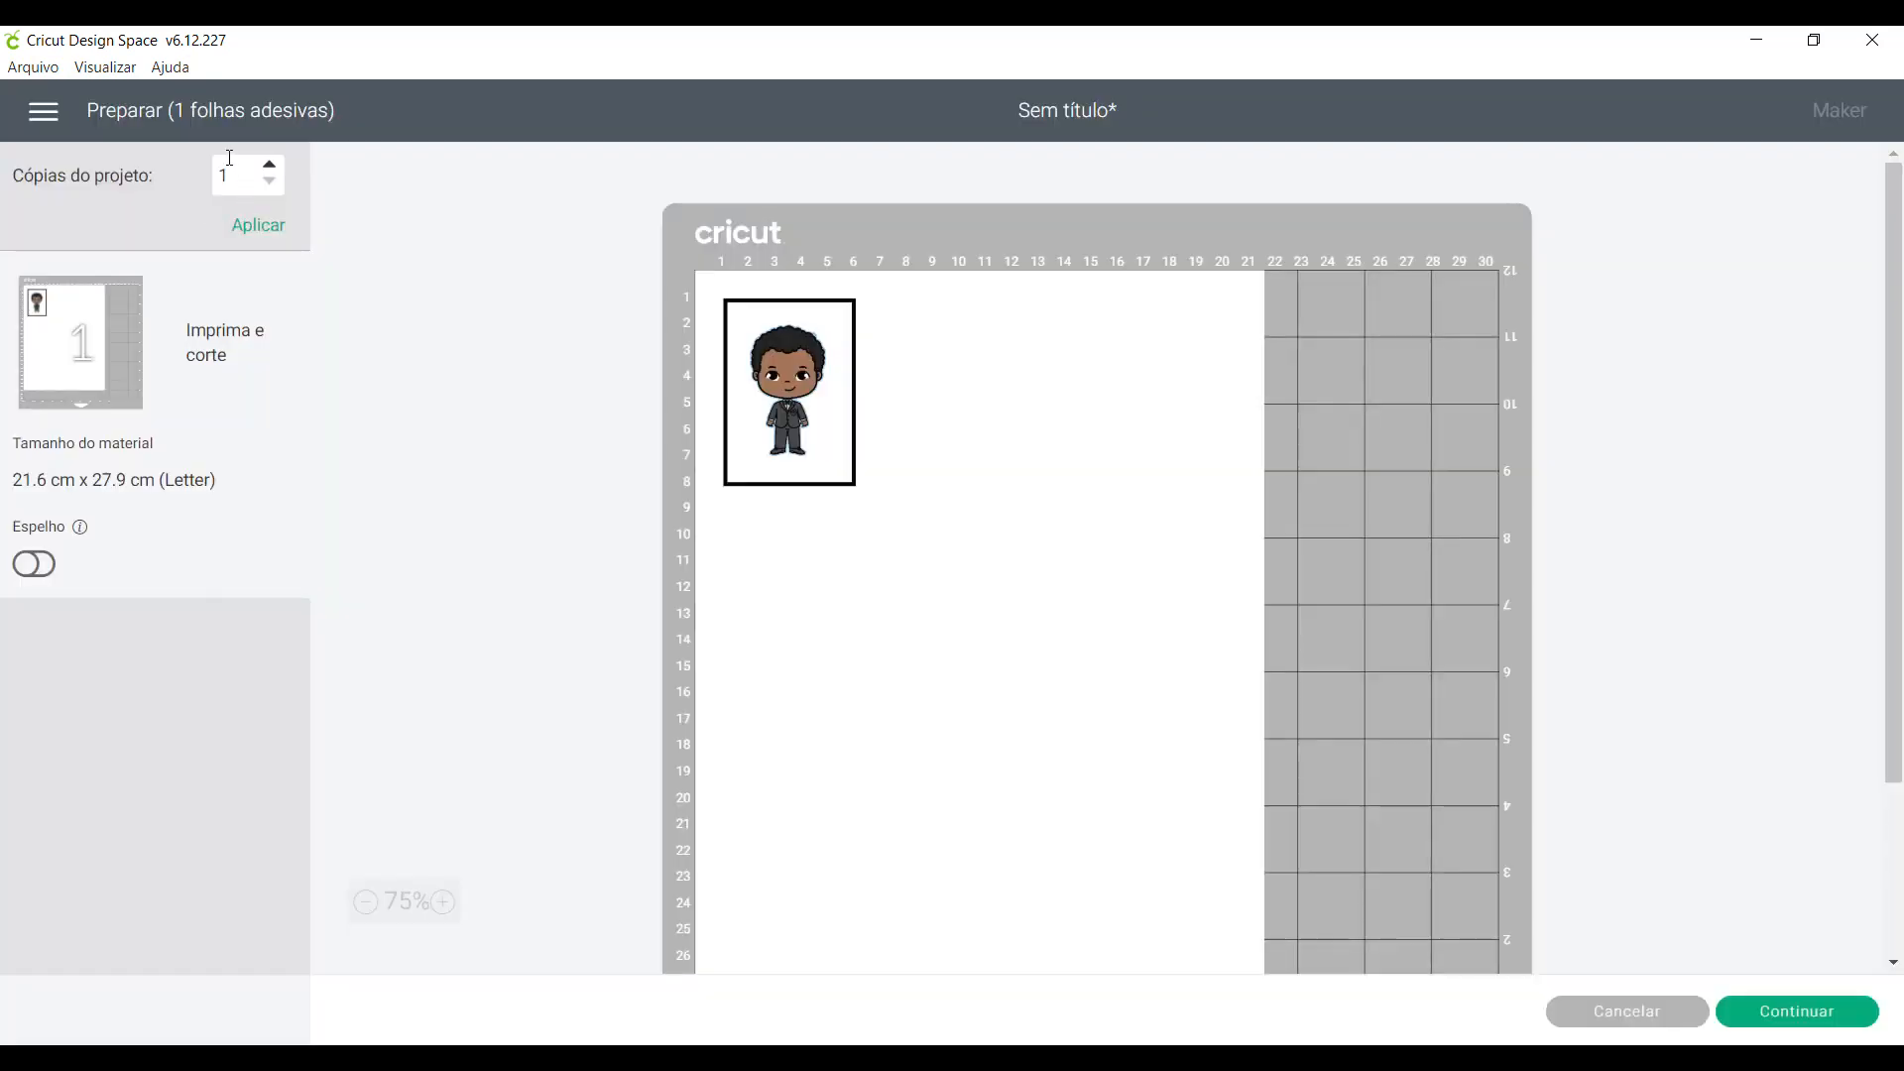
pyautogui.doubleClick(212, 179)
pyautogui.write('15')
pyautogui.press('Return')
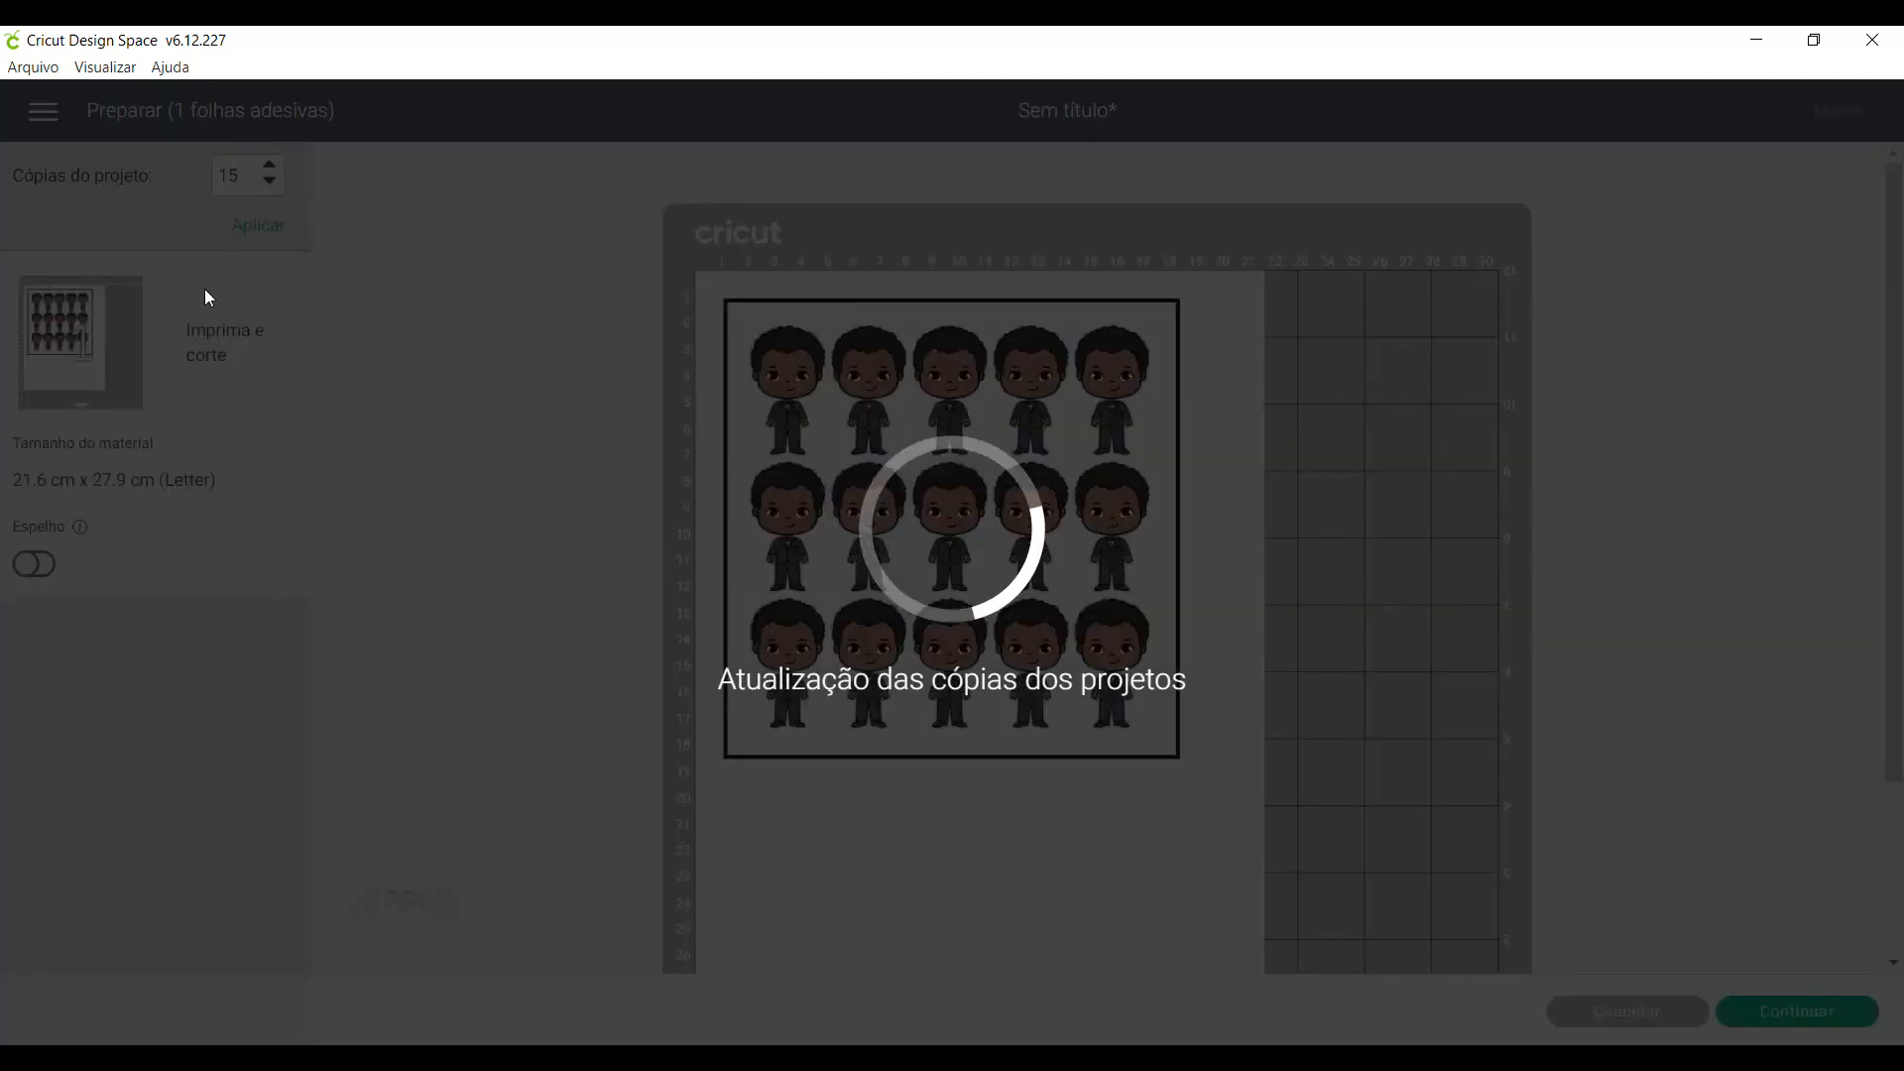
pyautogui.write('20')
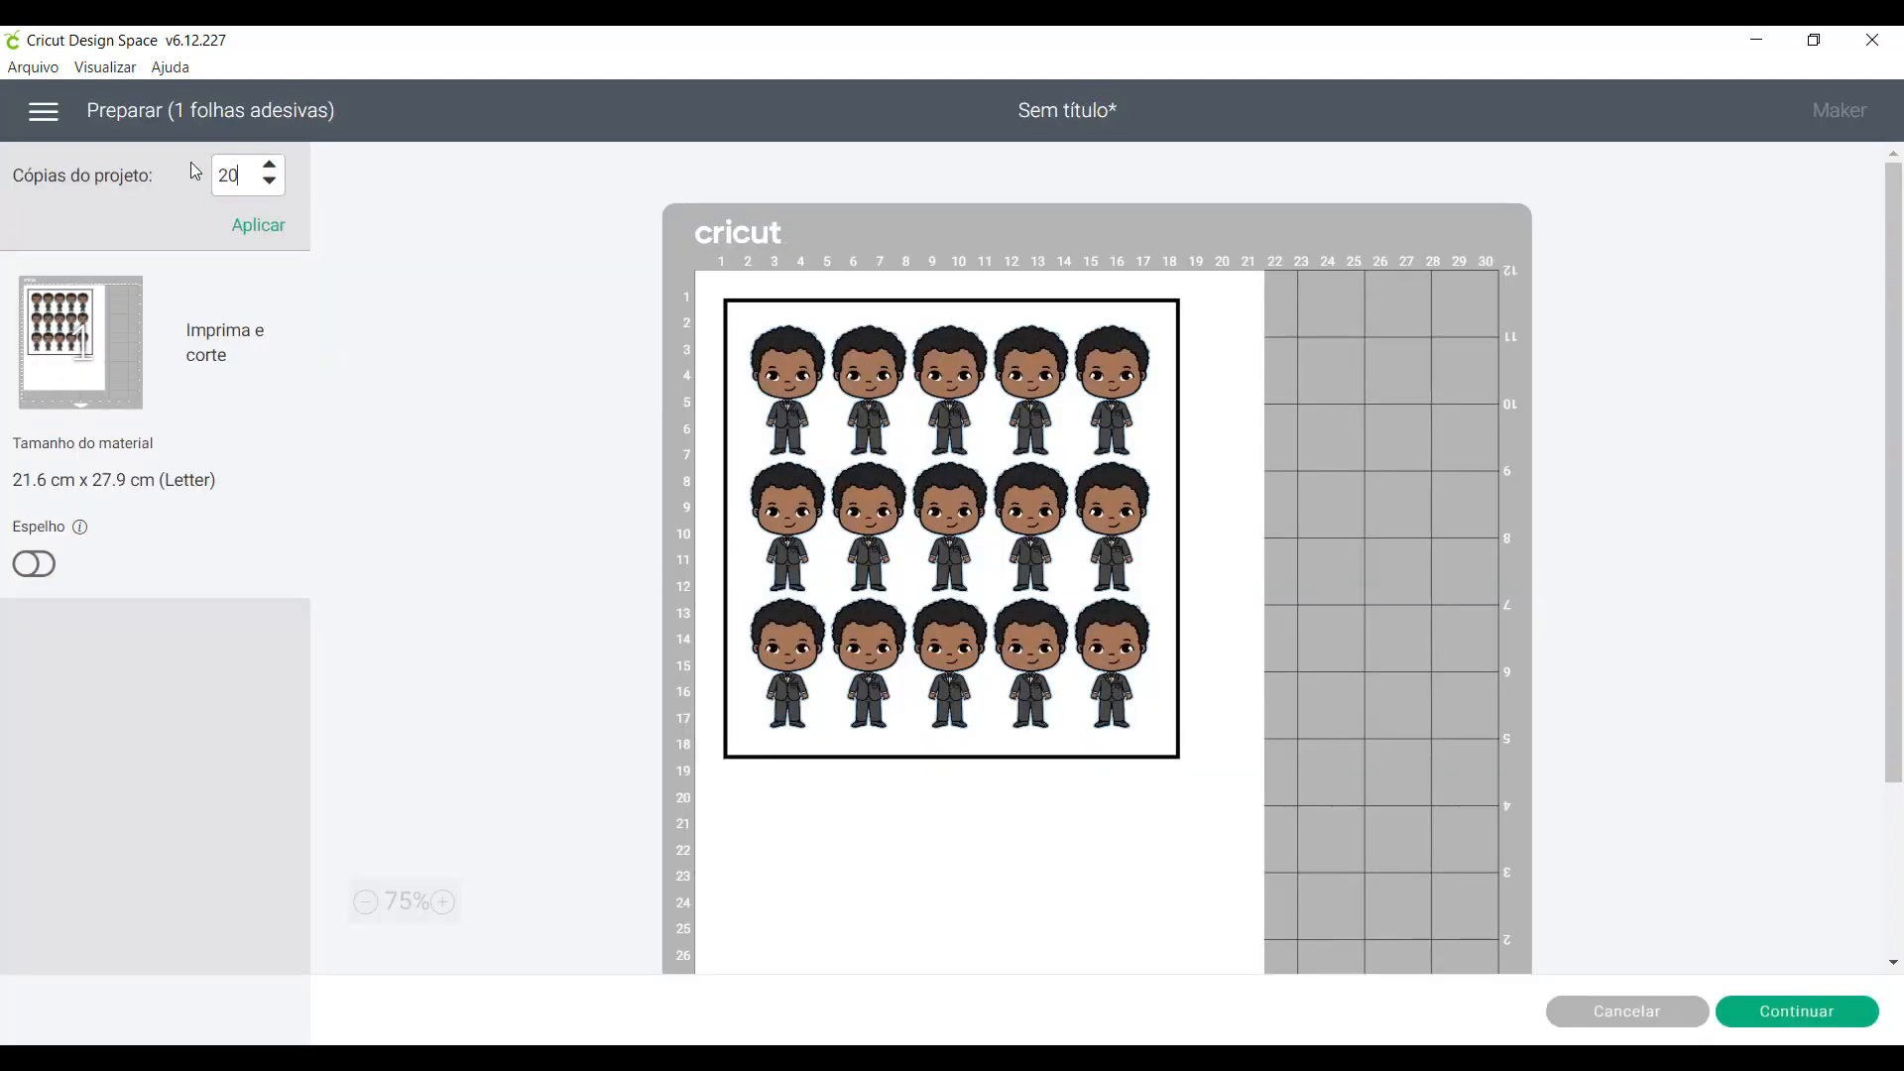
pyautogui.press('Return')
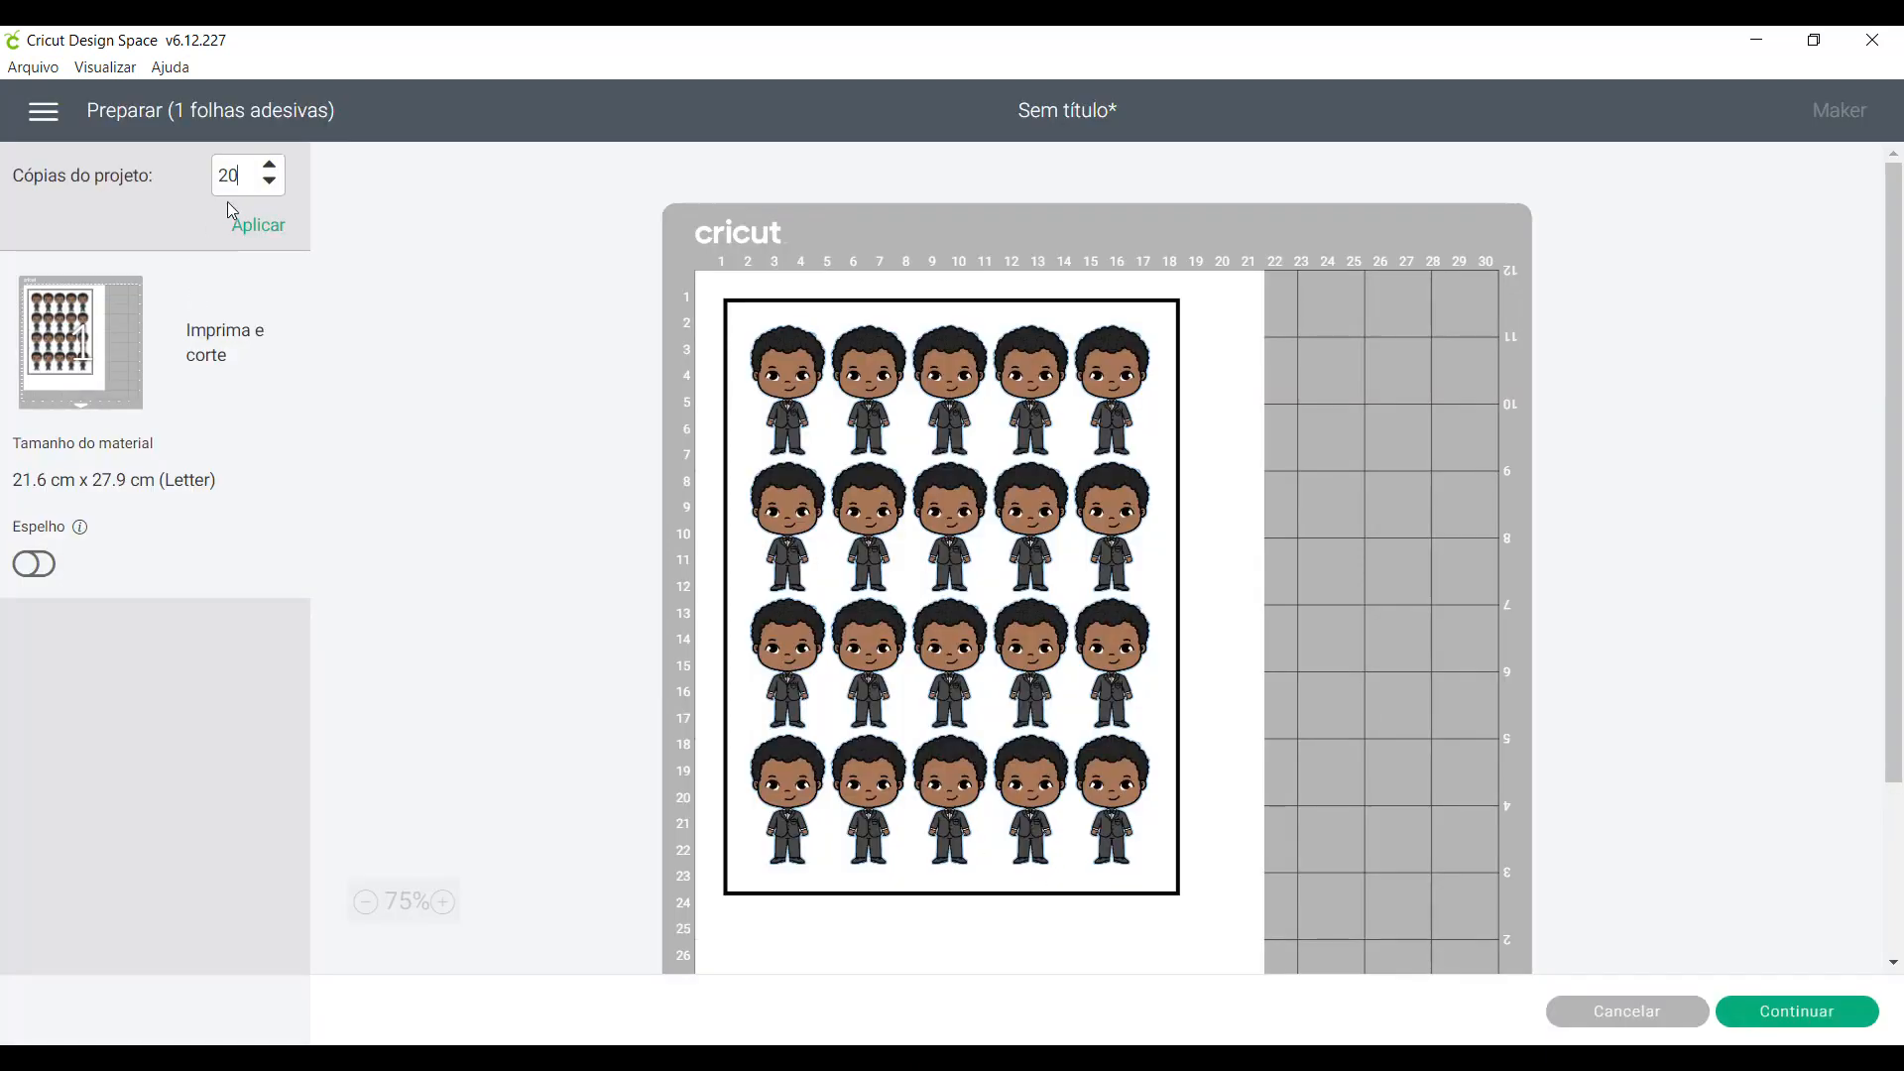
# - Try 21 project copies and return the number to 20
pyautogui.moveTo(249, 170); pyautogui.dragTo(234, 171)
pyautogui.write('1')
pyautogui.press('Return')
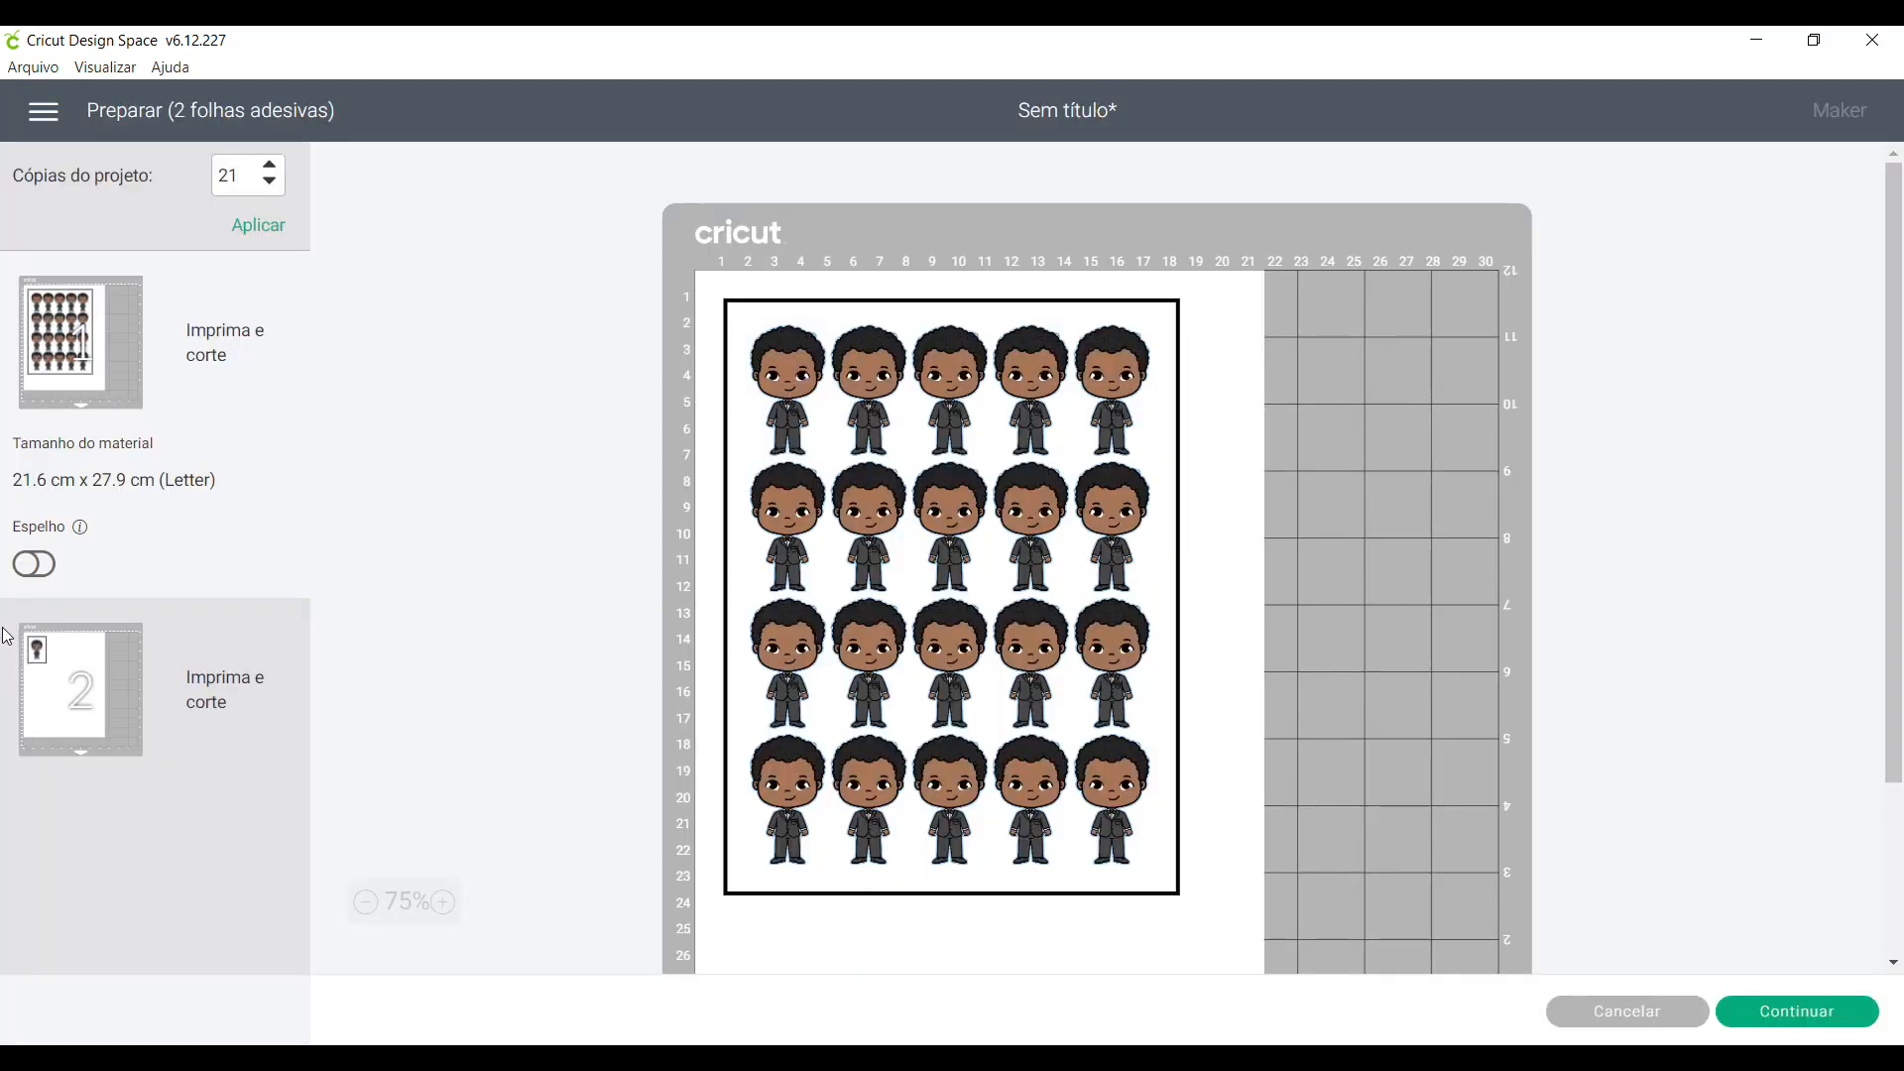
pyautogui.click(269, 181)
pyautogui.click(258, 227)
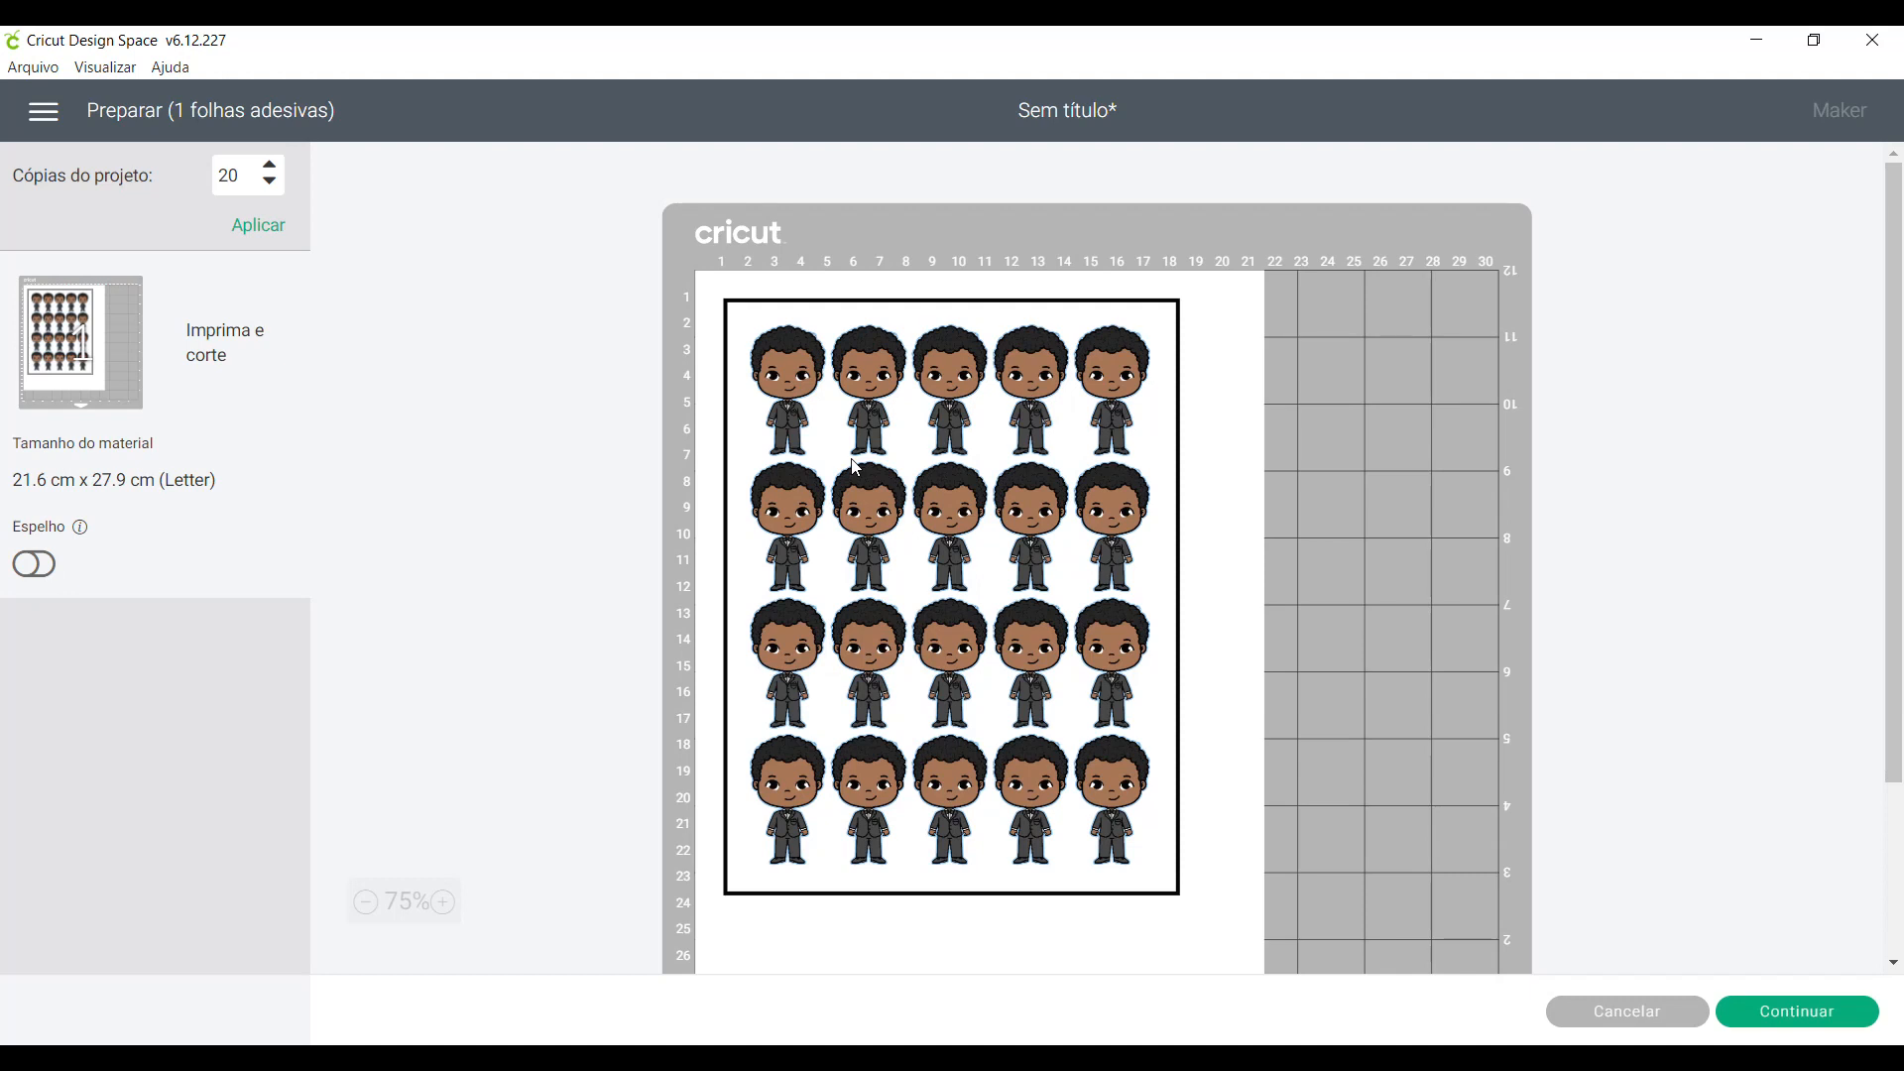
# - Continue to the printing stage, open the print setup and enable the system print dialog
pyautogui.click(1808, 1016)
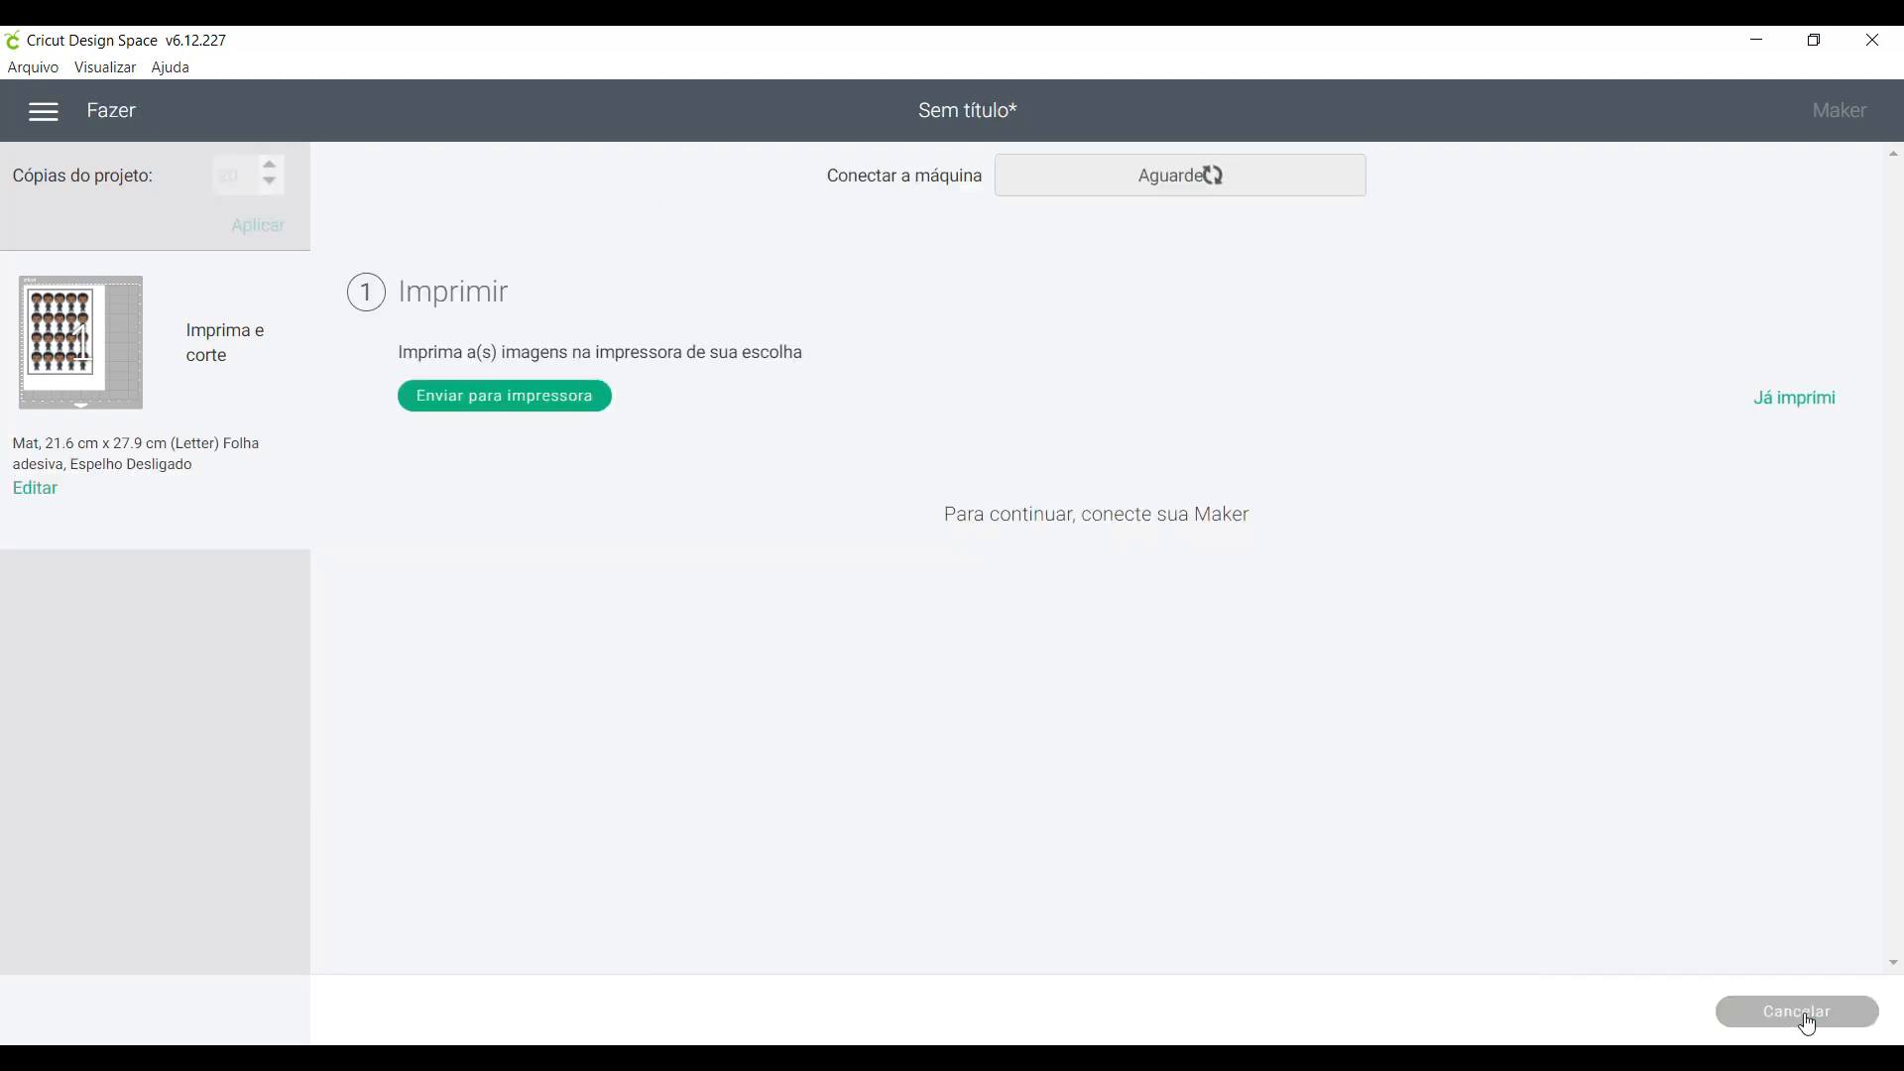
pyautogui.click(551, 397)
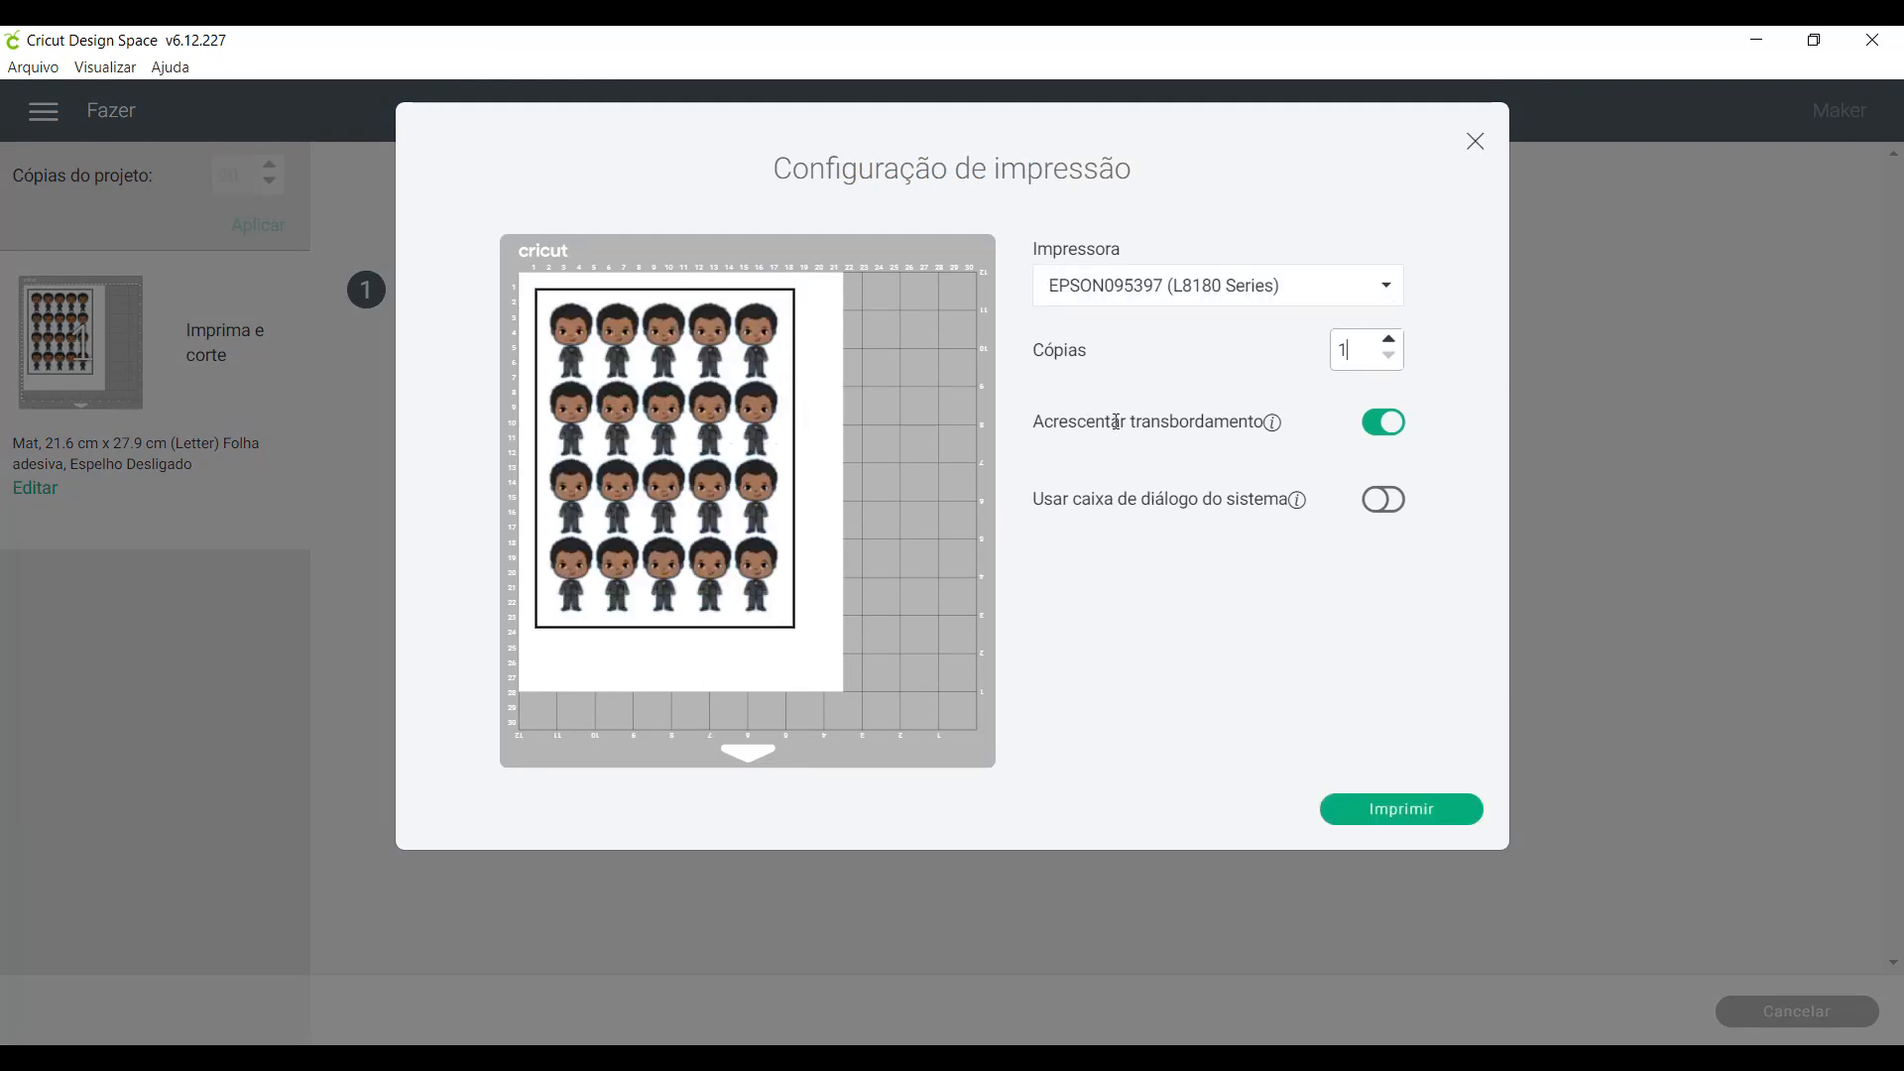
pyautogui.click(1399, 501)
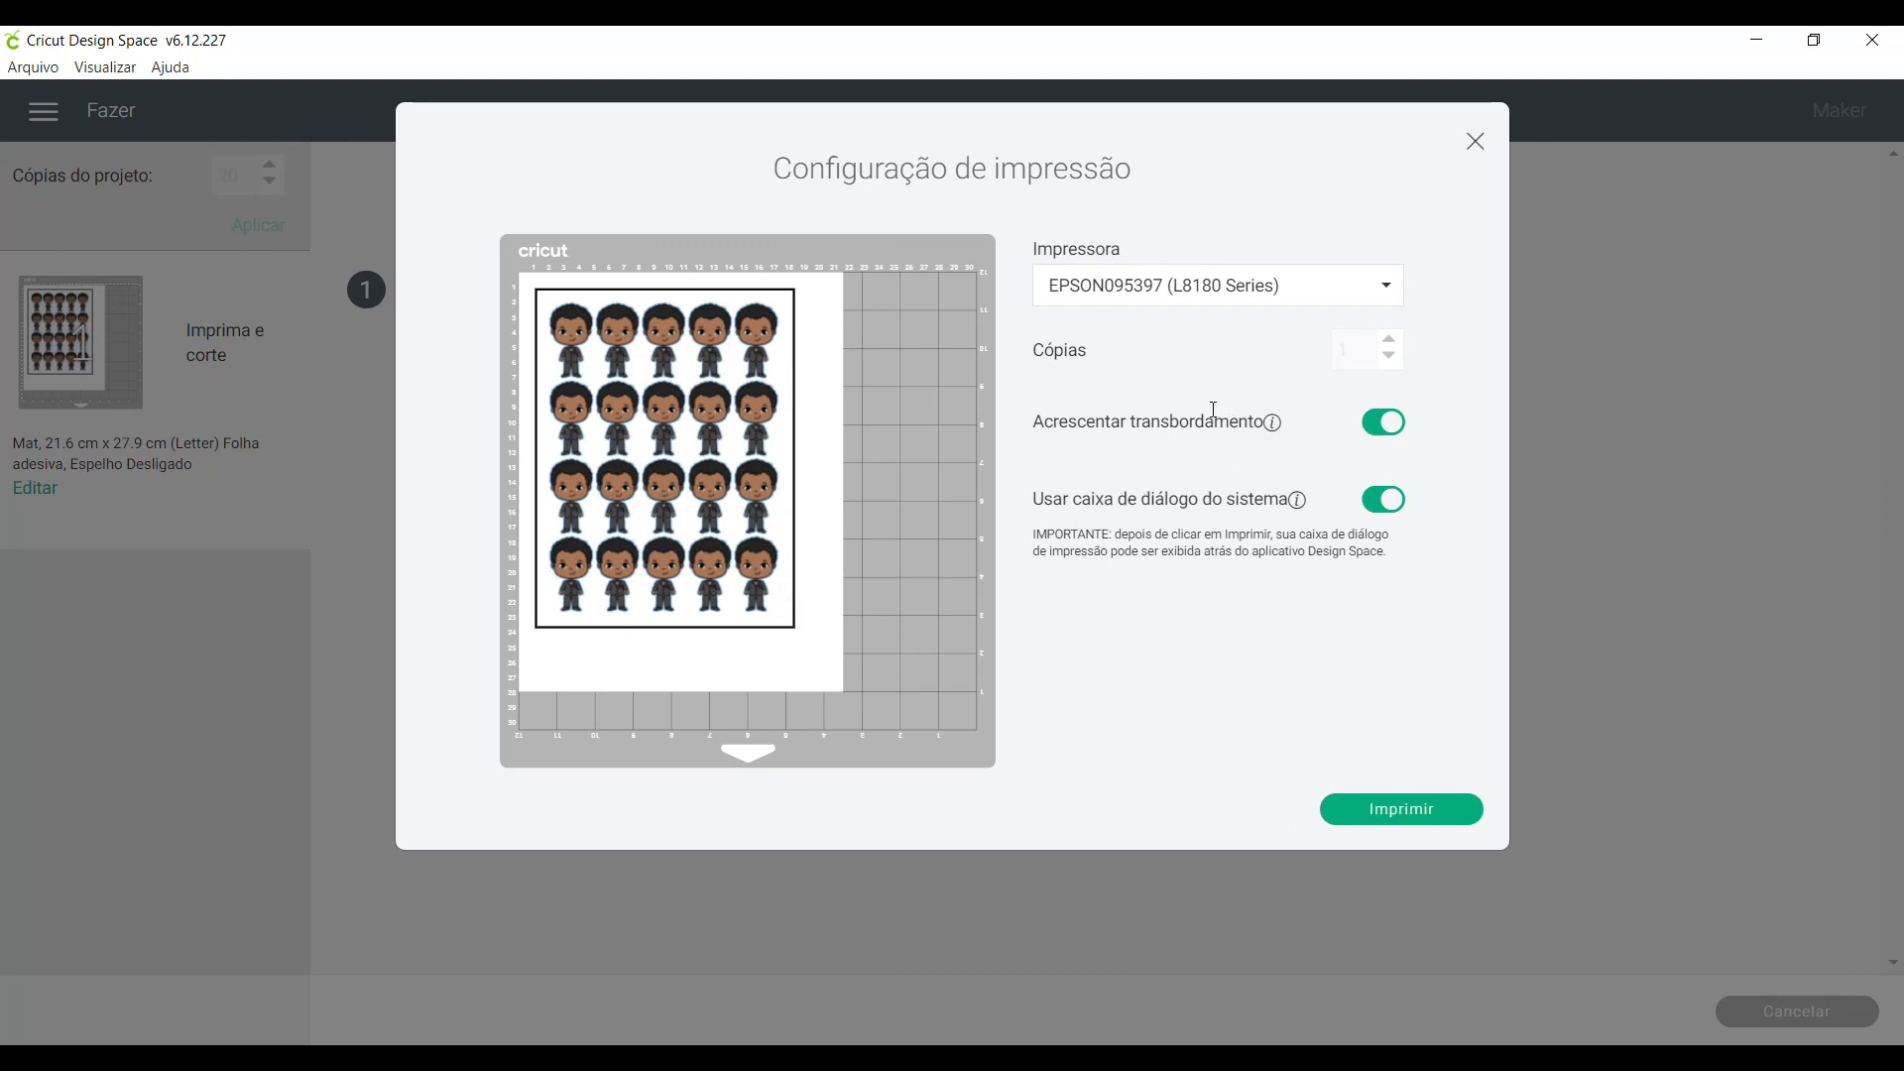
# - Turn off the bleed in the print setup and cancel the cut to return to the design canvas
pyautogui.click(1372, 435)
pyautogui.click(1476, 143)
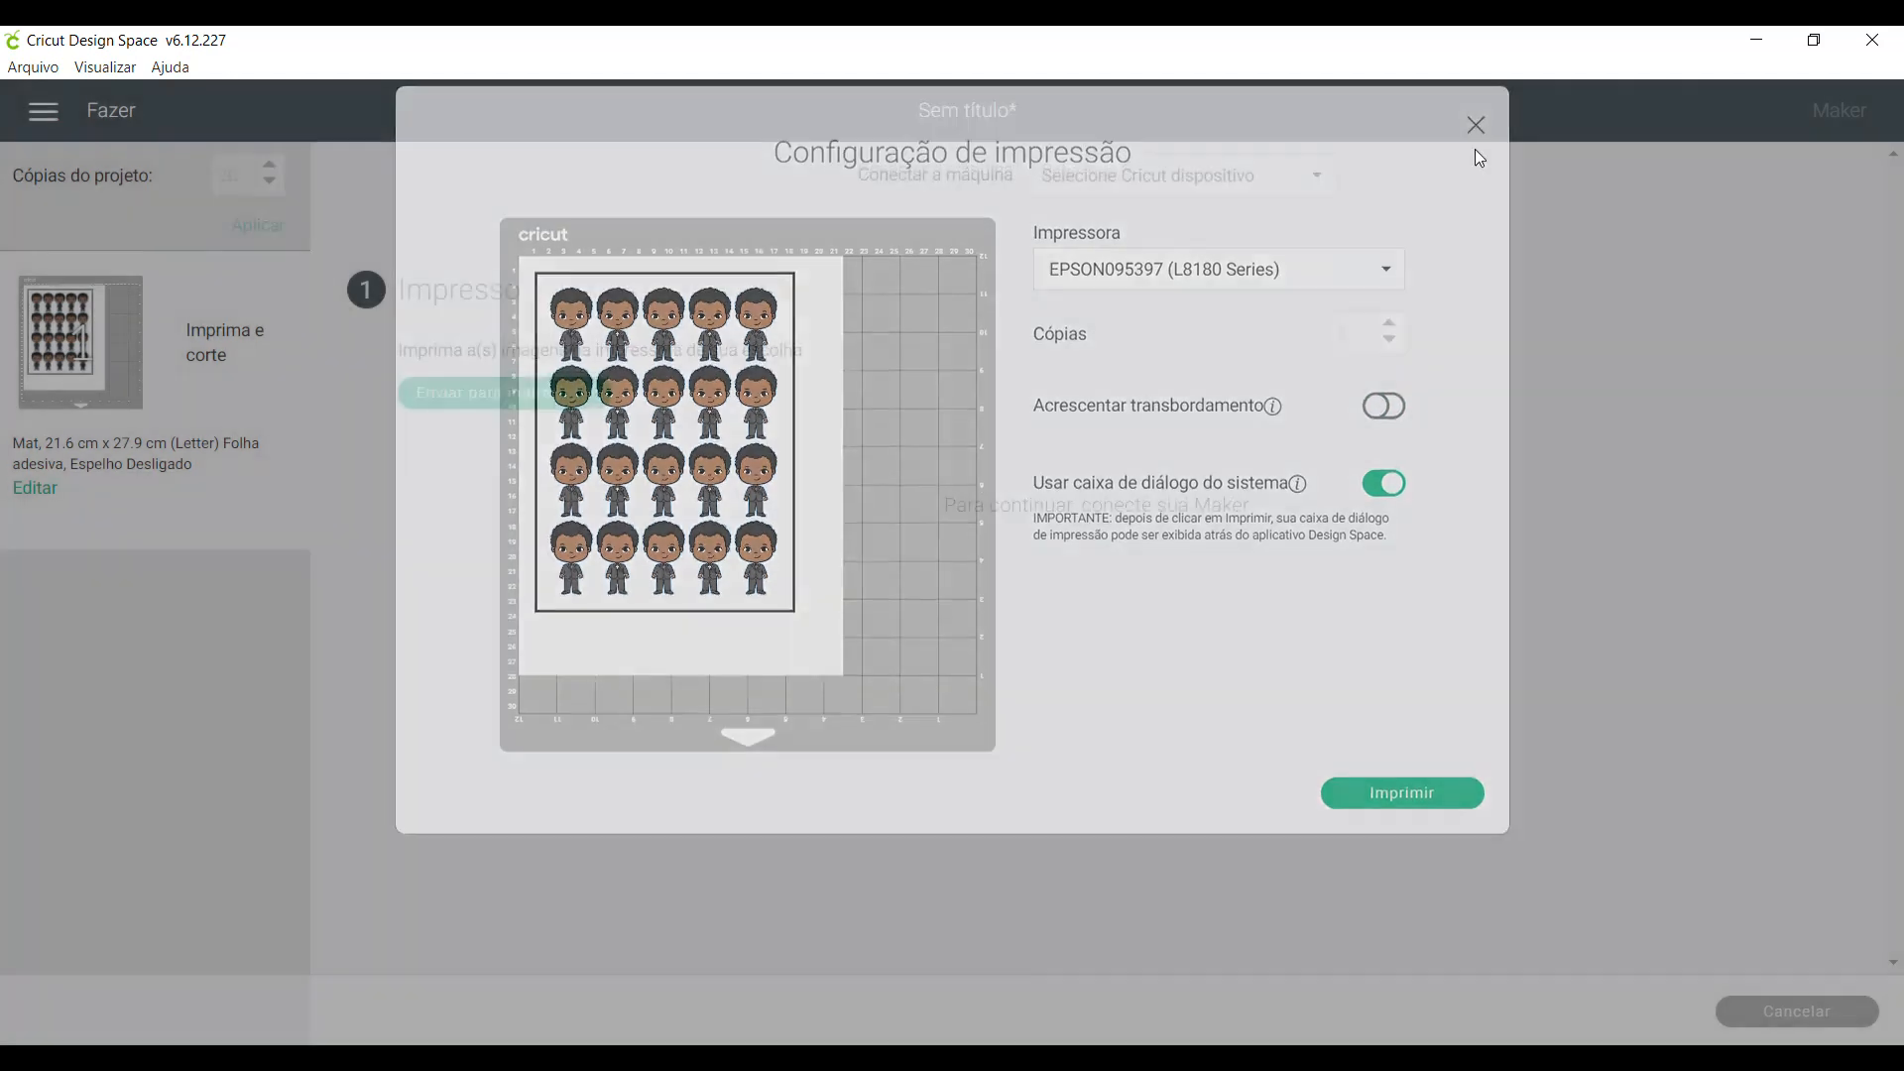
pyautogui.click(1801, 1014)
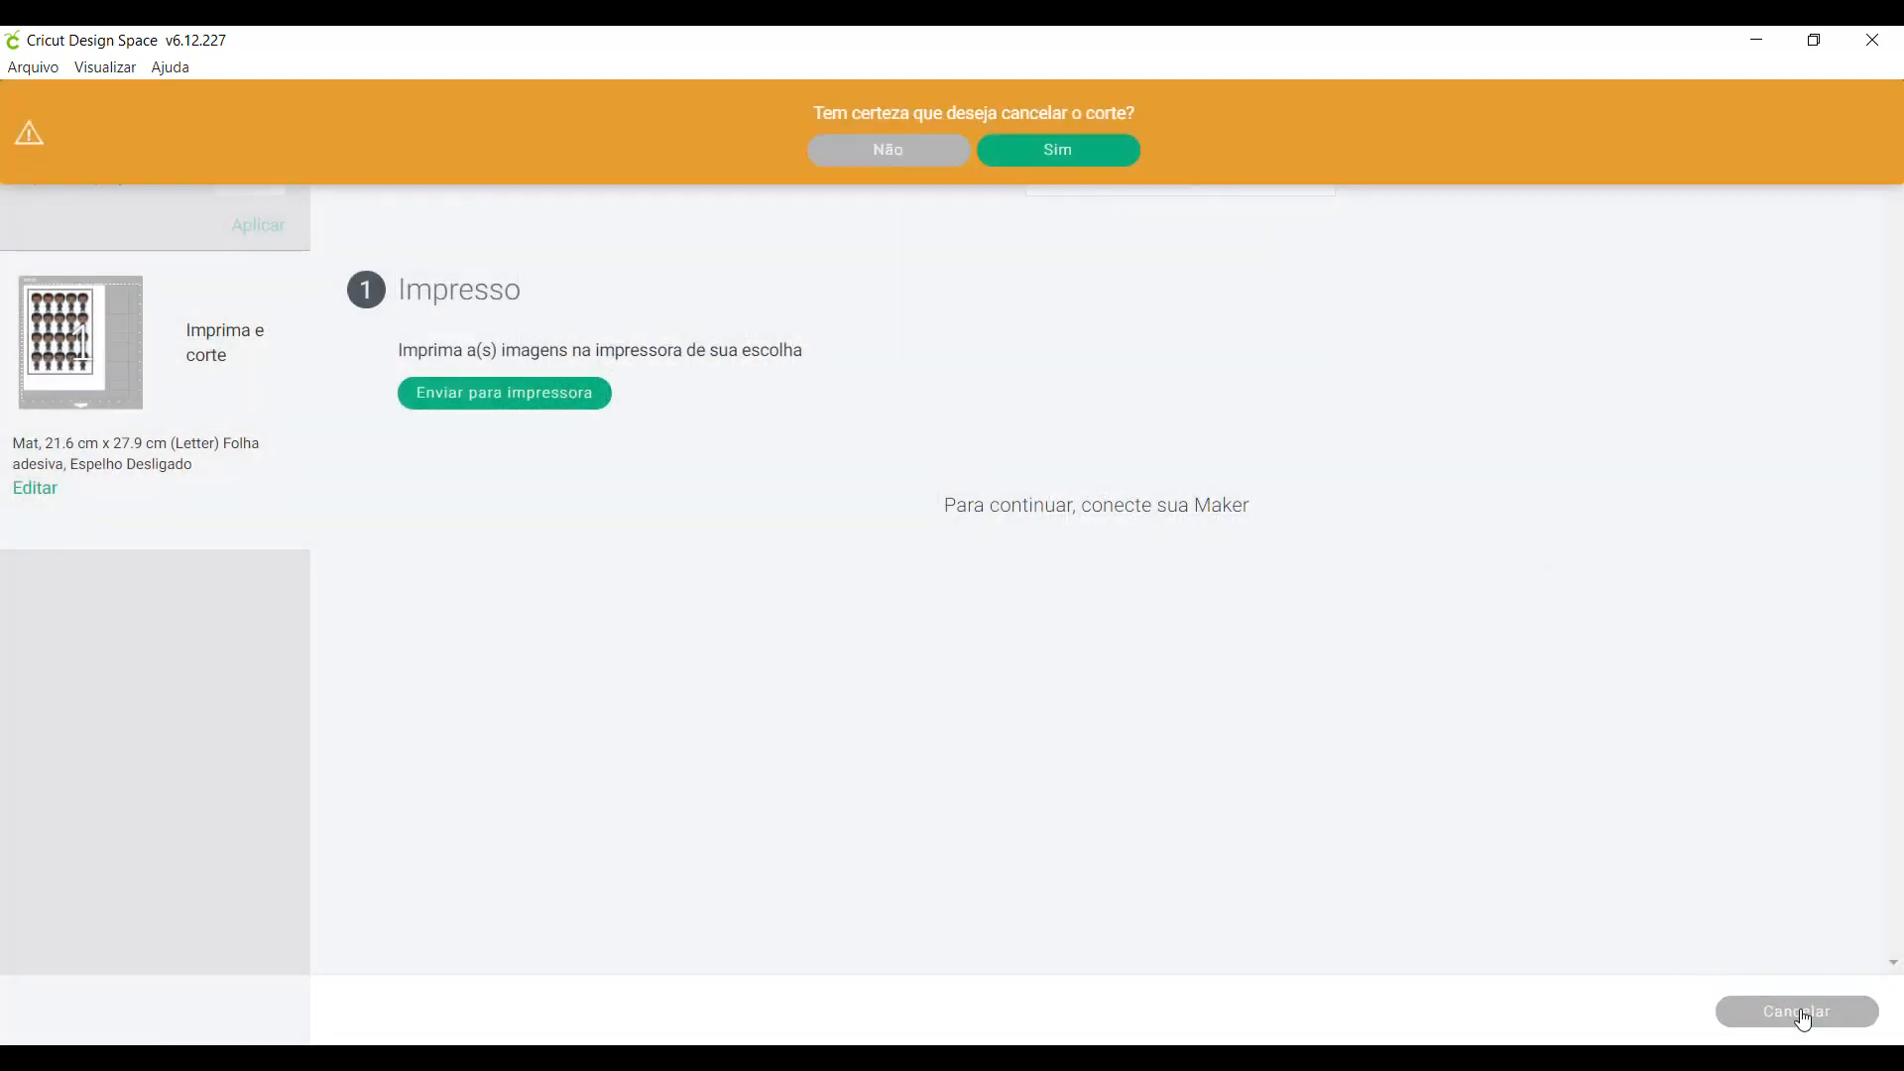
pyautogui.click(1059, 156)
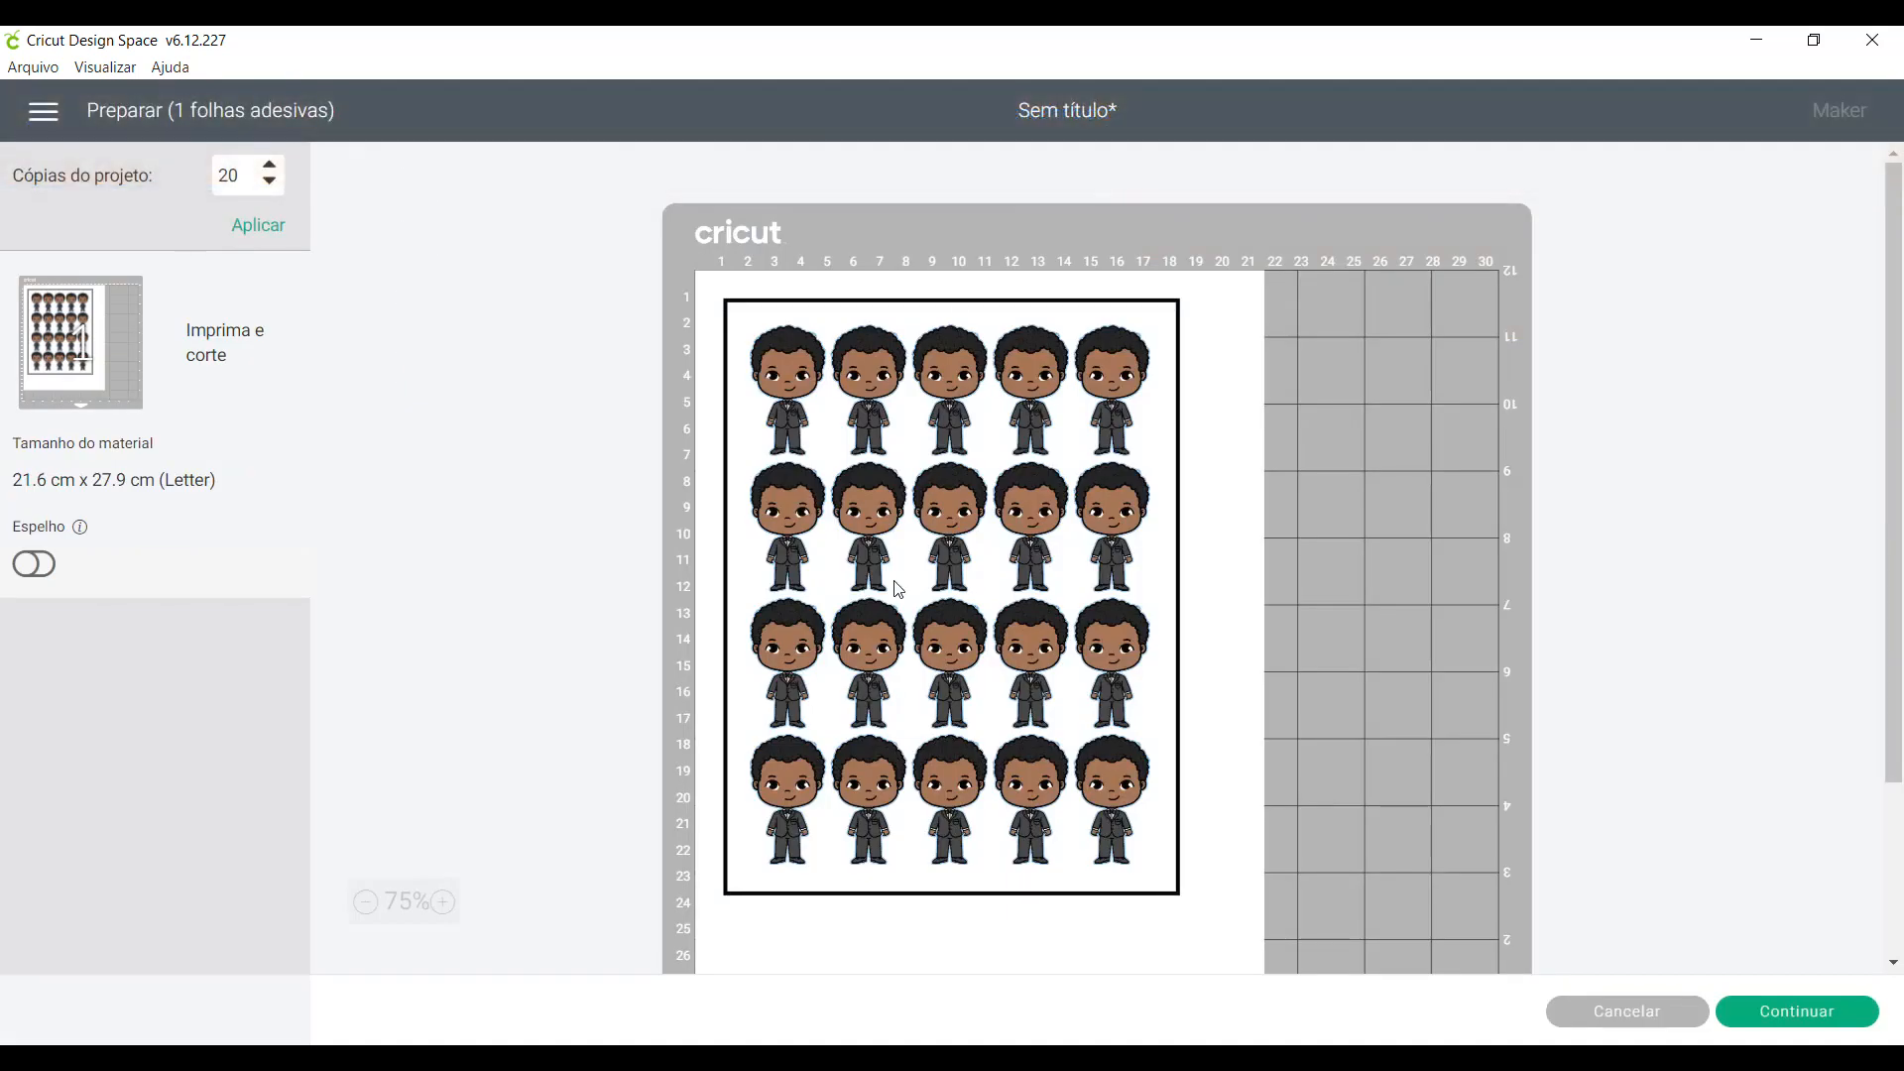
pyautogui.click(1632, 1011)
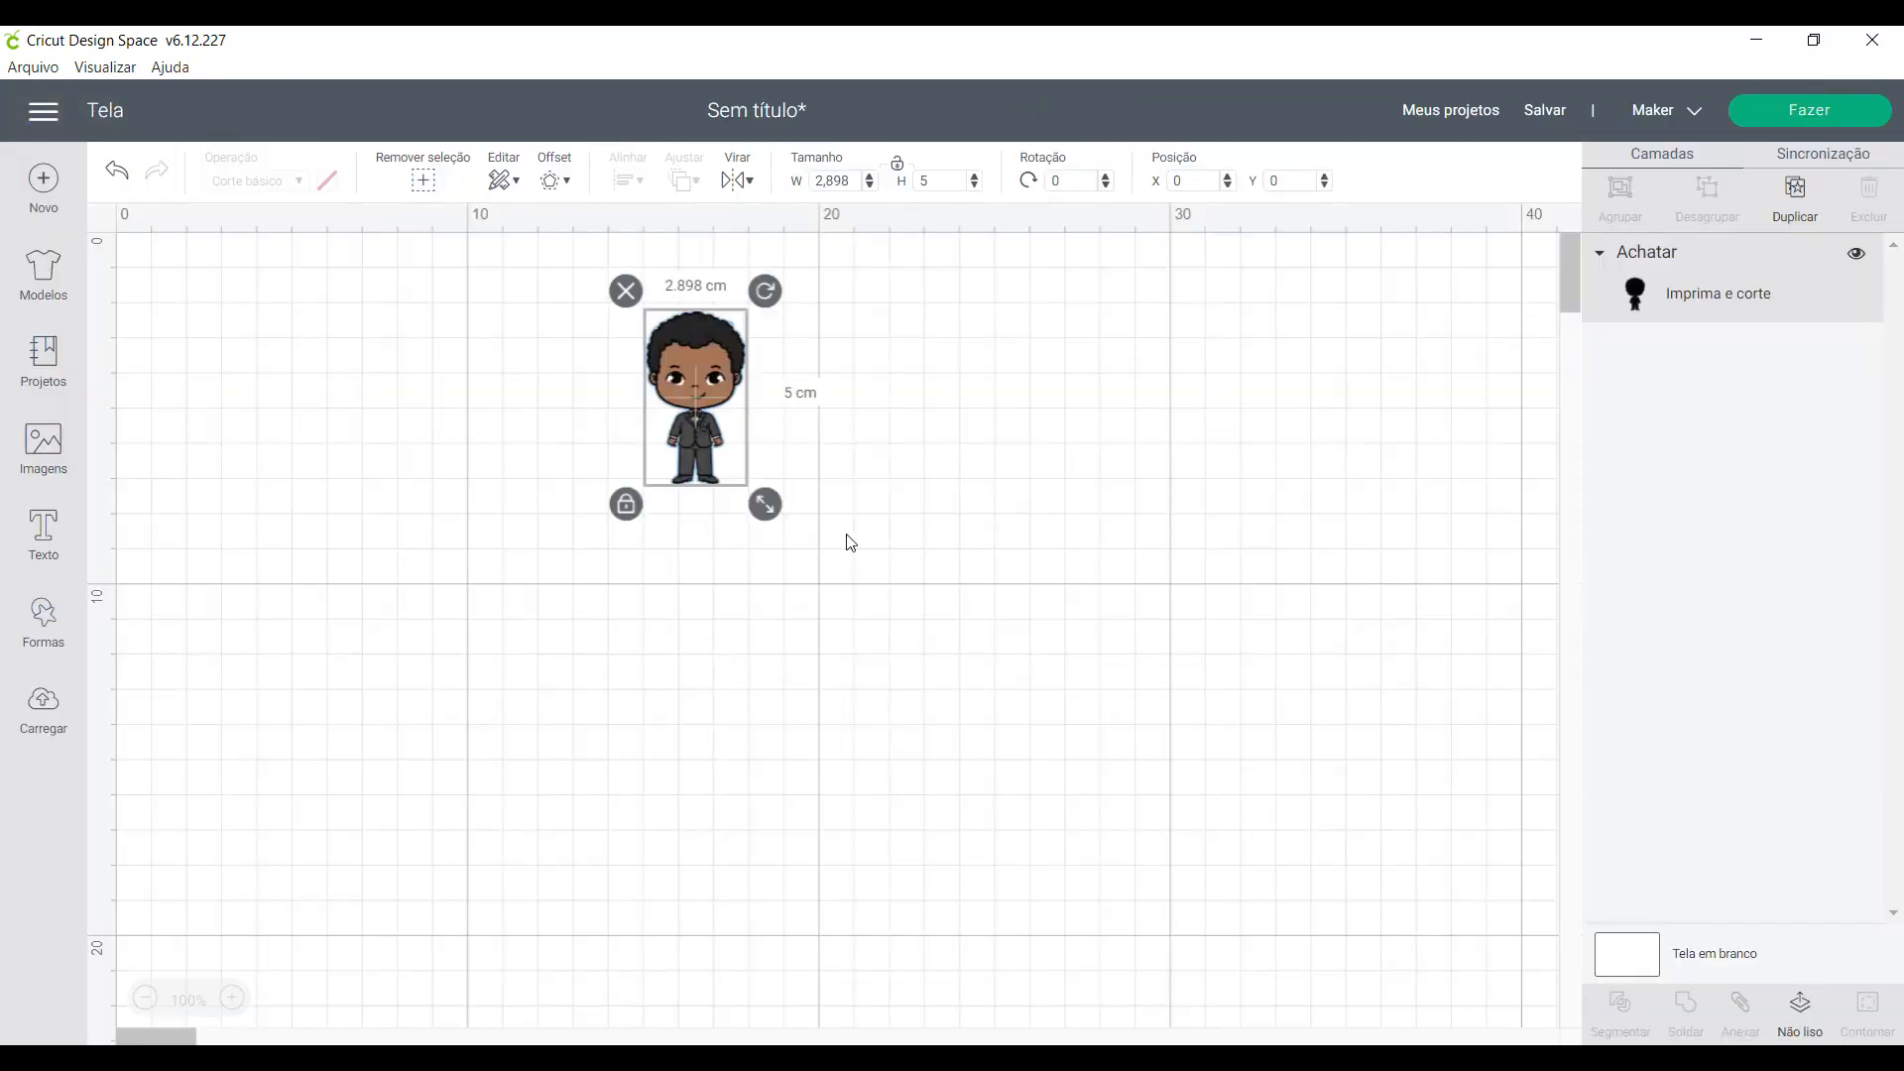
pyautogui.moveTo(704, 423); pyautogui.dragTo(263, 390)
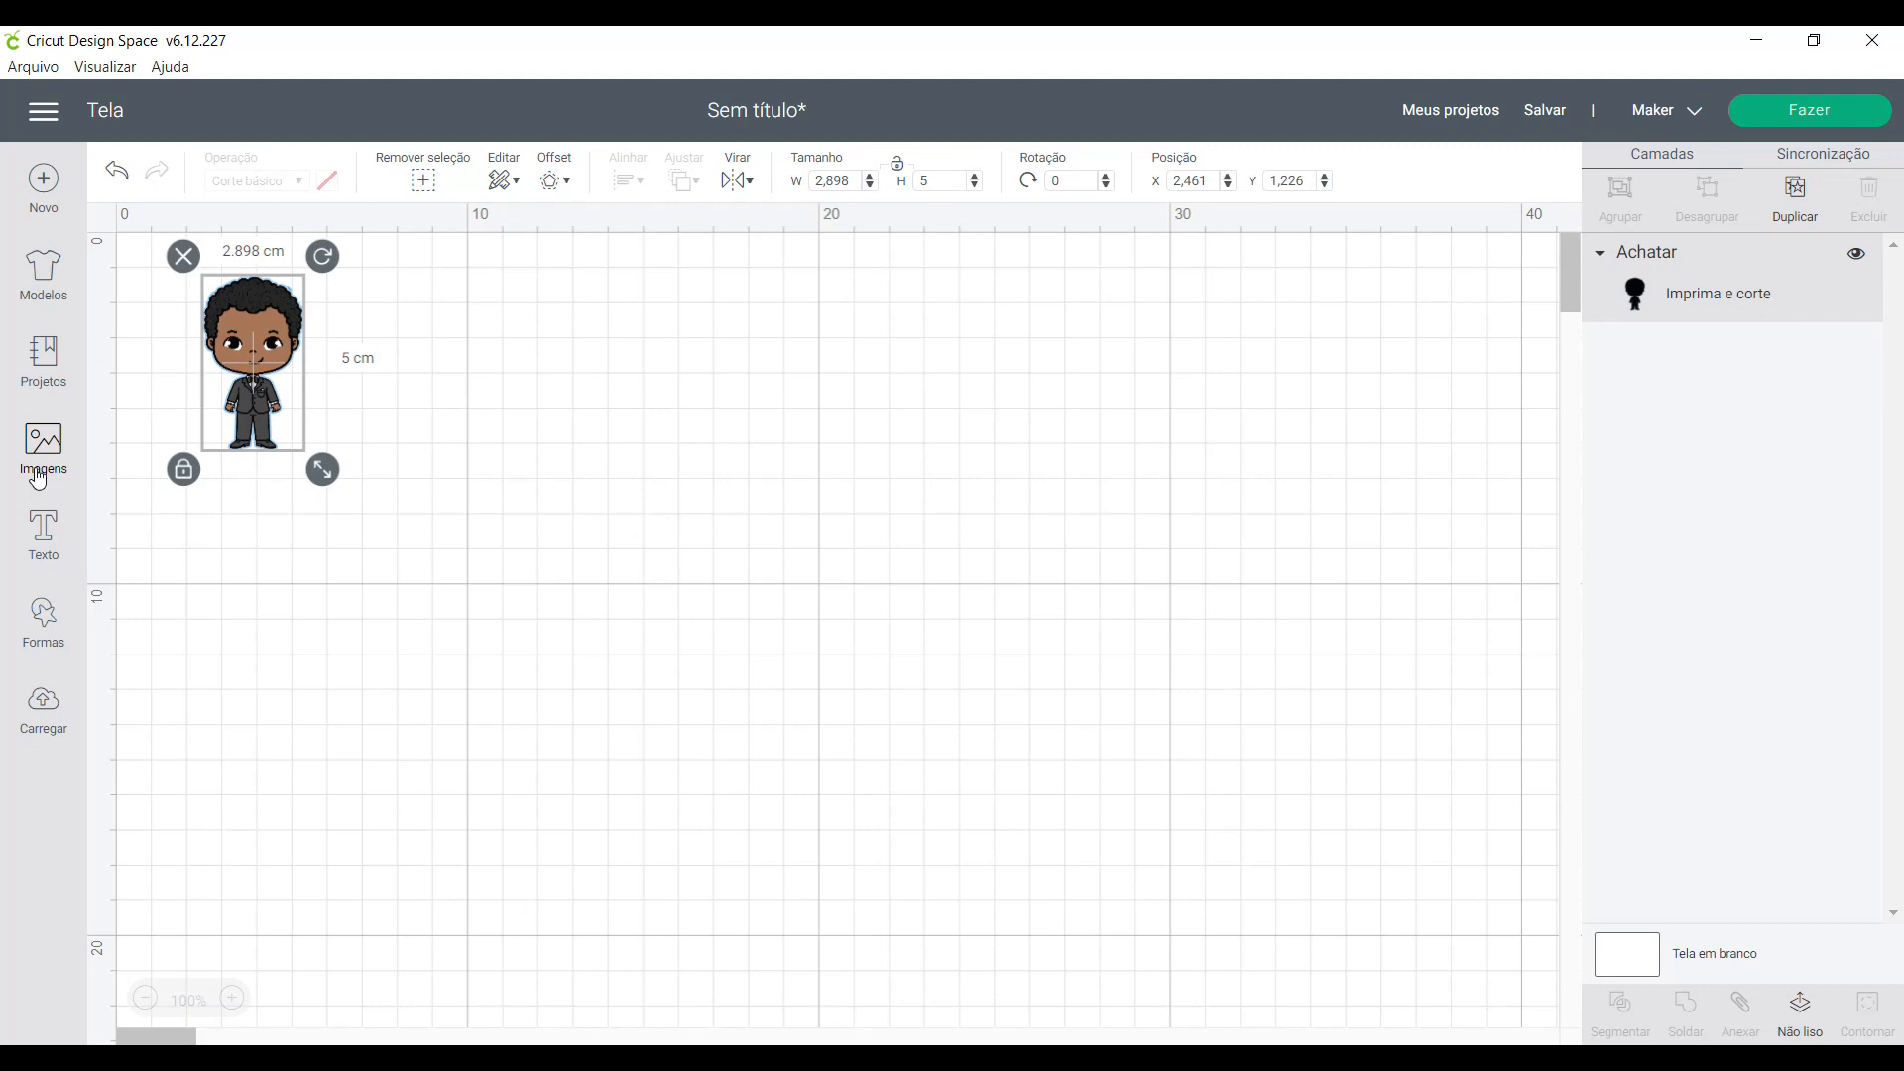
pyautogui.click(43, 536)
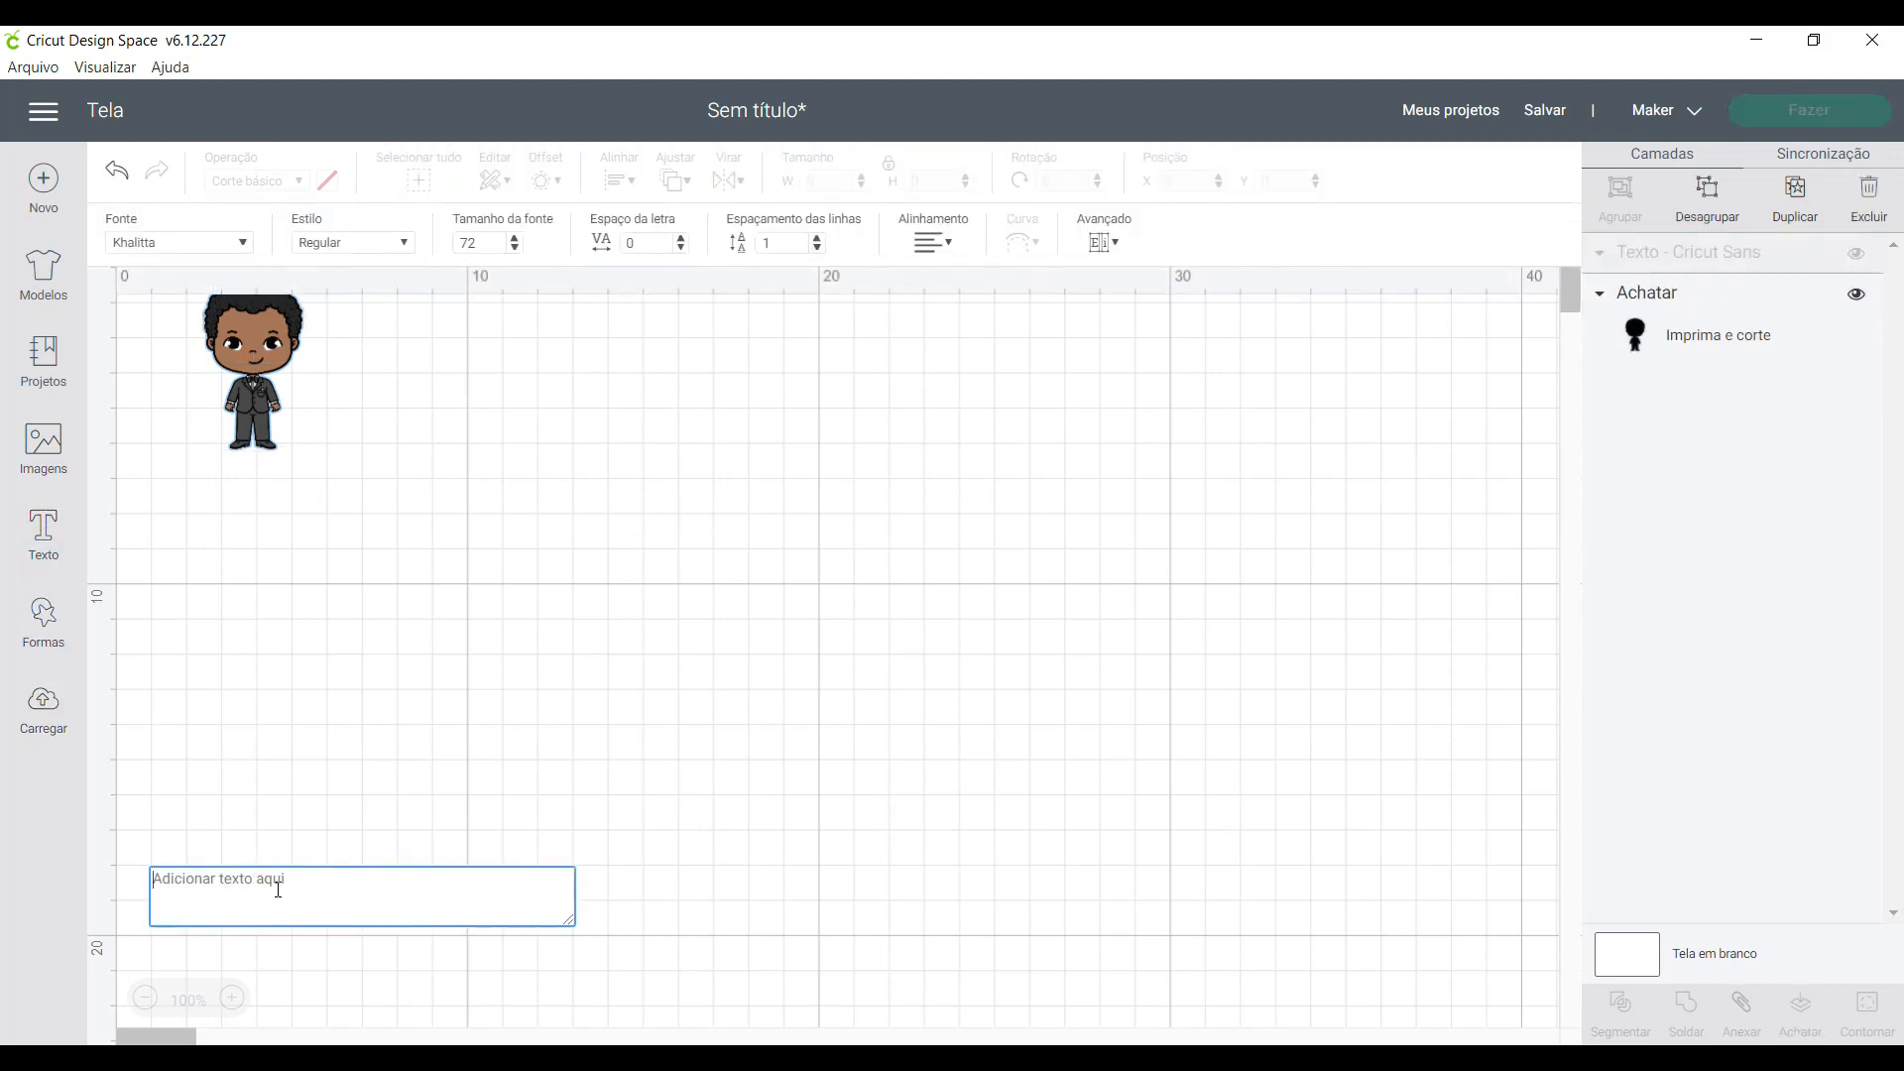
pyautogui.write('@c')
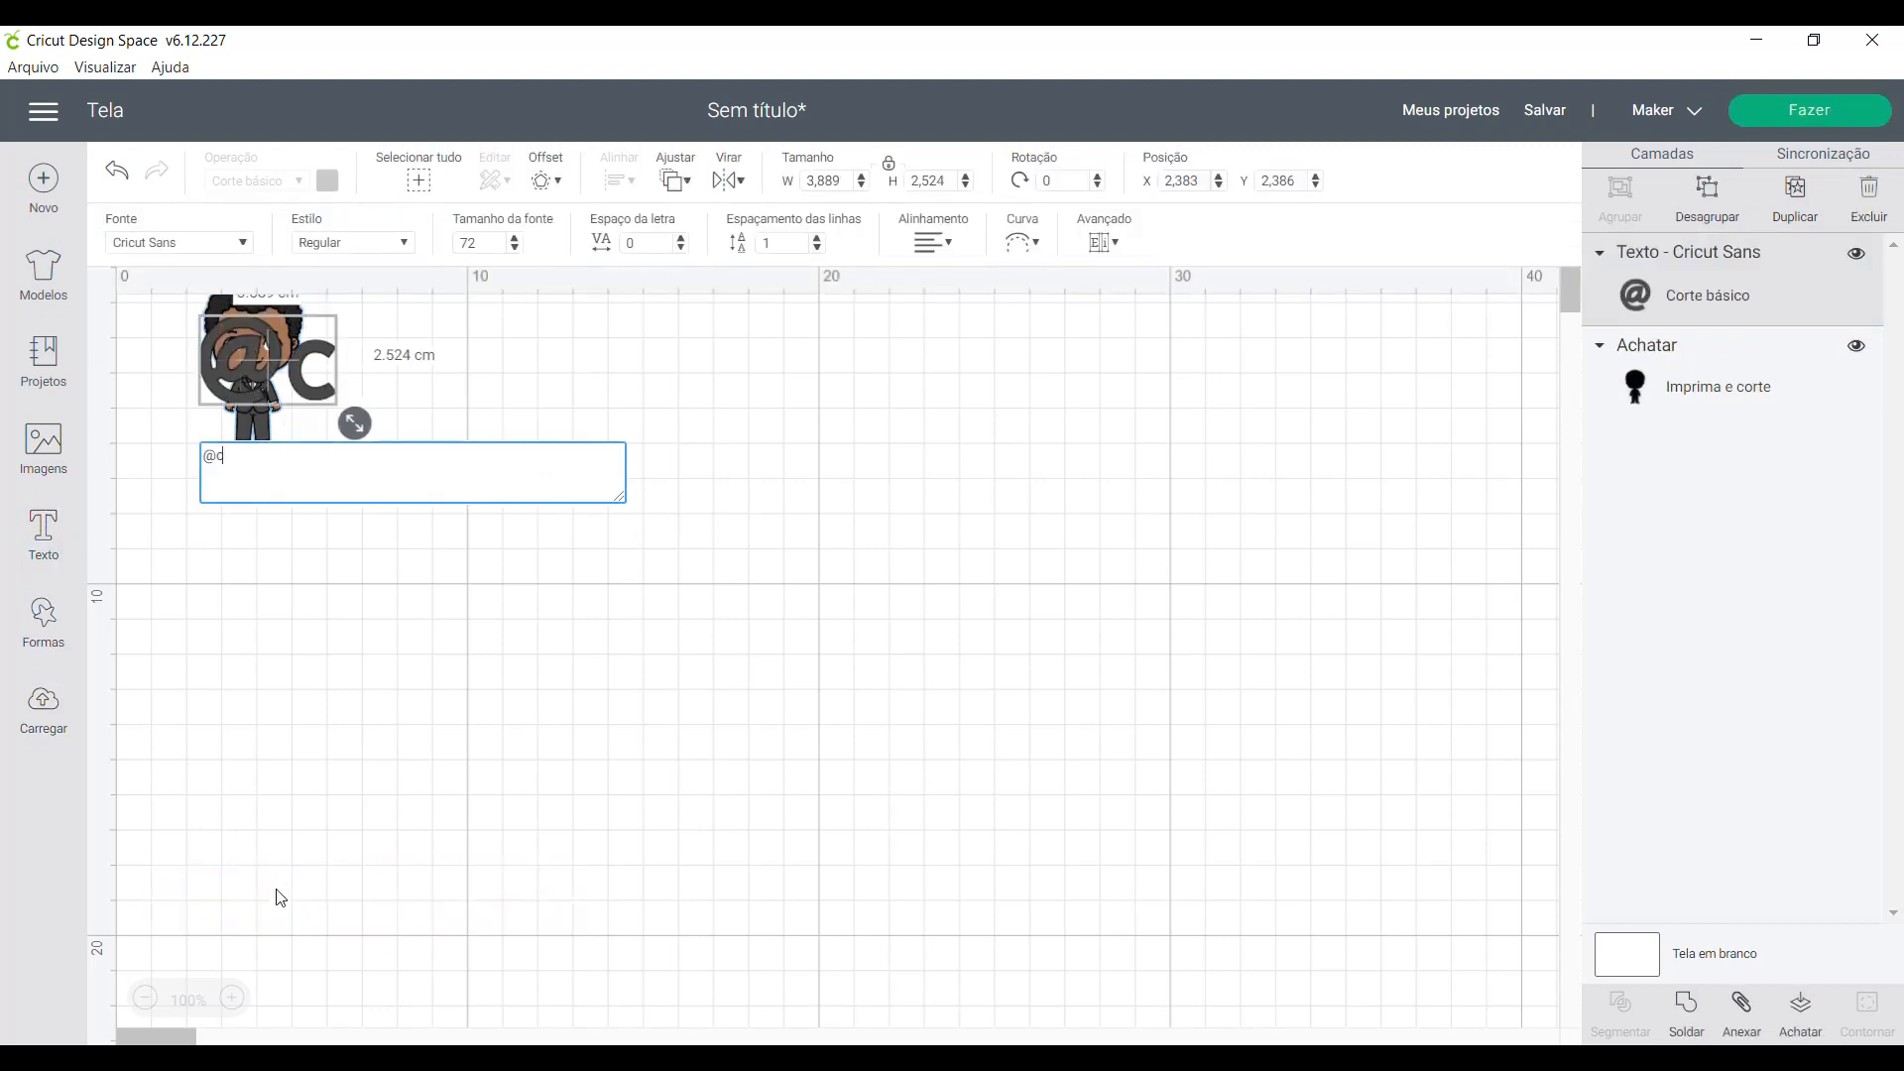
pyautogui.write('utepaper')
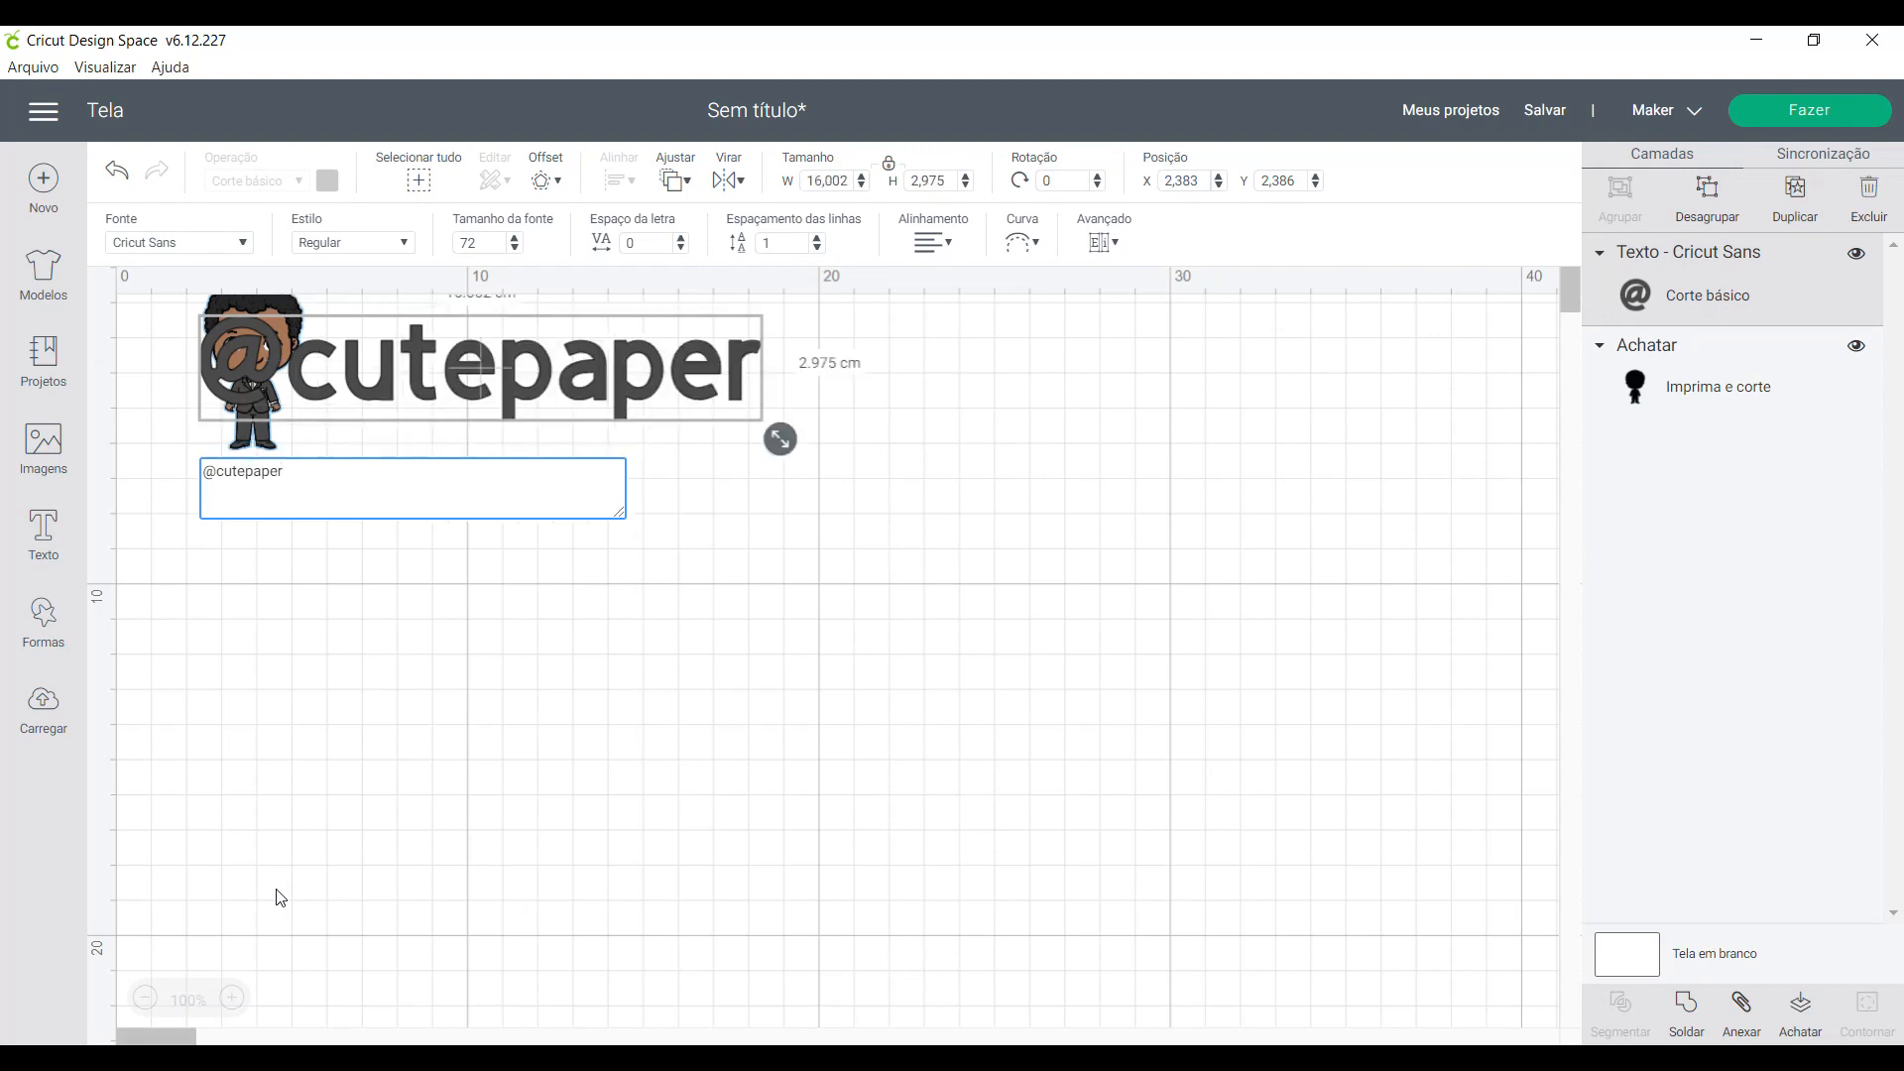
pyautogui.write('designer')
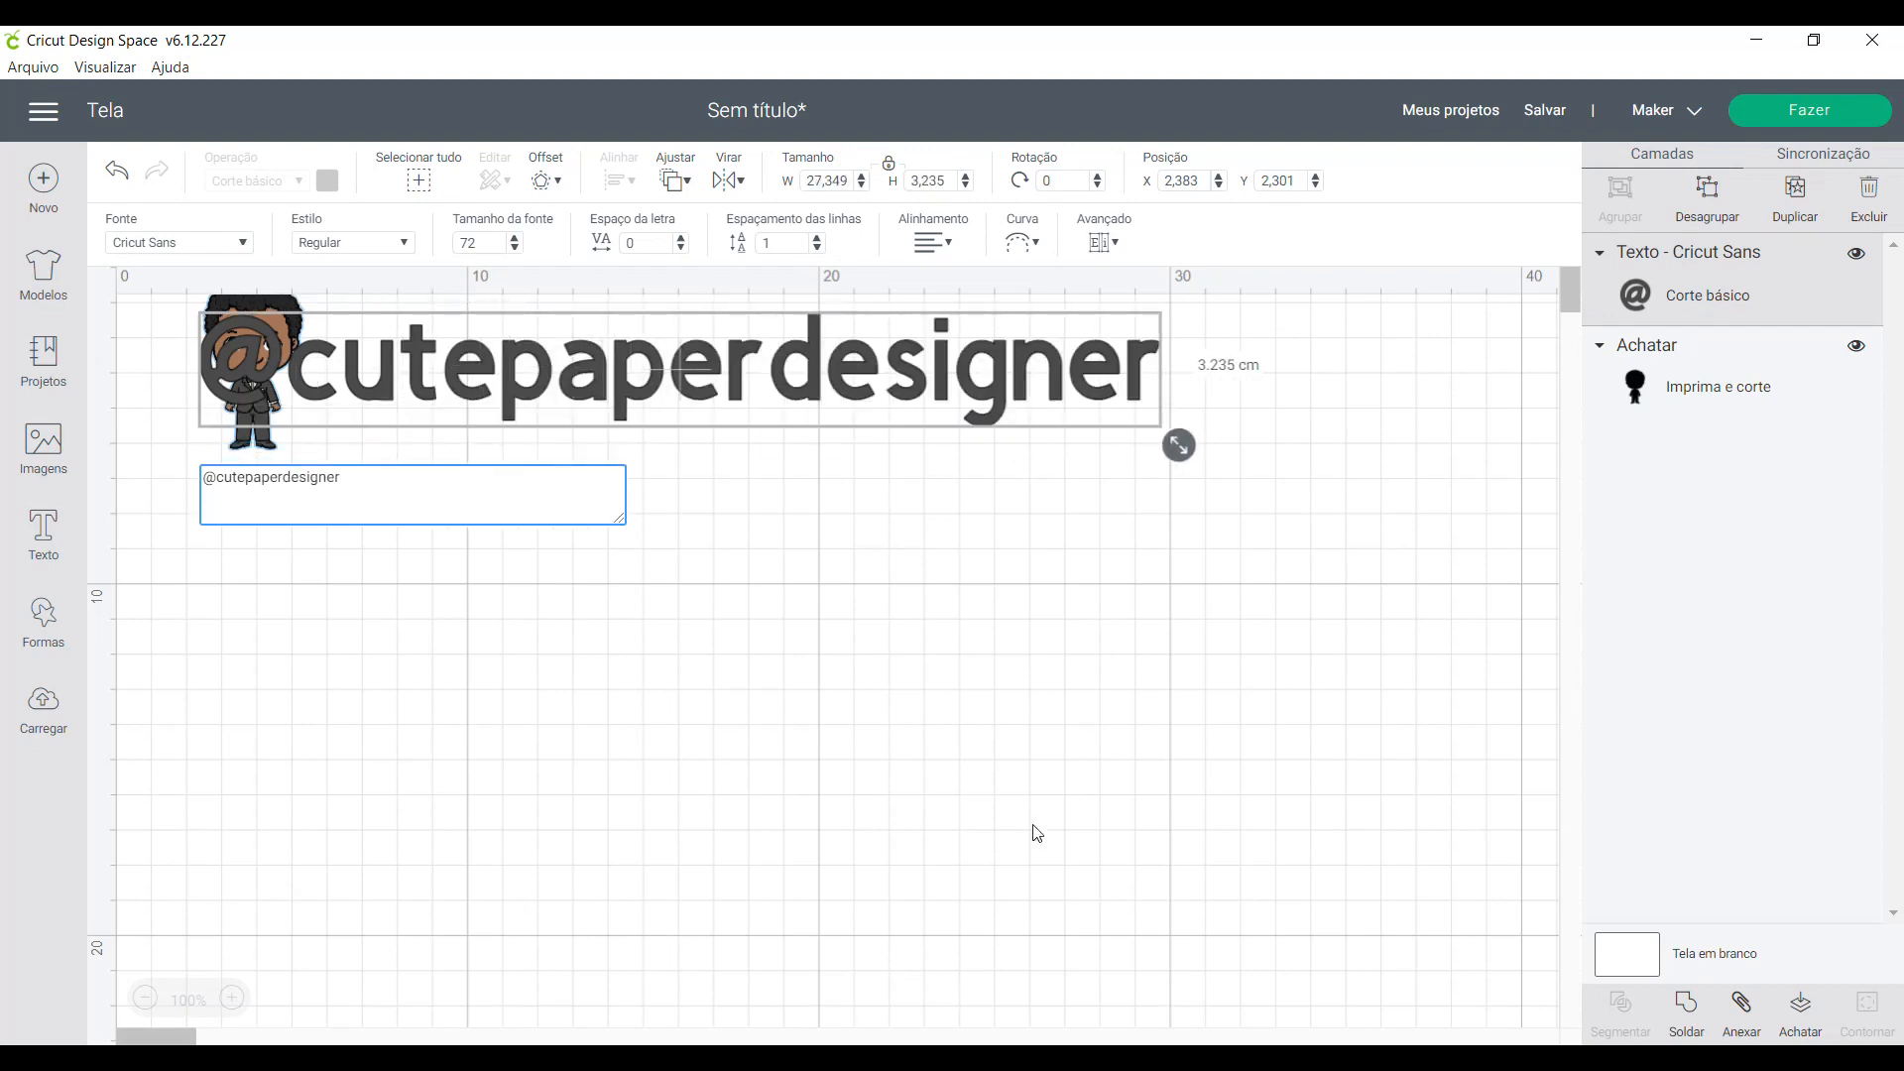
pyautogui.click(1061, 790)
pyautogui.moveTo(808, 397); pyautogui.dragTo(924, 667)
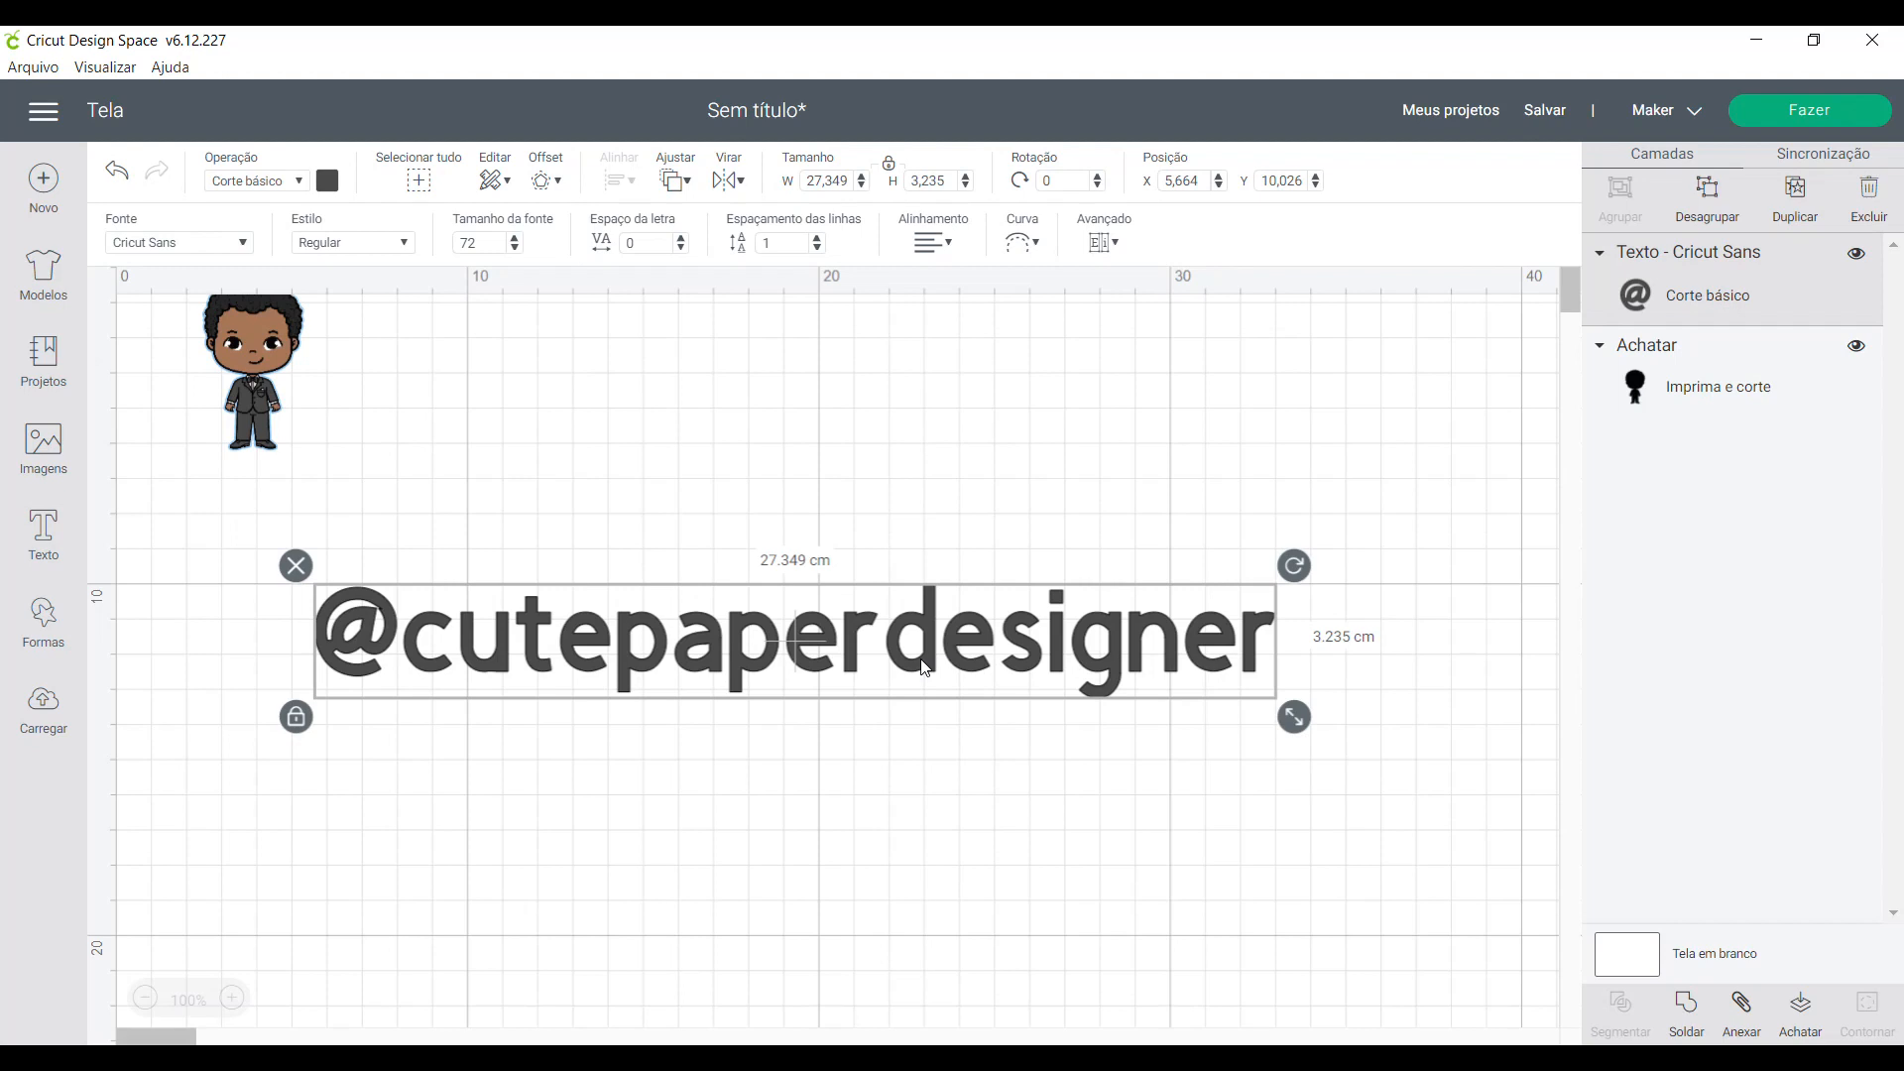
pyautogui.click(936, 643)
pyautogui.click(214, 245)
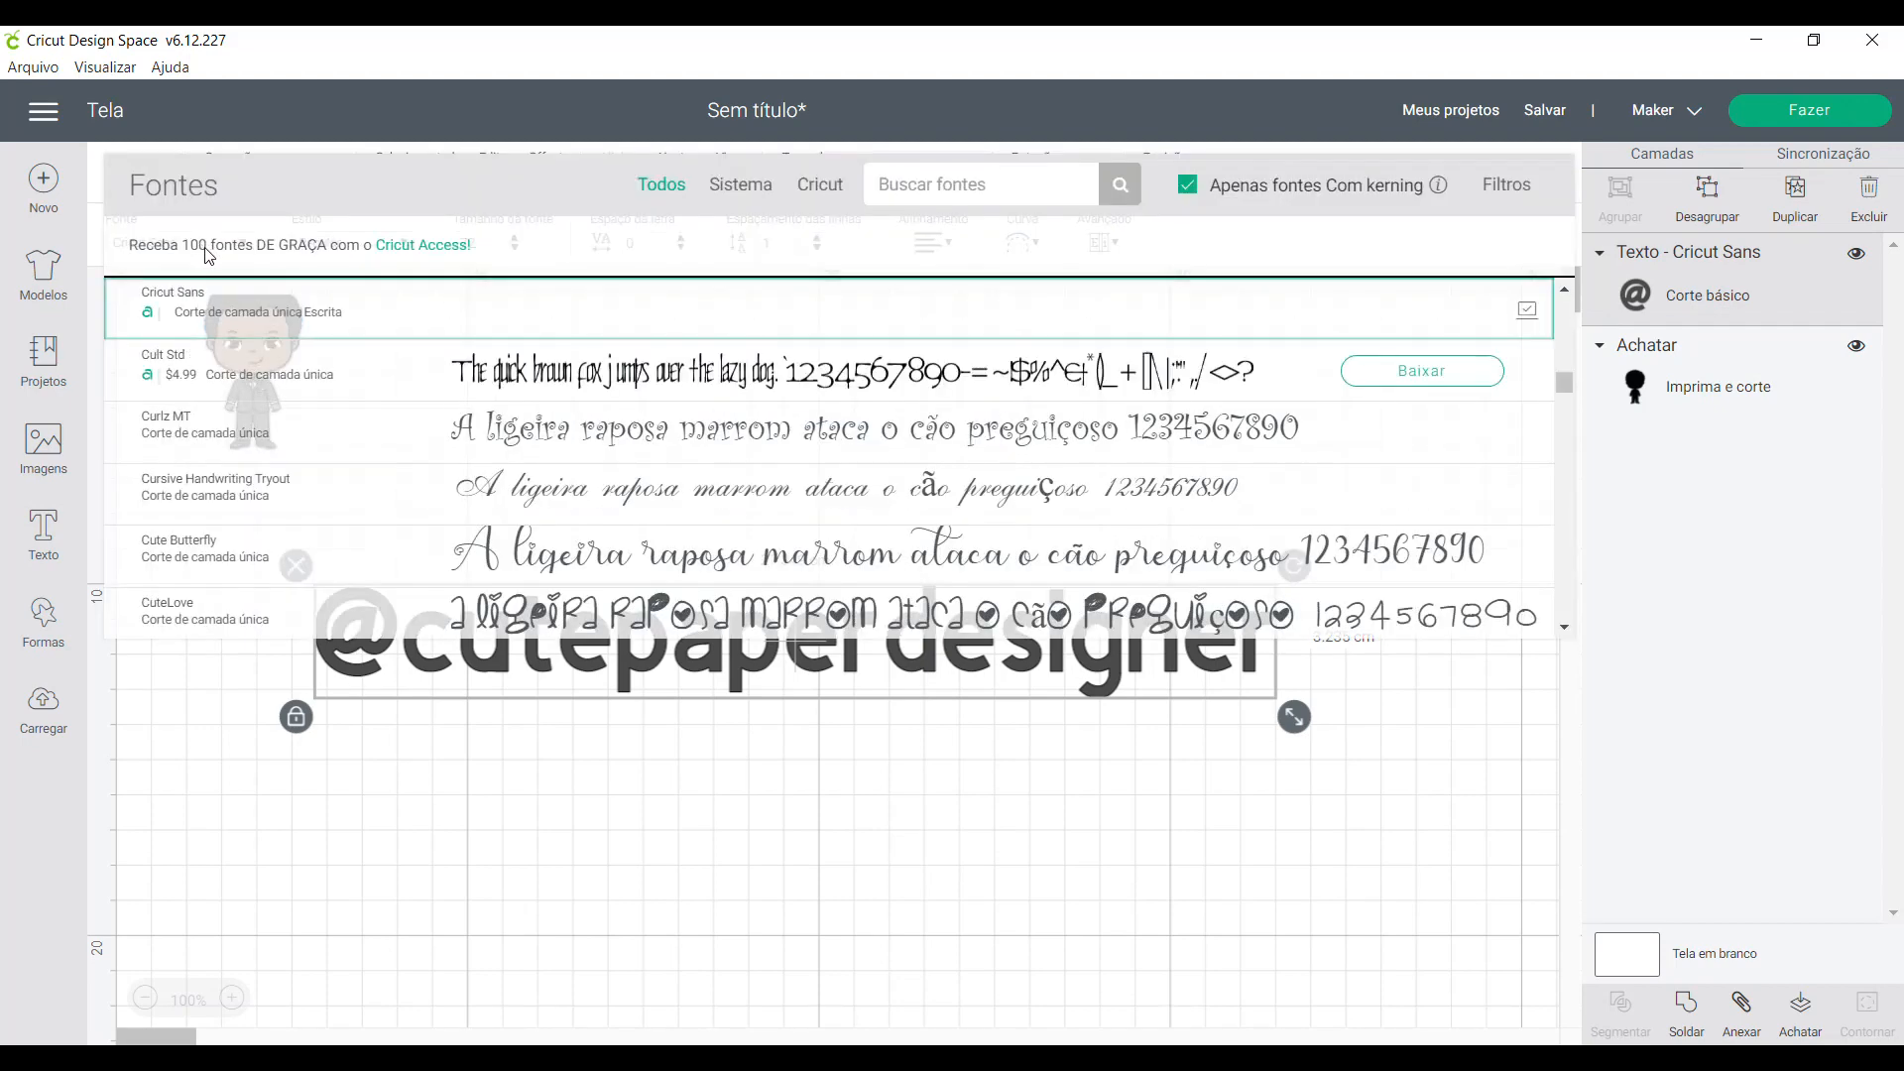
pyautogui.click(932, 184)
pyautogui.write('ka')
pyautogui.press('BackSpace')
pyautogui.write('halit')
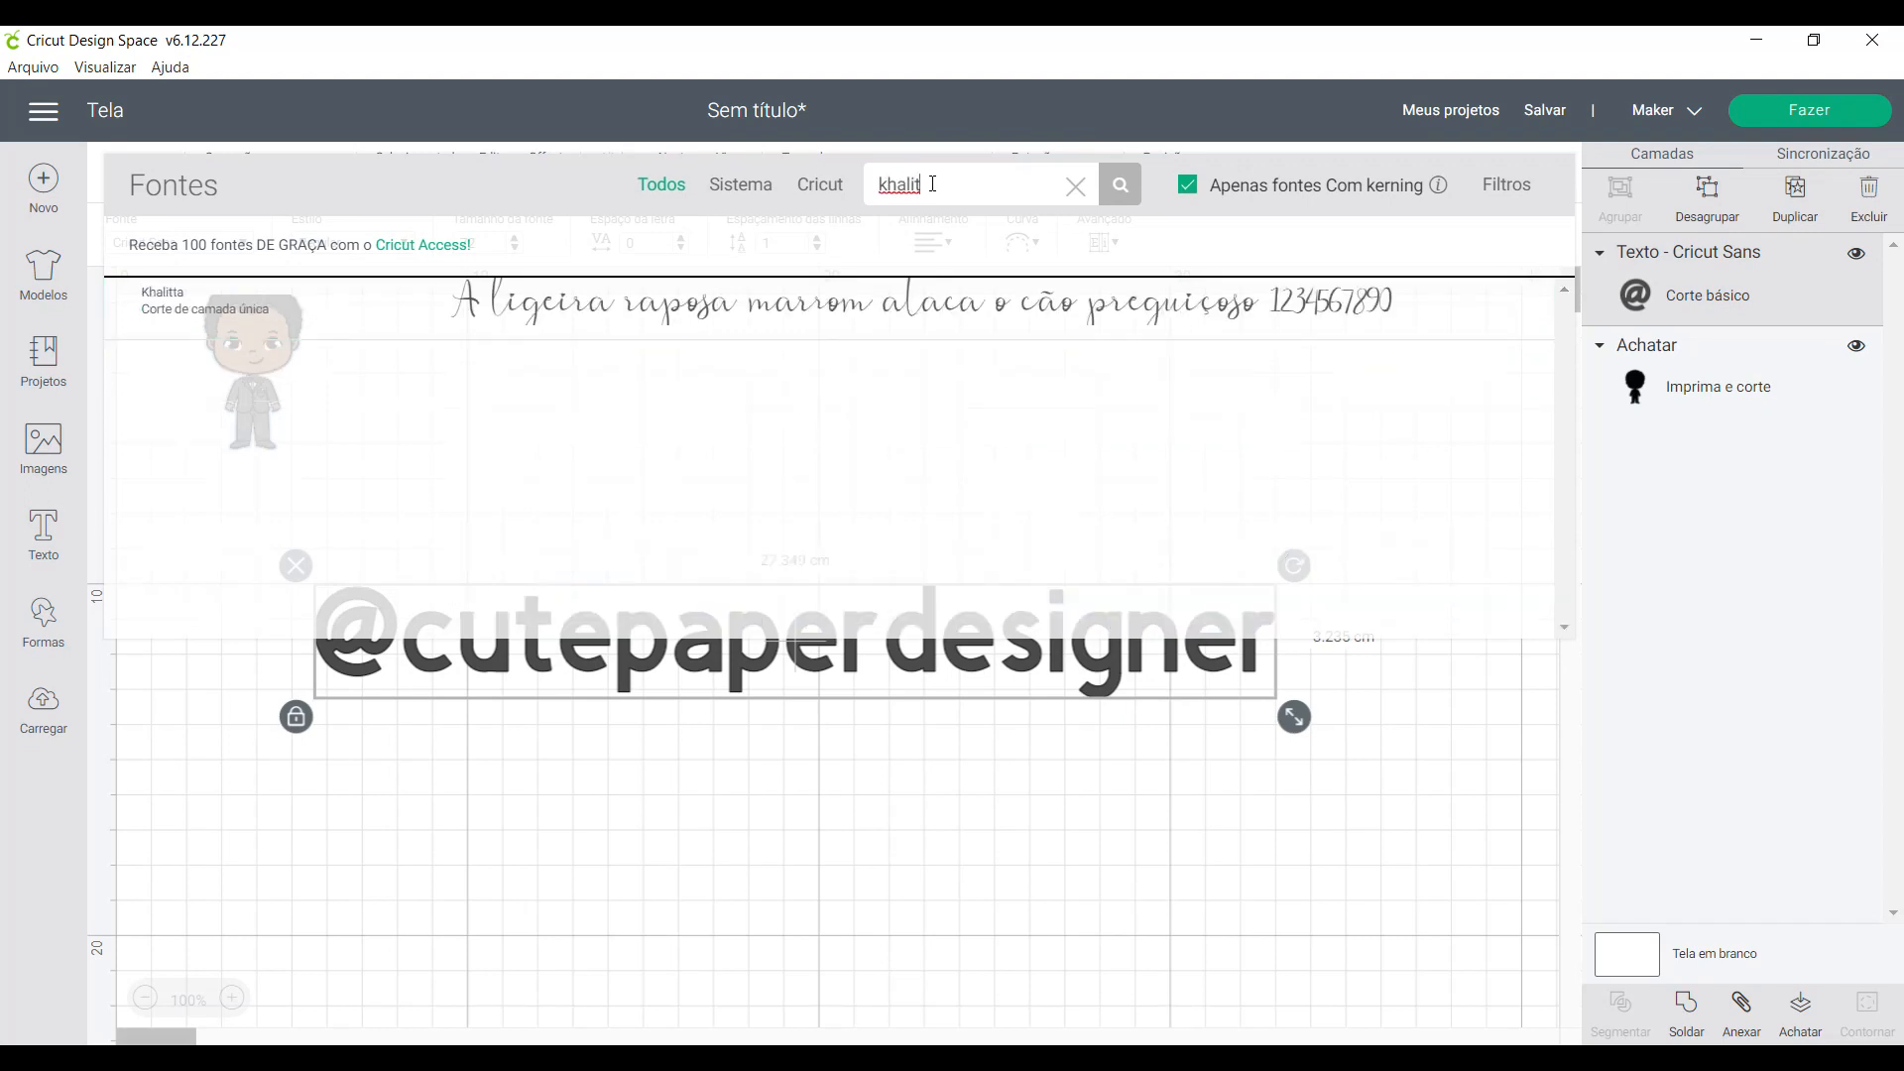
pyautogui.click(954, 298)
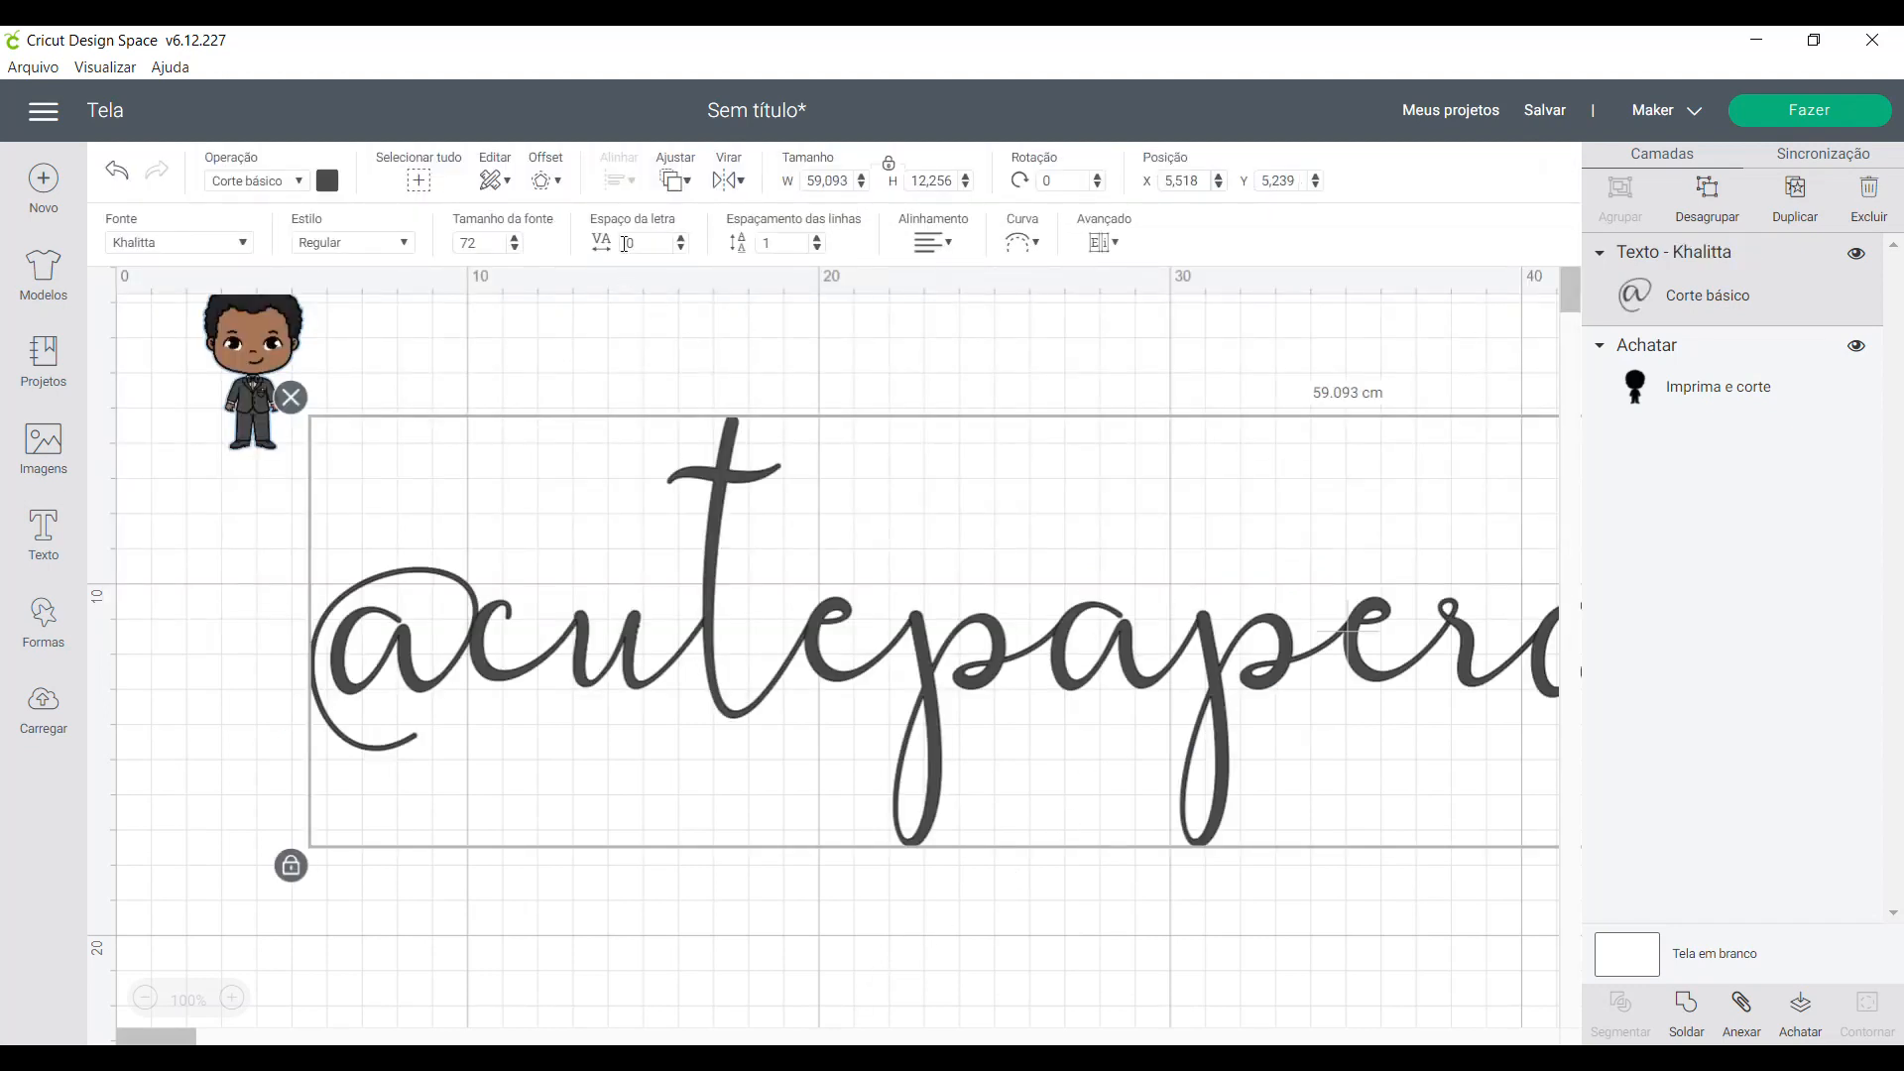
# - Set the text's font size to 20, and enlarge it to about 24.2 cm wide in the middle of the canvas
pyautogui.doubleClick(497, 239)
pyautogui.write('20')
pyautogui.press('Return')
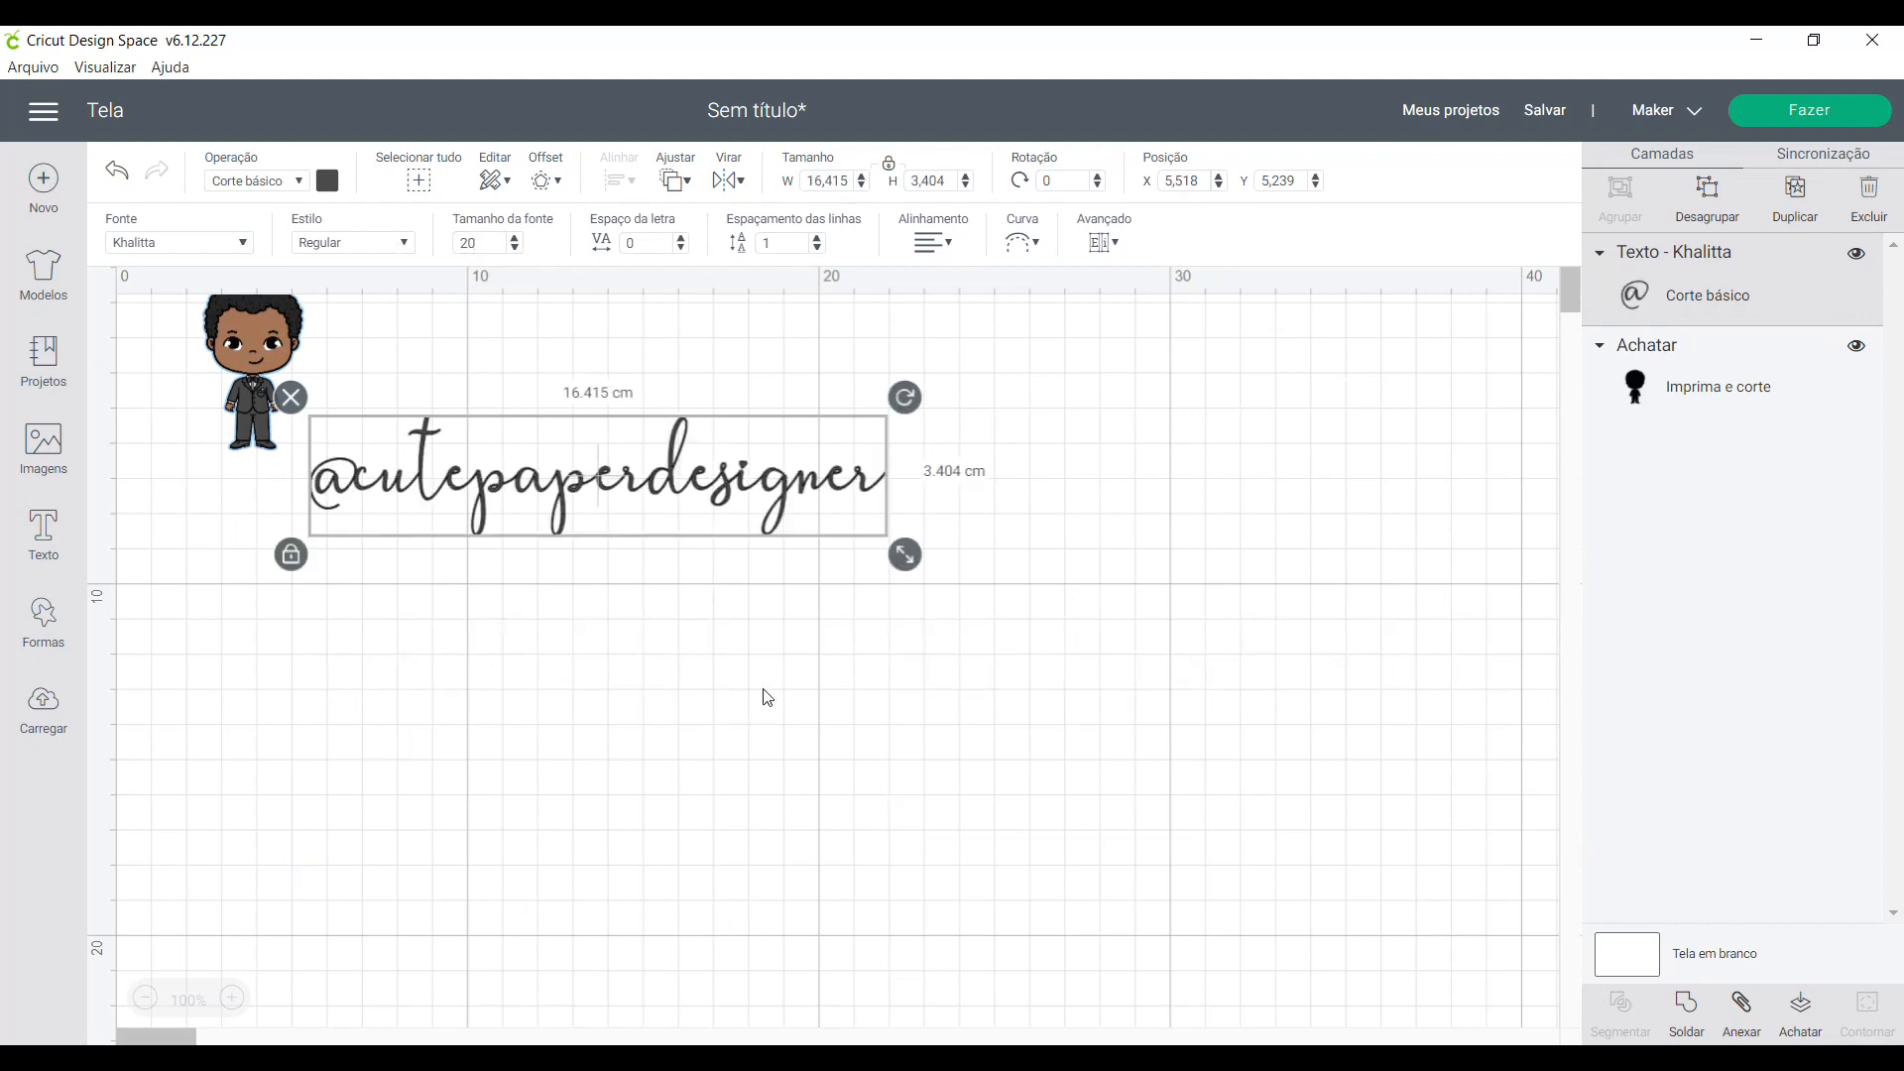
pyautogui.moveTo(897, 567); pyautogui.dragTo(791, 625)
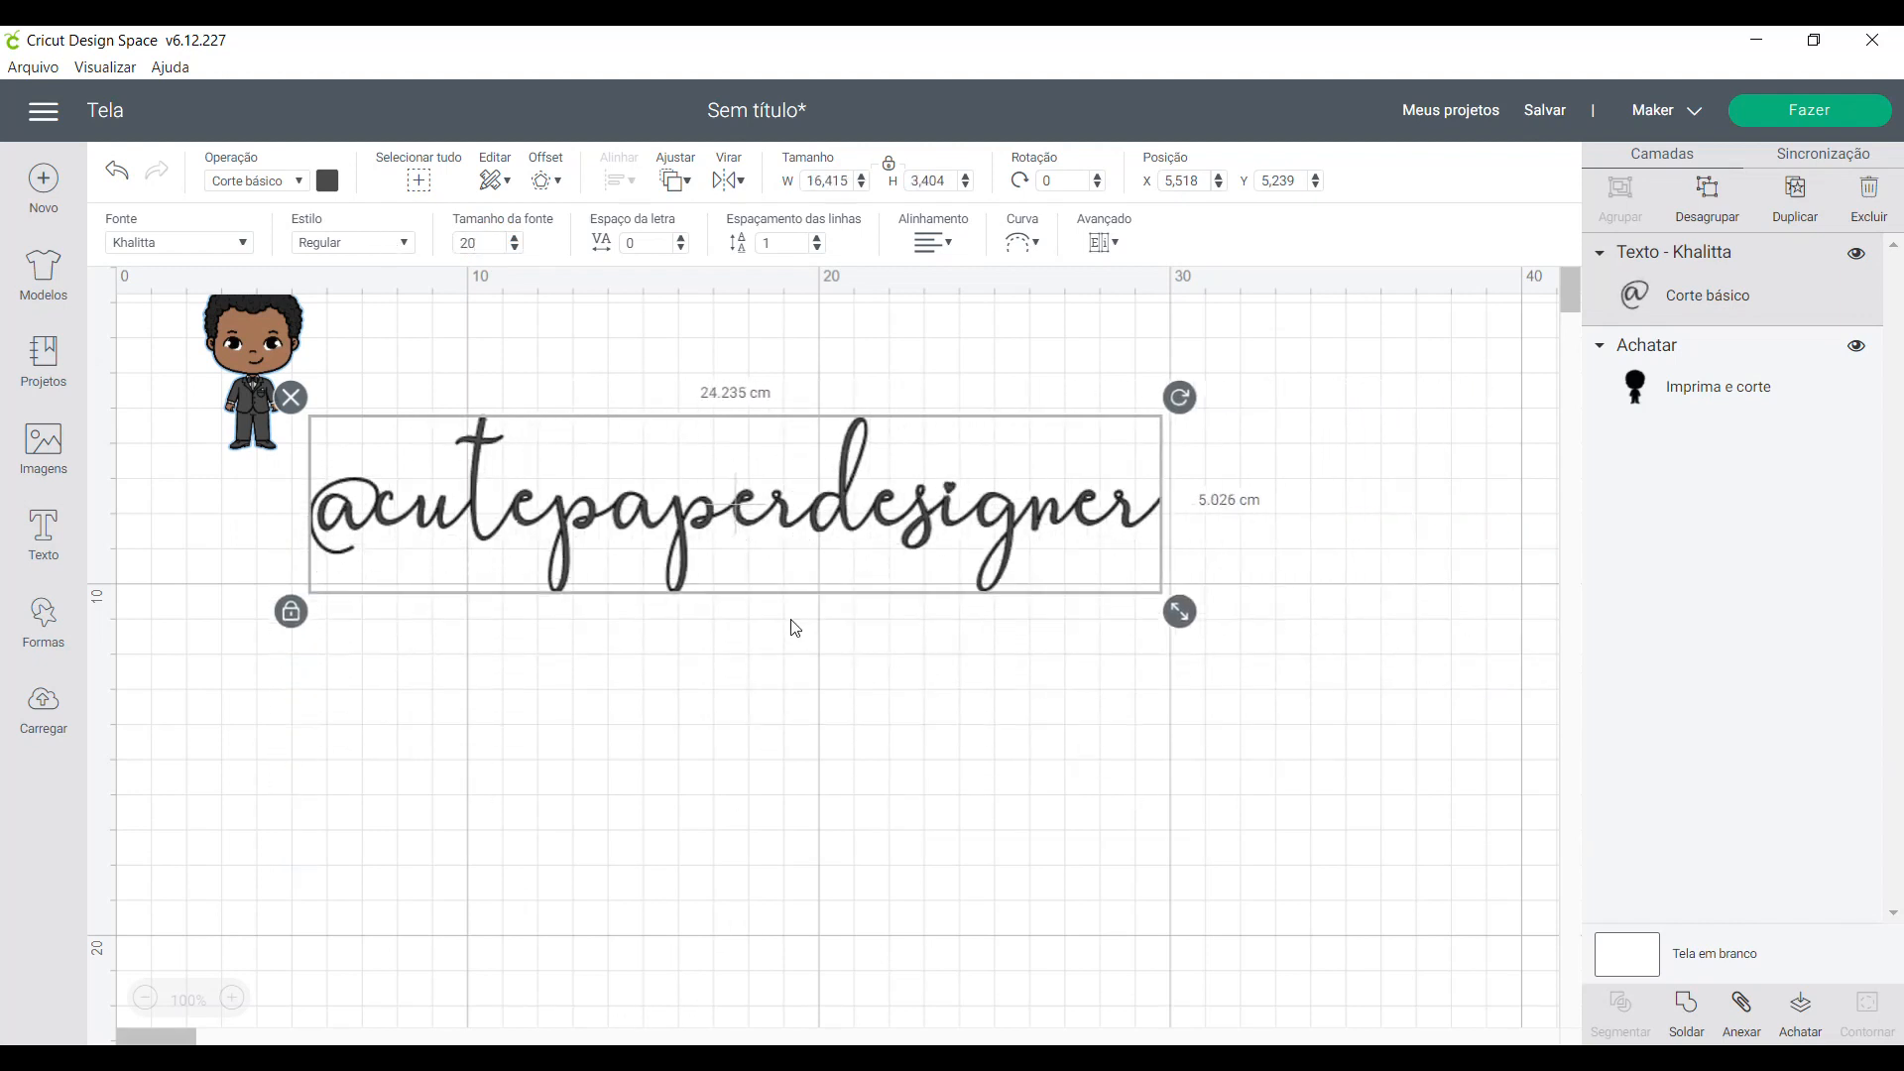
pyautogui.moveTo(751, 509); pyautogui.dragTo(806, 707)
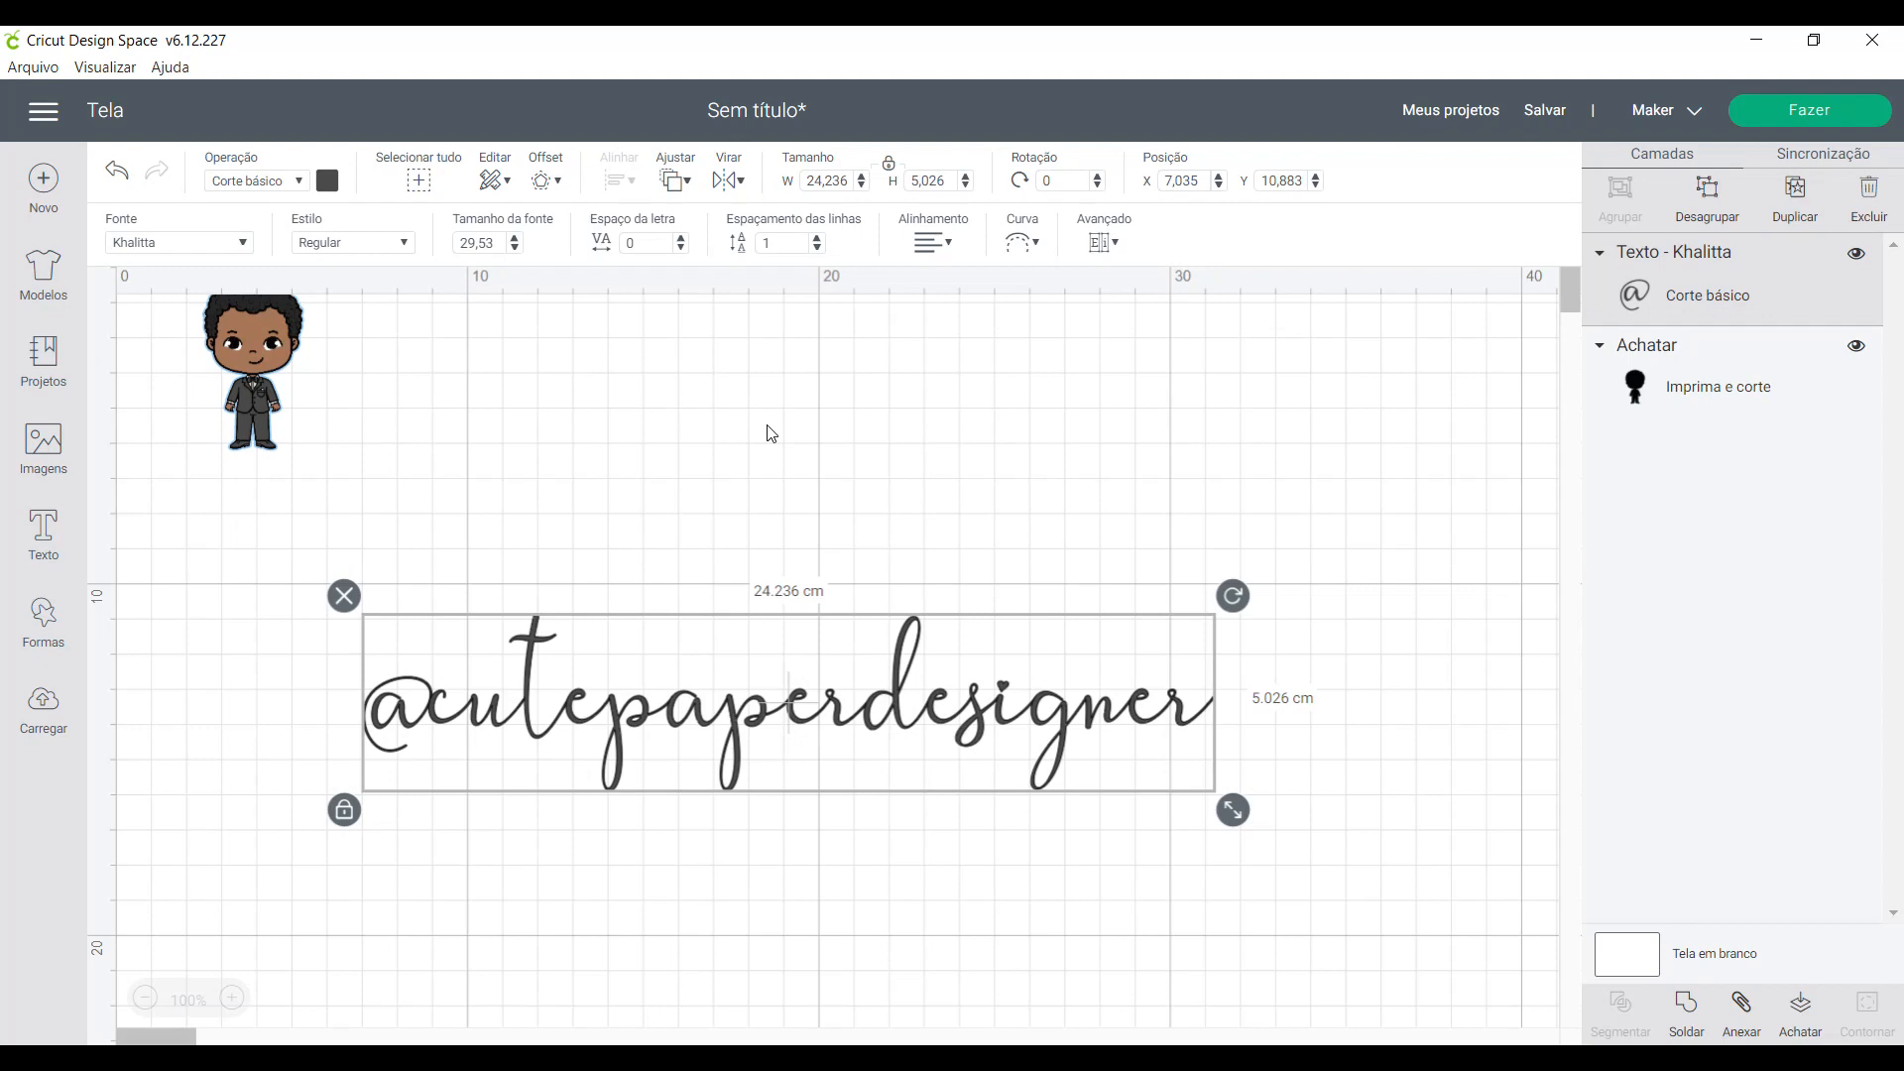
pyautogui.click(542, 185)
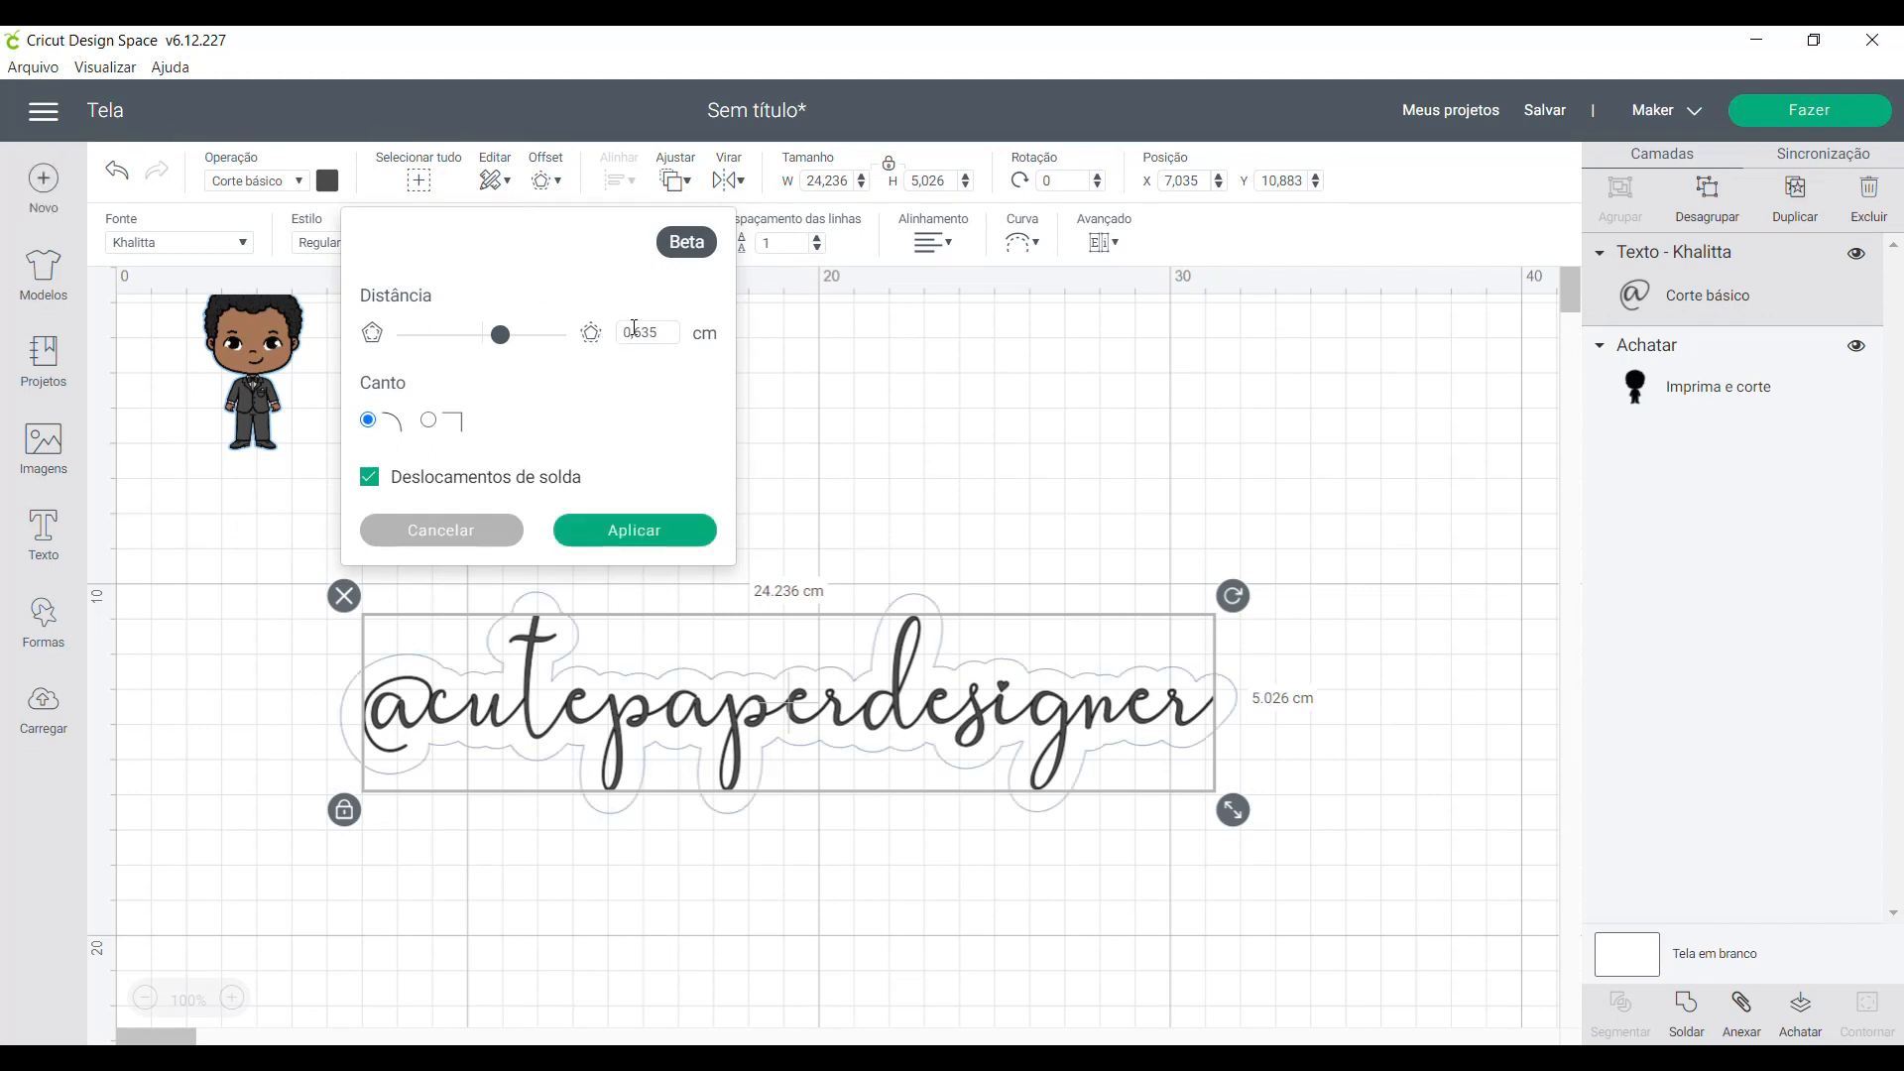
pyautogui.moveTo(635, 328); pyautogui.dragTo(666, 329)
pyautogui.write('050')
pyautogui.moveTo(669, 330); pyautogui.dragTo(555, 347)
pyautogui.write('0,010')
pyautogui.press('BackSpace')
pyautogui.write('100')
pyautogui.click(702, 429)
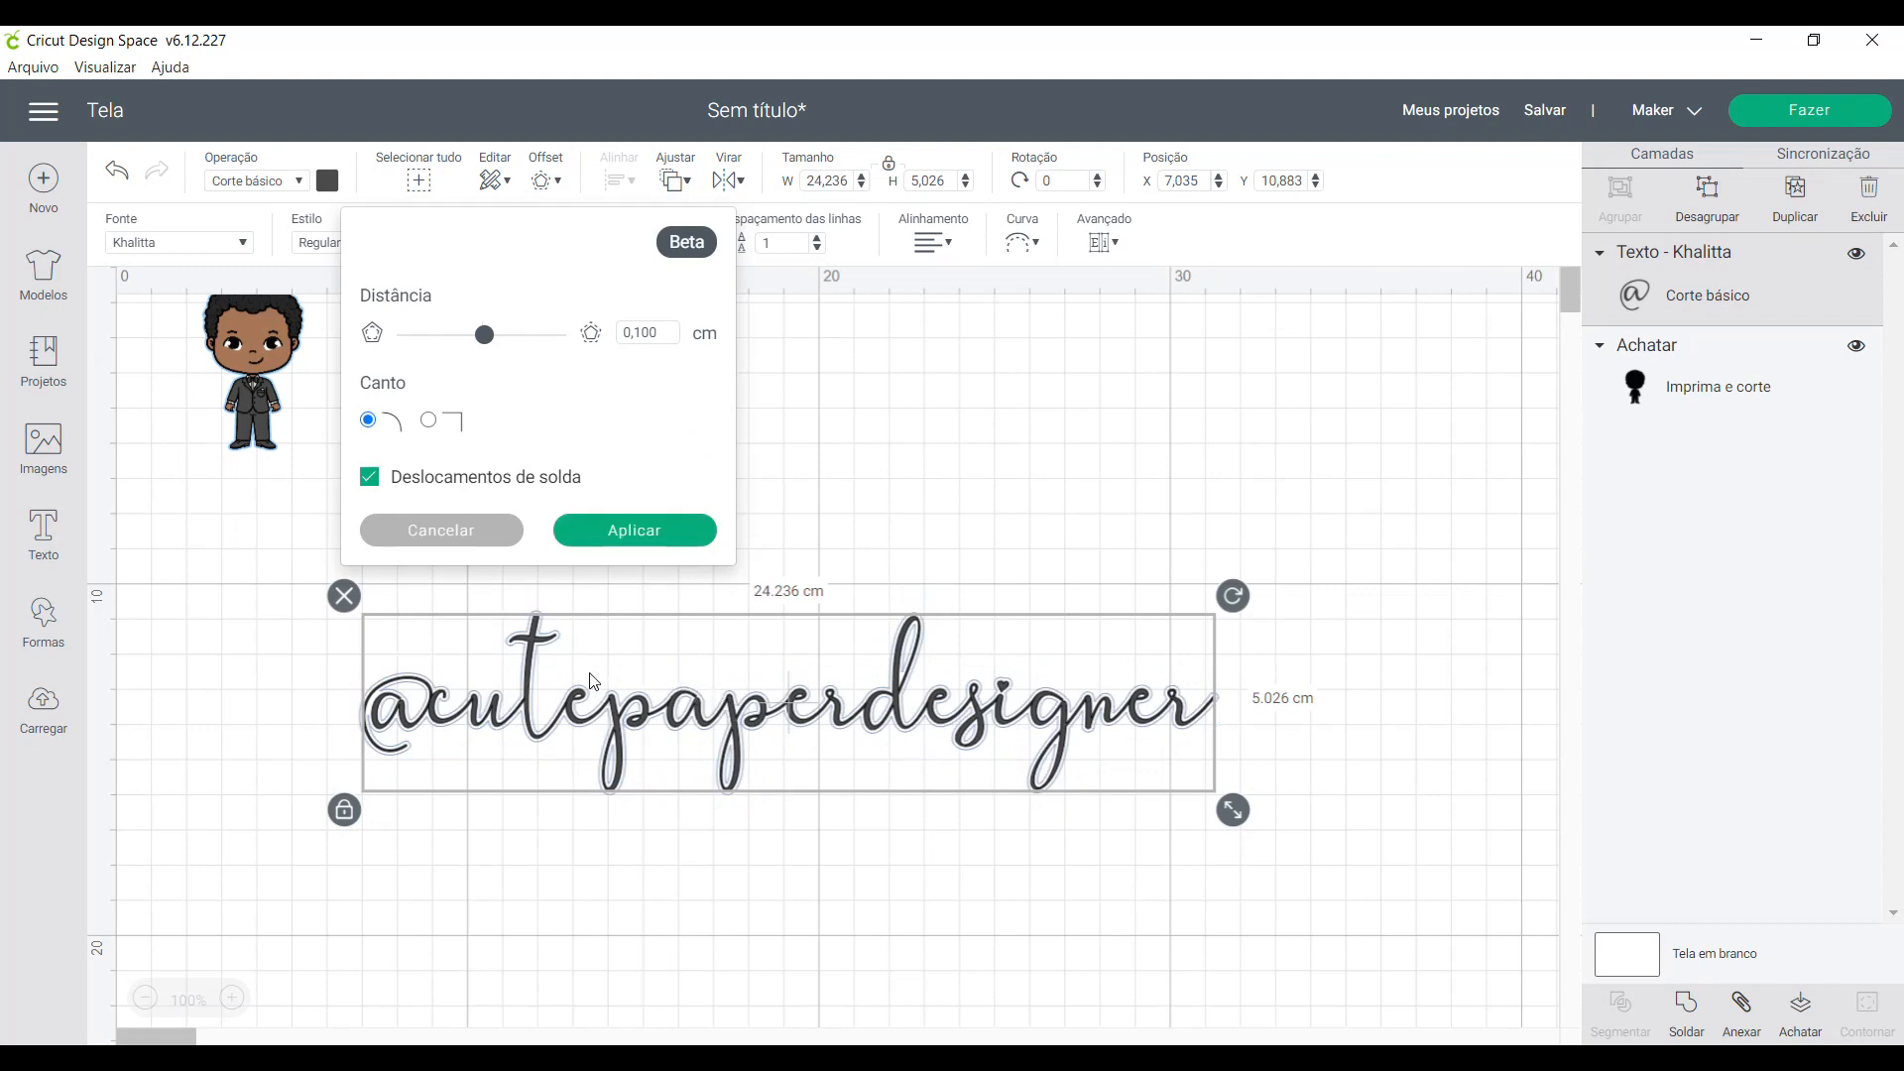
# - Try an offset distance of 0.300 cm and switch the welding of offsets off and on again
pyautogui.moveTo(635, 332); pyautogui.dragTo(679, 340)
pyautogui.write('6')
pyautogui.press('BackSpace')
pyautogui.press('BackSpace')
pyautogui.write(',300')
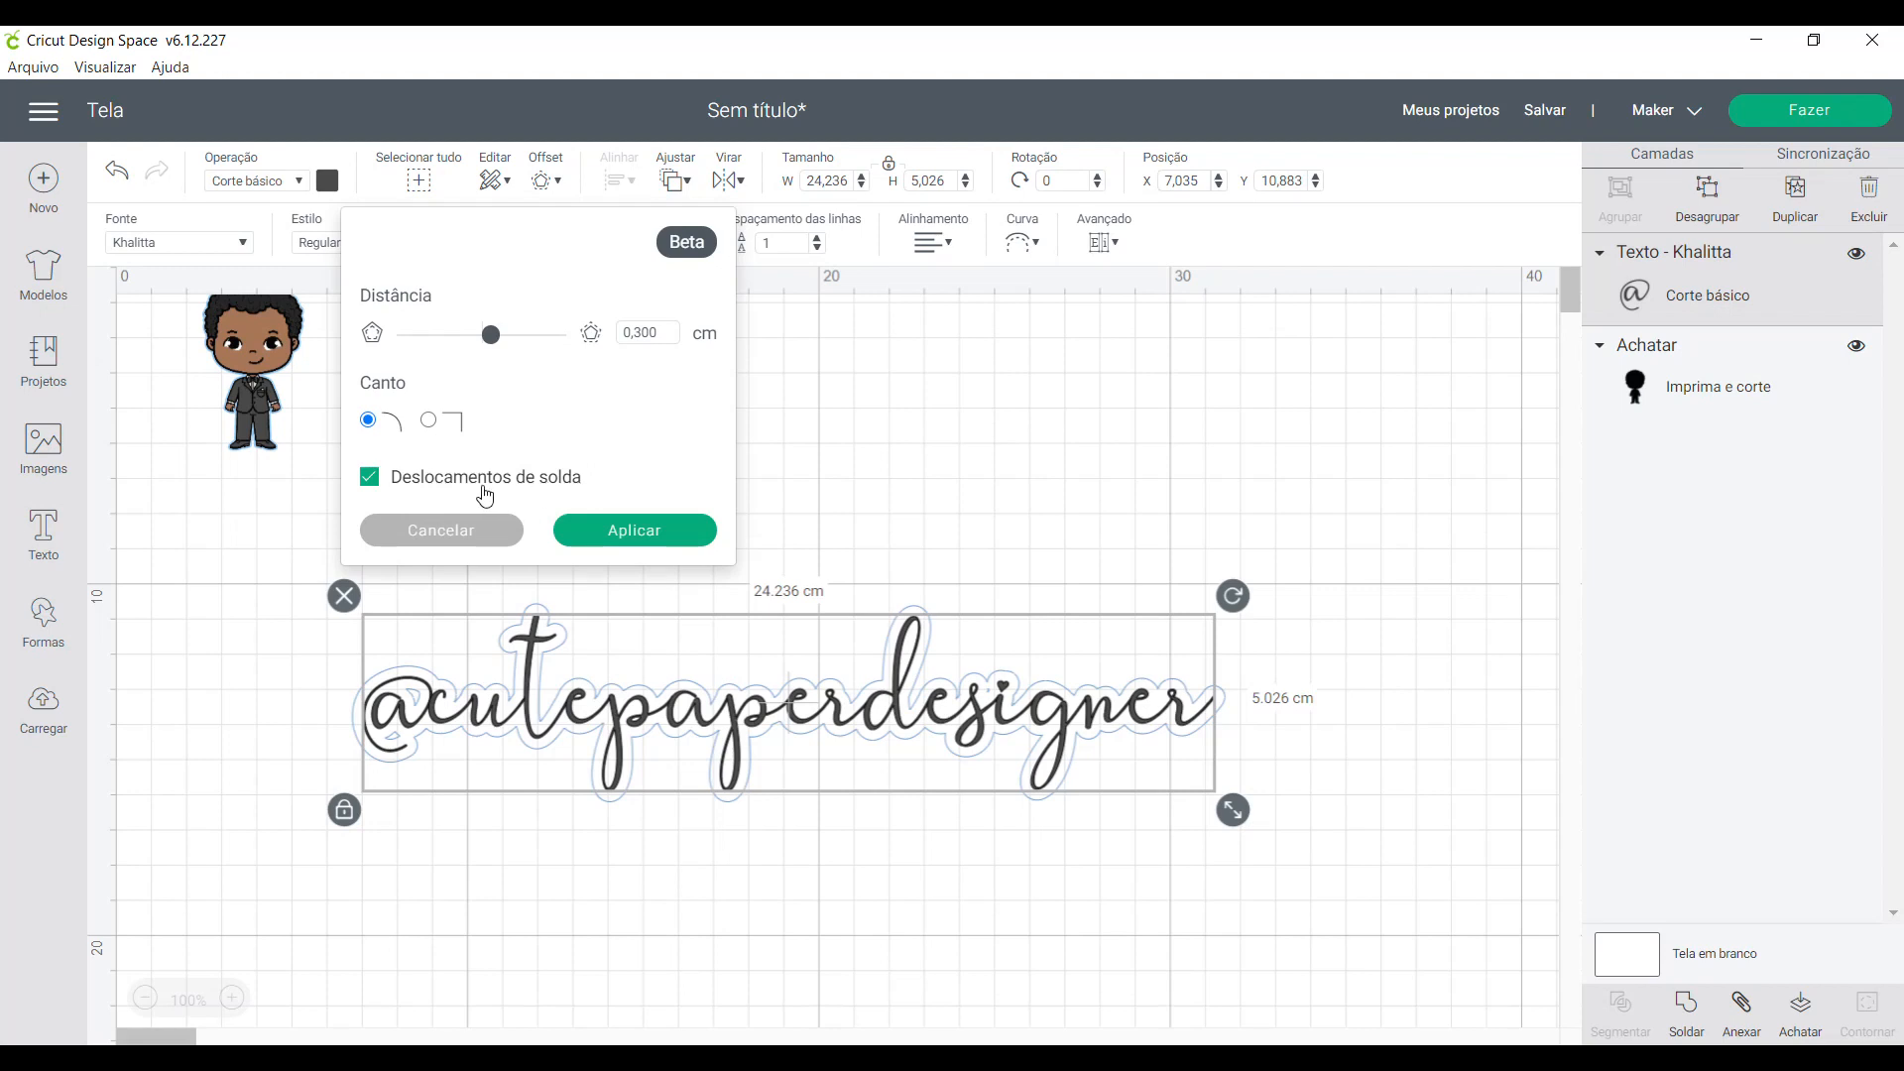
pyautogui.click(370, 478)
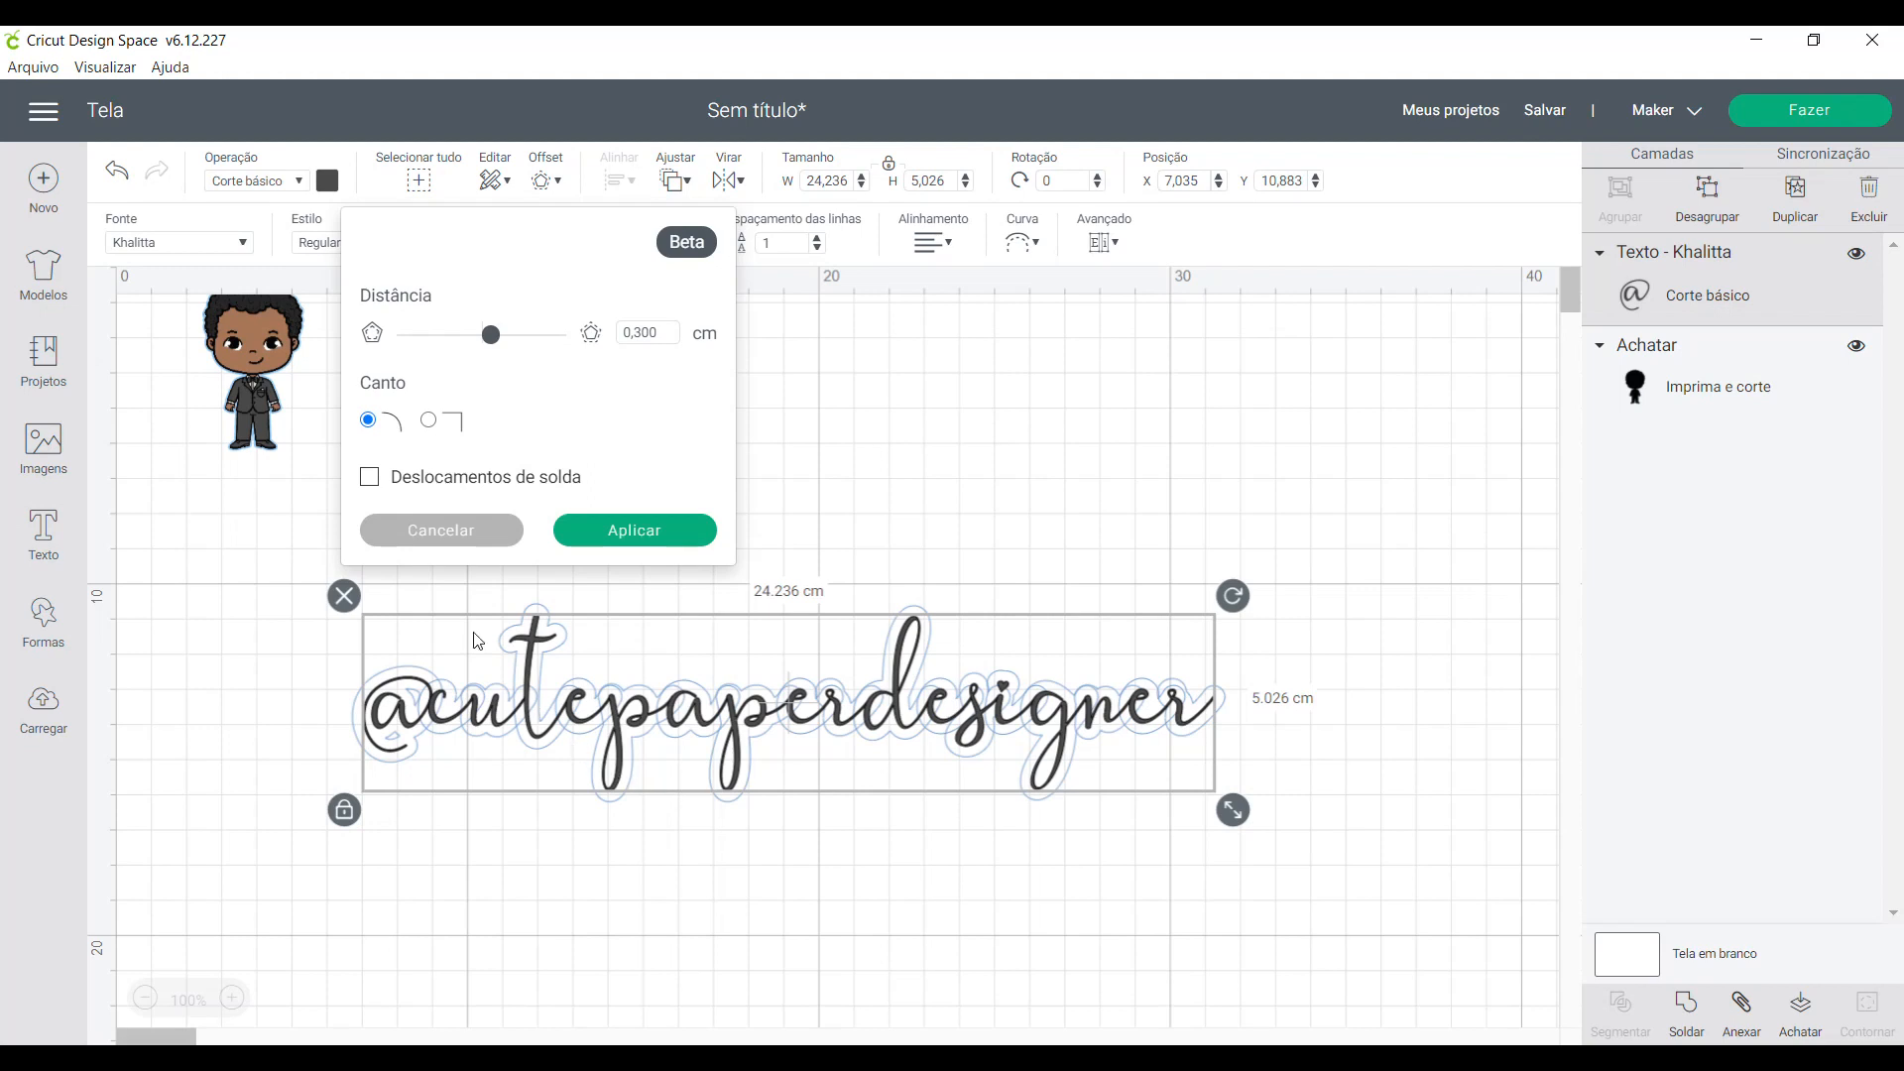
pyautogui.click(371, 480)
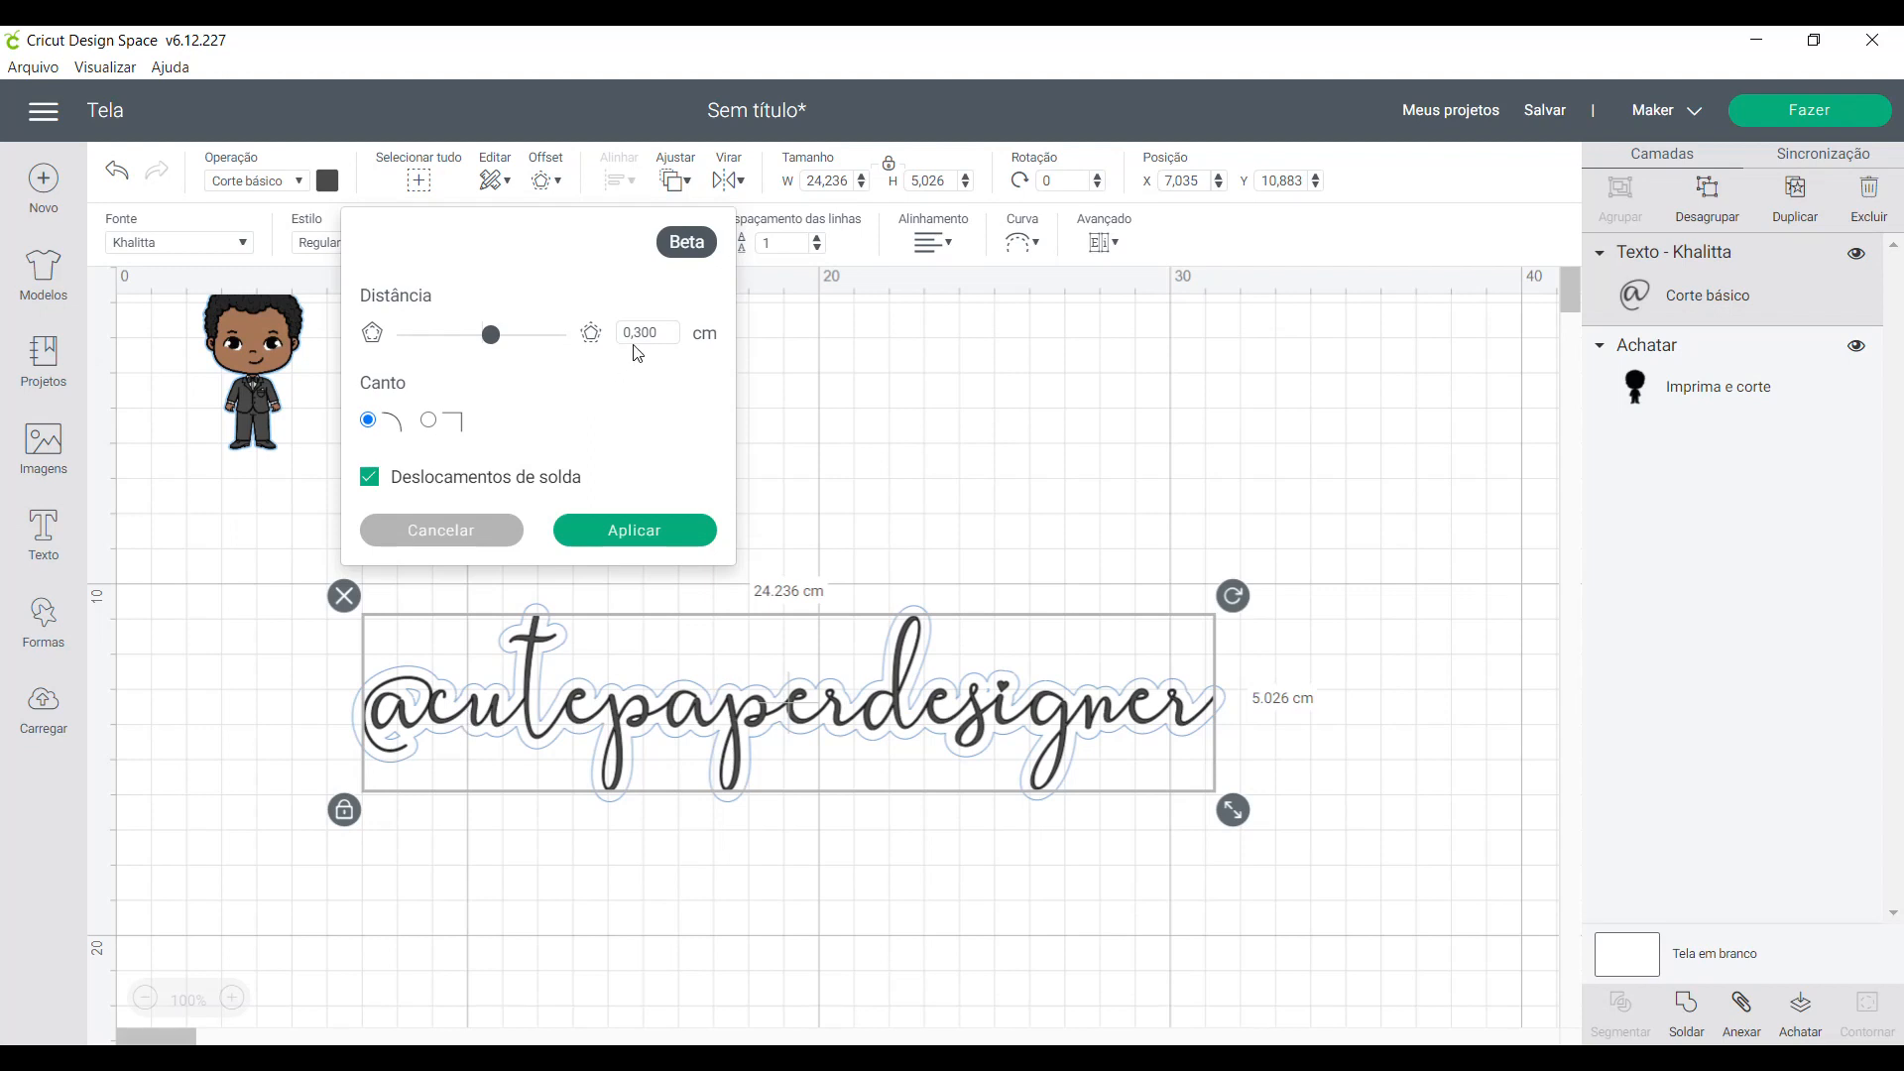
# - Apply a 0.050 cm welded offset to the text and weld the text and its offset into one shape
pyautogui.moveTo(635, 333); pyautogui.dragTo(663, 330)
pyautogui.write('050')
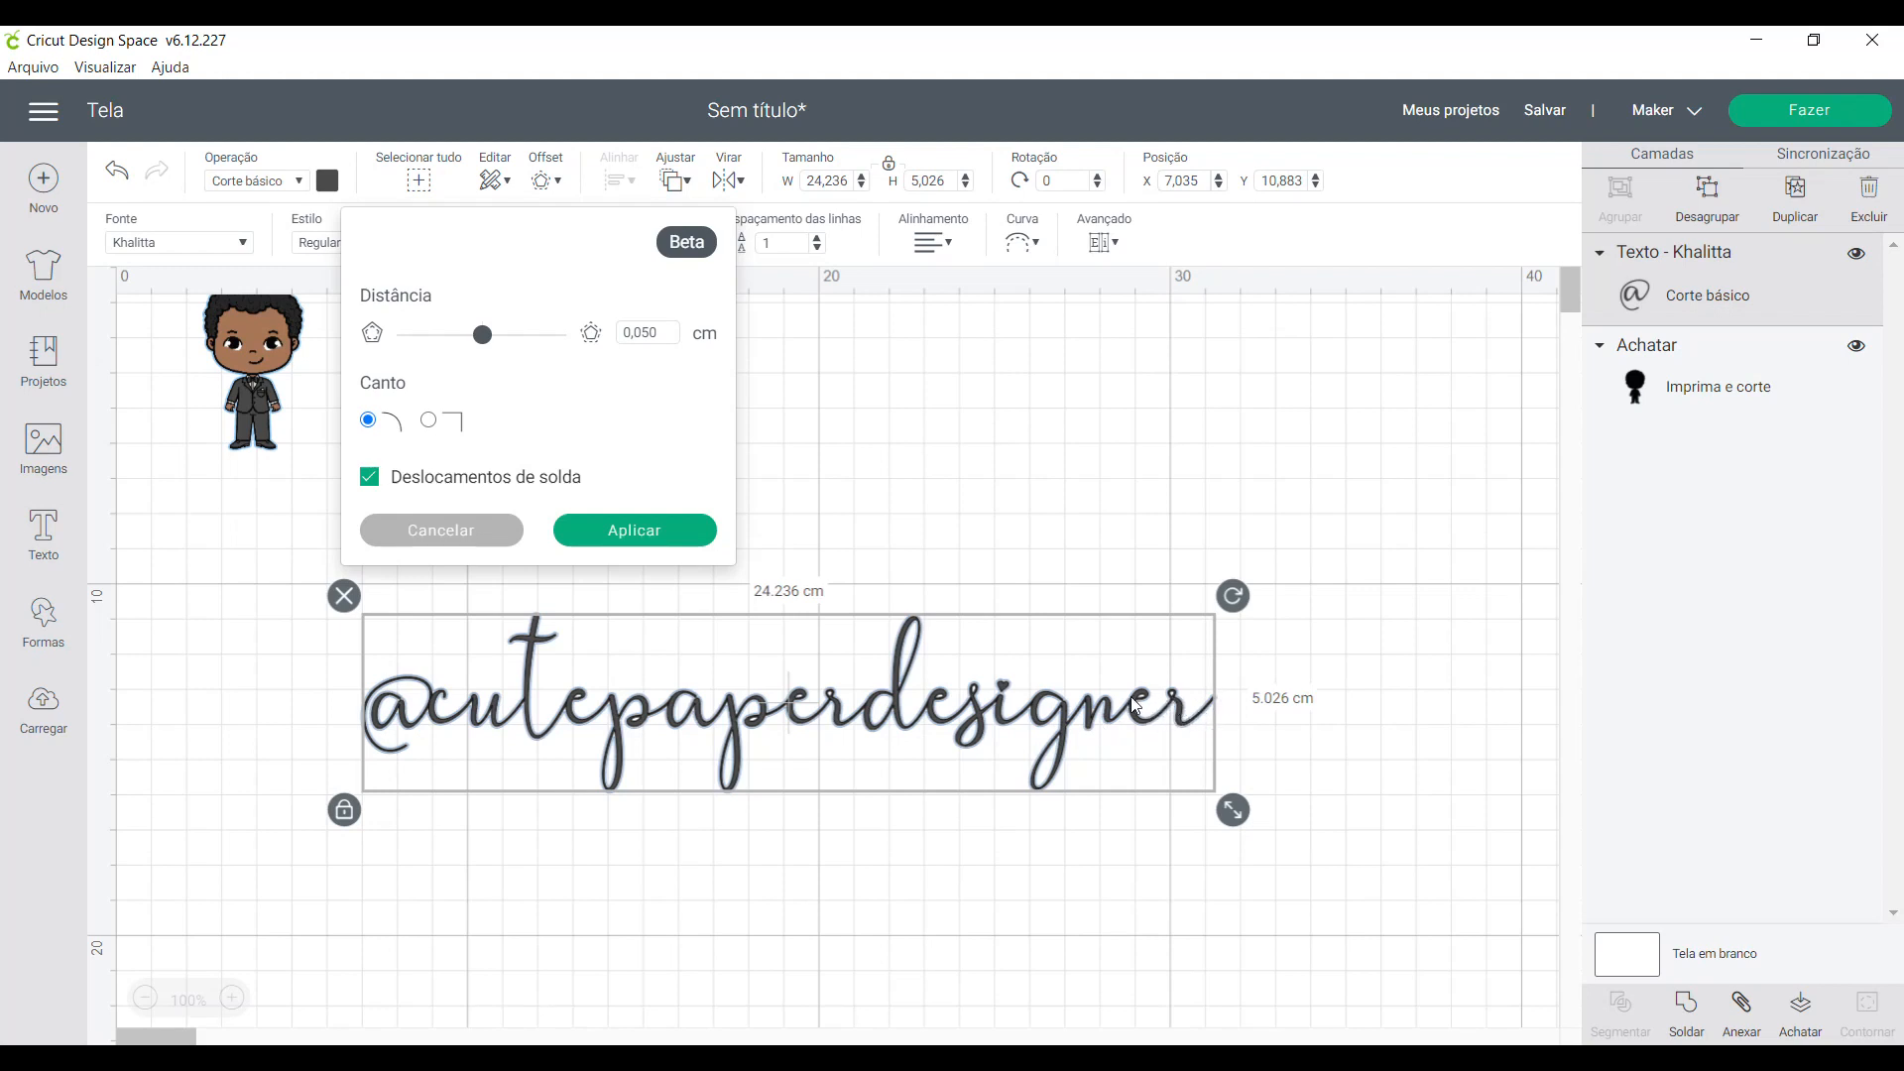
pyautogui.click(676, 536)
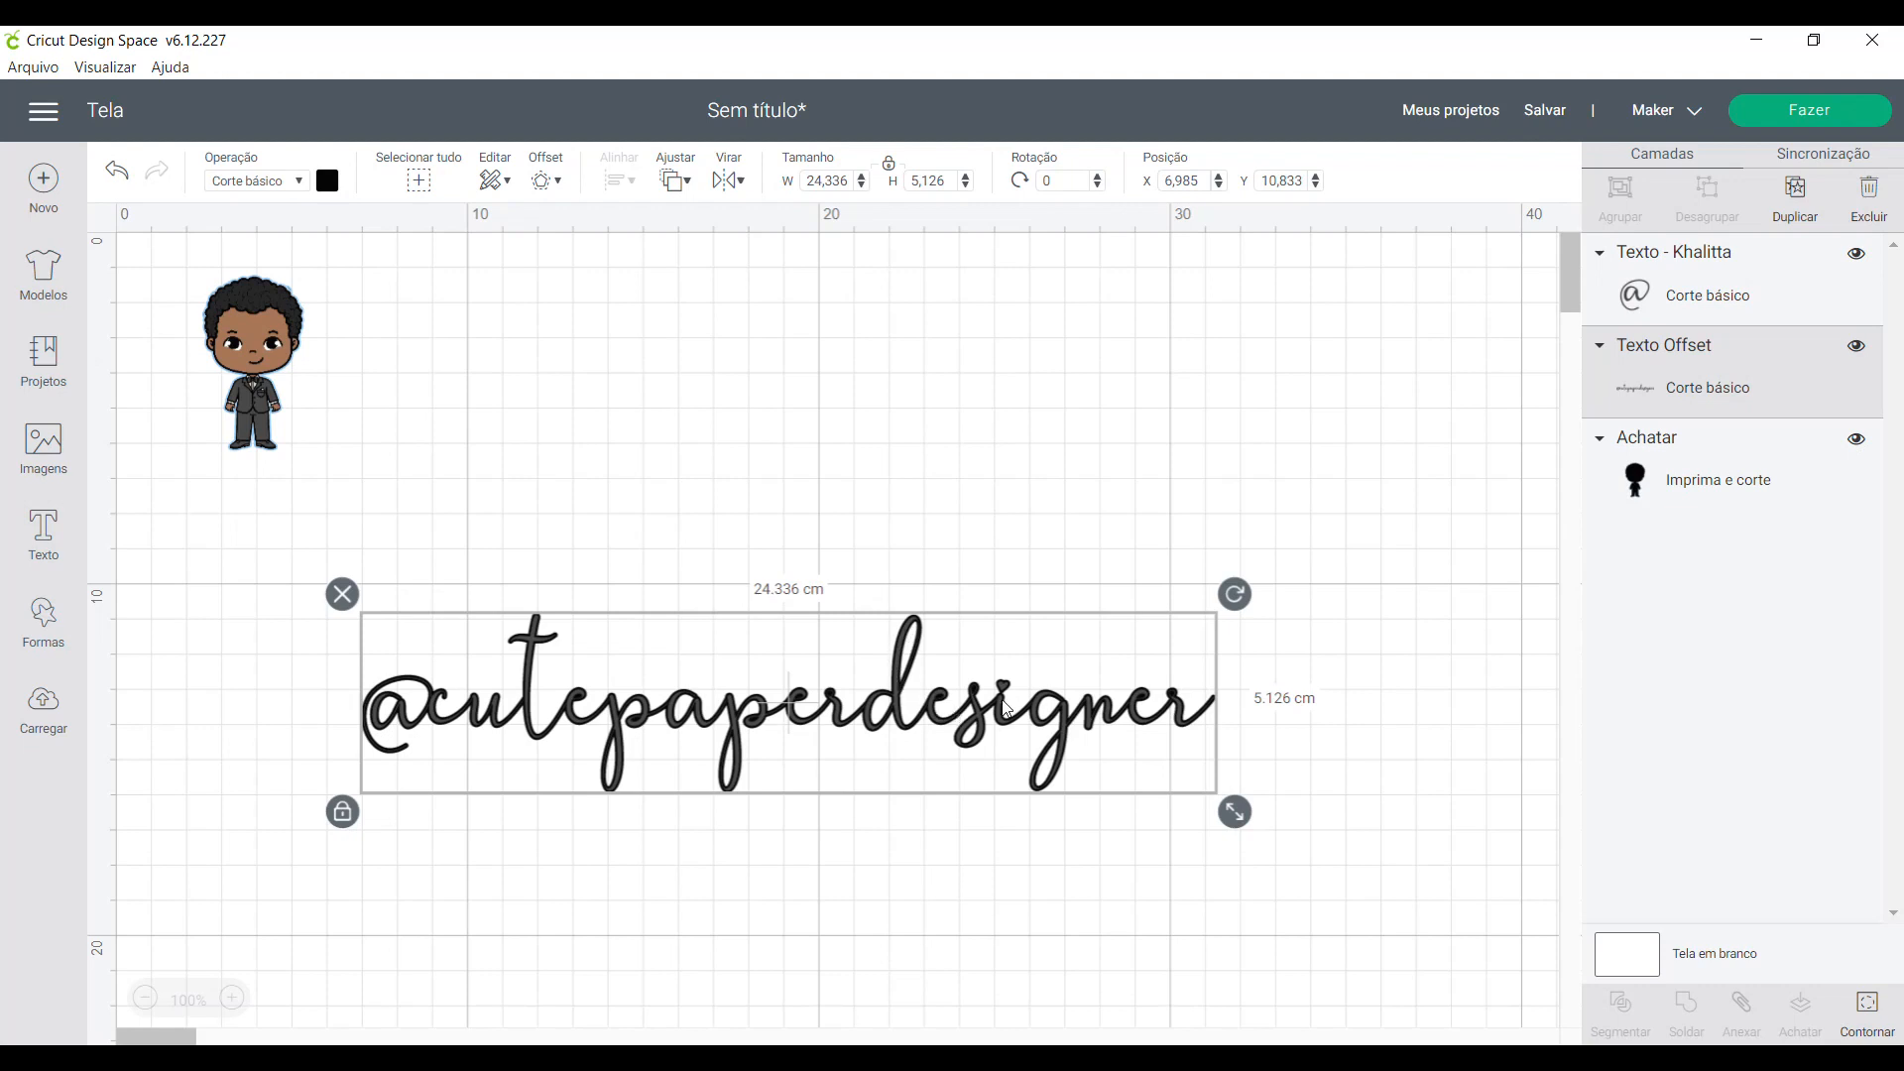
pyautogui.moveTo(267, 556); pyautogui.dragTo(1269, 883)
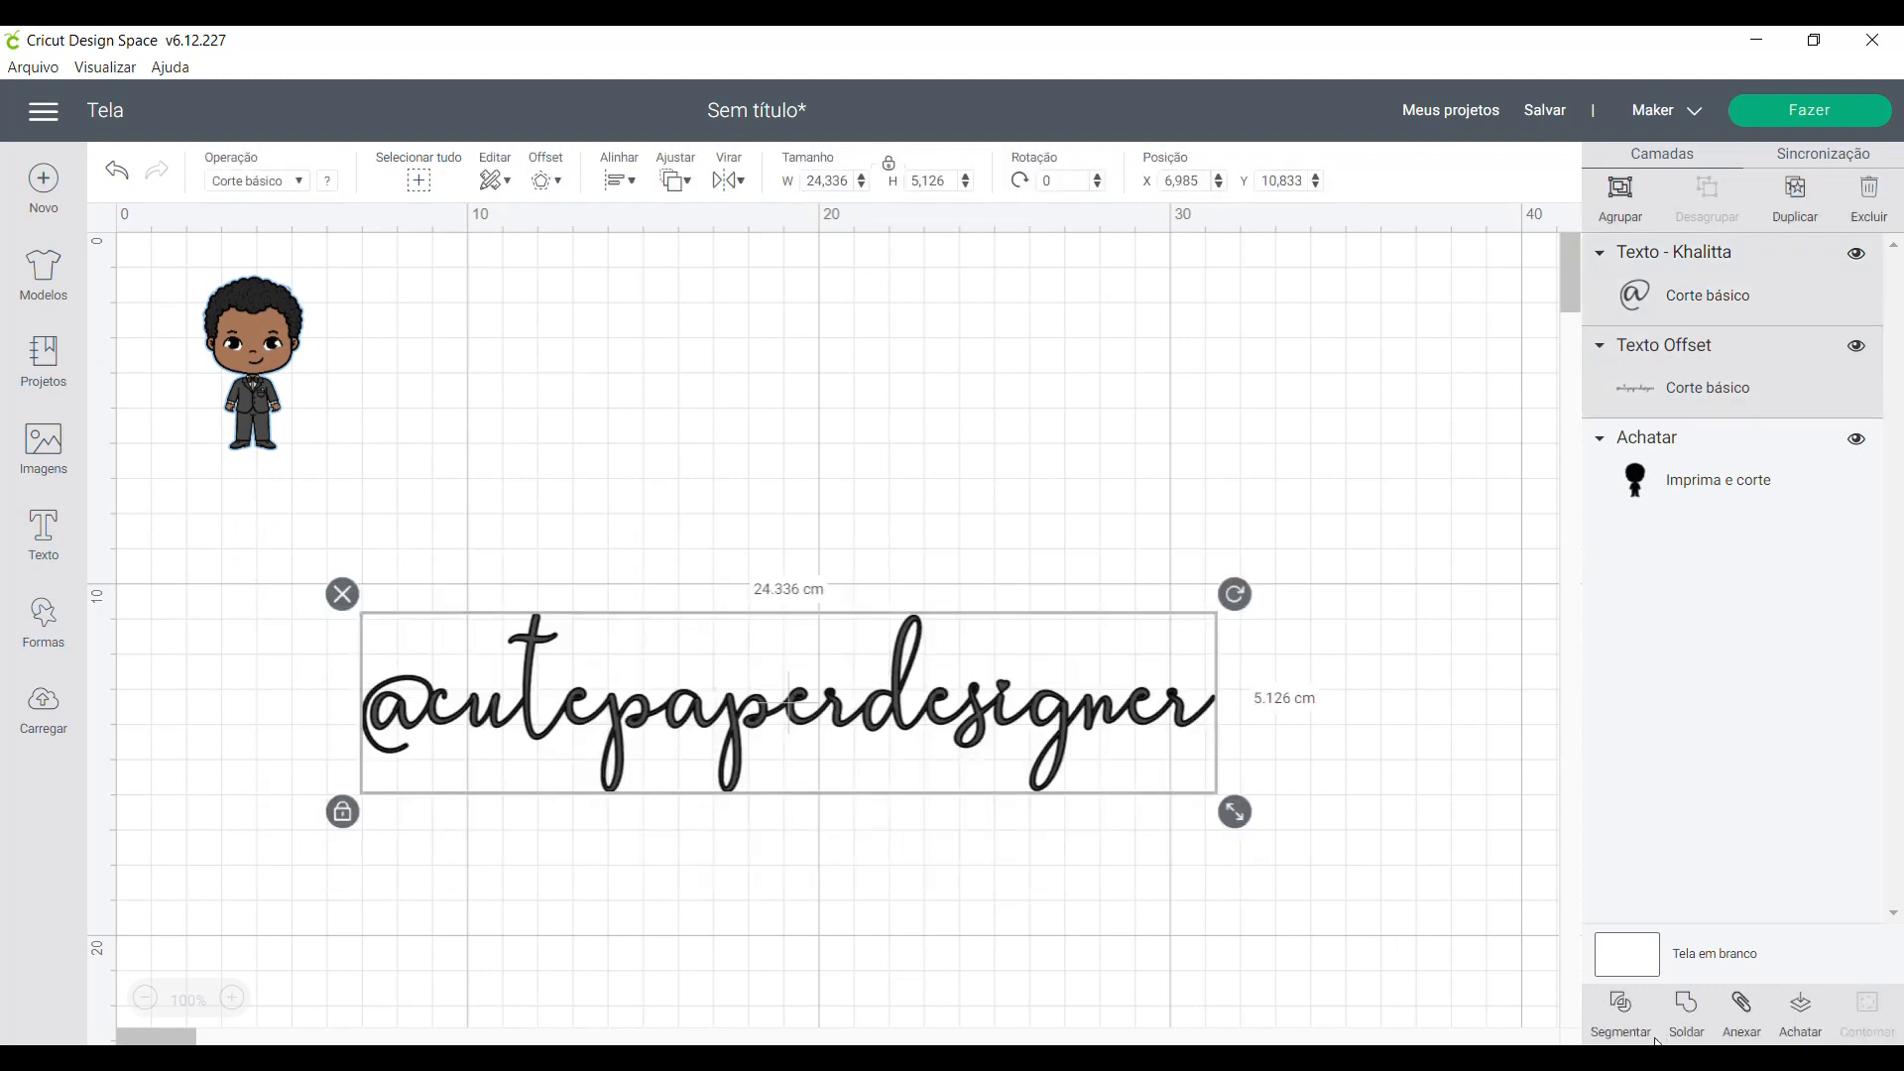
pyautogui.click(1685, 1016)
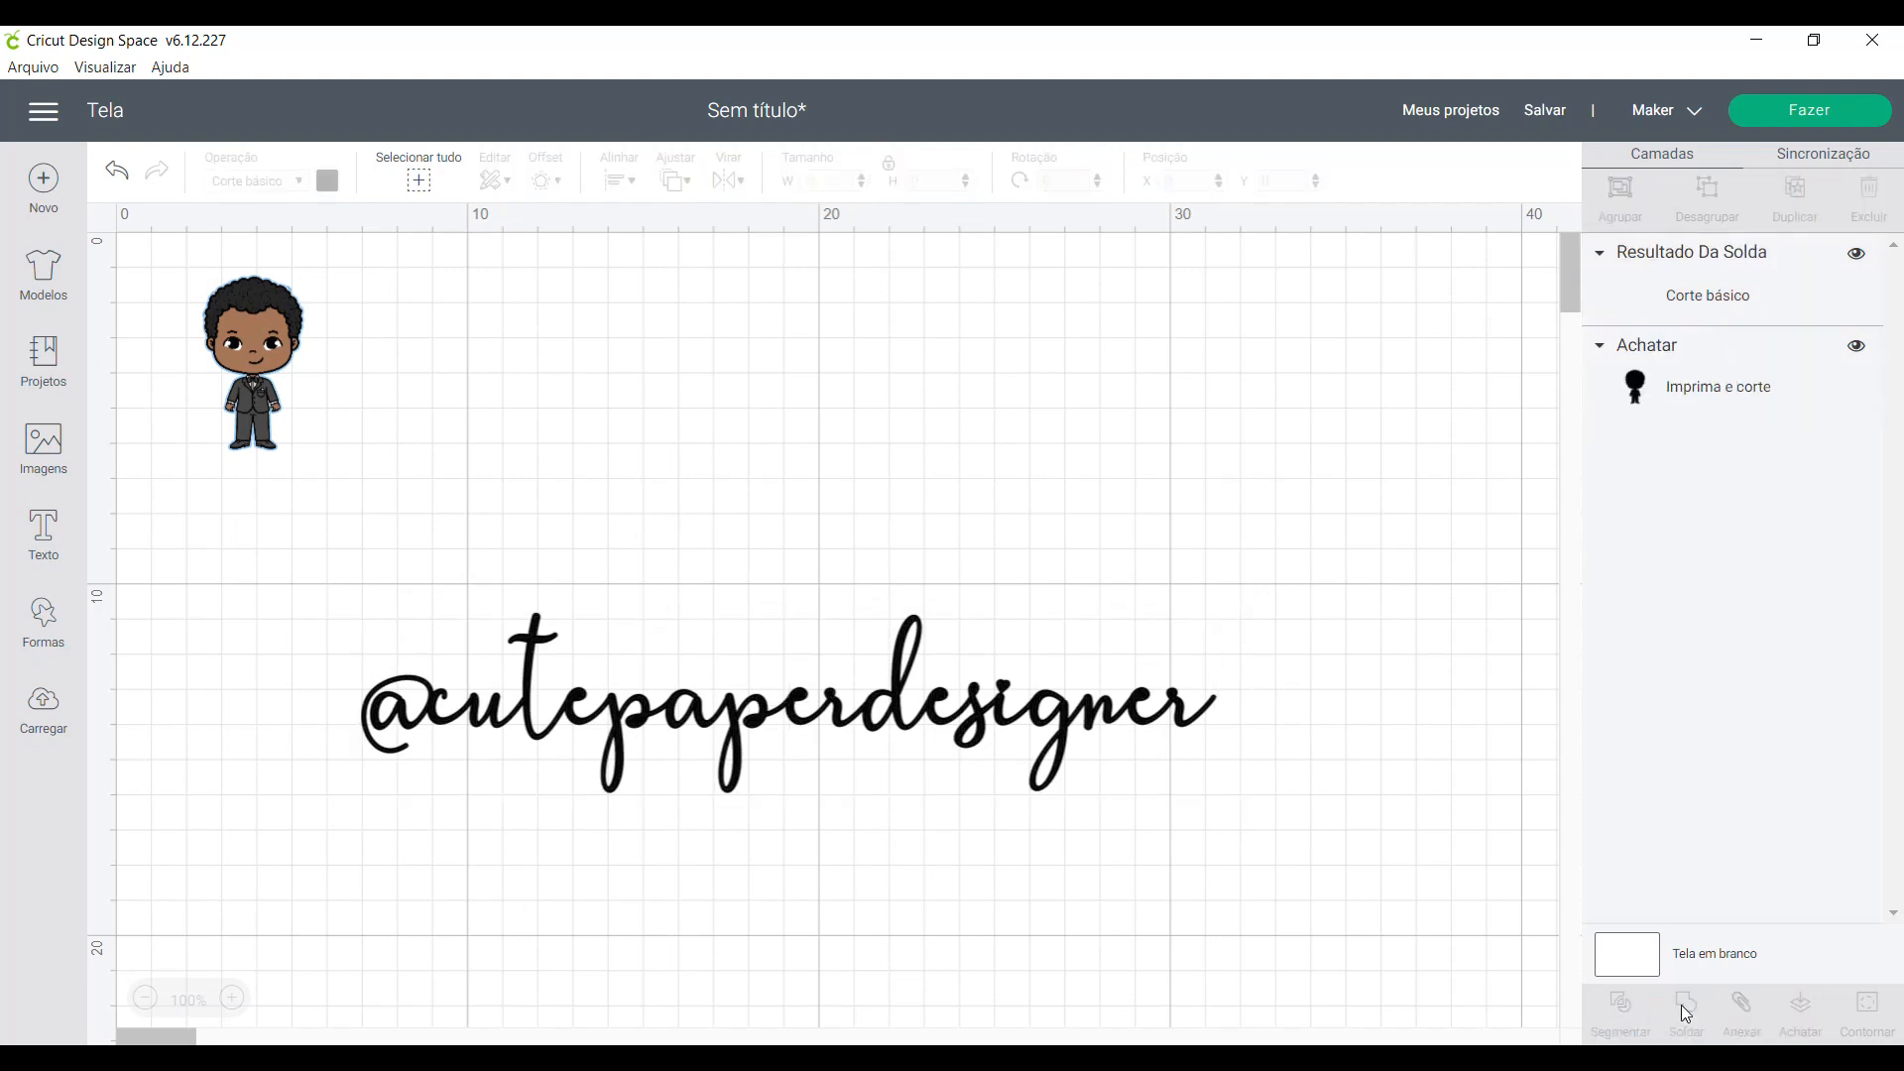
# - Set the welded text's width to 7 cm with locked proportions and move it beside the boy's head
pyautogui.click(1061, 758)
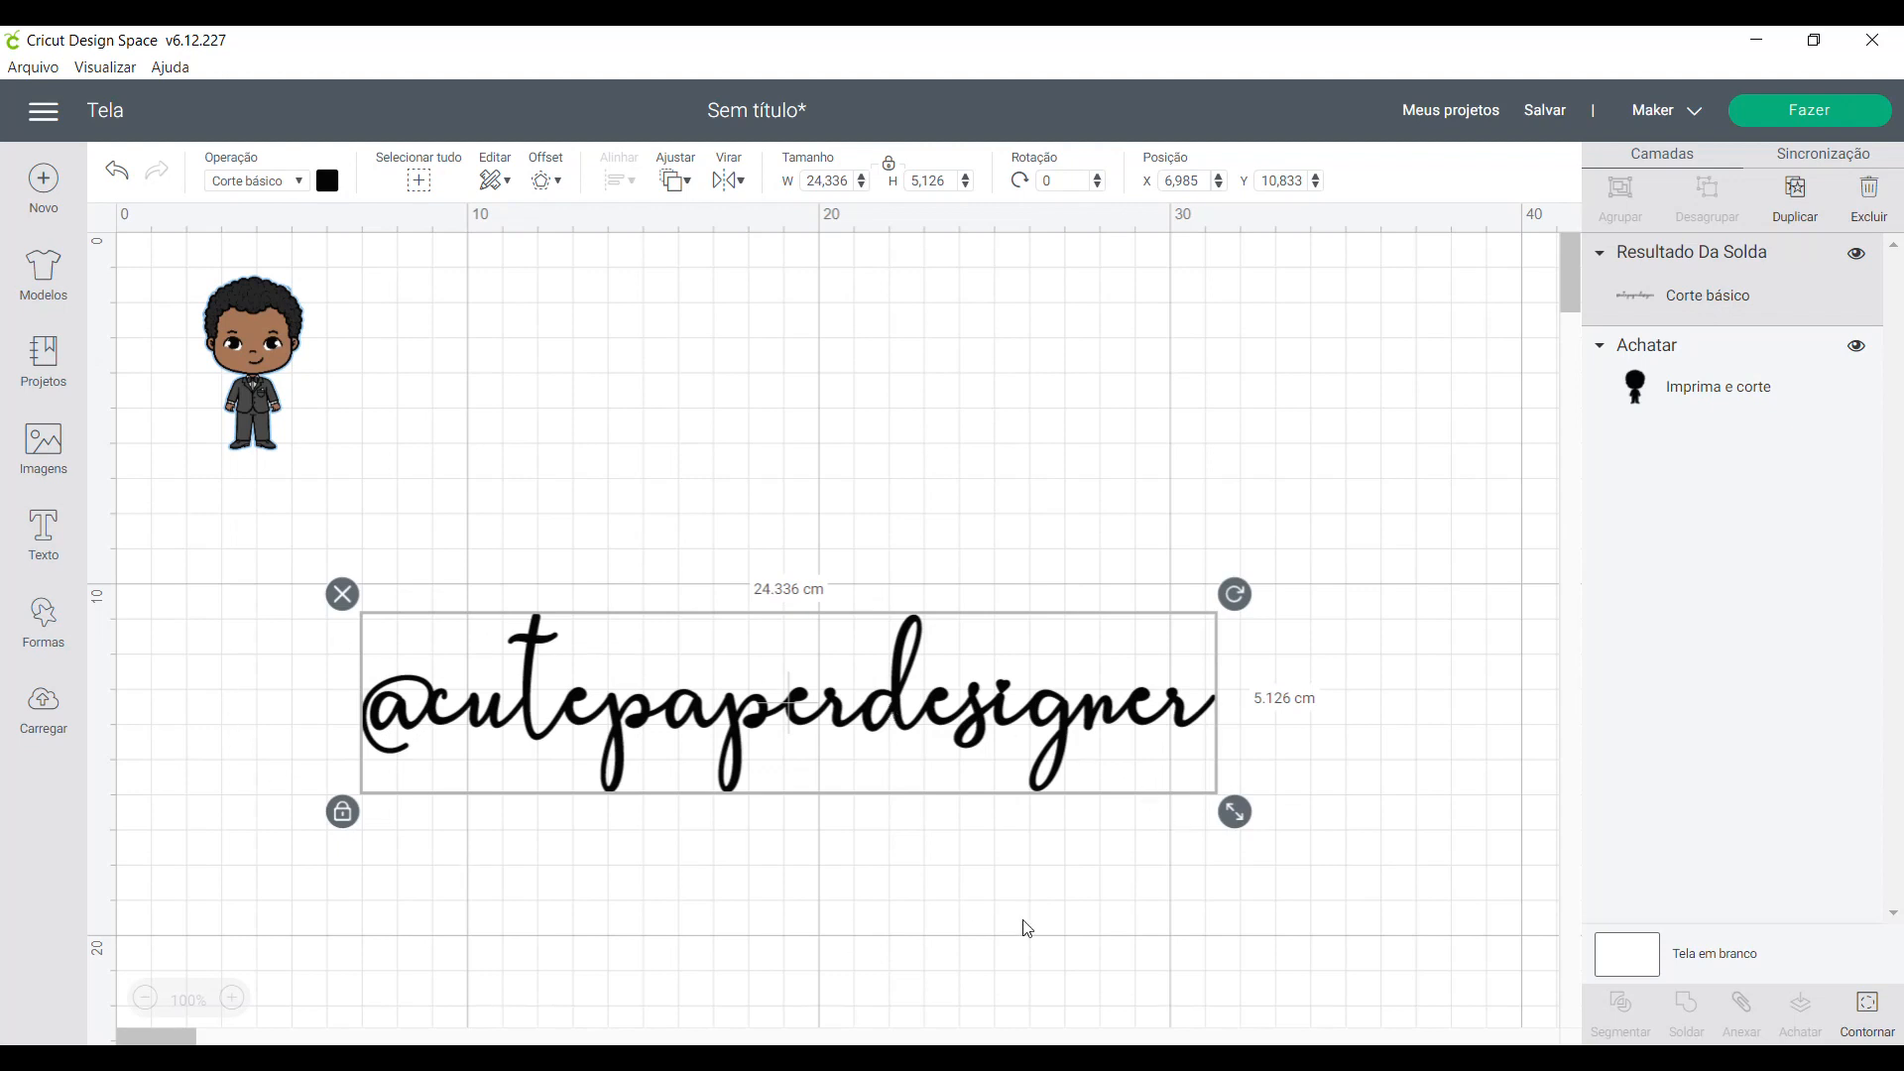
pyautogui.moveTo(1237, 813); pyautogui.dragTo(787, 765)
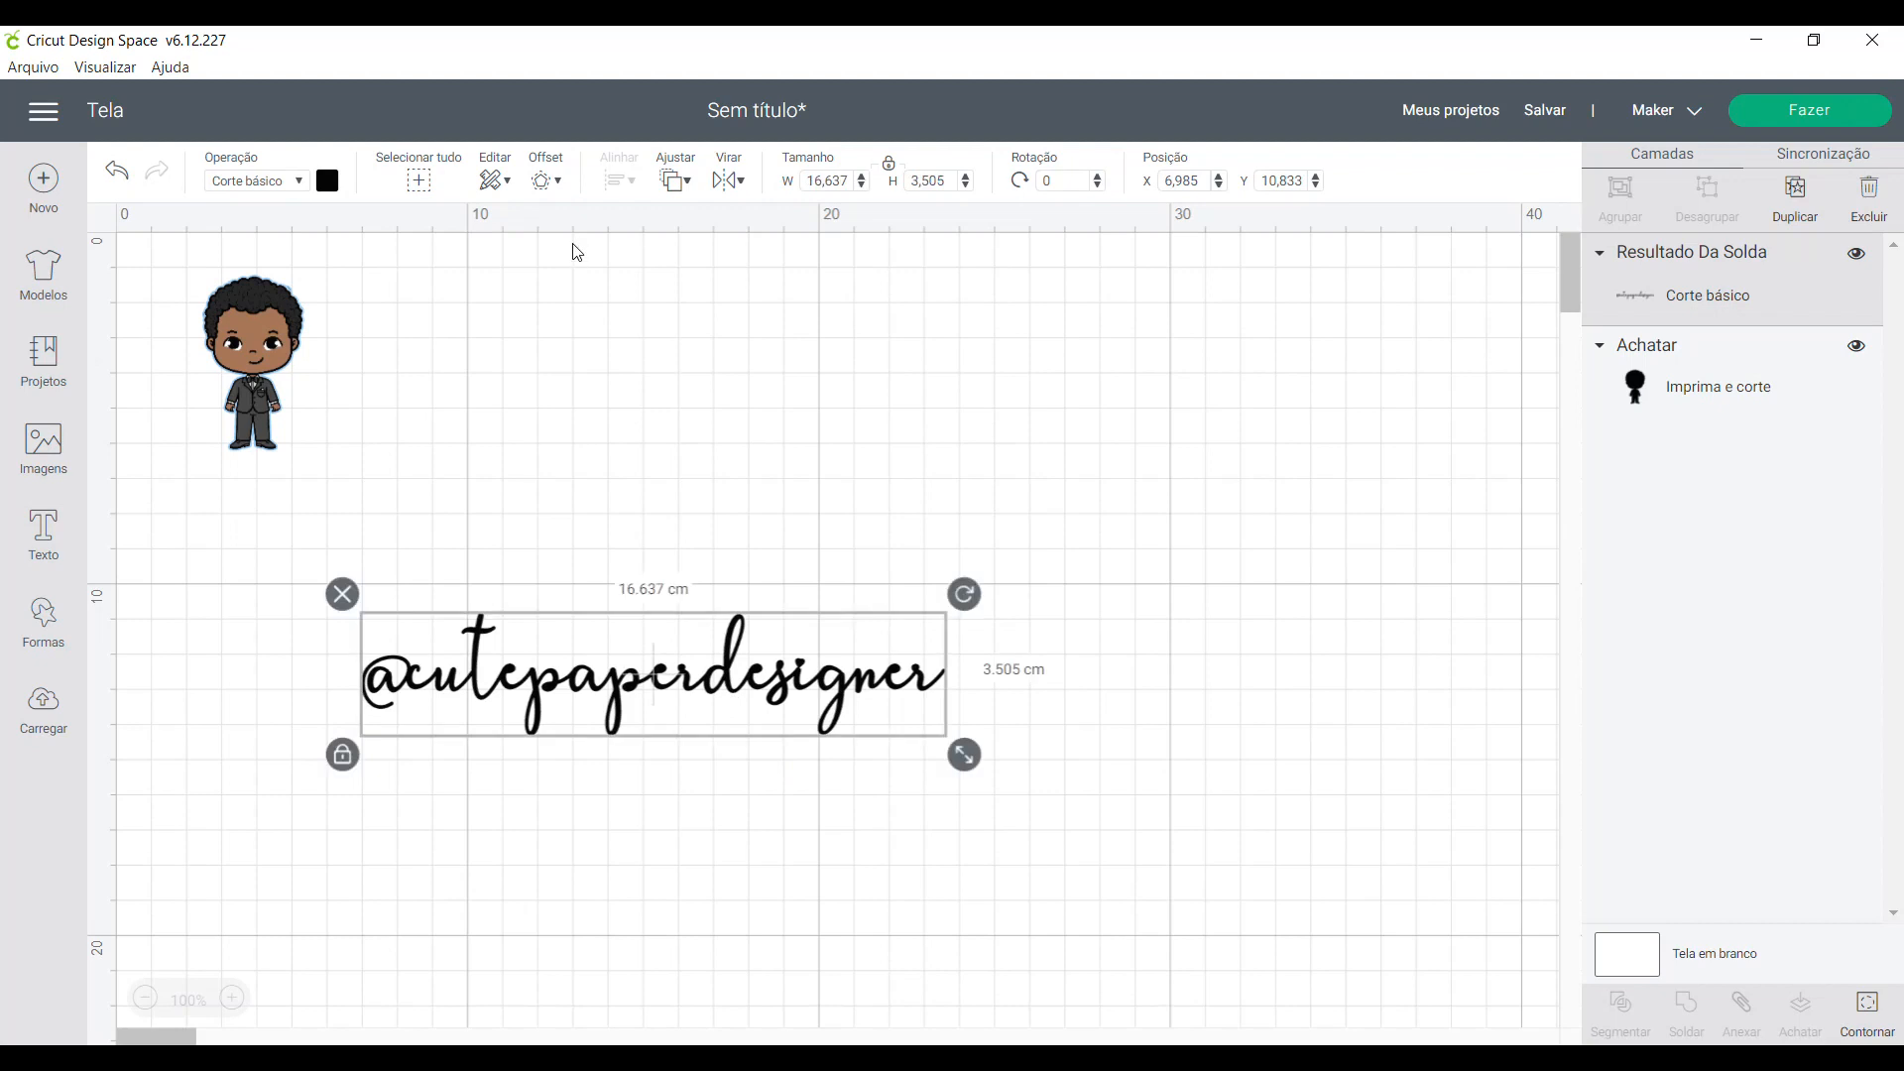
pyautogui.click(825, 181)
pyautogui.write('7')
pyautogui.press('Return')
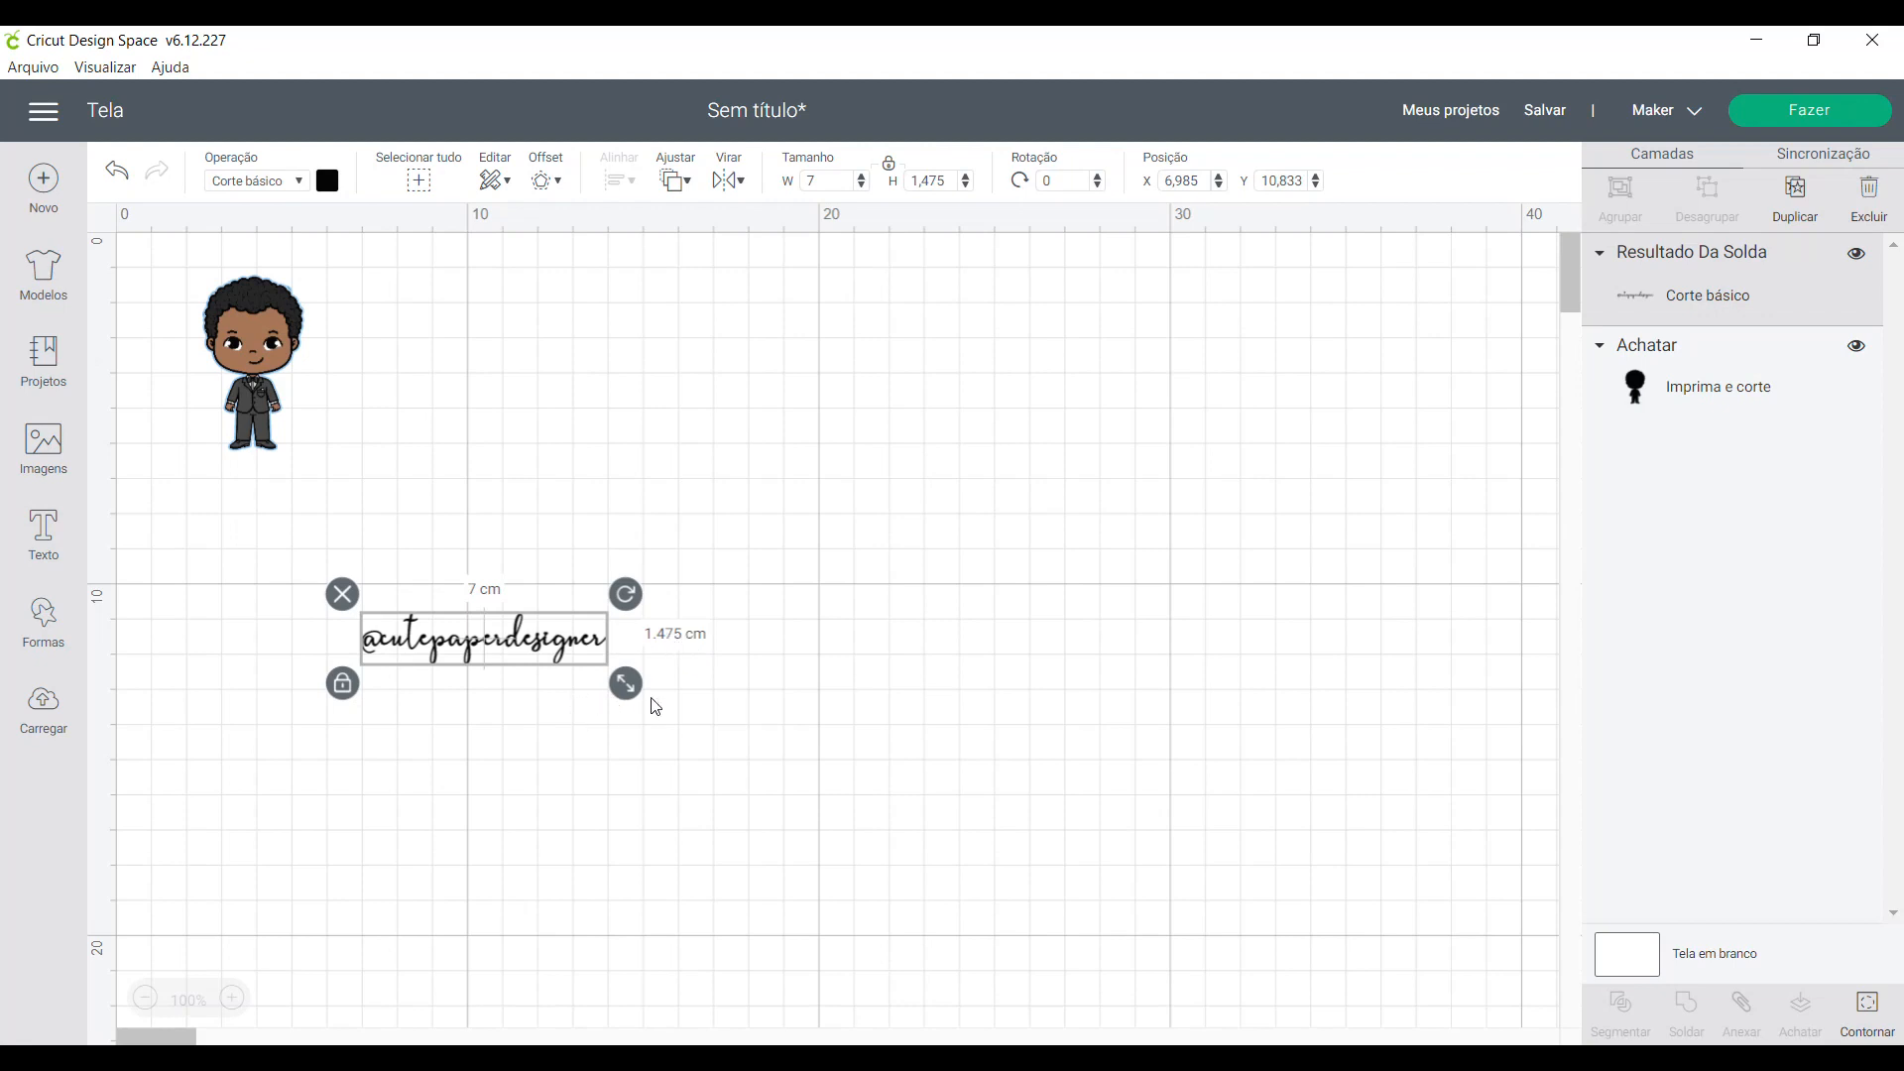
pyautogui.moveTo(563, 667); pyautogui.dragTo(629, 327)
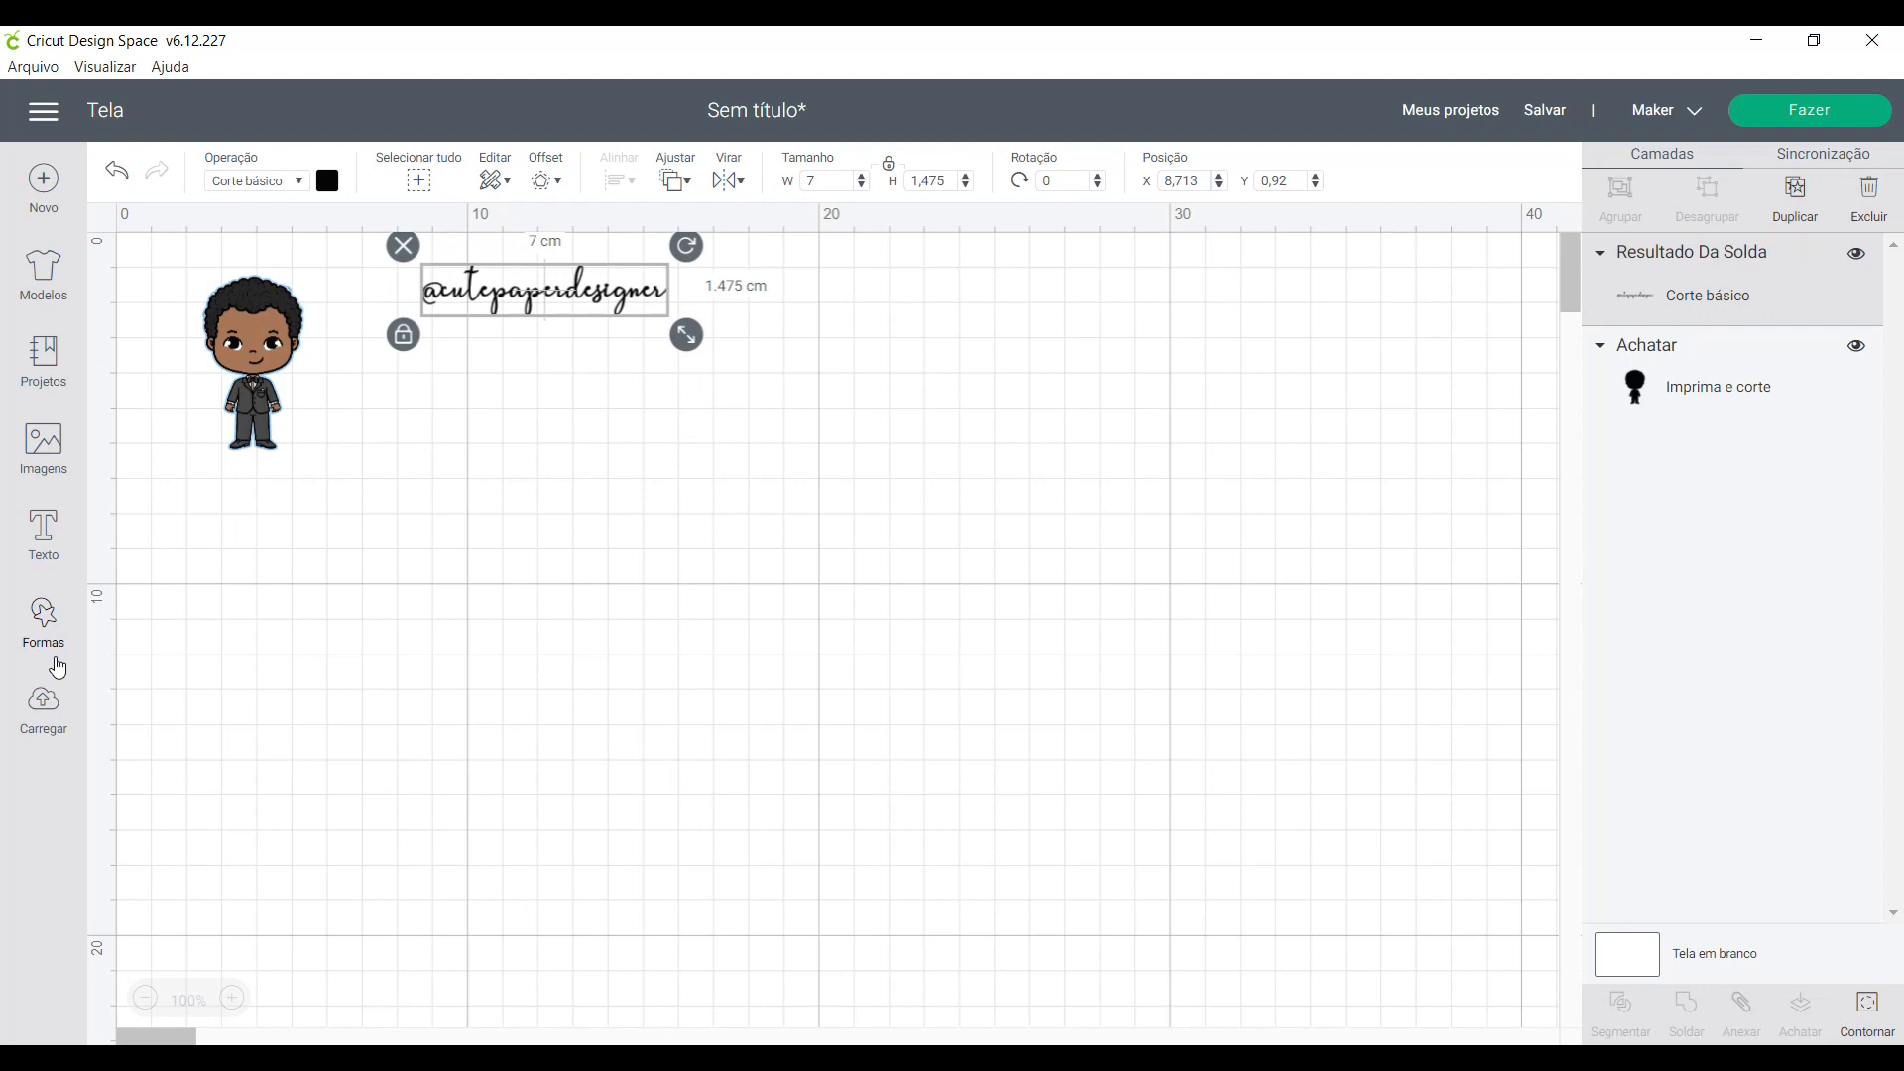
# - Add a first name as a new text in the Khalitta font and move it below the boy
pyautogui.click(36, 533)
pyautogui.click(440, 892)
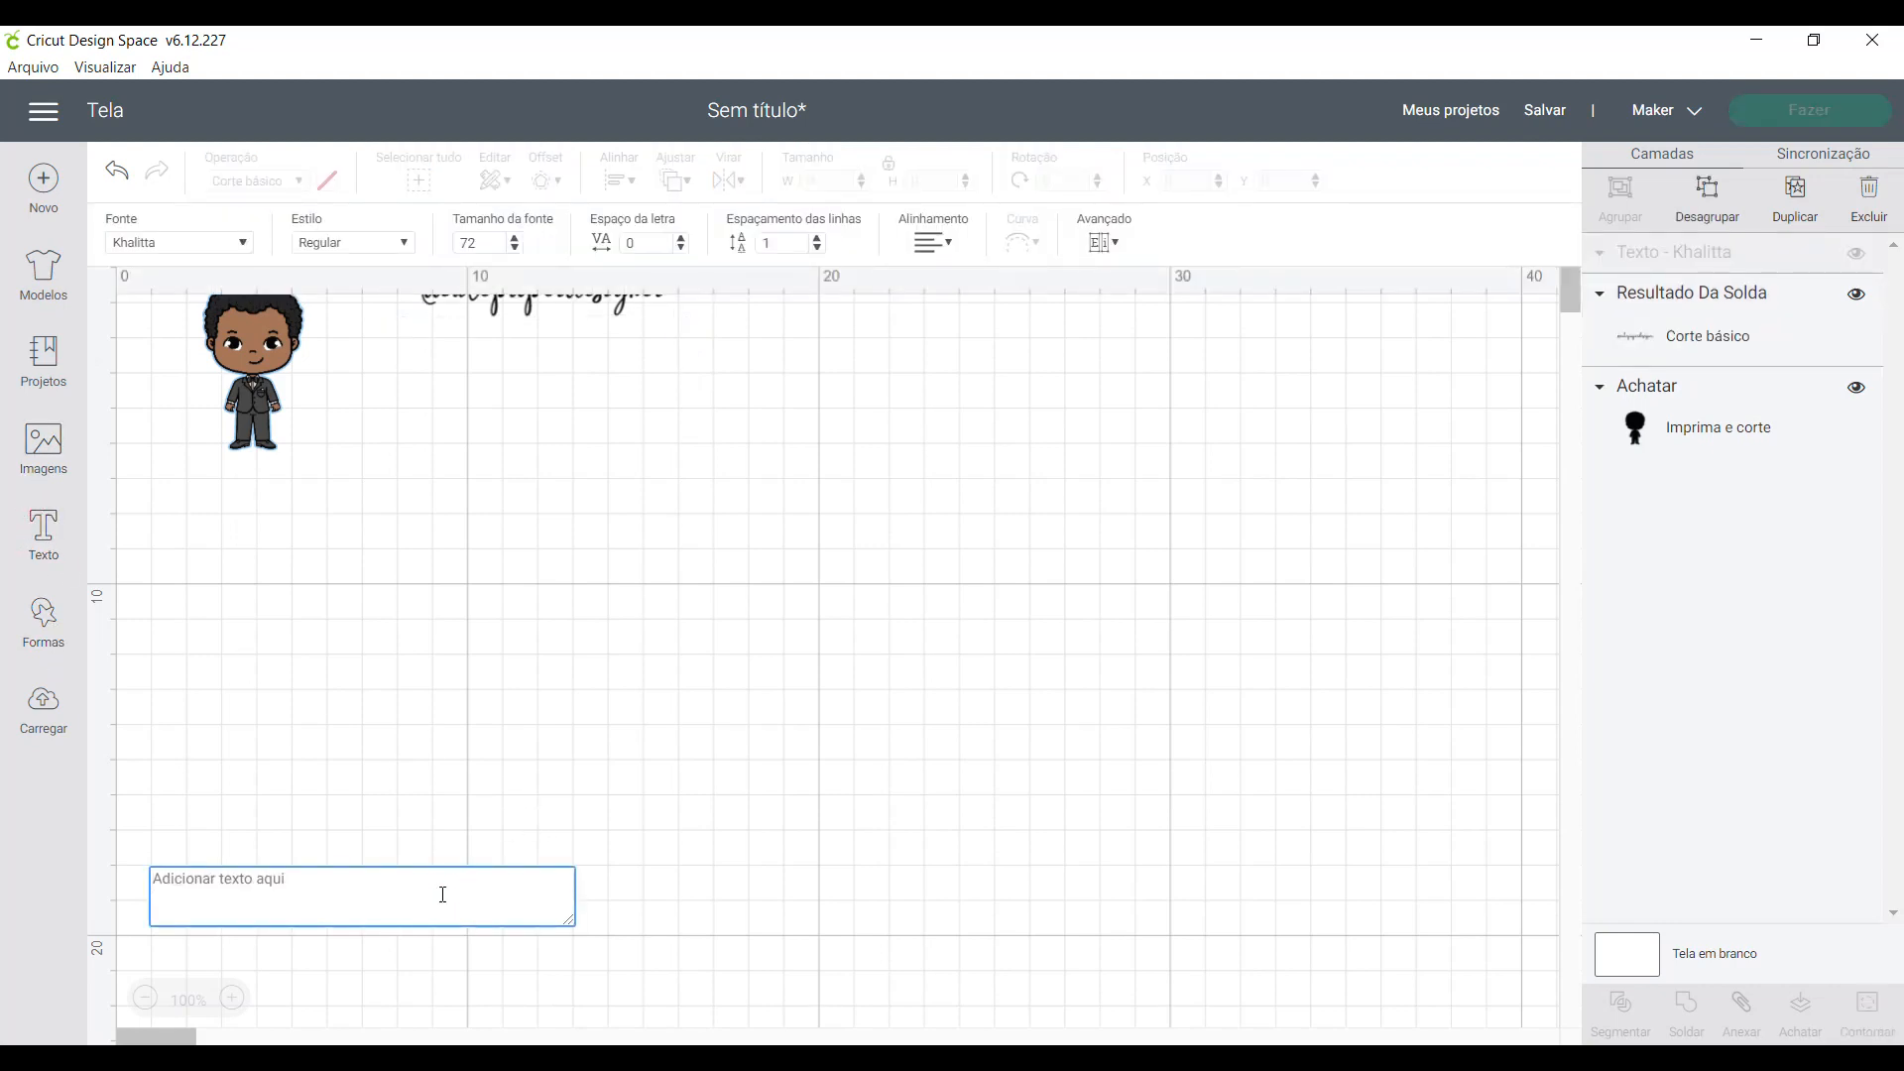
pyautogui.write('Thaty')
pyautogui.click(580, 888)
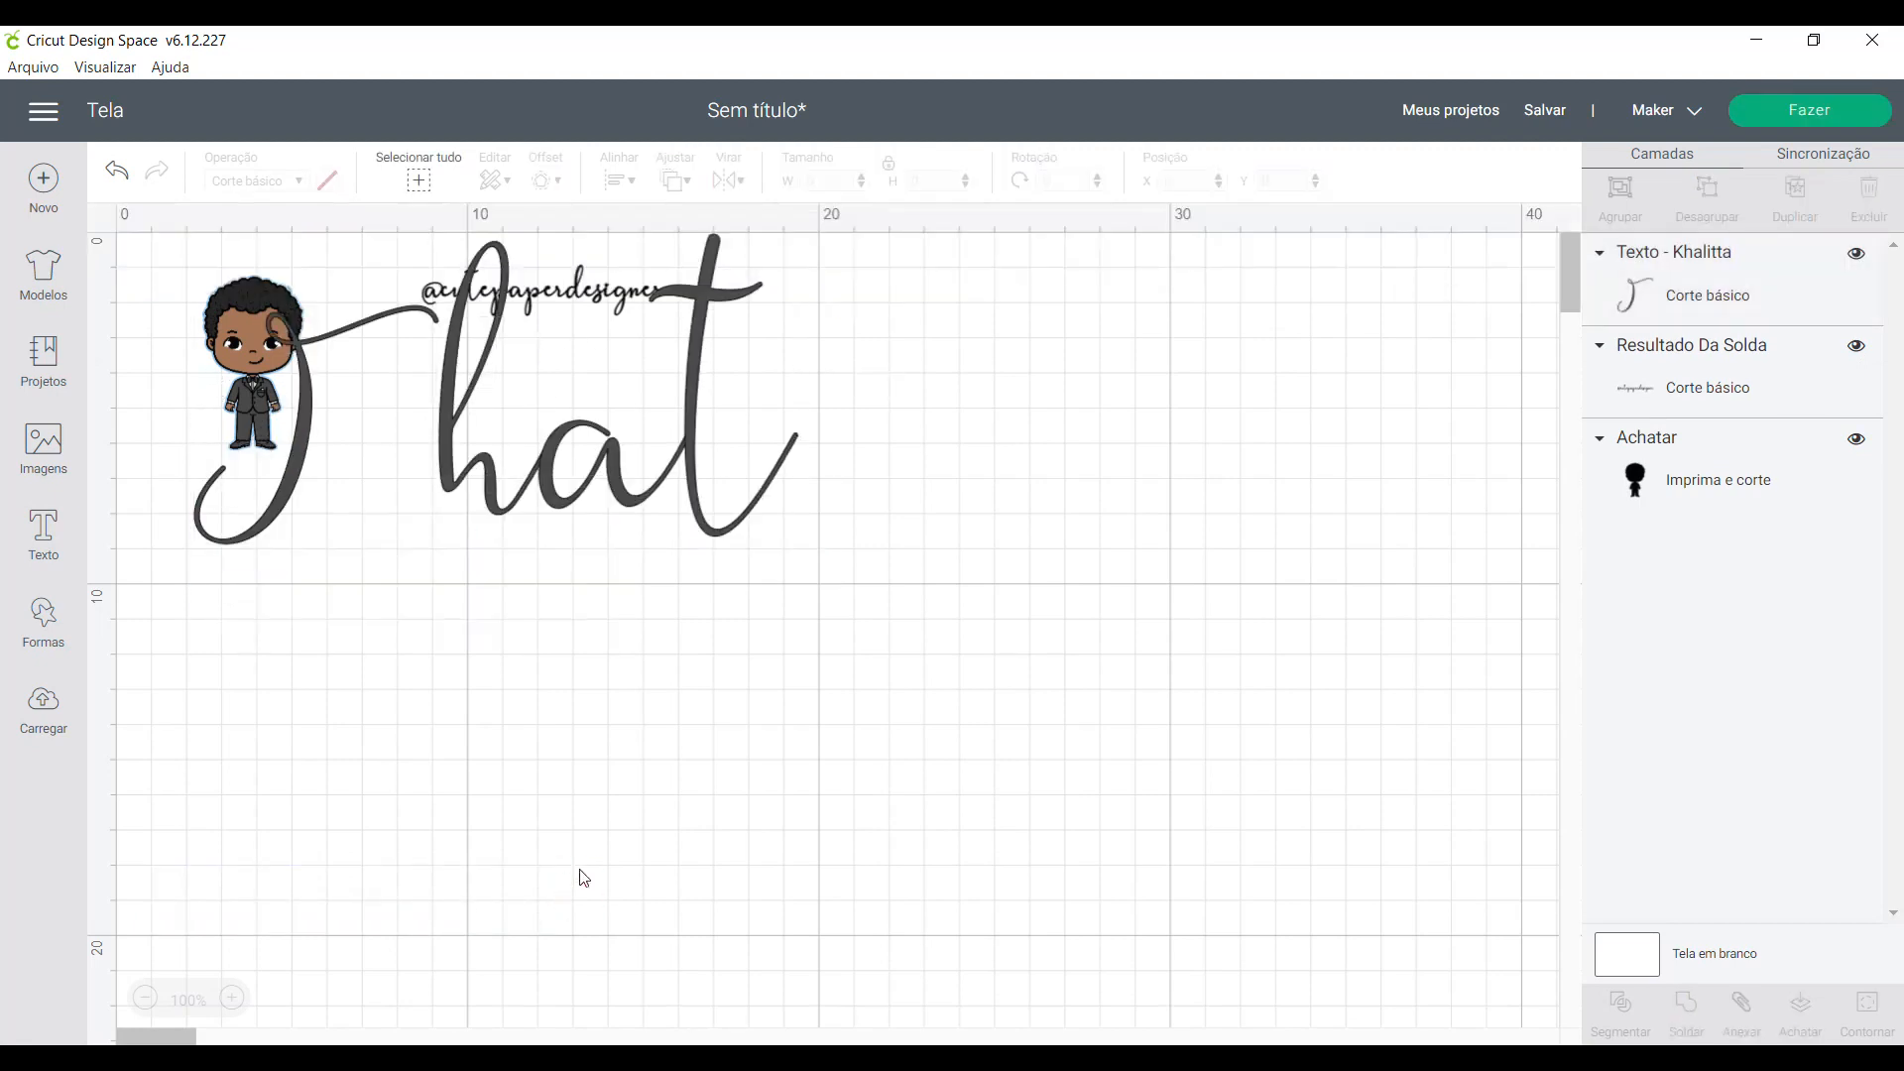
pyautogui.write('y')
pyautogui.moveTo(619, 482); pyautogui.dragTo(815, 813)
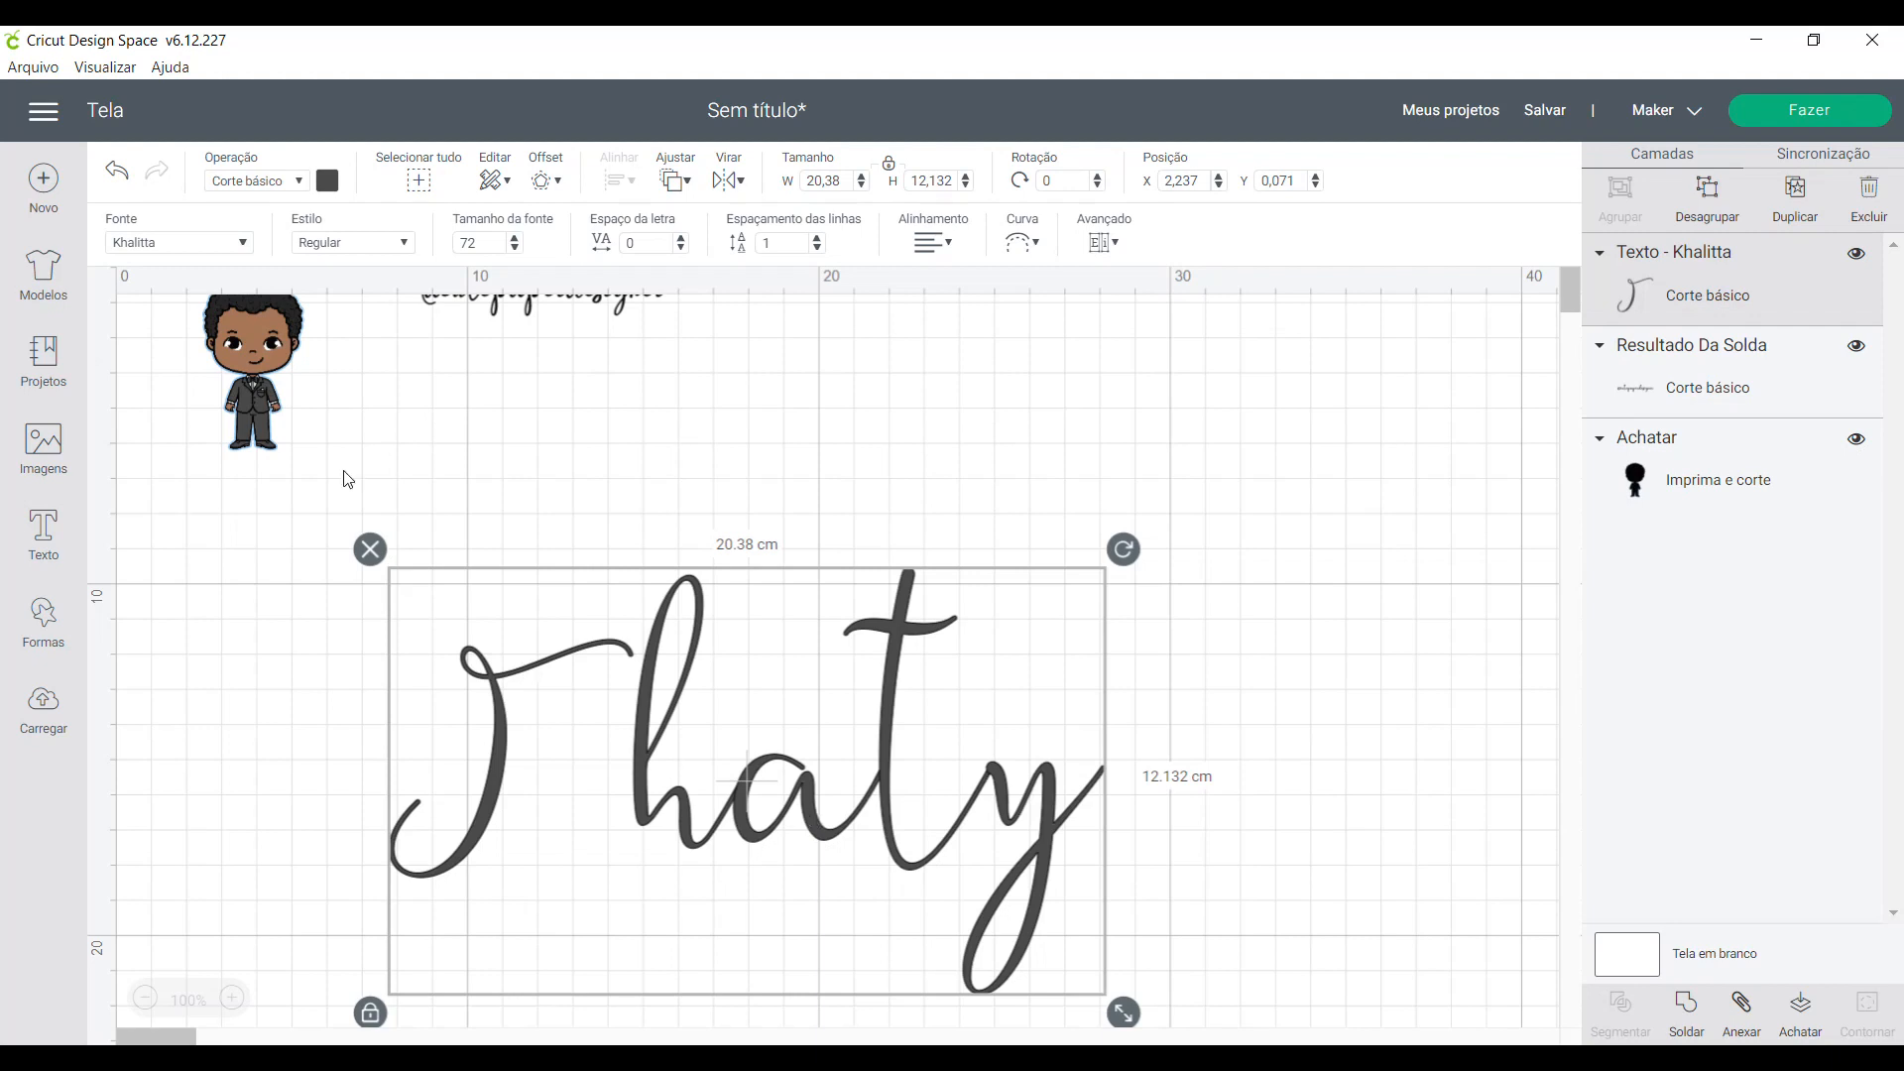
# - Try the Aharoni font on the name text and move the text slightly
pyautogui.click(178, 242)
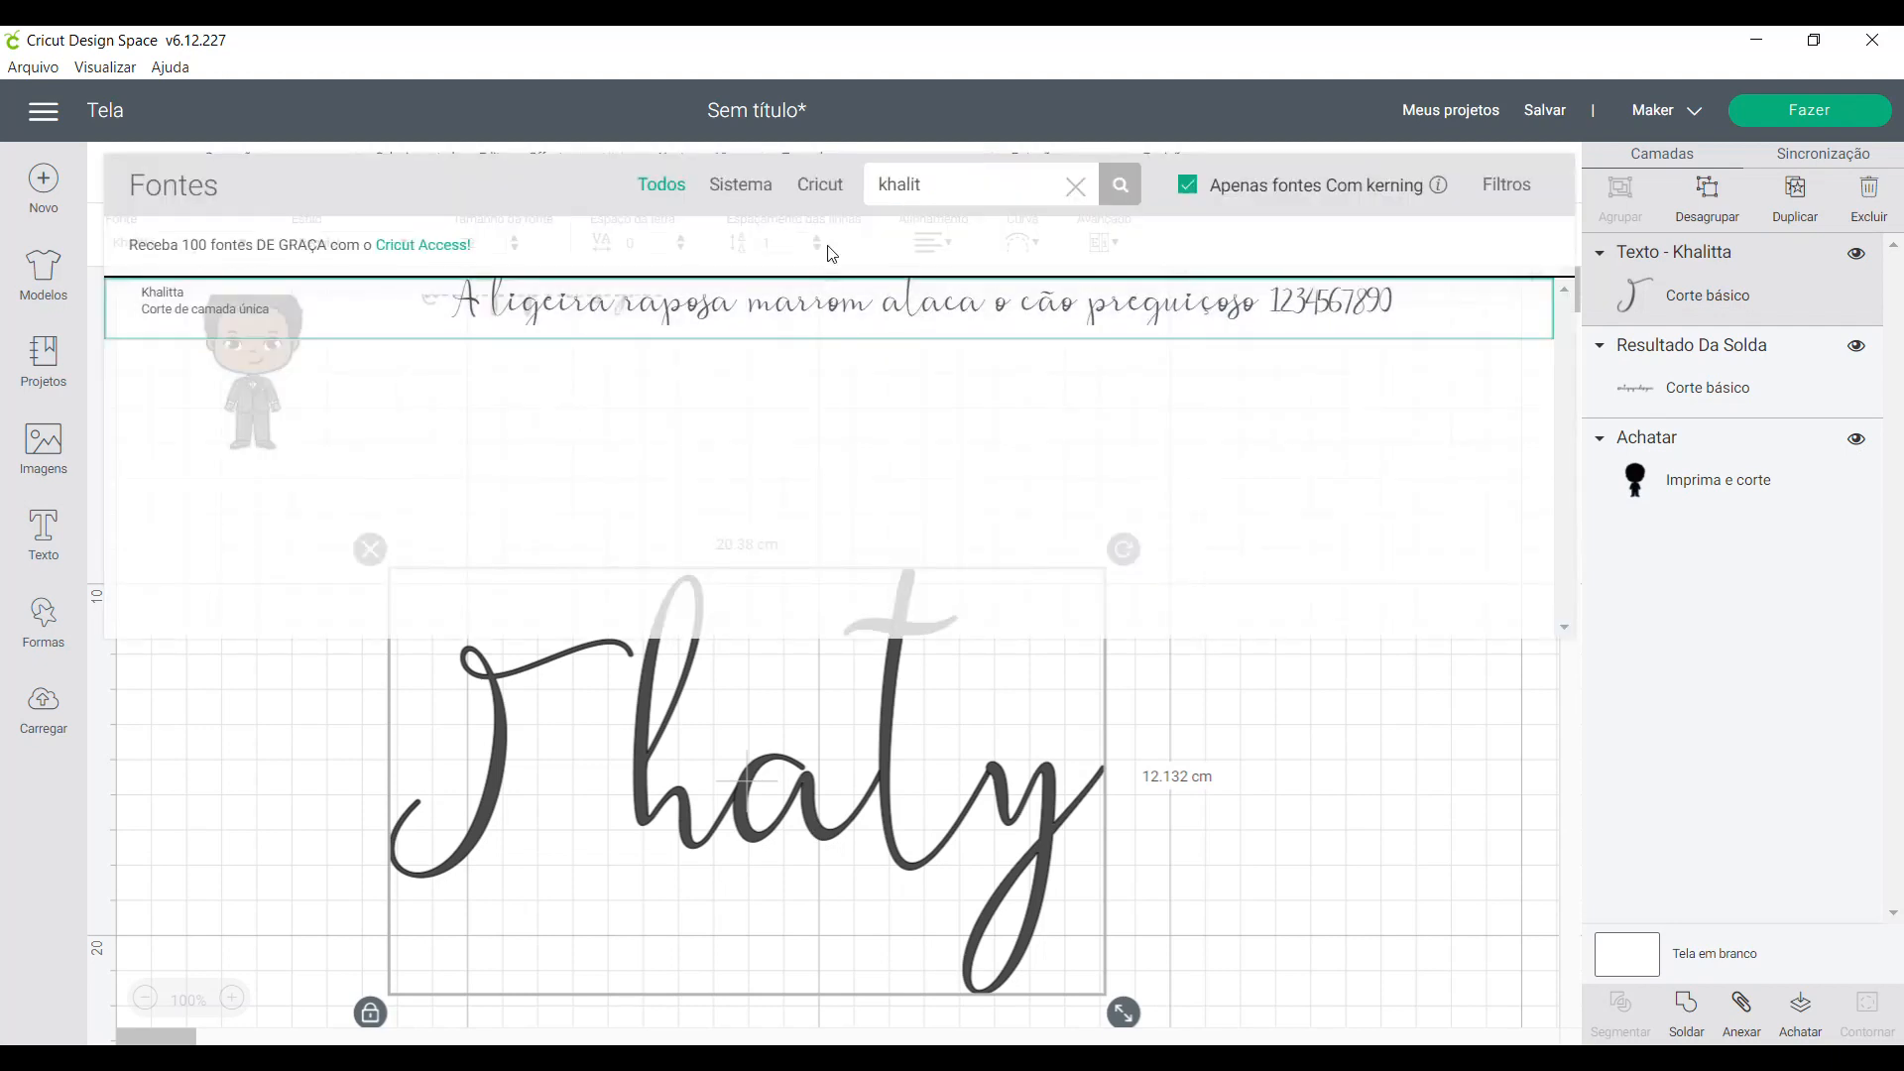
pyautogui.click(1075, 186)
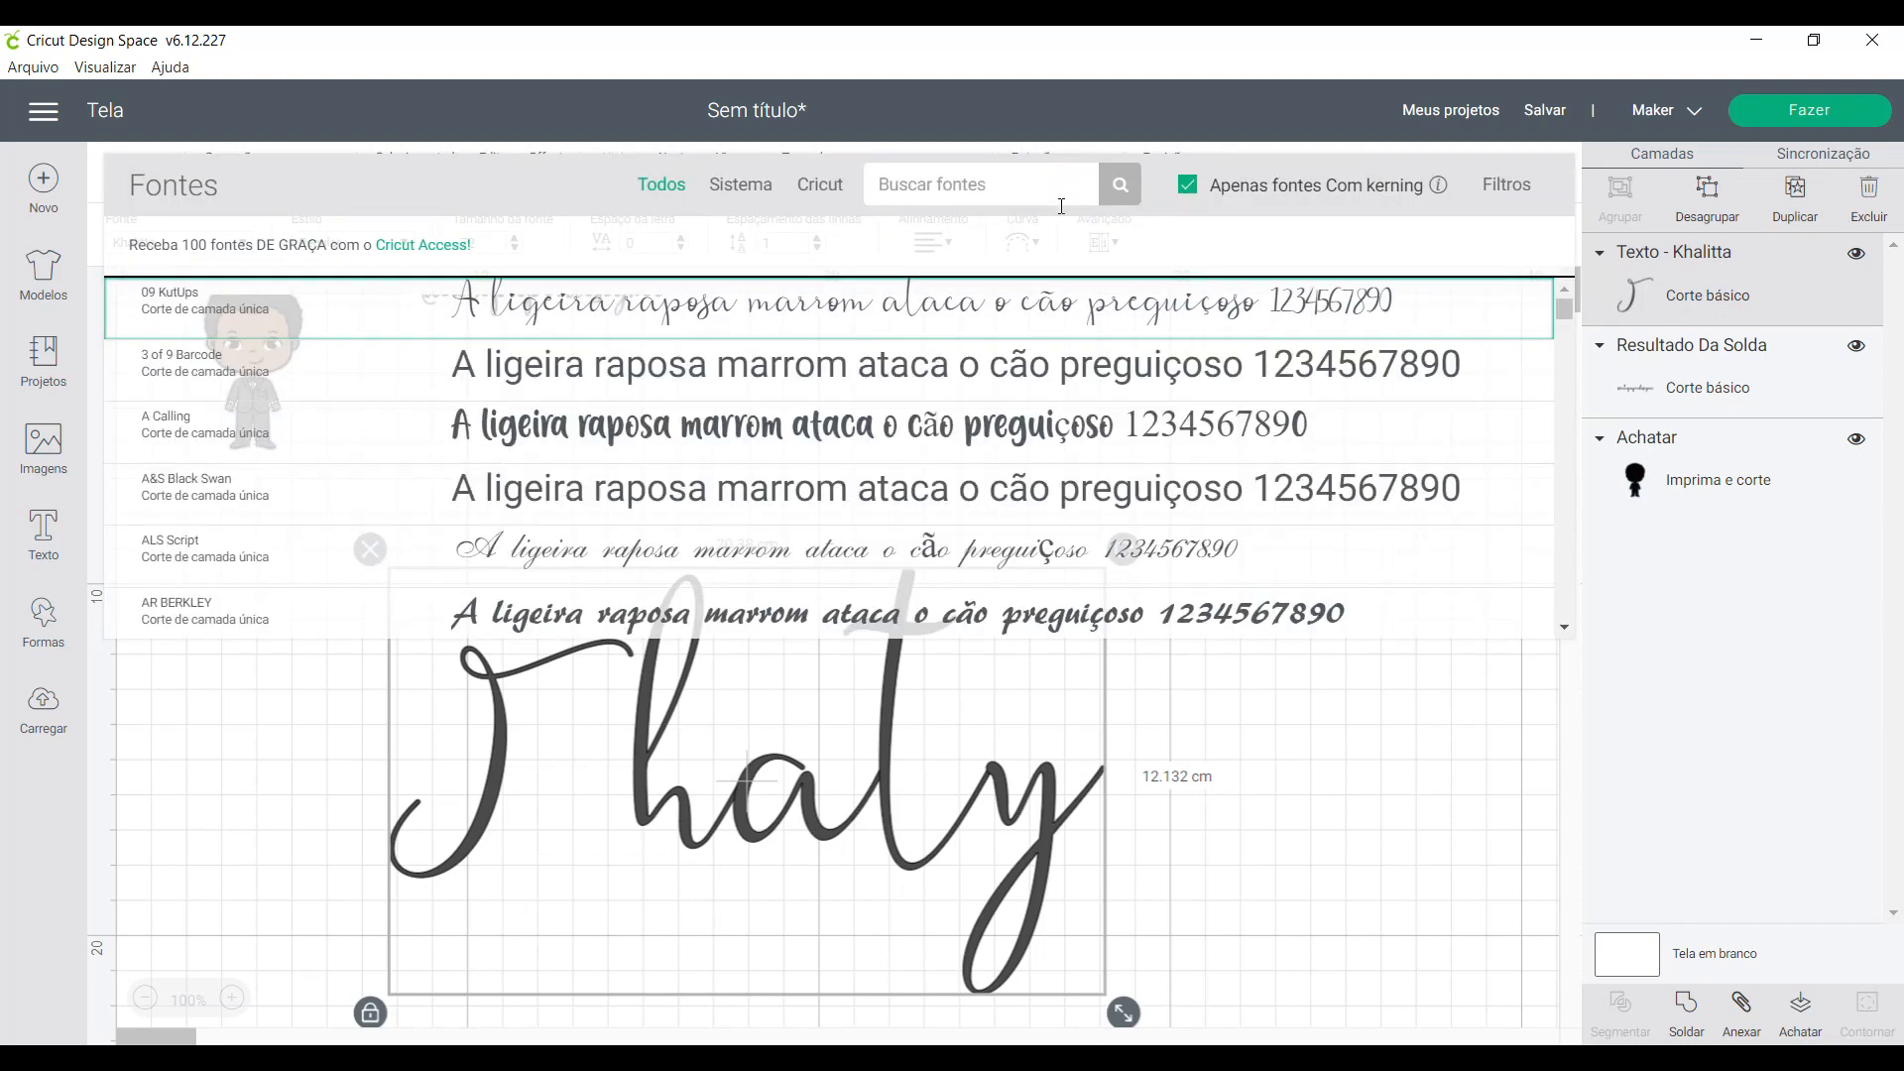
pyautogui.scroll(-10, 1040, 491)
pyautogui.scroll(-10, 1036, 493)
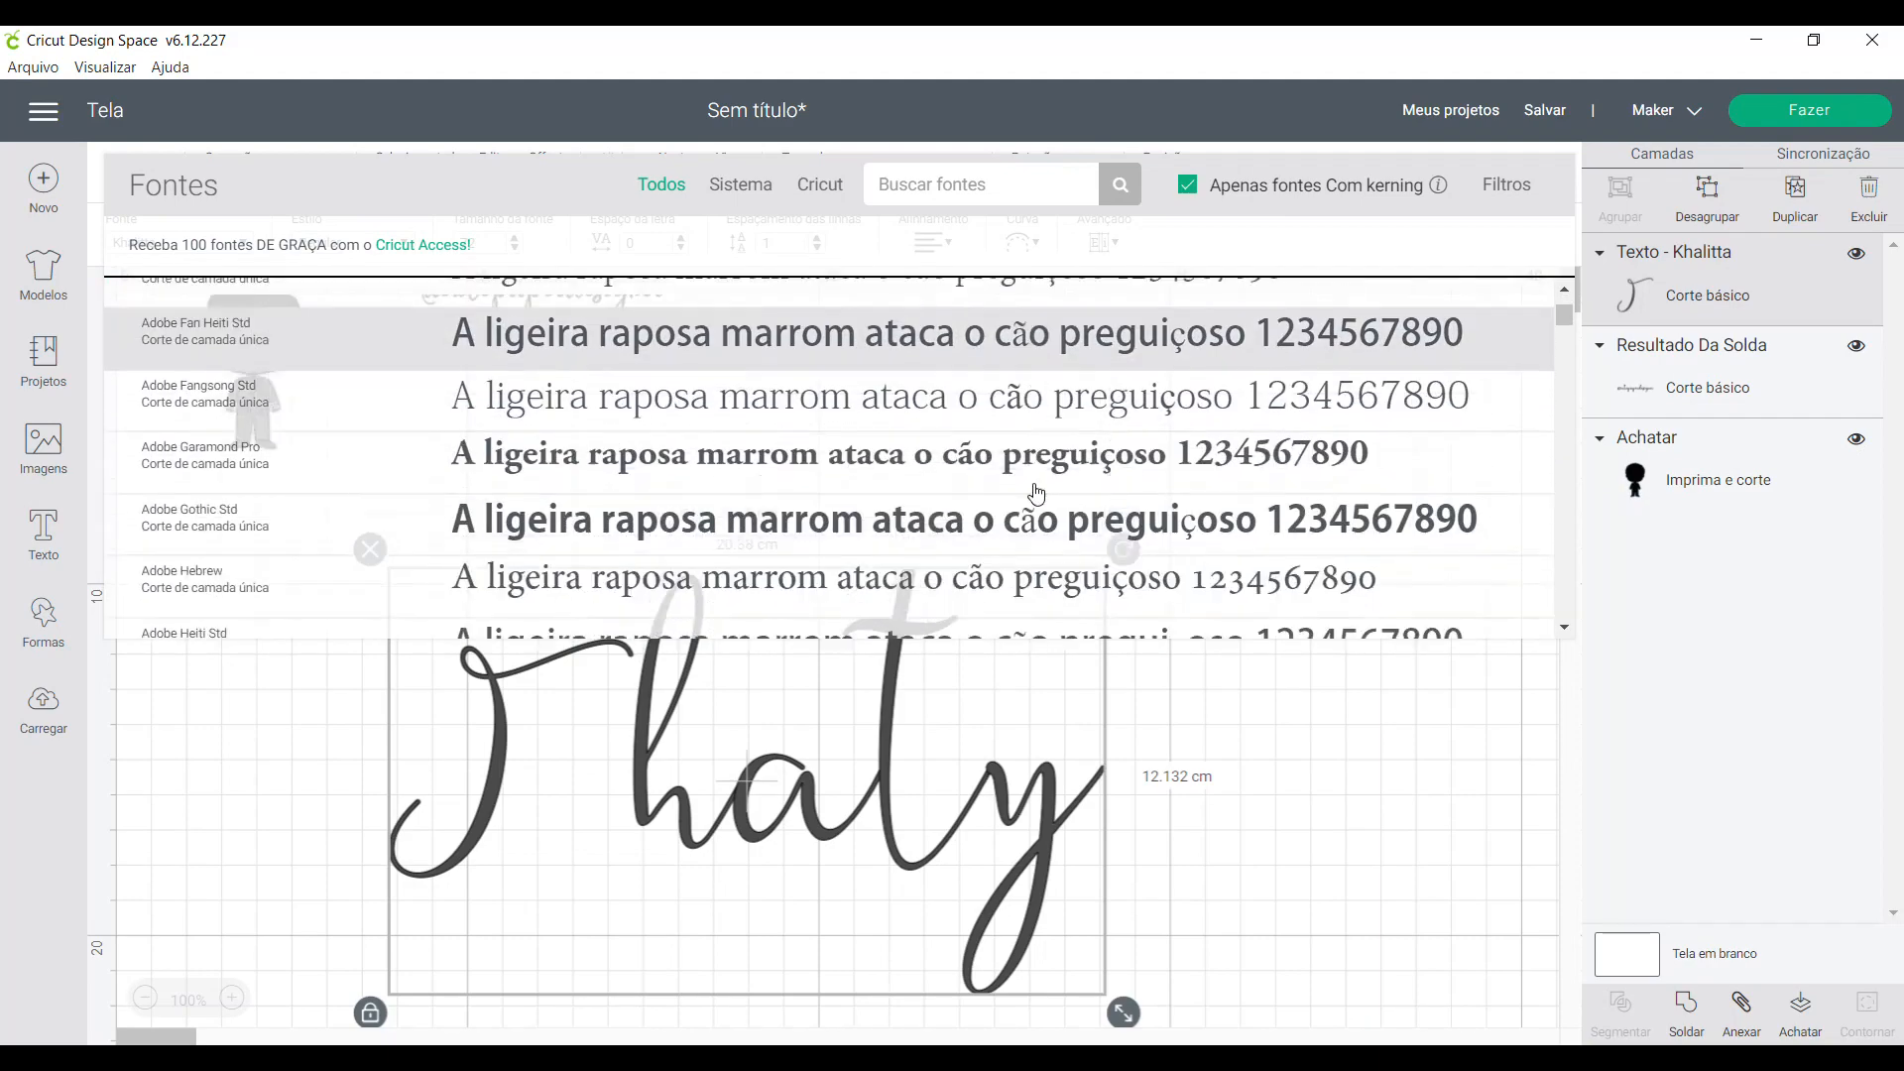
pyautogui.scroll(-10, 1037, 492)
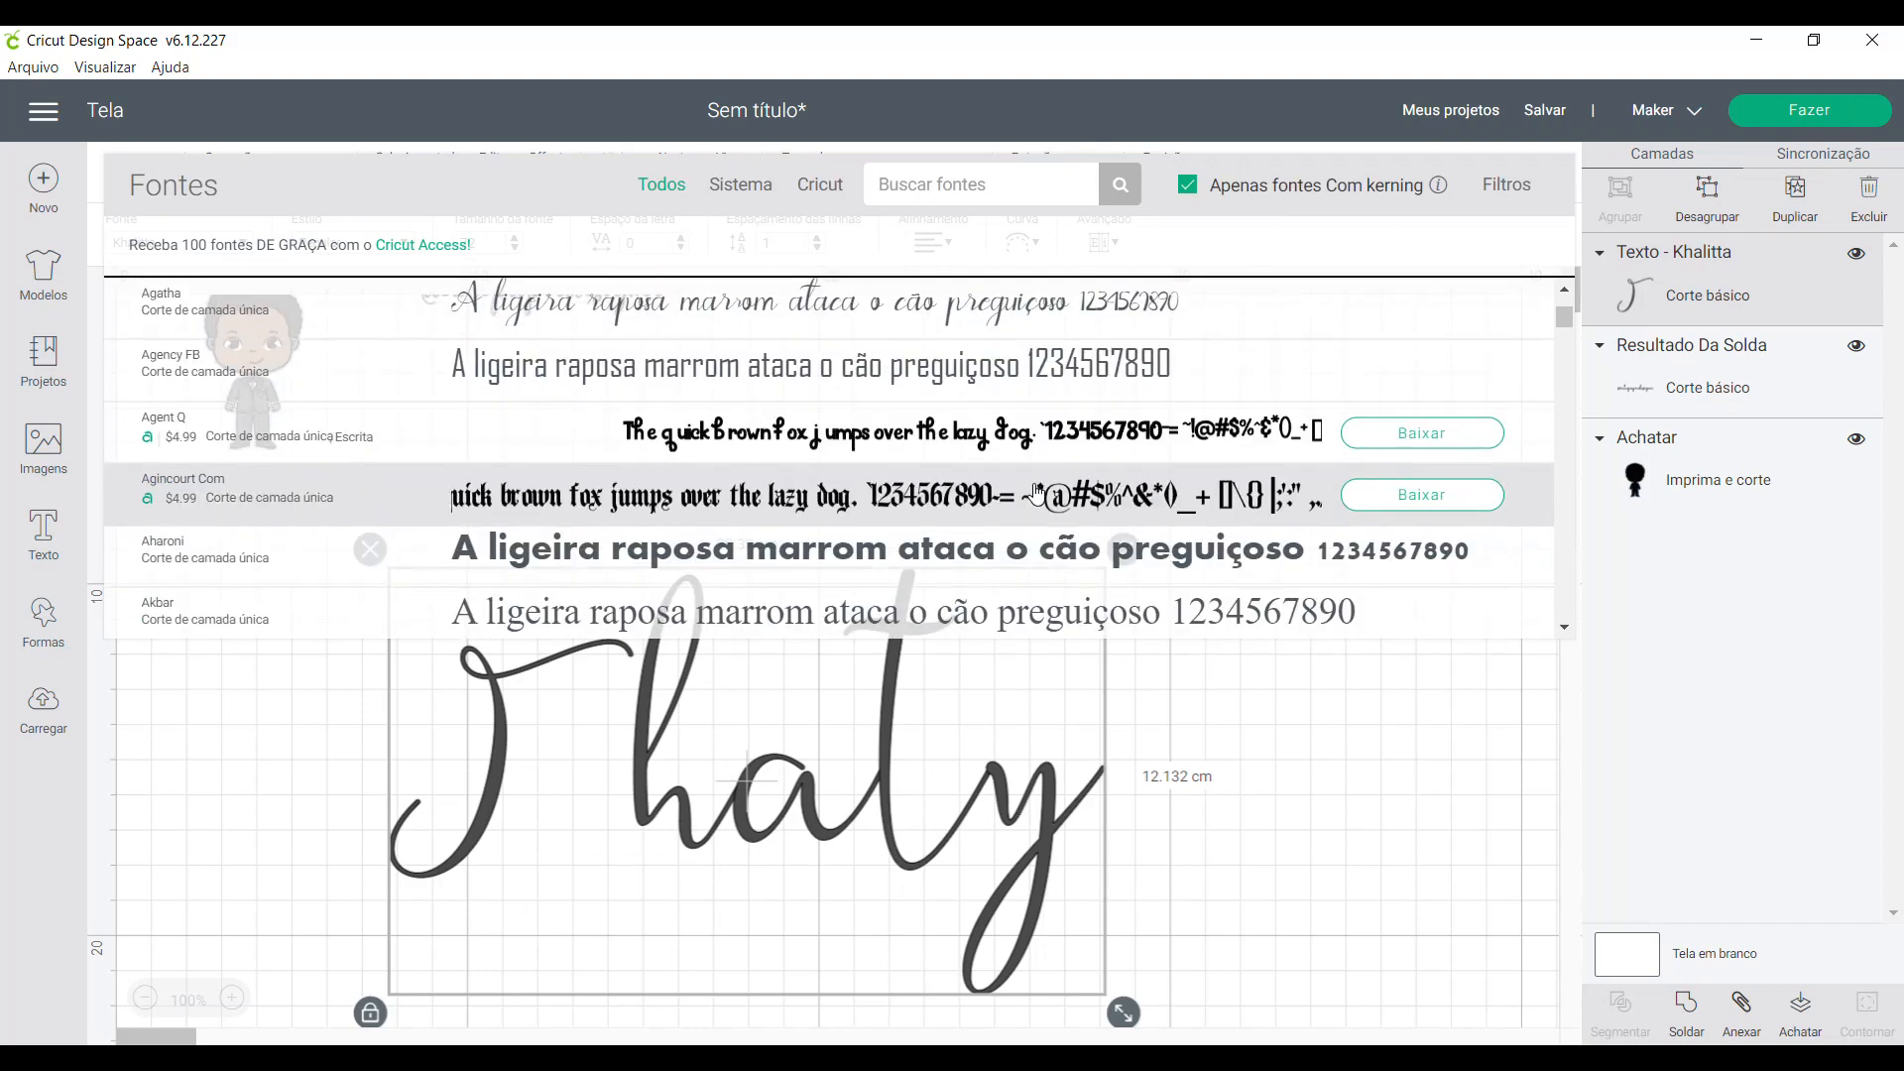
pyautogui.click(764, 552)
pyautogui.moveTo(876, 859); pyautogui.dragTo(1052, 742)
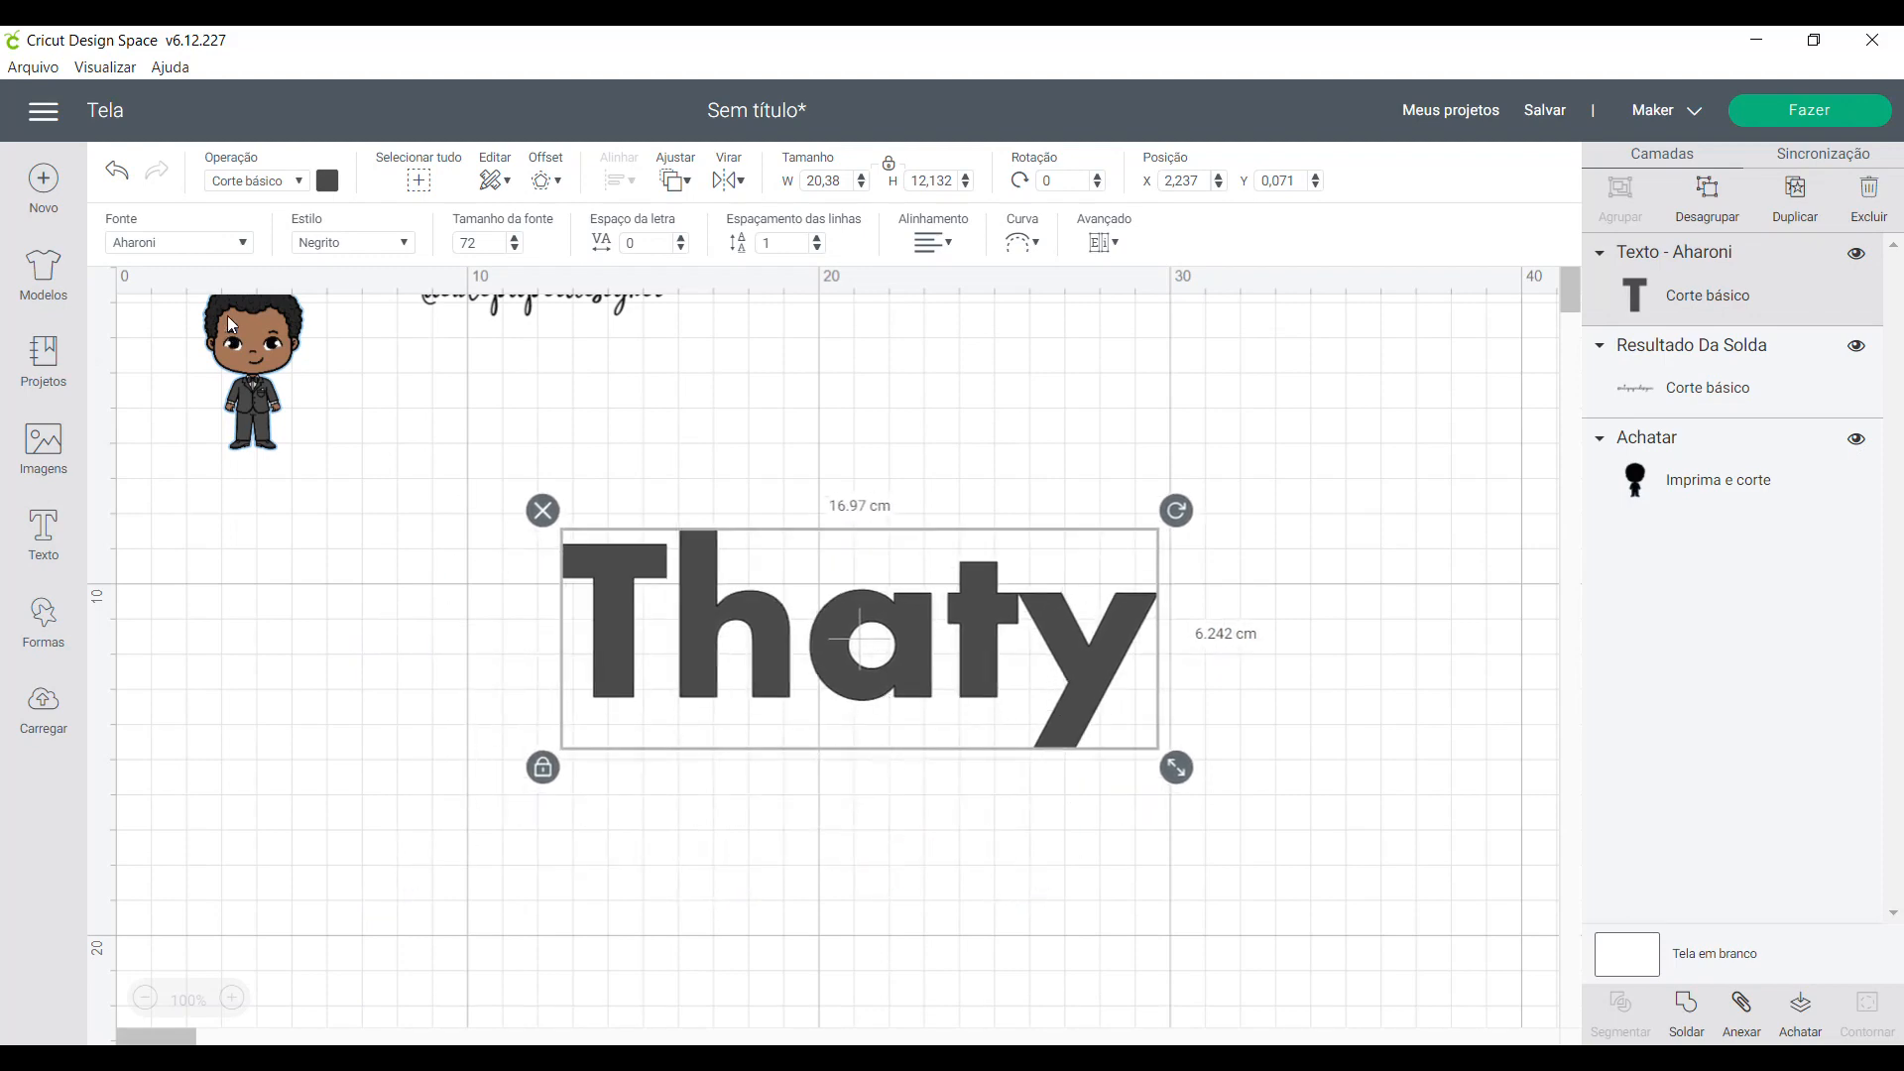
# - Change the name text's font to BFC Foxy
pyautogui.click(223, 242)
pyautogui.scroll(-5, 1262, 524)
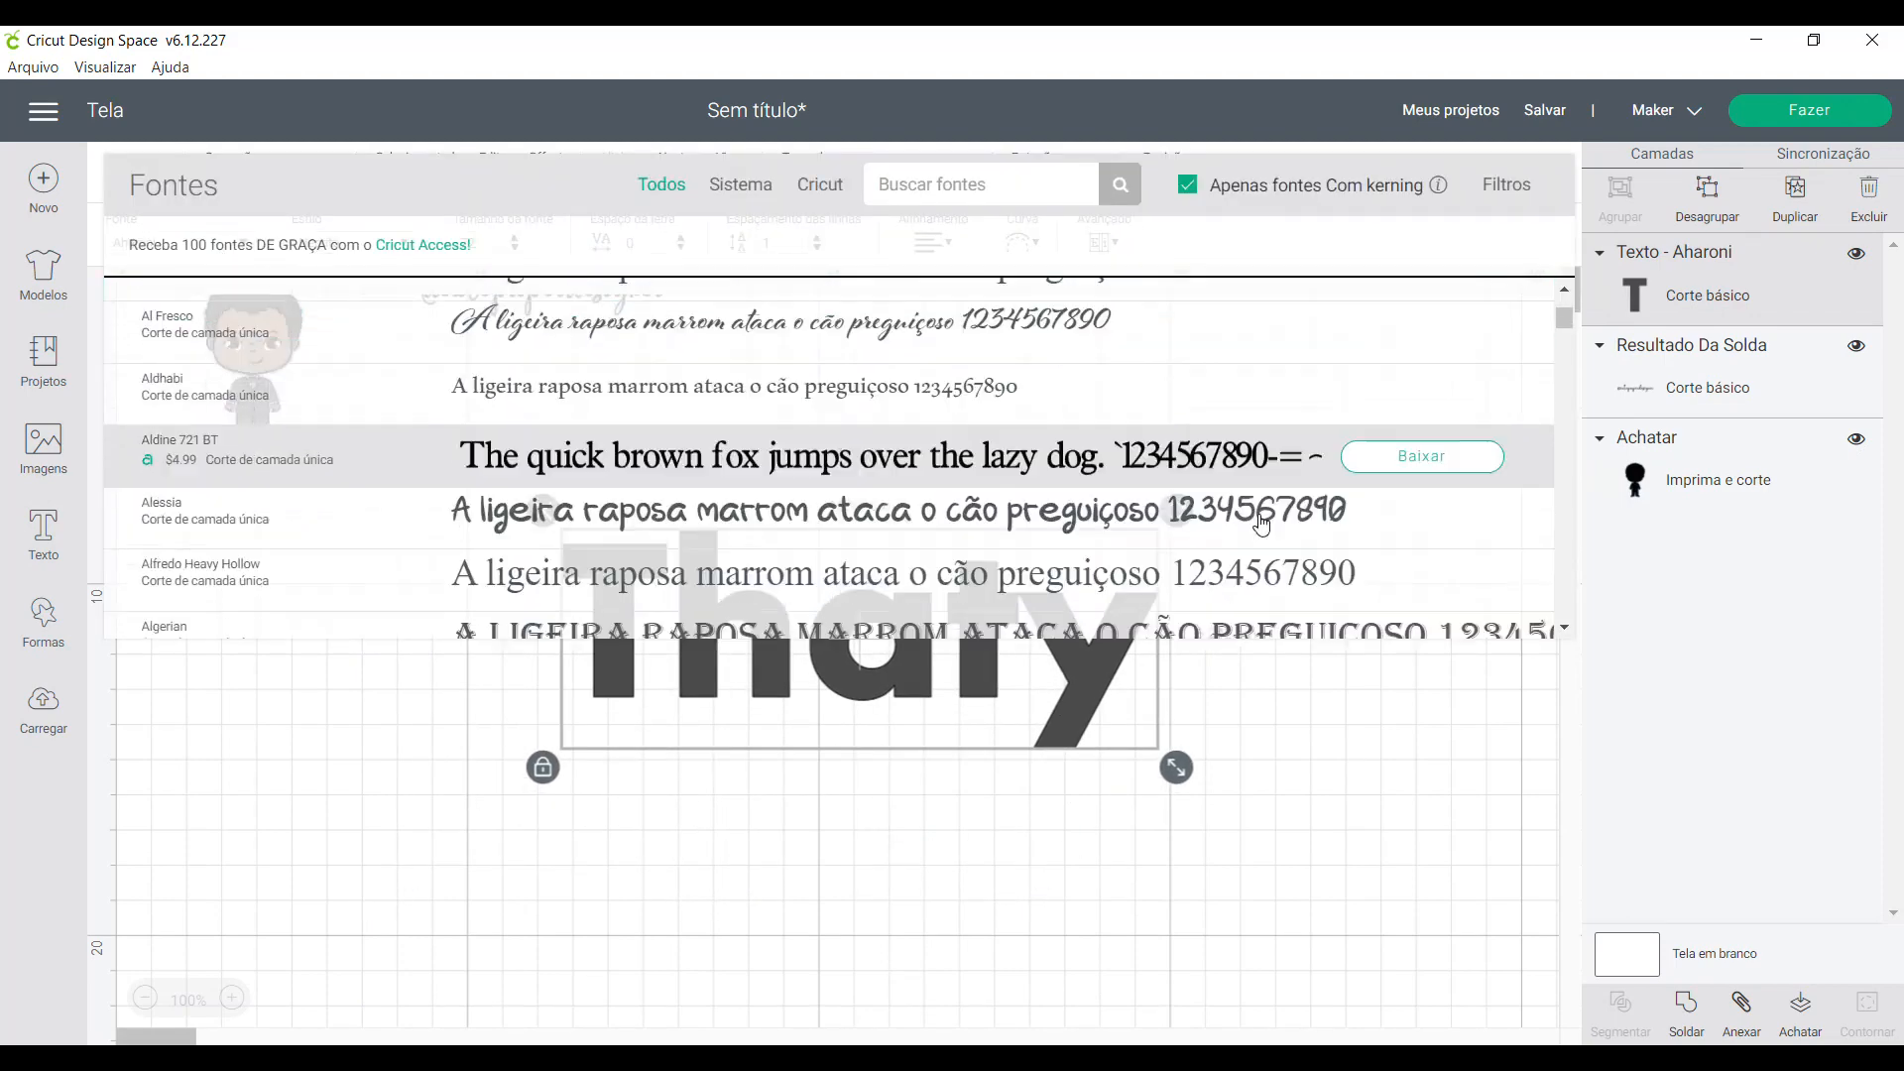
pyautogui.scroll(-8, 1261, 524)
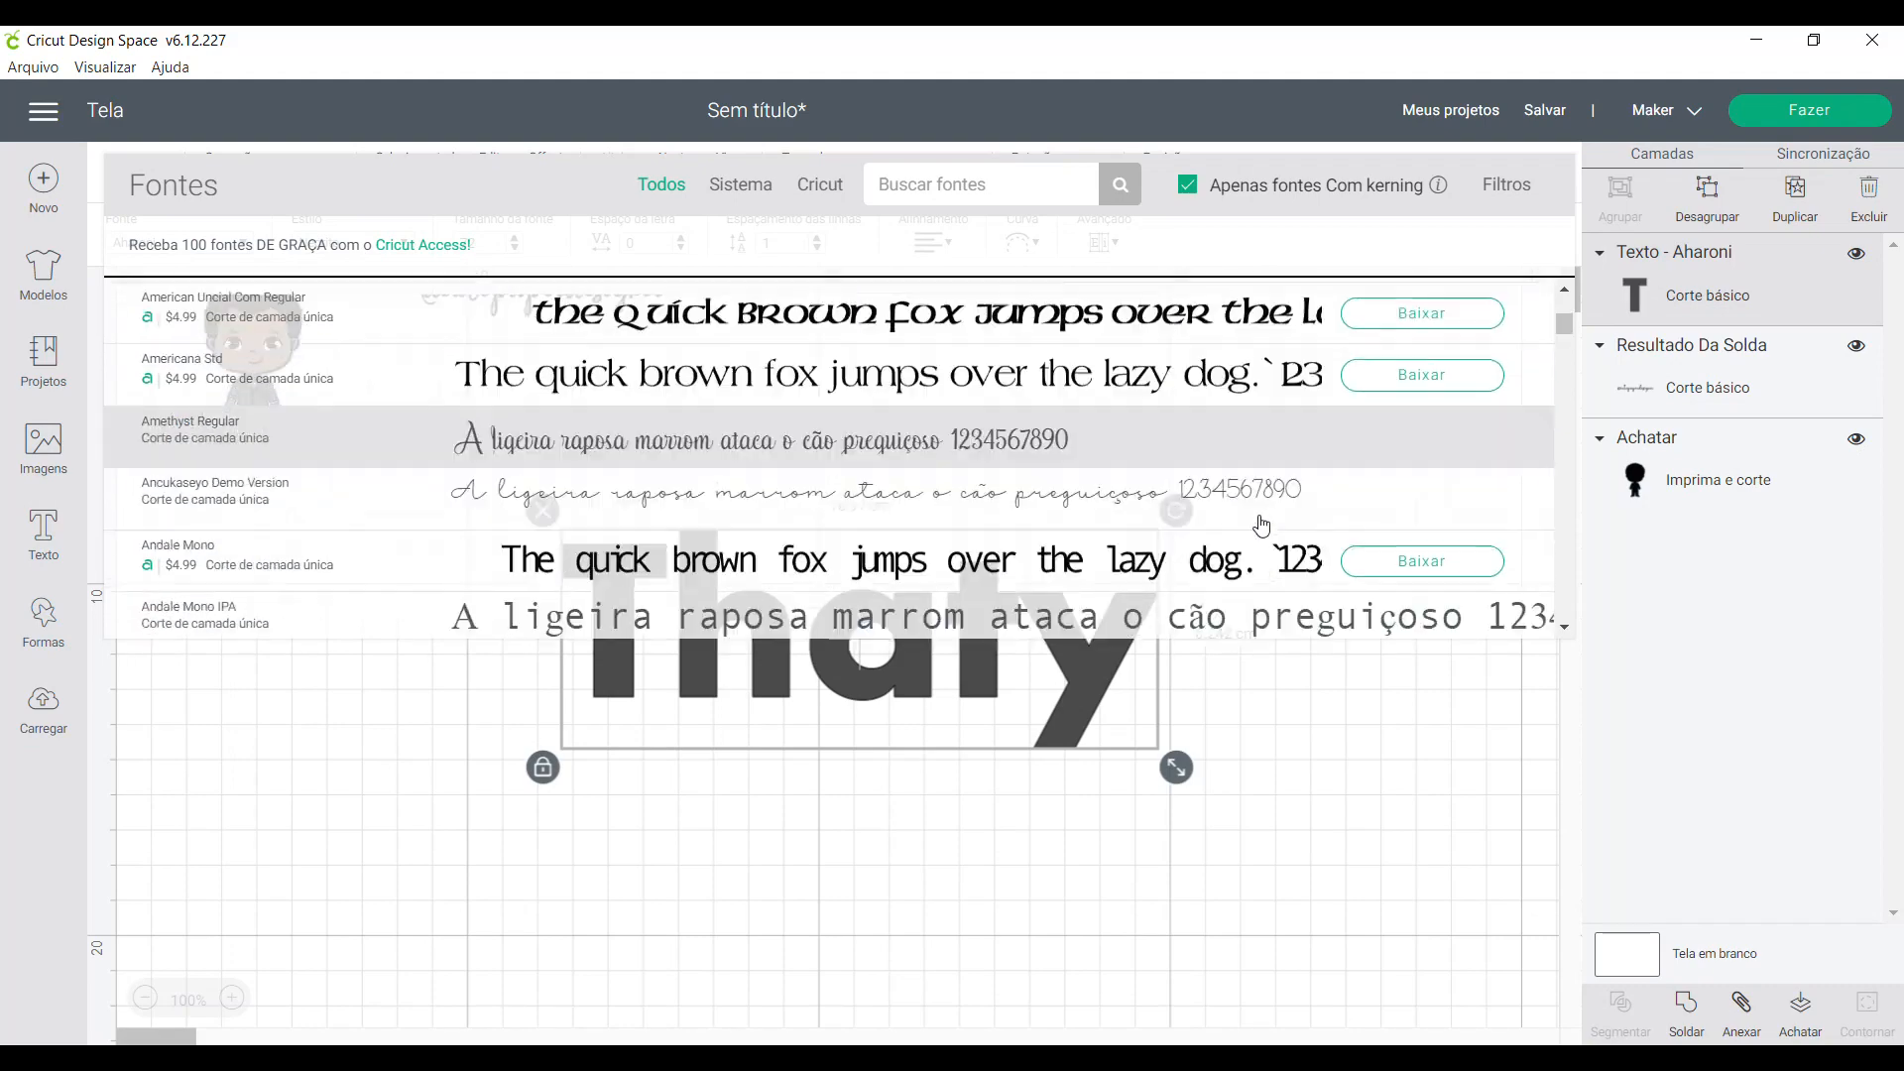
pyautogui.scroll(-10, 1262, 524)
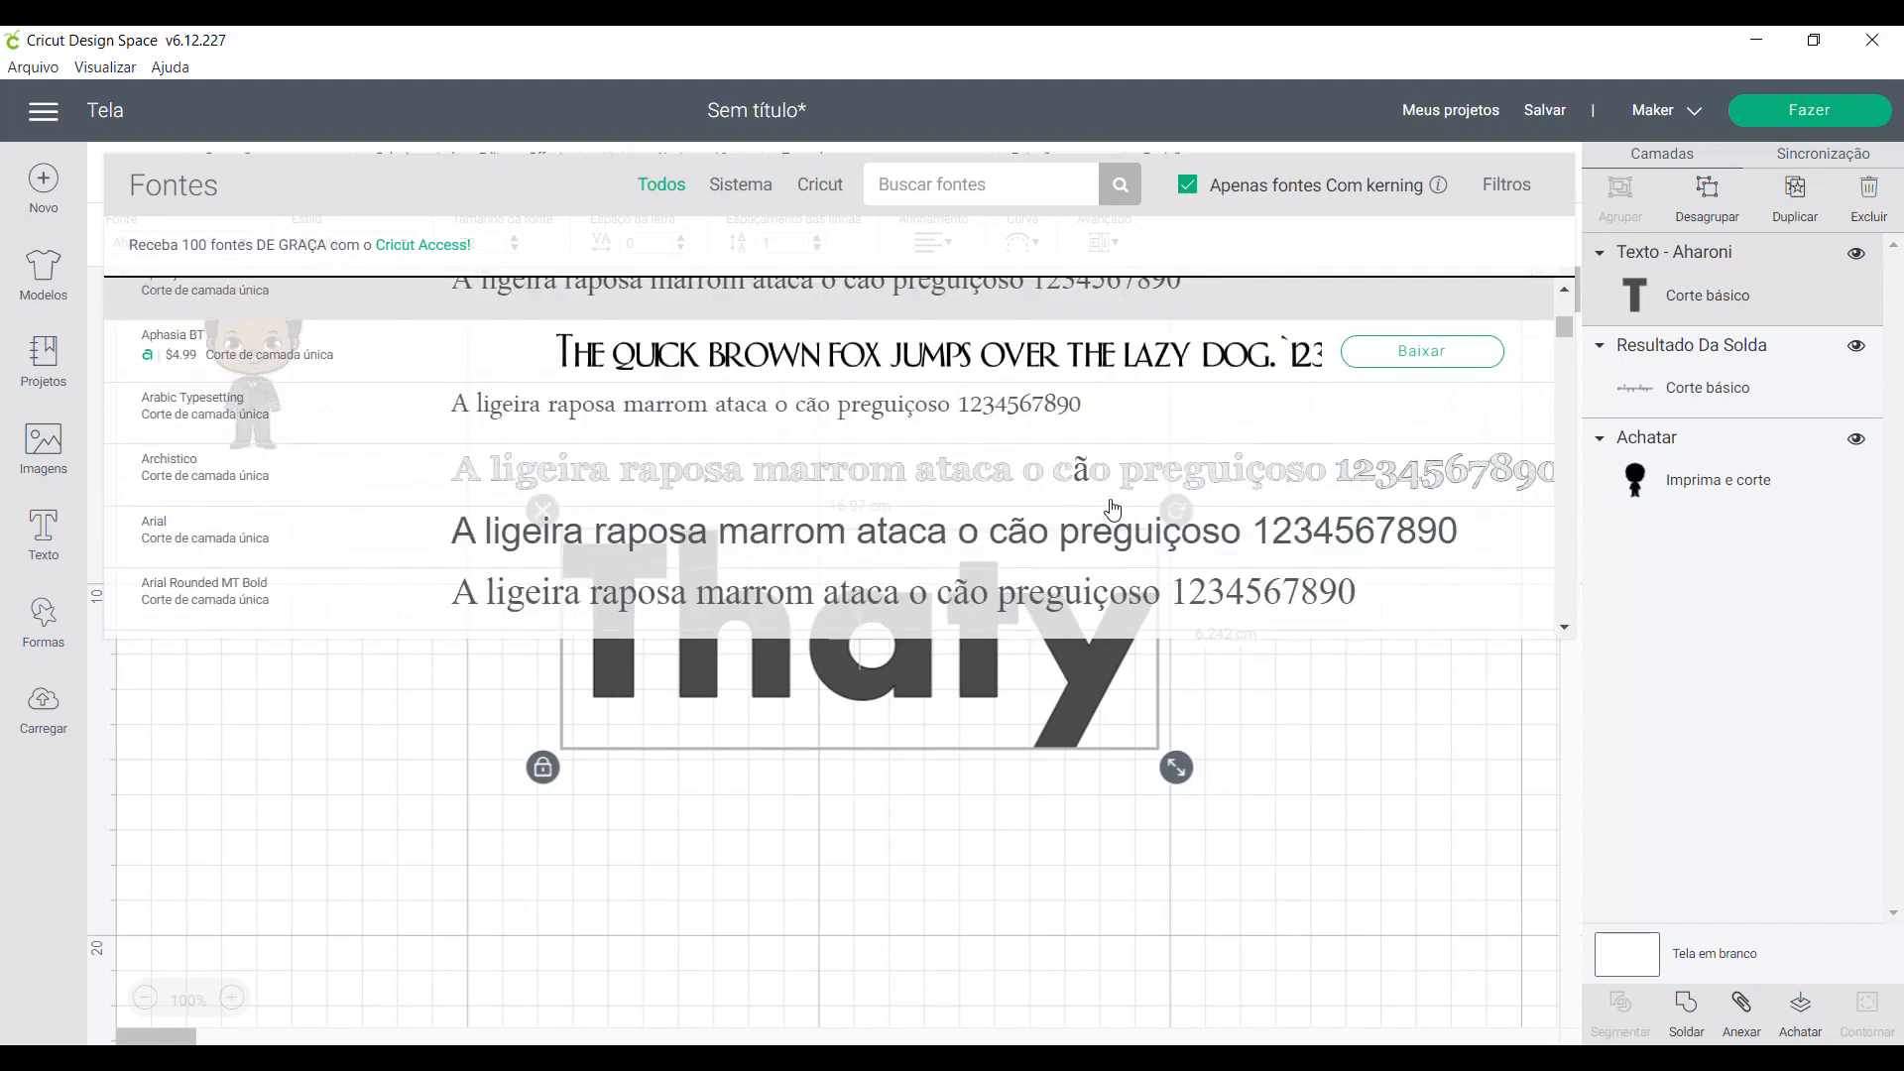
pyautogui.scroll(-6, 1018, 563)
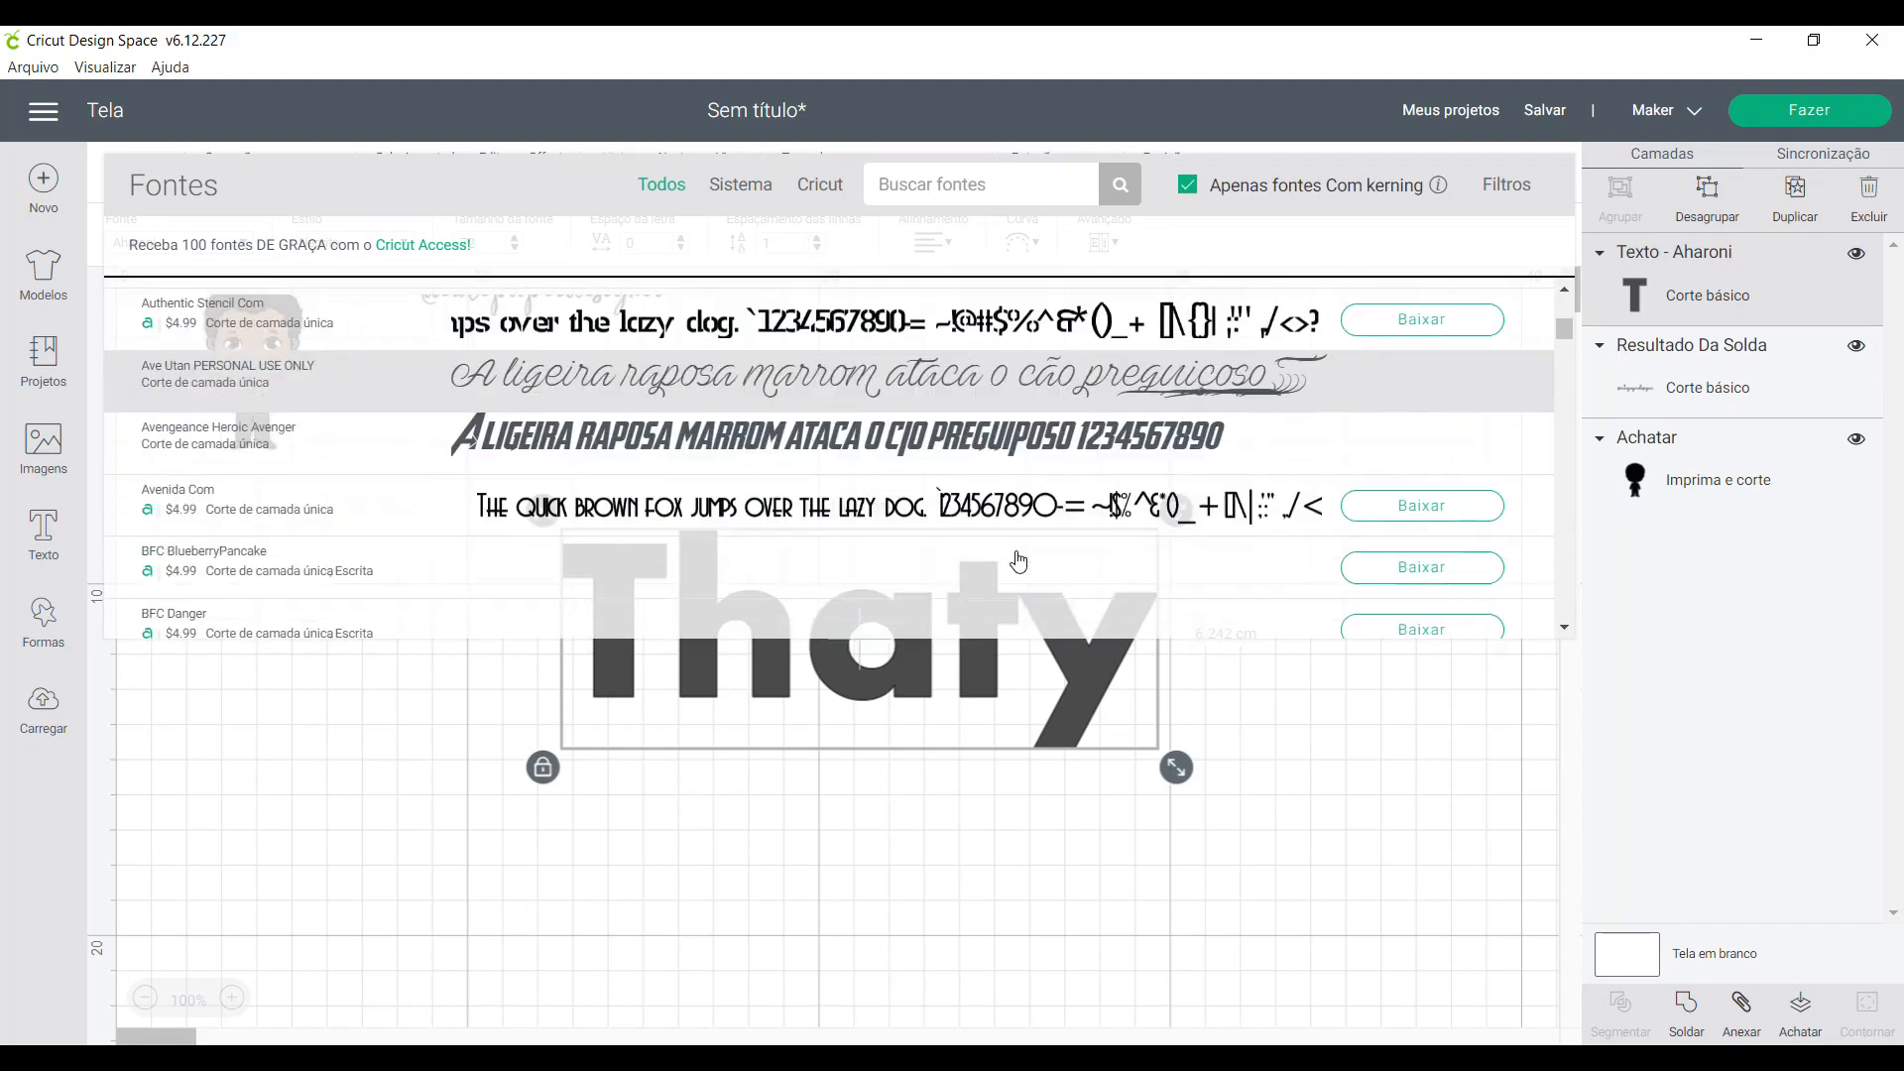
pyautogui.scroll(-2, 1019, 562)
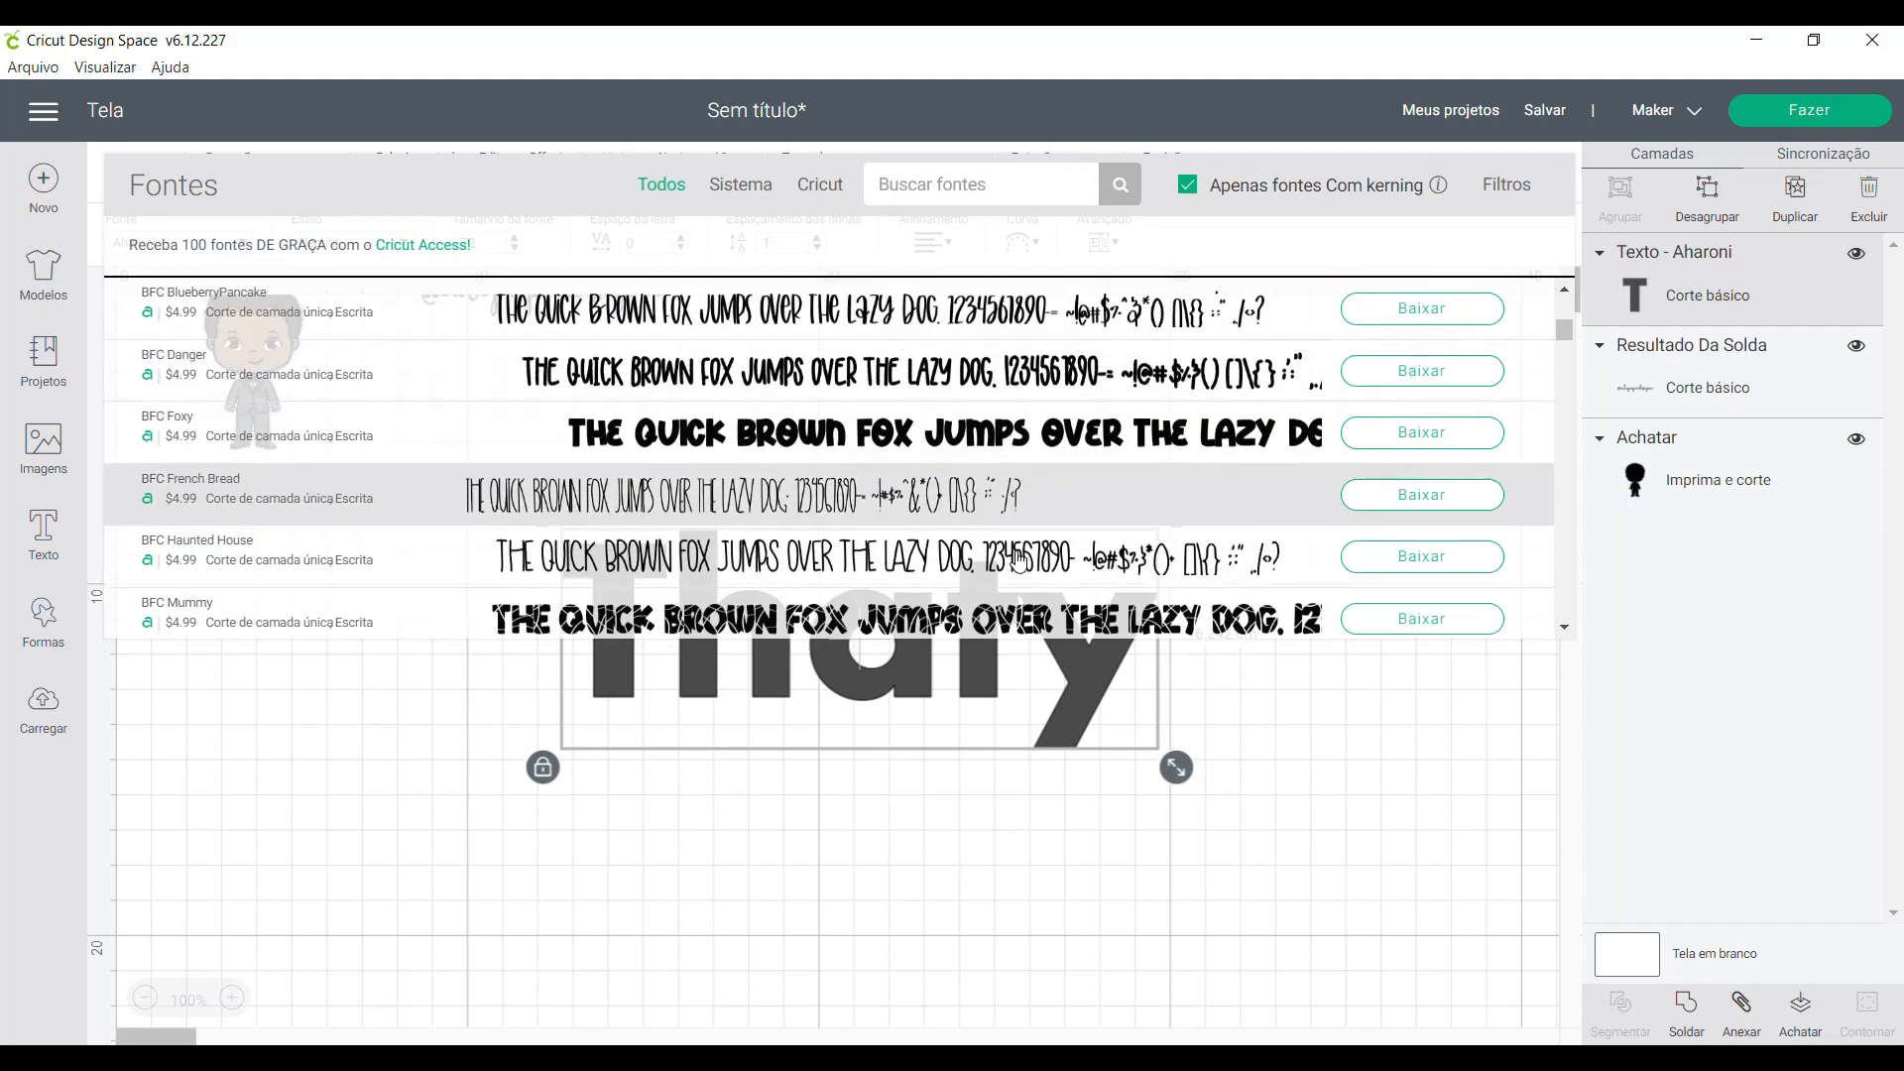
pyautogui.click(801, 432)
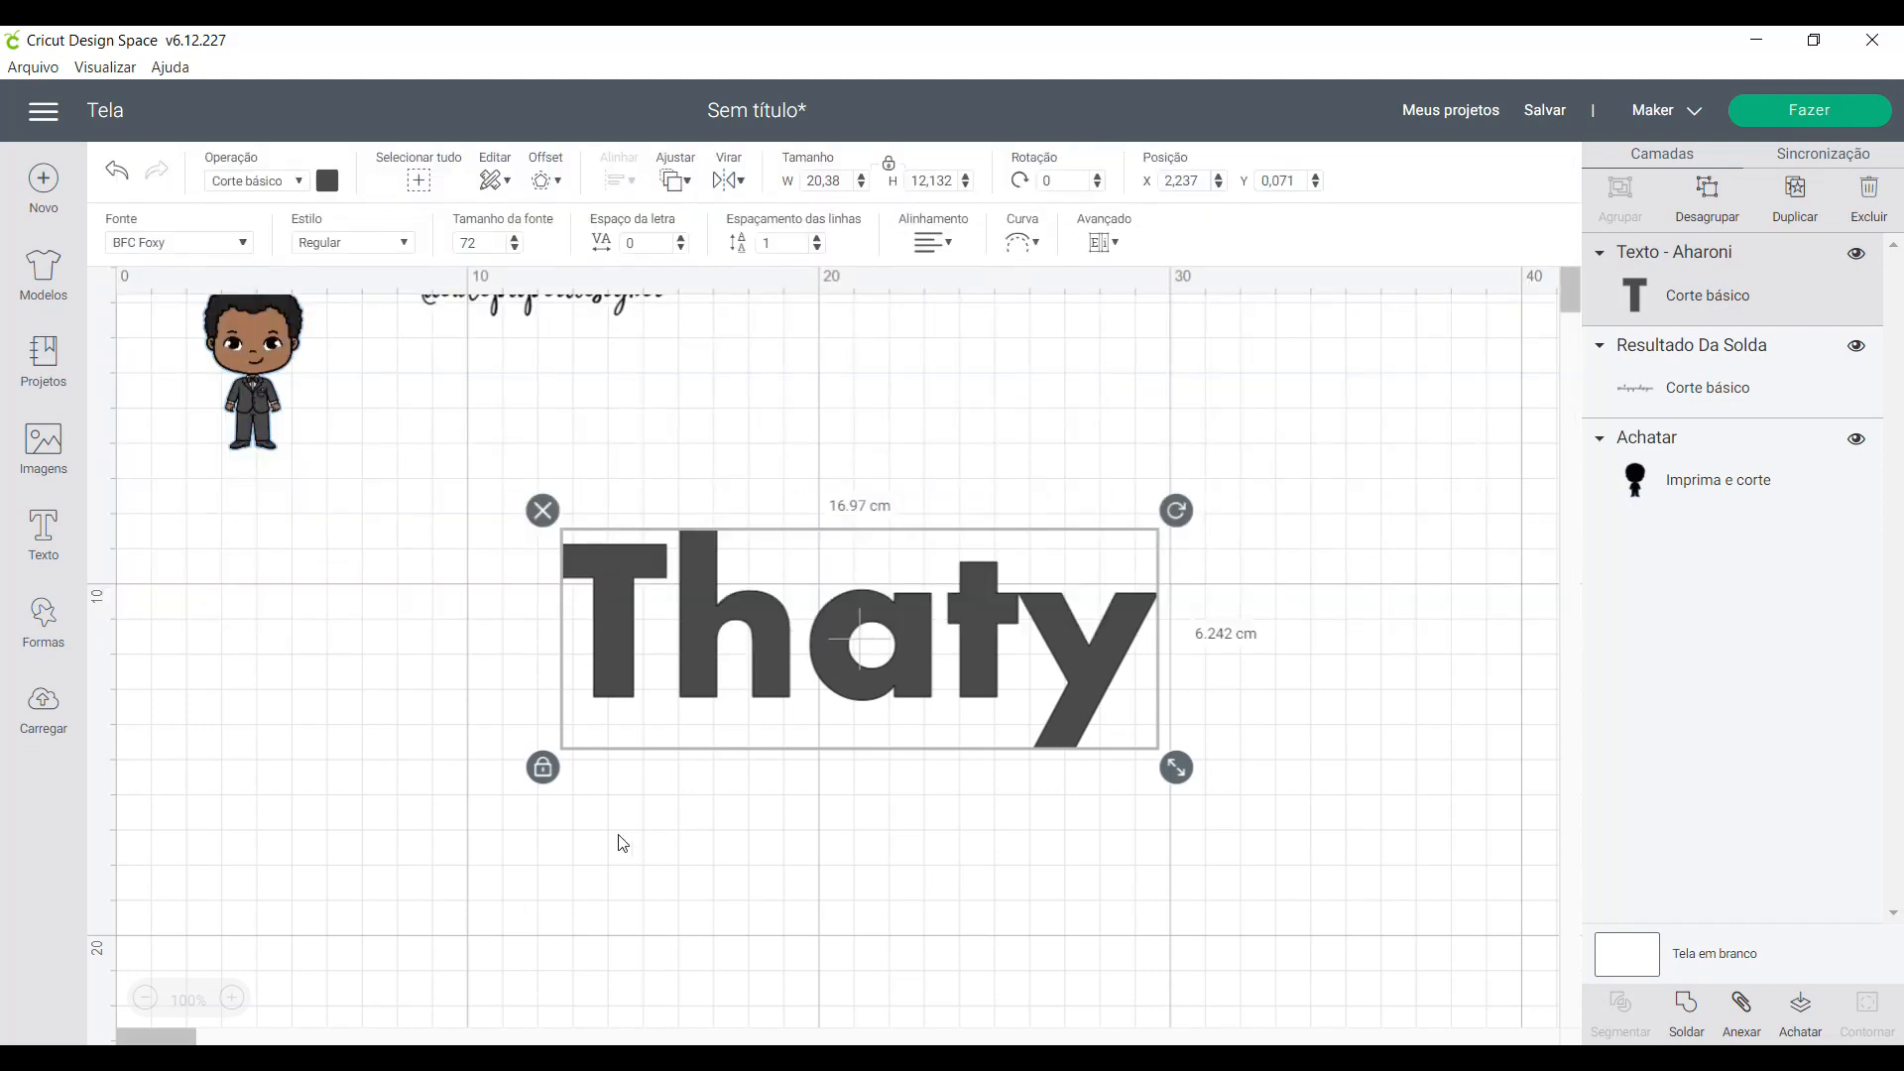
pyautogui.click(916, 838)
pyautogui.click(974, 697)
pyautogui.click(180, 250)
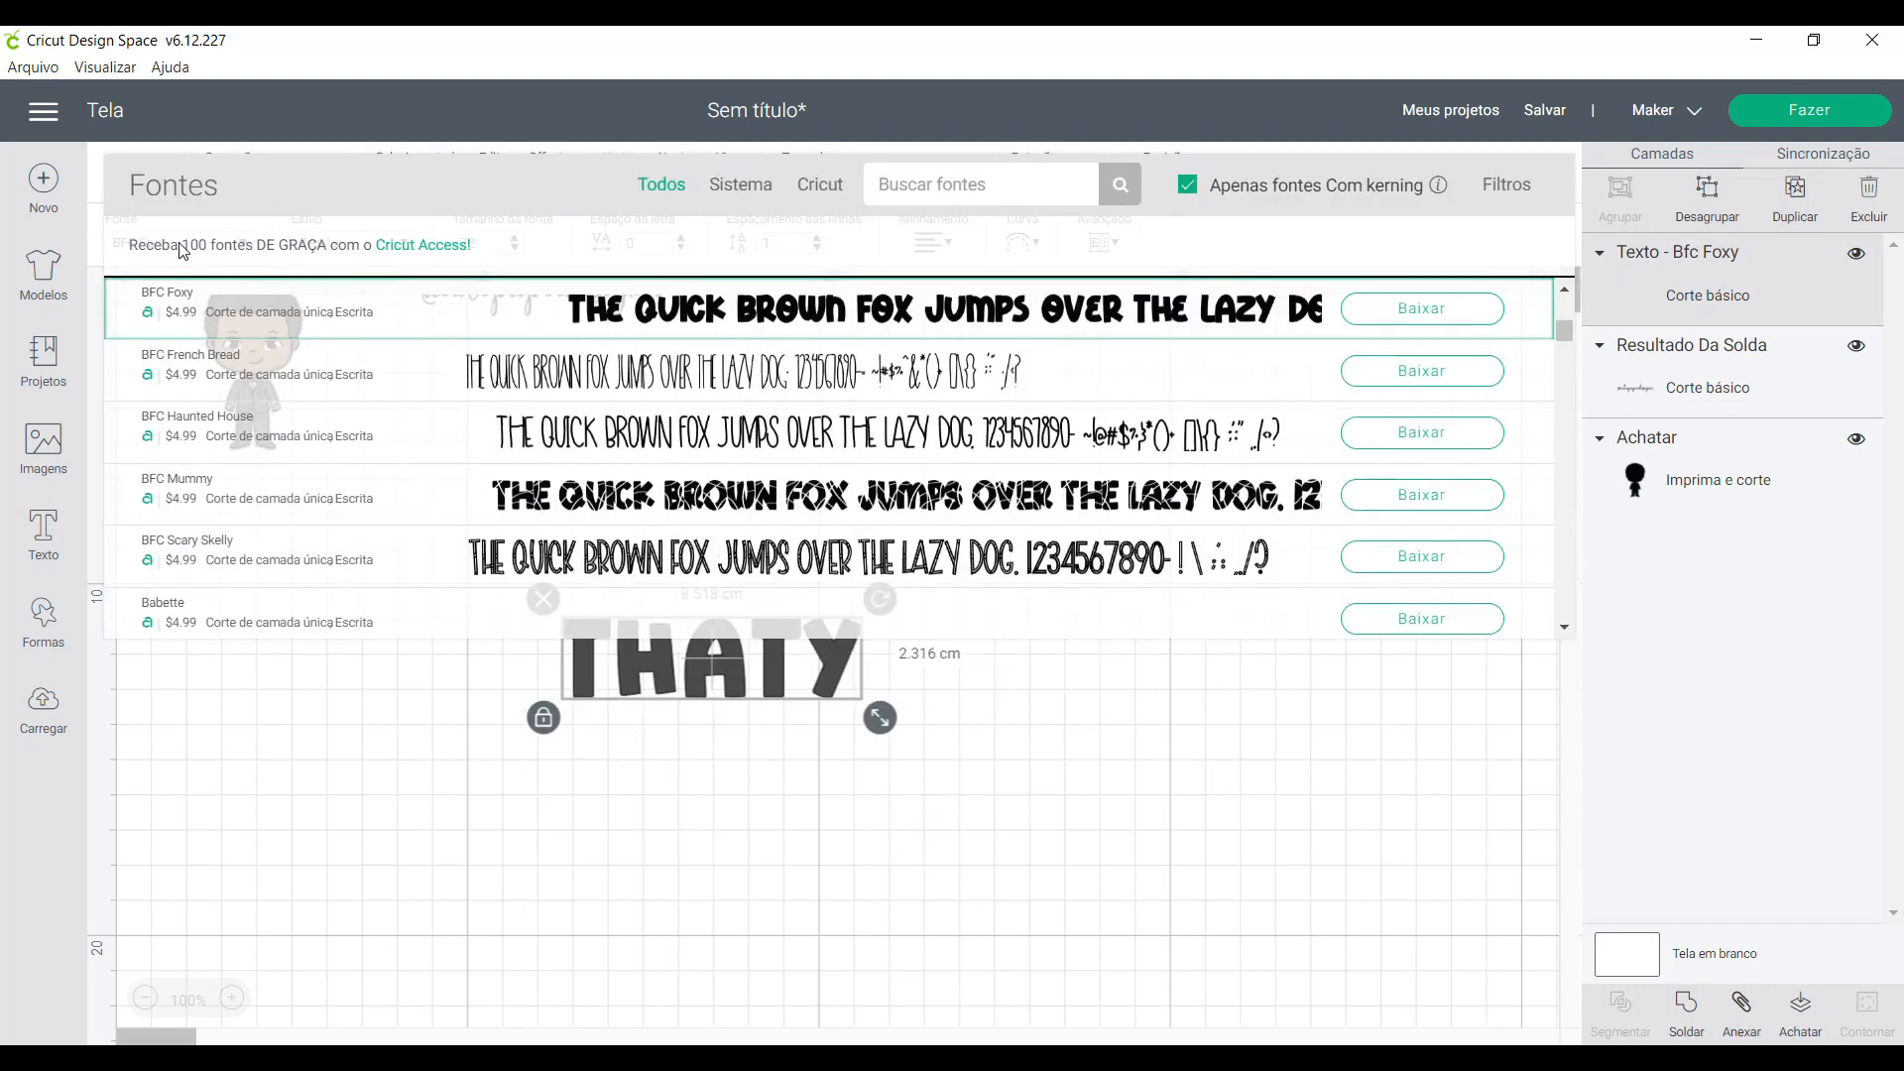
pyautogui.click(1216, 1021)
# - Enlarge the name text to about 28.7 cm wide and move it back below the boy
pyautogui.click(844, 692)
pyautogui.moveTo(886, 734); pyautogui.dragTo(1573, 926)
pyautogui.moveTo(1097, 837); pyautogui.dragTo(848, 765)
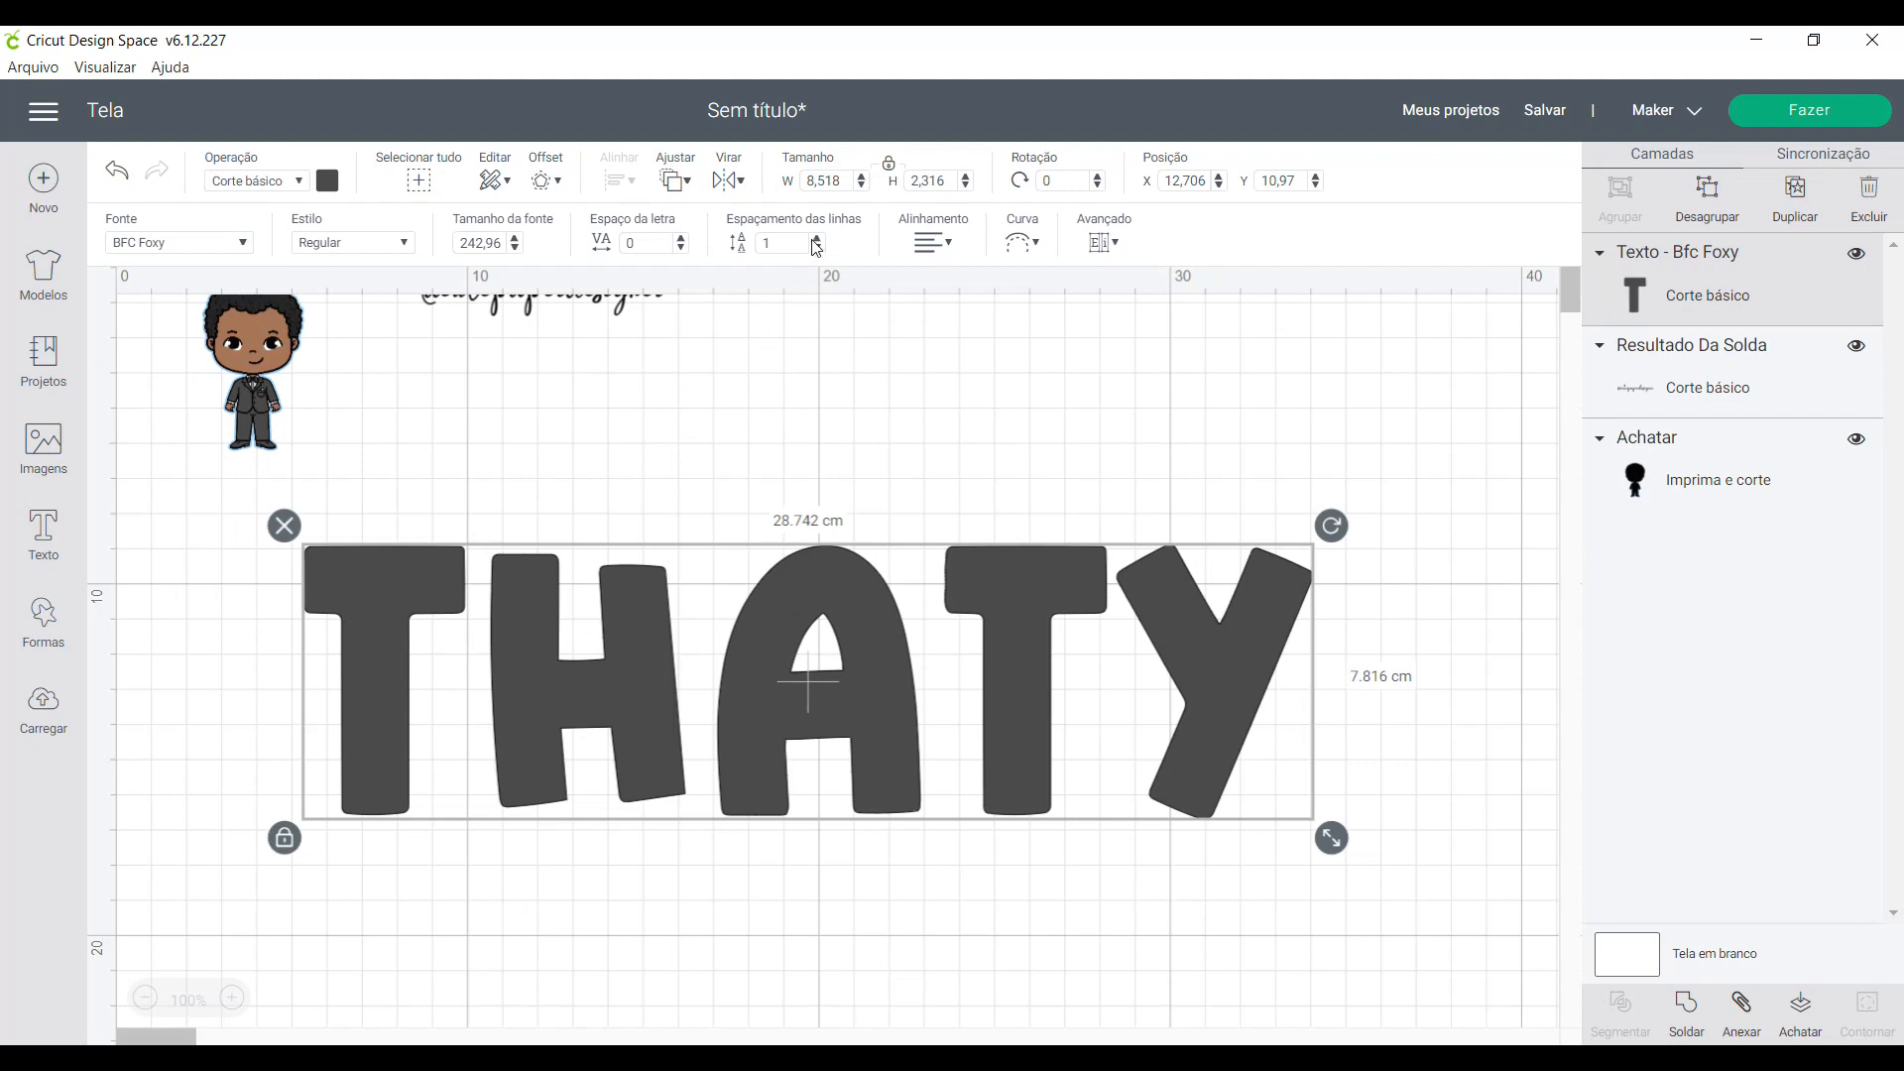
# - Tighten the name text's letter spacing to -0.6
pyautogui.click(682, 249)
pyautogui.click(681, 249)
pyautogui.click(682, 249)
pyautogui.click(681, 249)
pyautogui.click(681, 249)
pyautogui.click(681, 249)
pyautogui.click(681, 249)
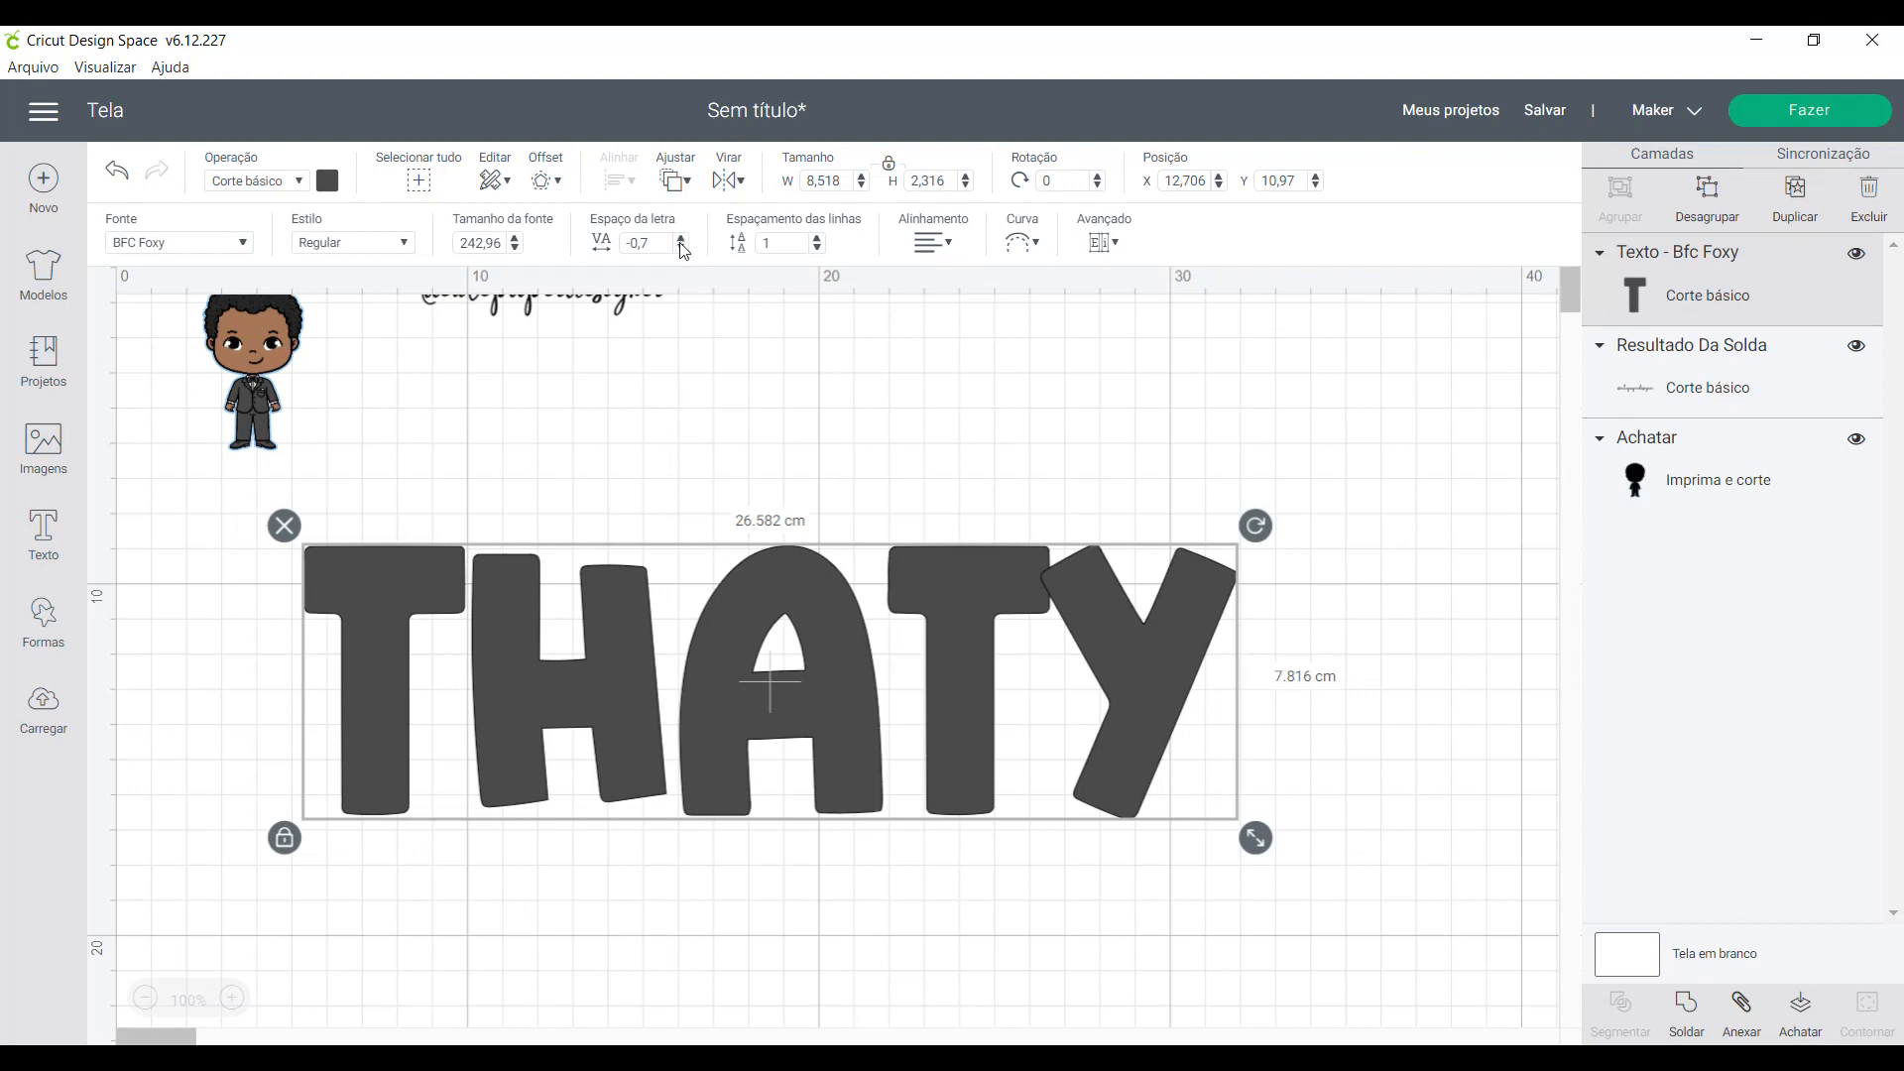
pyautogui.click(681, 238)
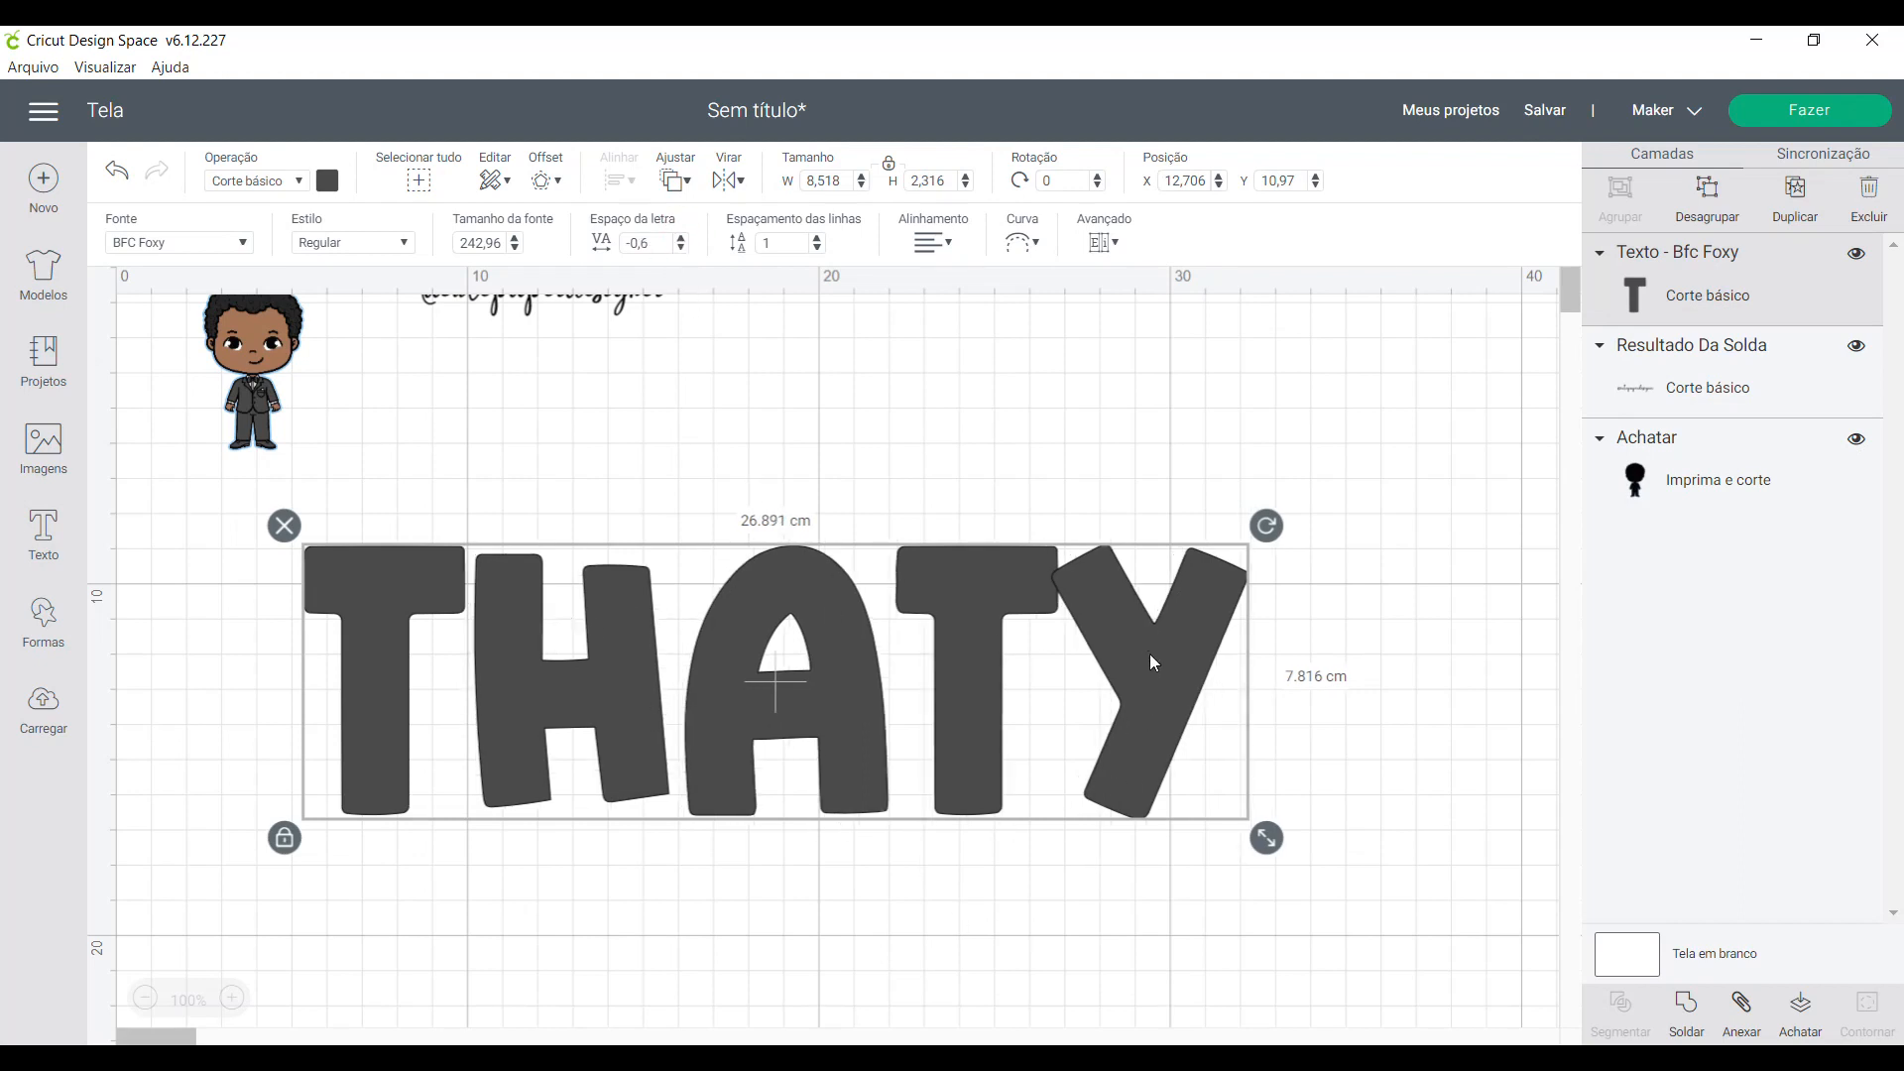
# - Move the name text slightly down, ungroup it into separate letters and shift the last letter clear of its neighbour
pyautogui.moveTo(1155, 647); pyautogui.dragTo(1169, 719)
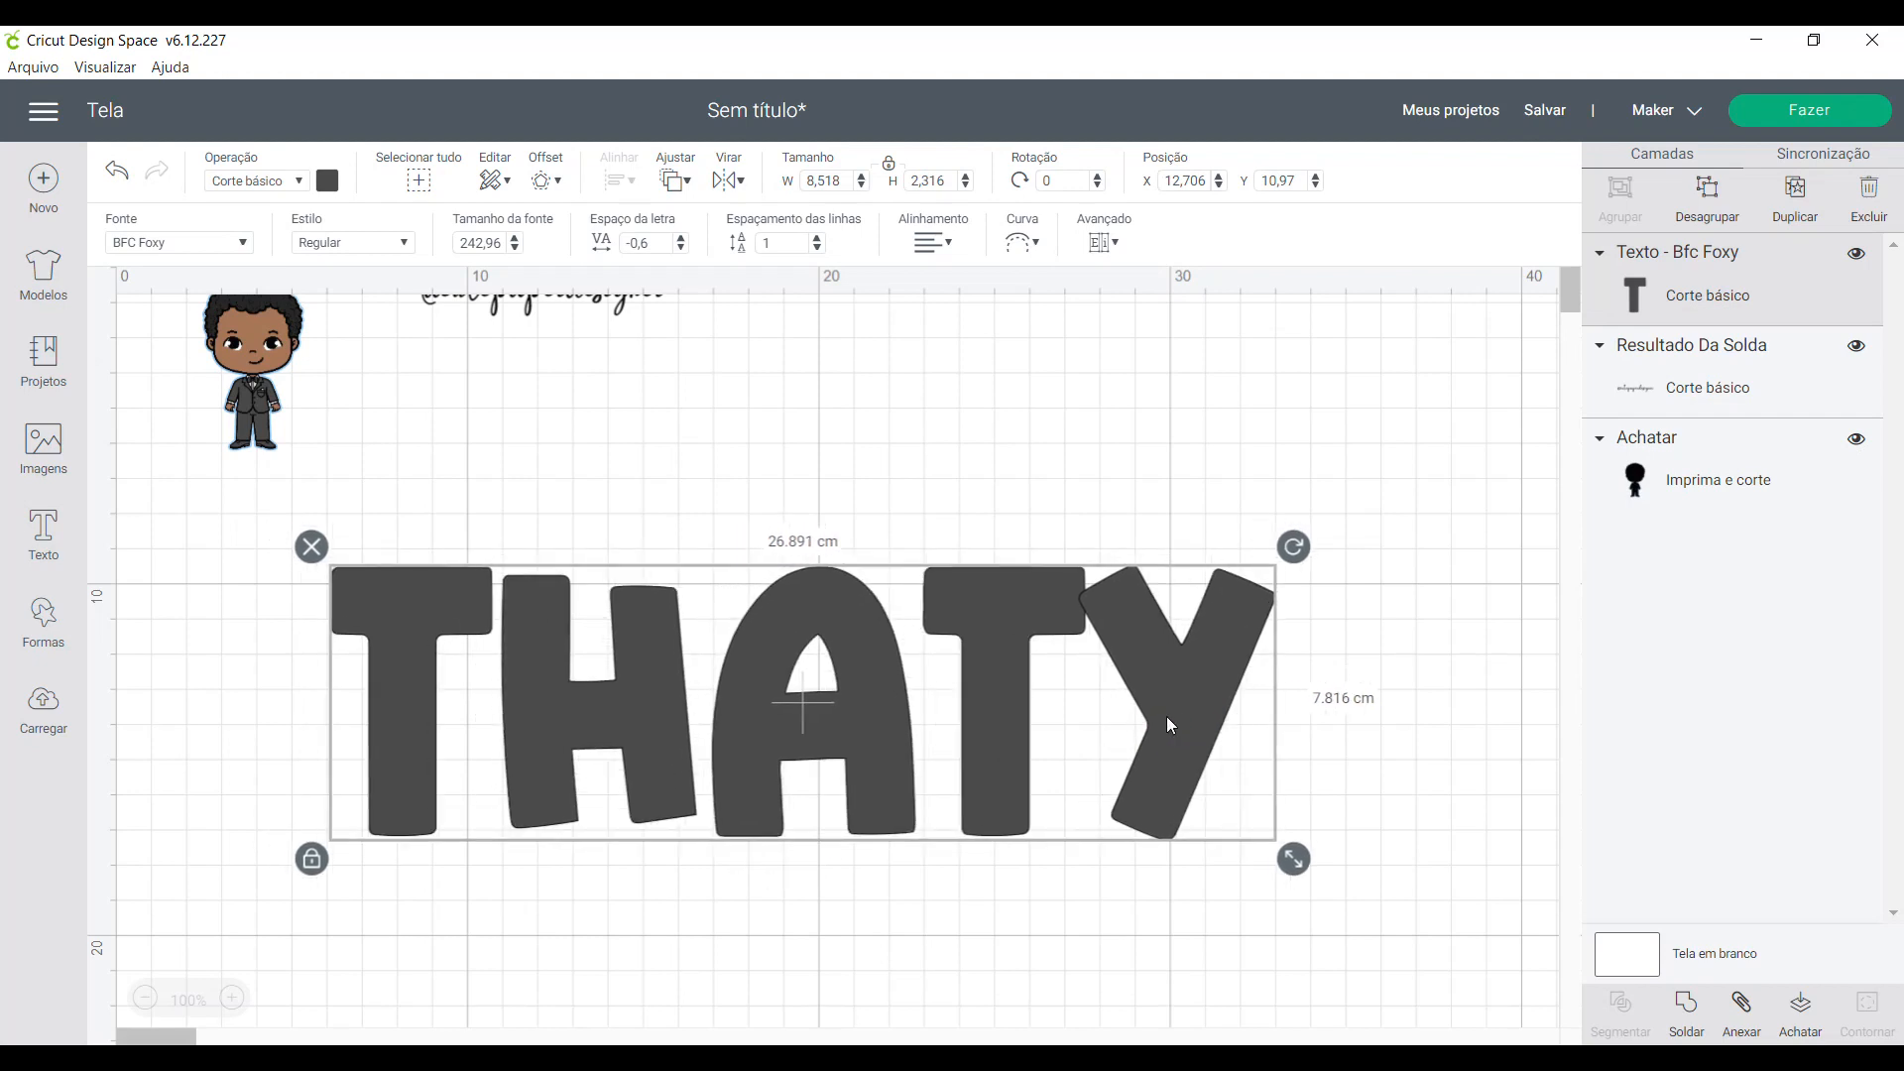
pyautogui.rightClick(1167, 718)
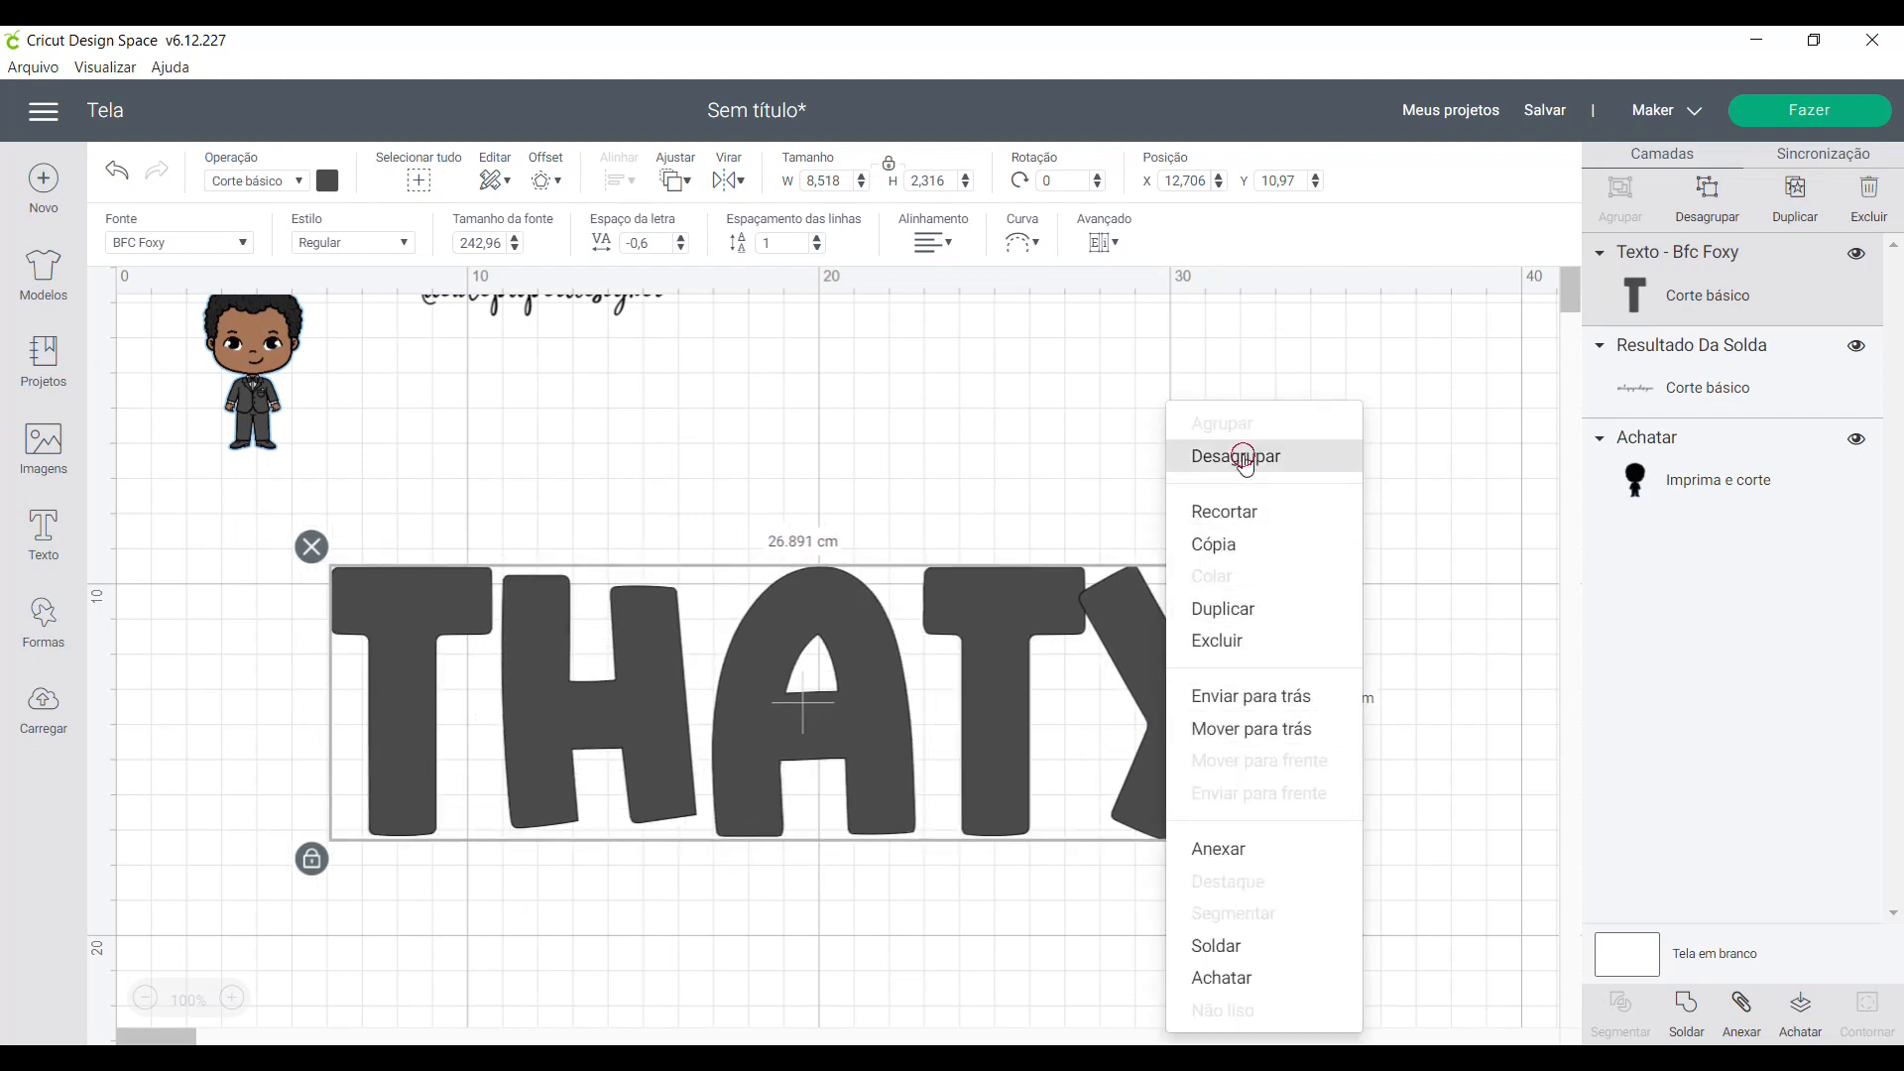
pyautogui.click(1243, 459)
pyautogui.click(1180, 687)
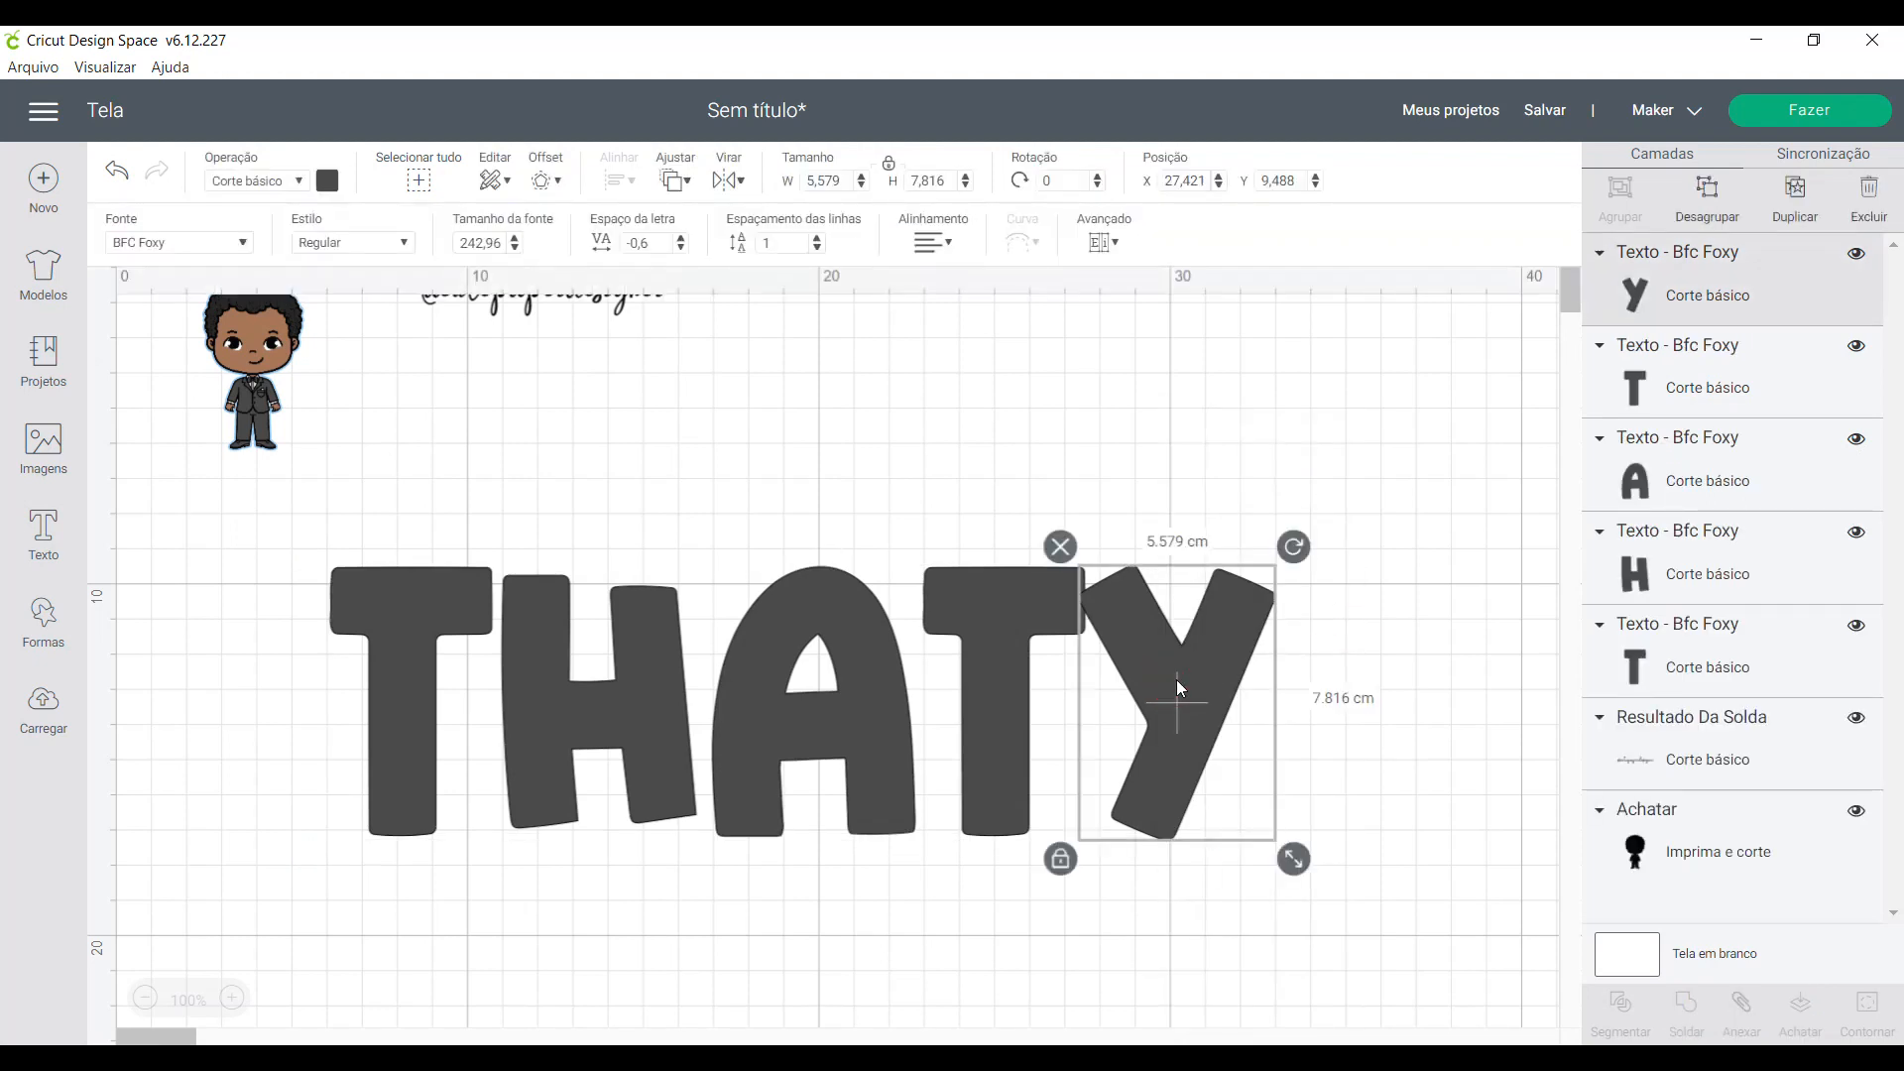
pyautogui.press('Right')
pyautogui.press('Right')
pyautogui.press('Right')
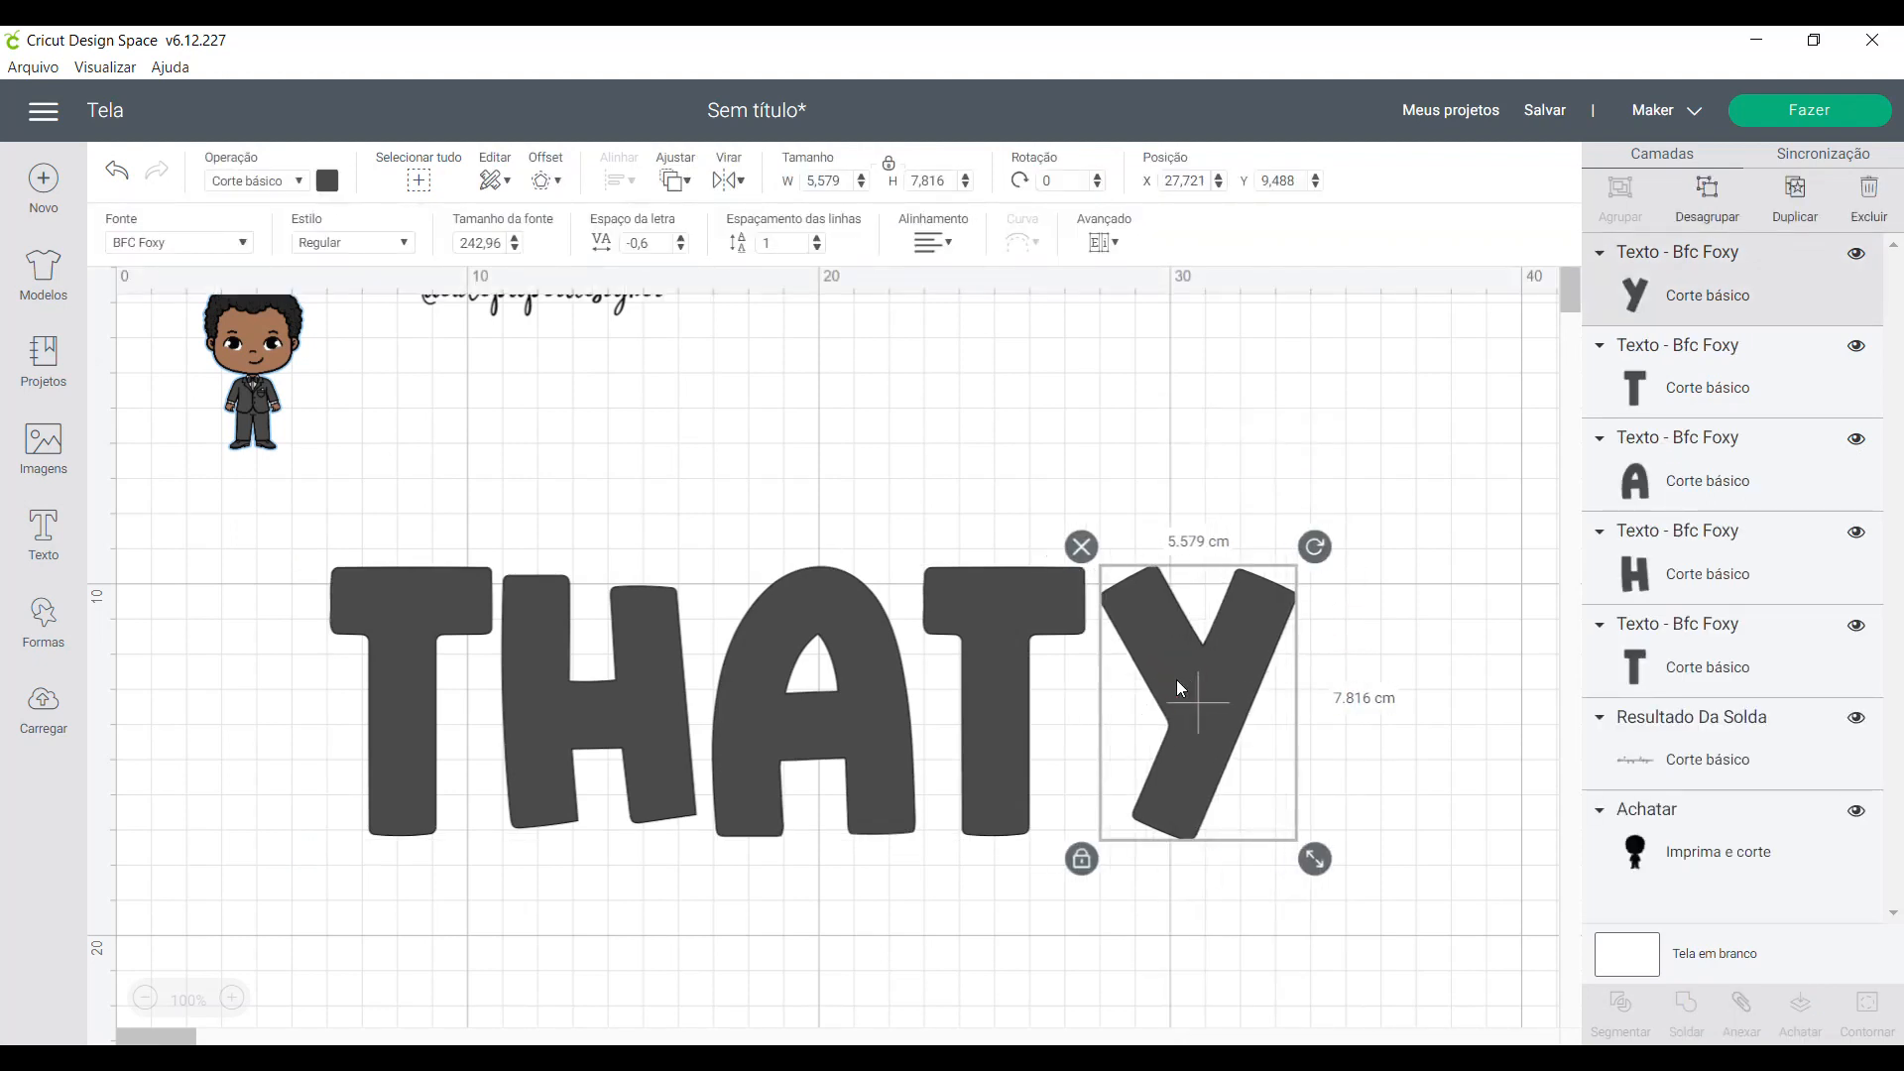
pyautogui.press('Right')
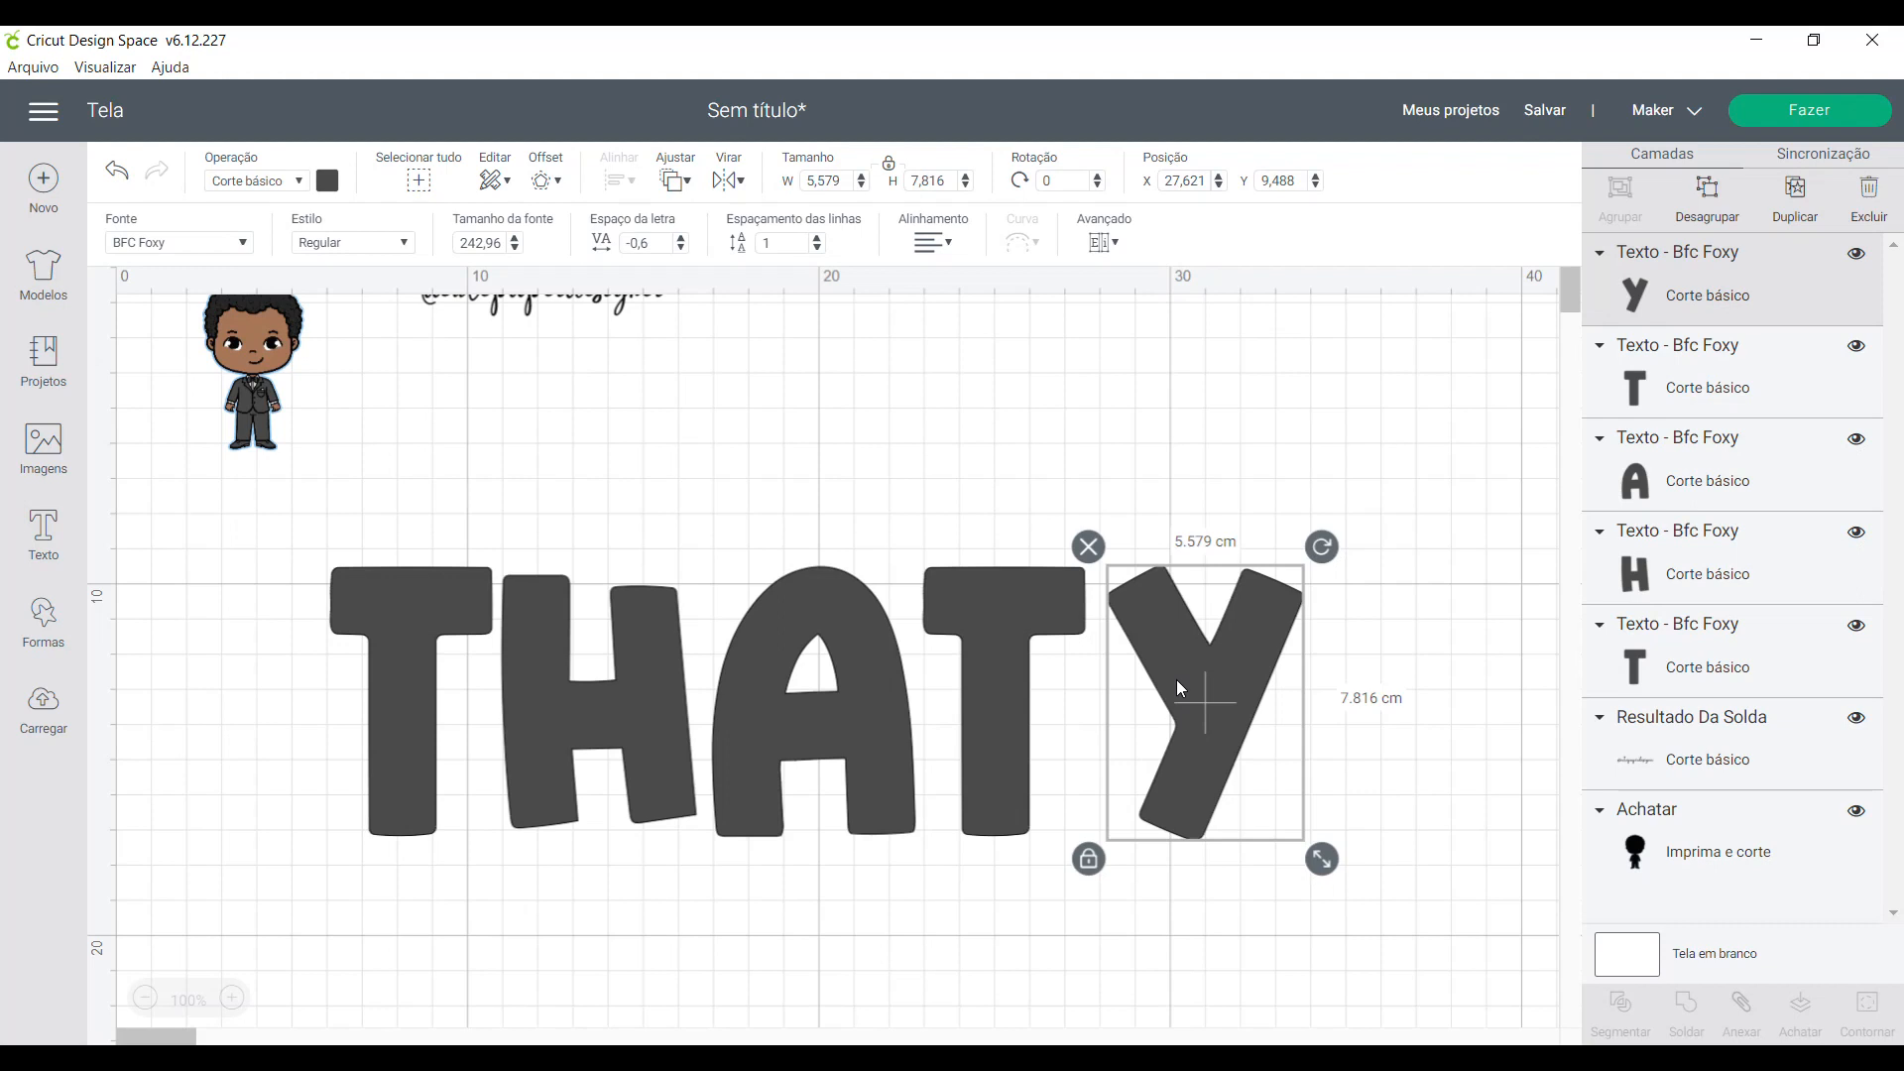
# - Move the last three letters closer to the ones before them to close the gaps in the name
pyautogui.moveTo(1180, 680); pyautogui.dragTo(1163, 680)
pyautogui.moveTo(1324, 844); pyautogui.dragTo(927, 585)
pyautogui.moveTo(1426, 858); pyautogui.dragTo(750, 678)
# - Attach all five letters of the name together and move the name slightly down
pyautogui.moveTo(1363, 936); pyautogui.dragTo(280, 520)
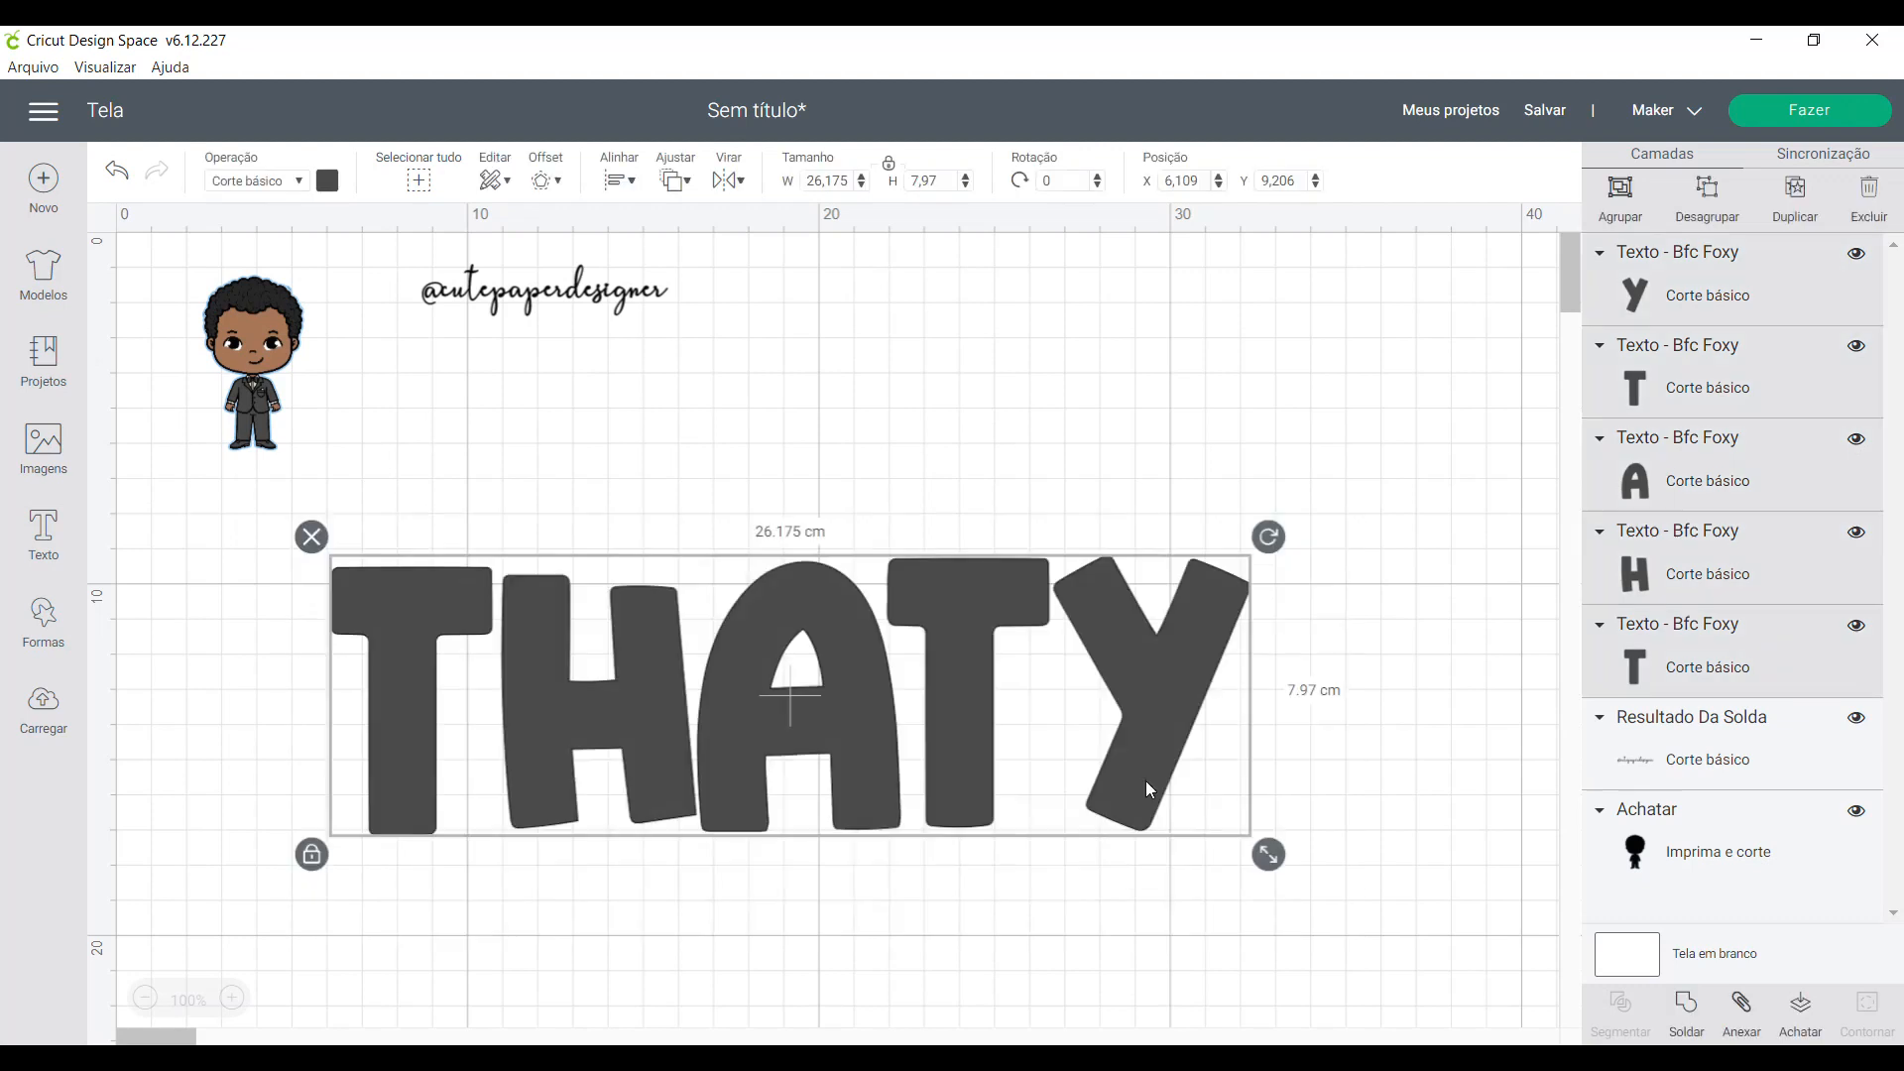
pyautogui.click(1741, 1007)
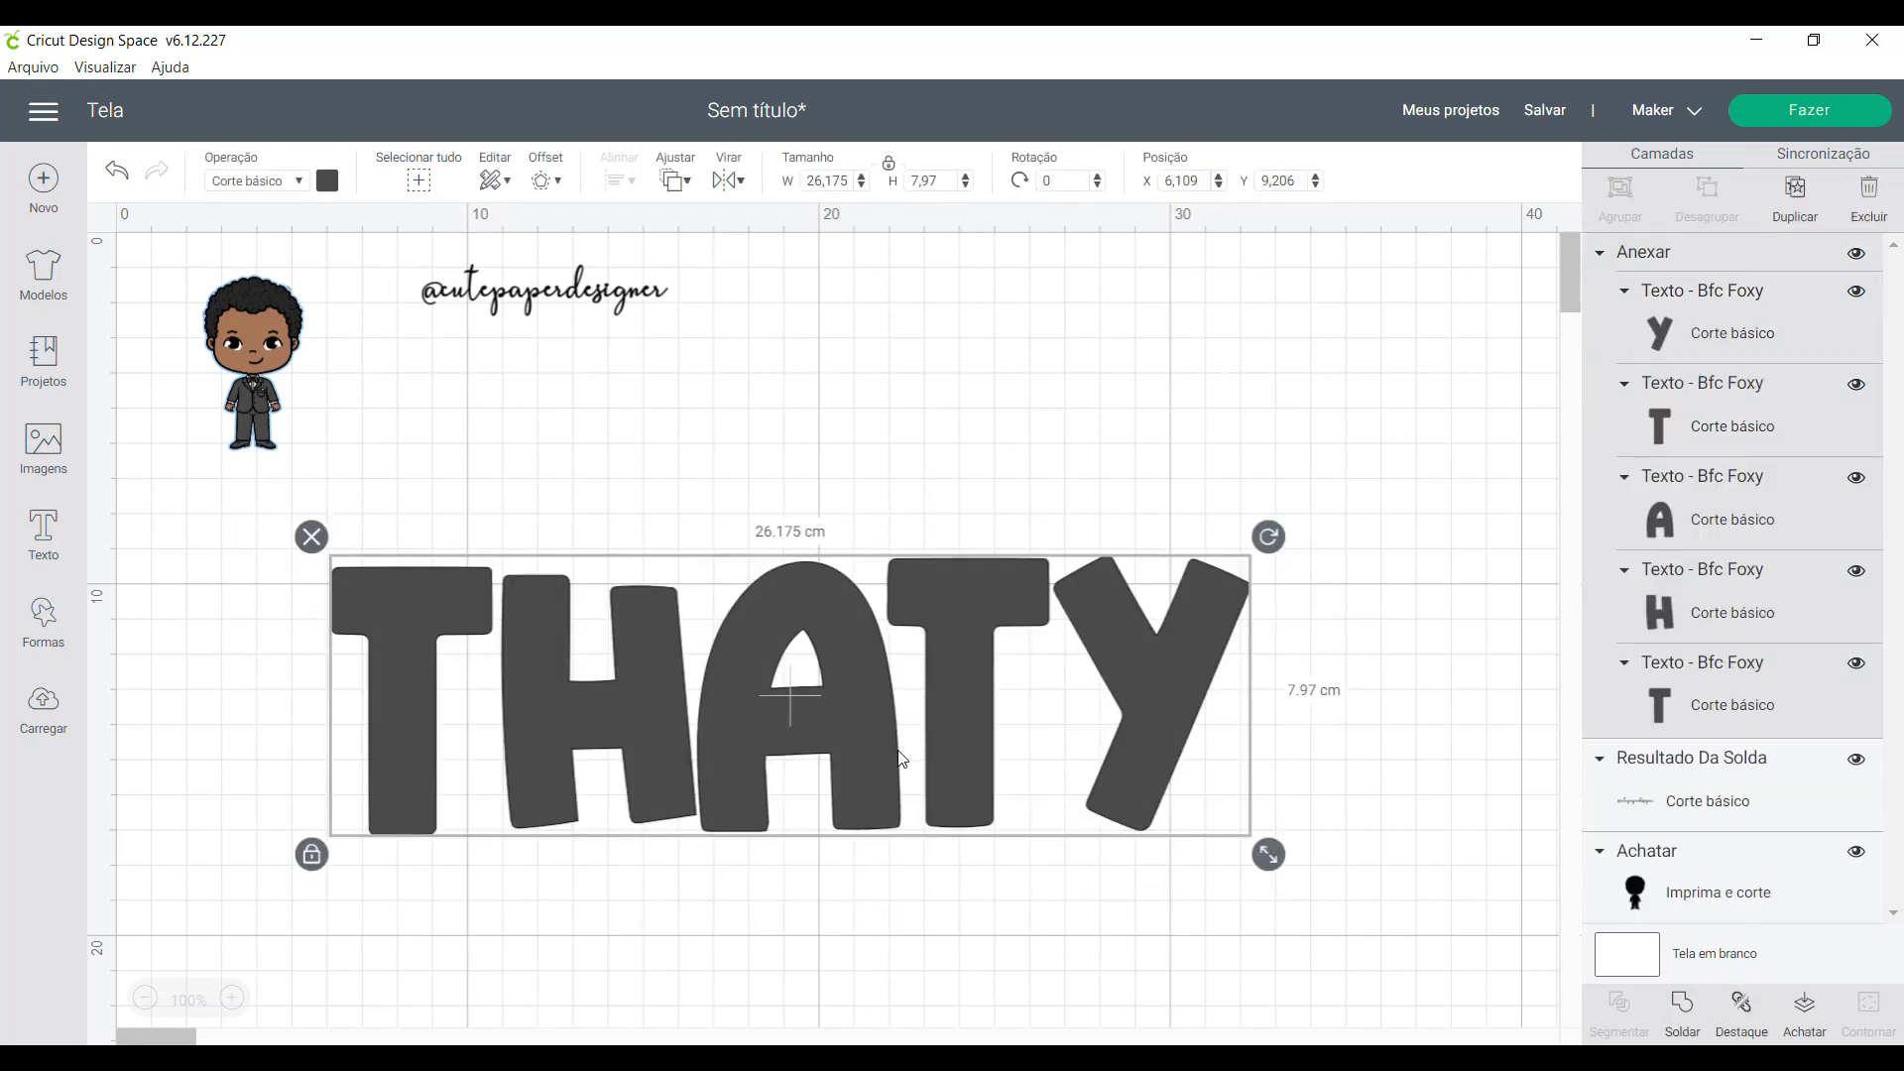
pyautogui.moveTo(884, 766); pyautogui.dragTo(883, 783)
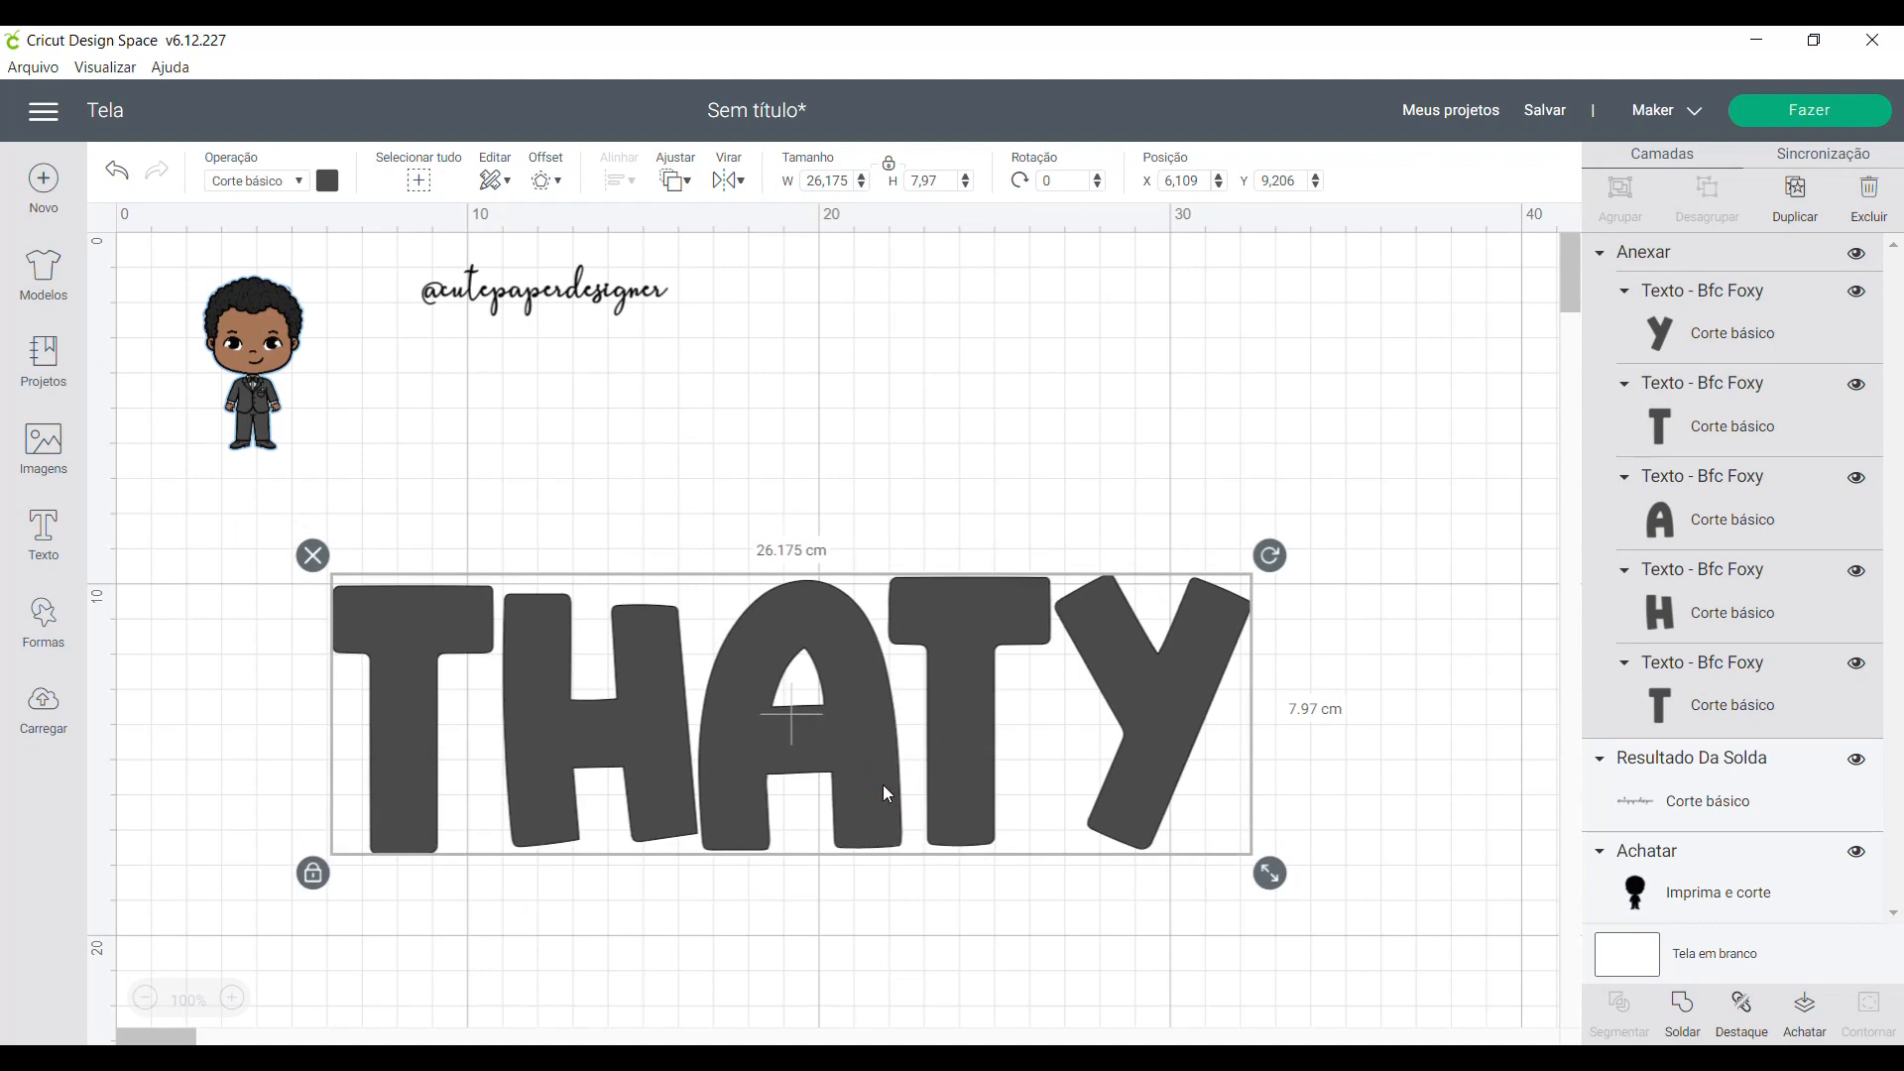
# - Change the attached letters' color to light blue
pyautogui.click(326, 180)
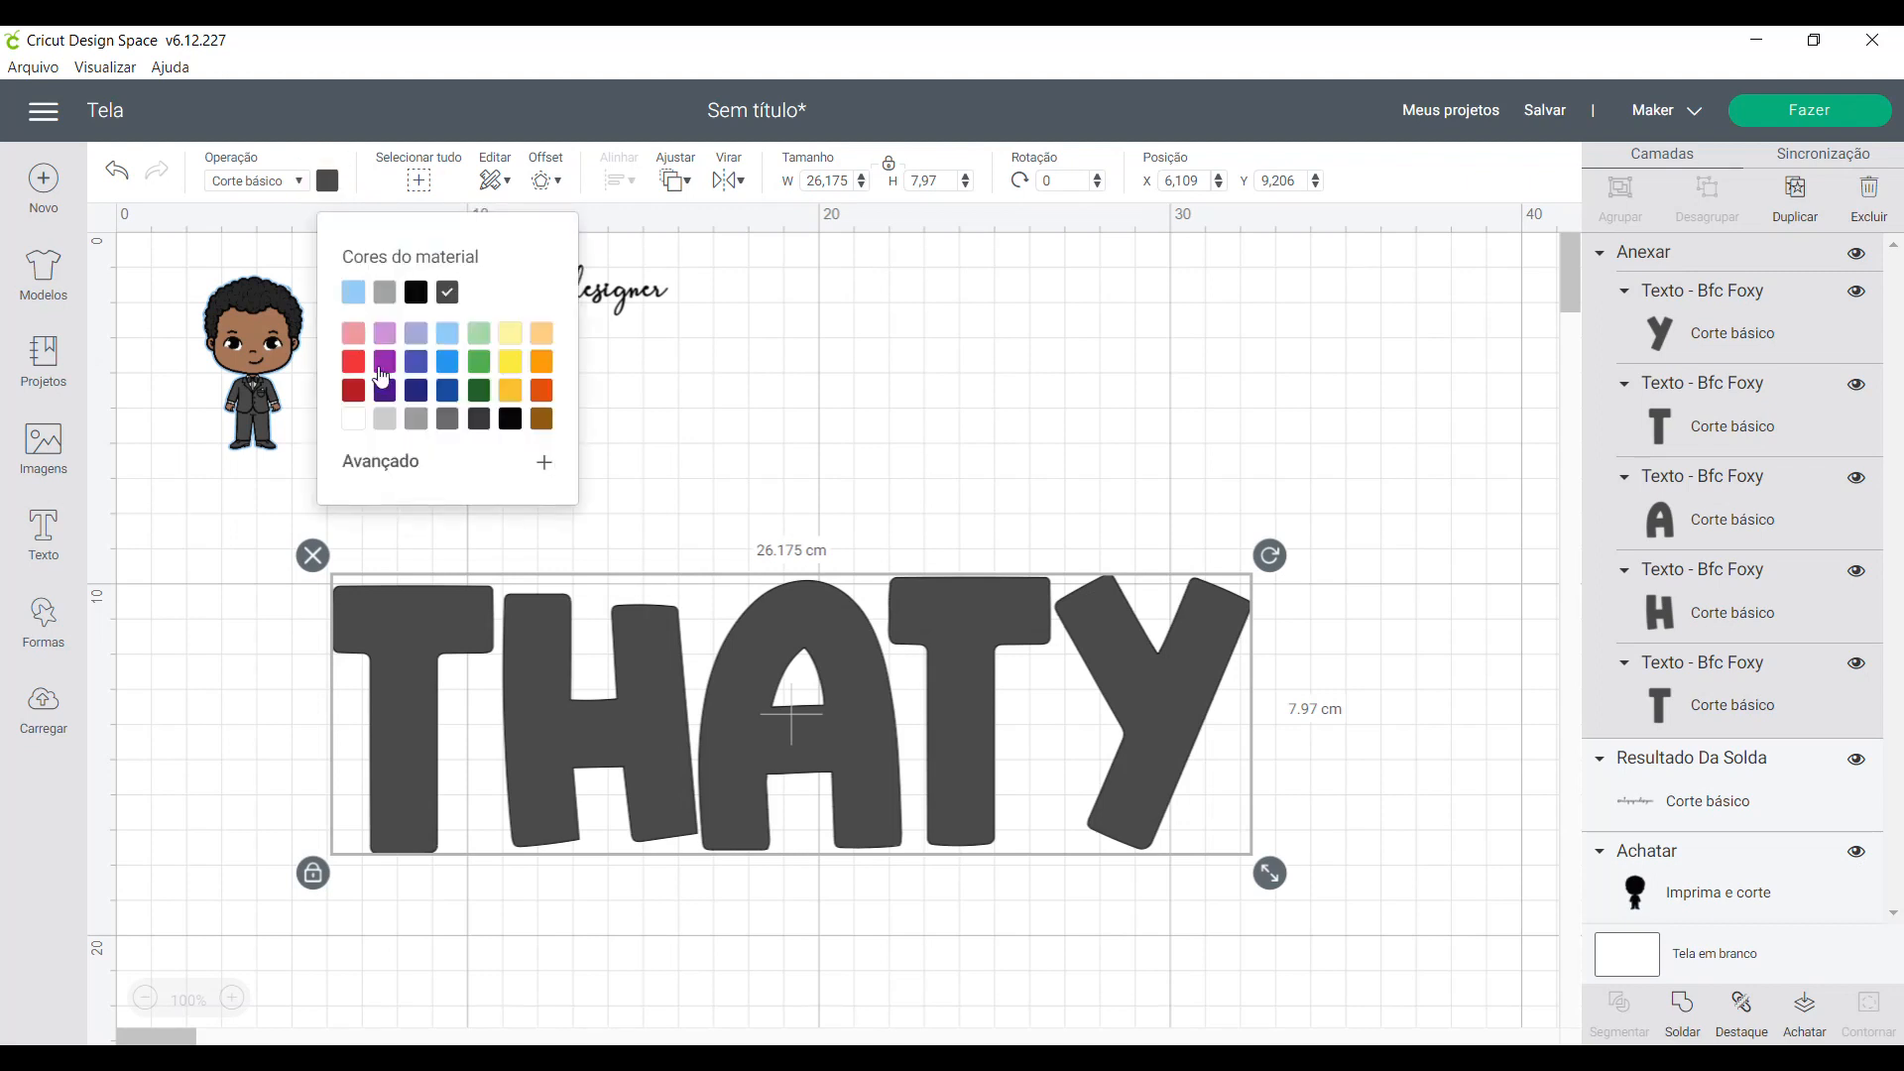
pyautogui.click(353, 292)
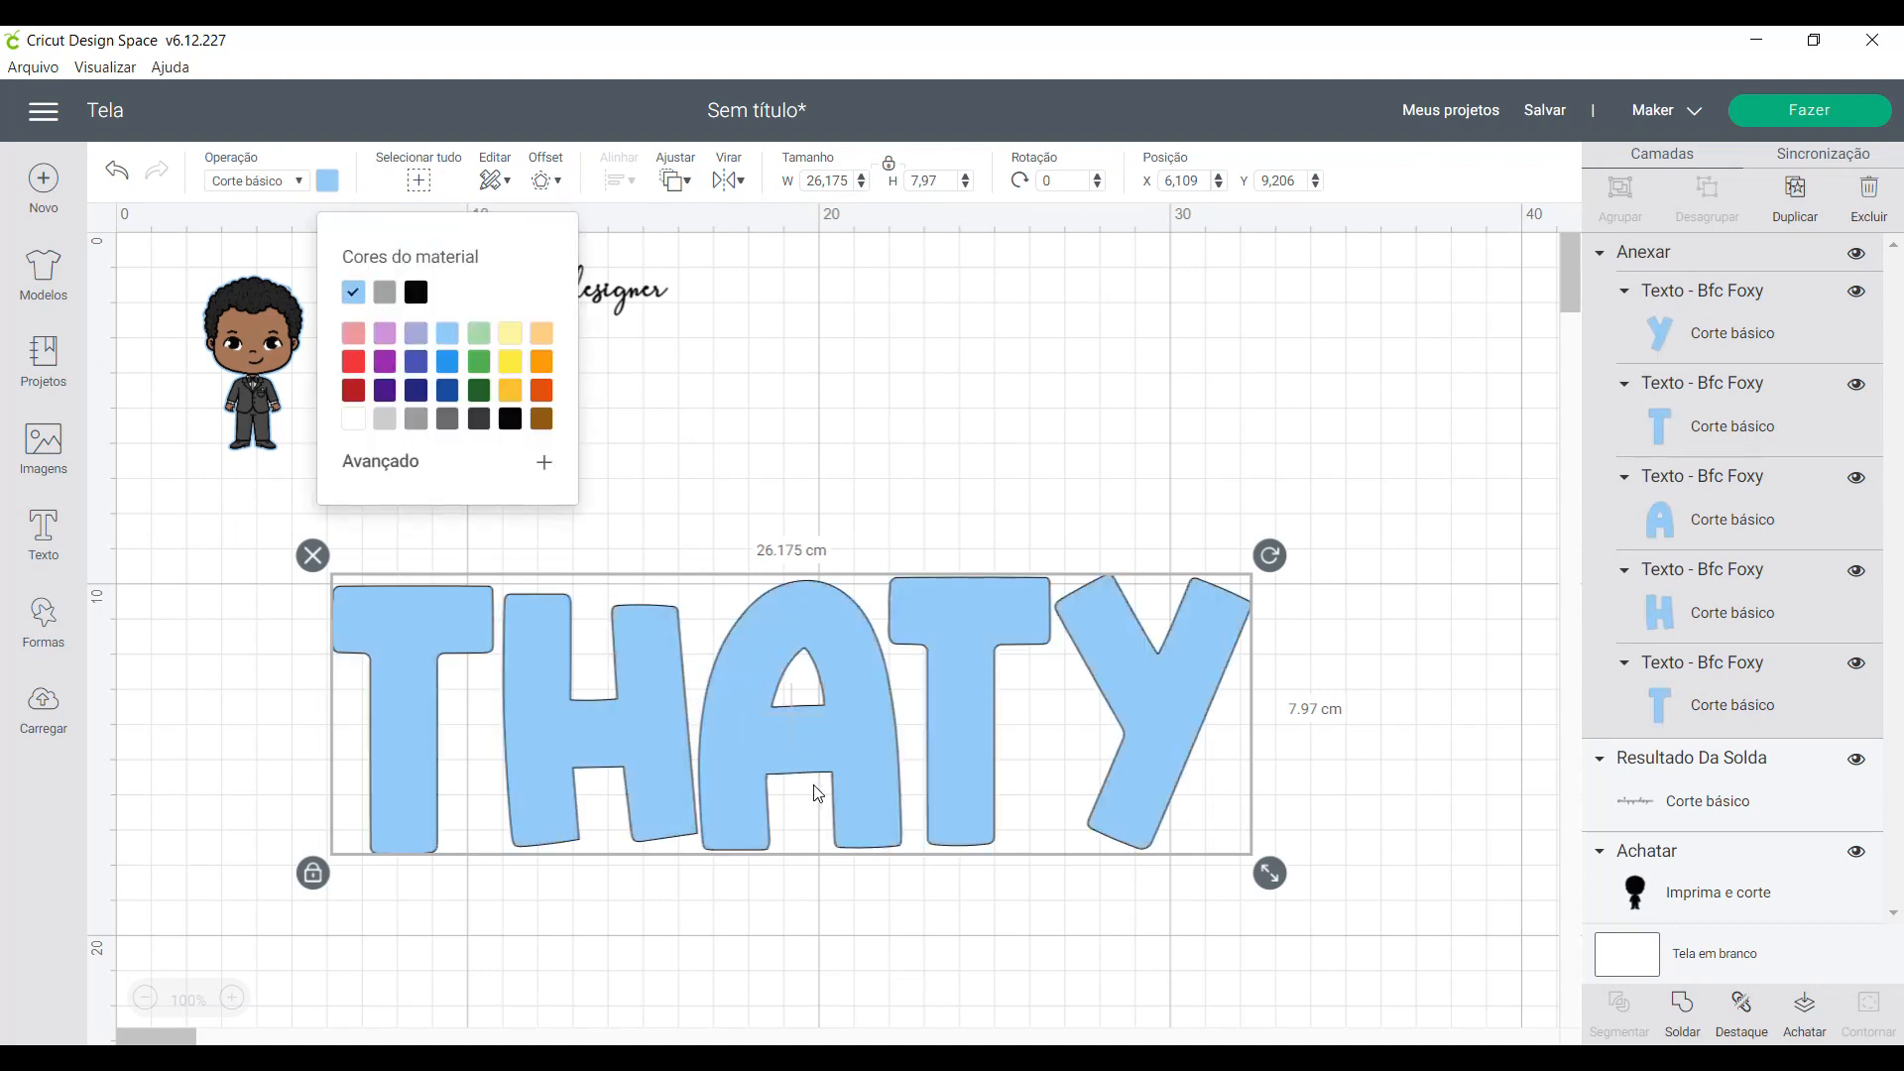
pyautogui.click(866, 786)
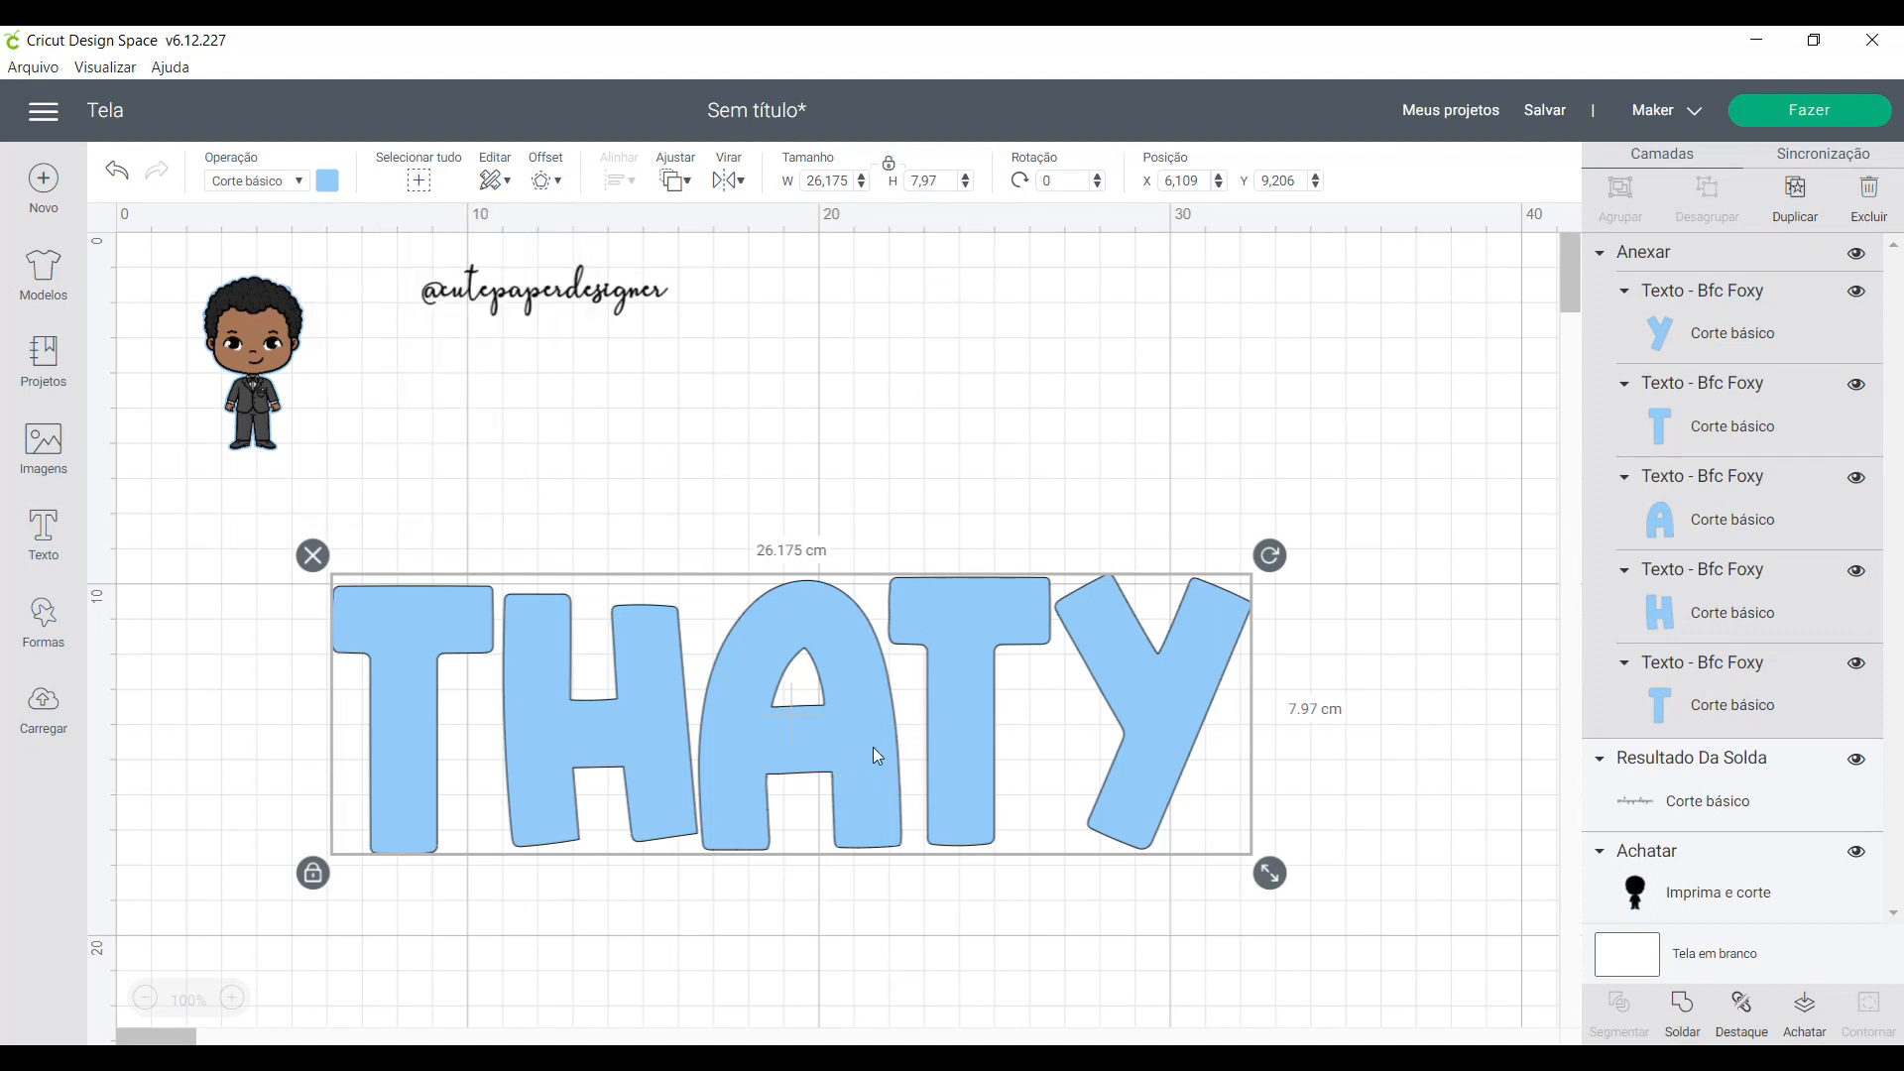
# - Apply a welded inward offset of -0.280 cm with rounded corners to the name
pyautogui.click(542, 182)
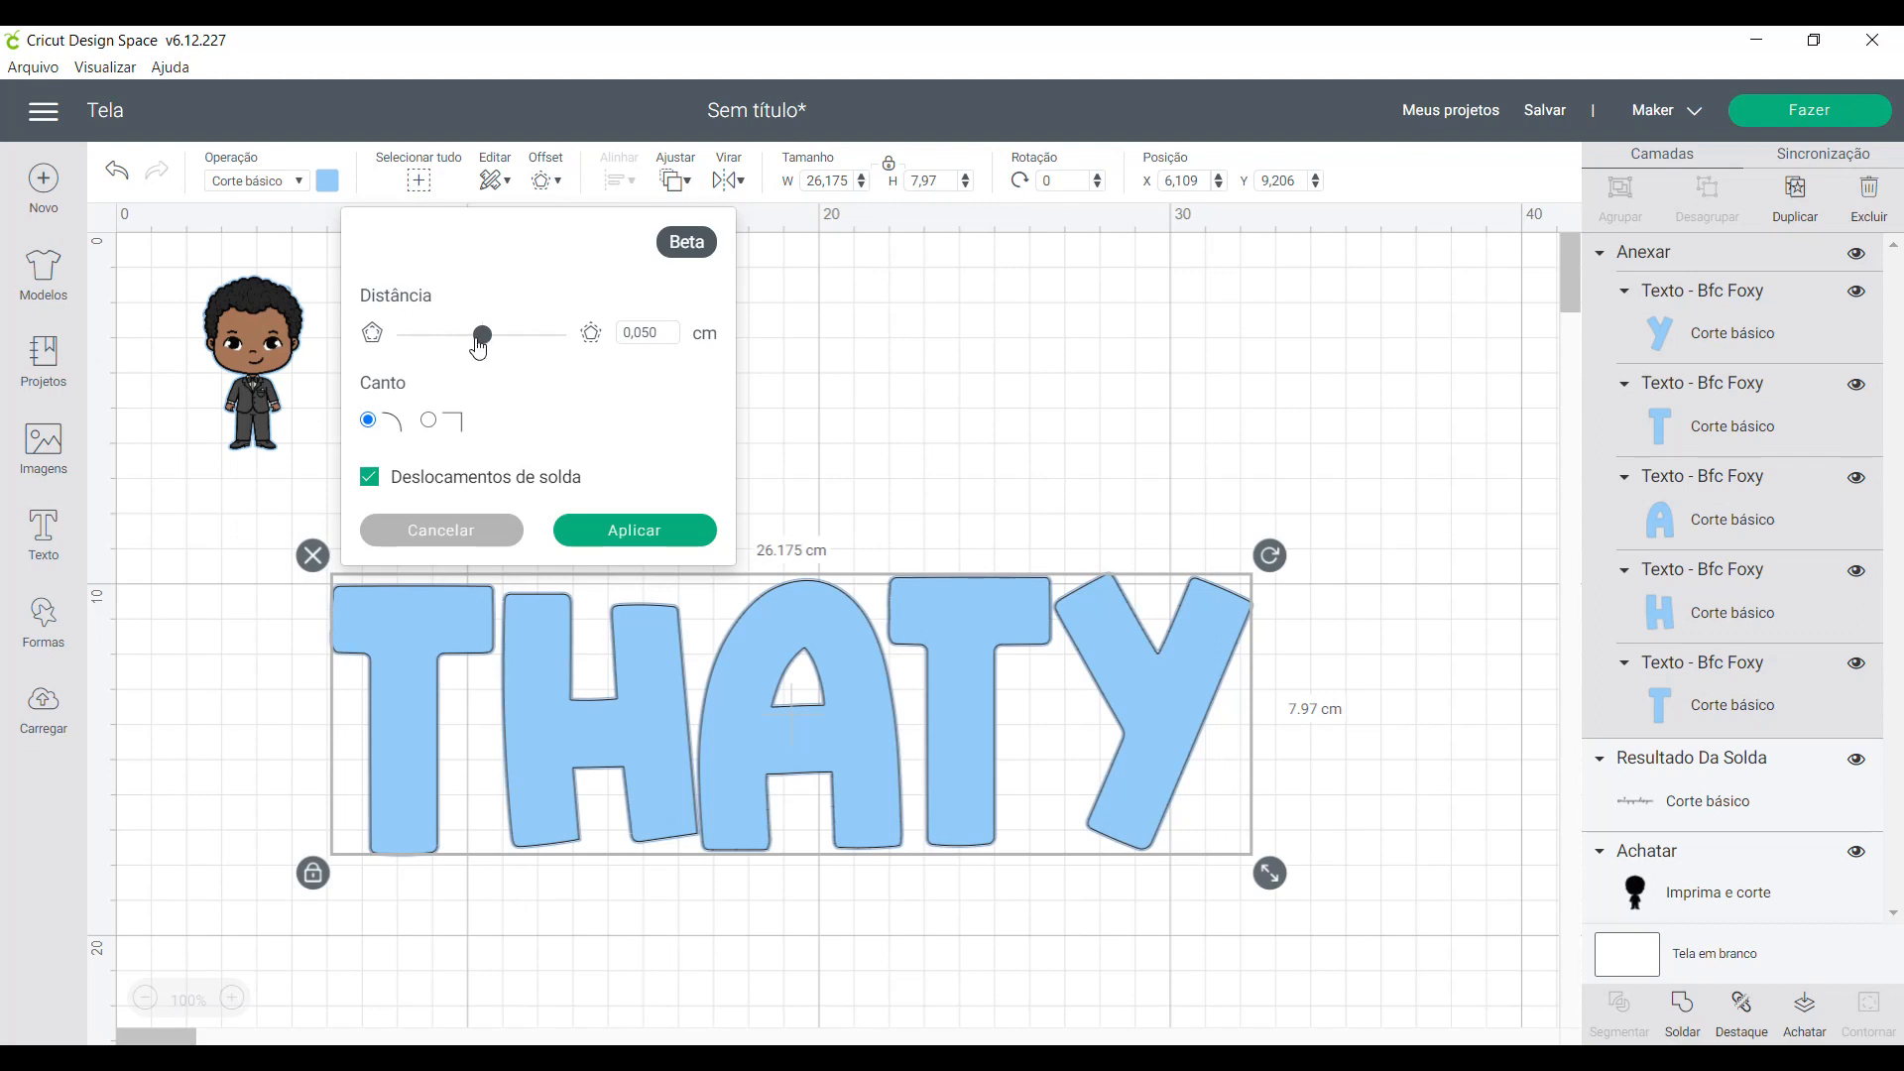
pyautogui.moveTo(647, 331); pyautogui.dragTo(666, 331)
pyautogui.moveTo(484, 338); pyautogui.dragTo(469, 348)
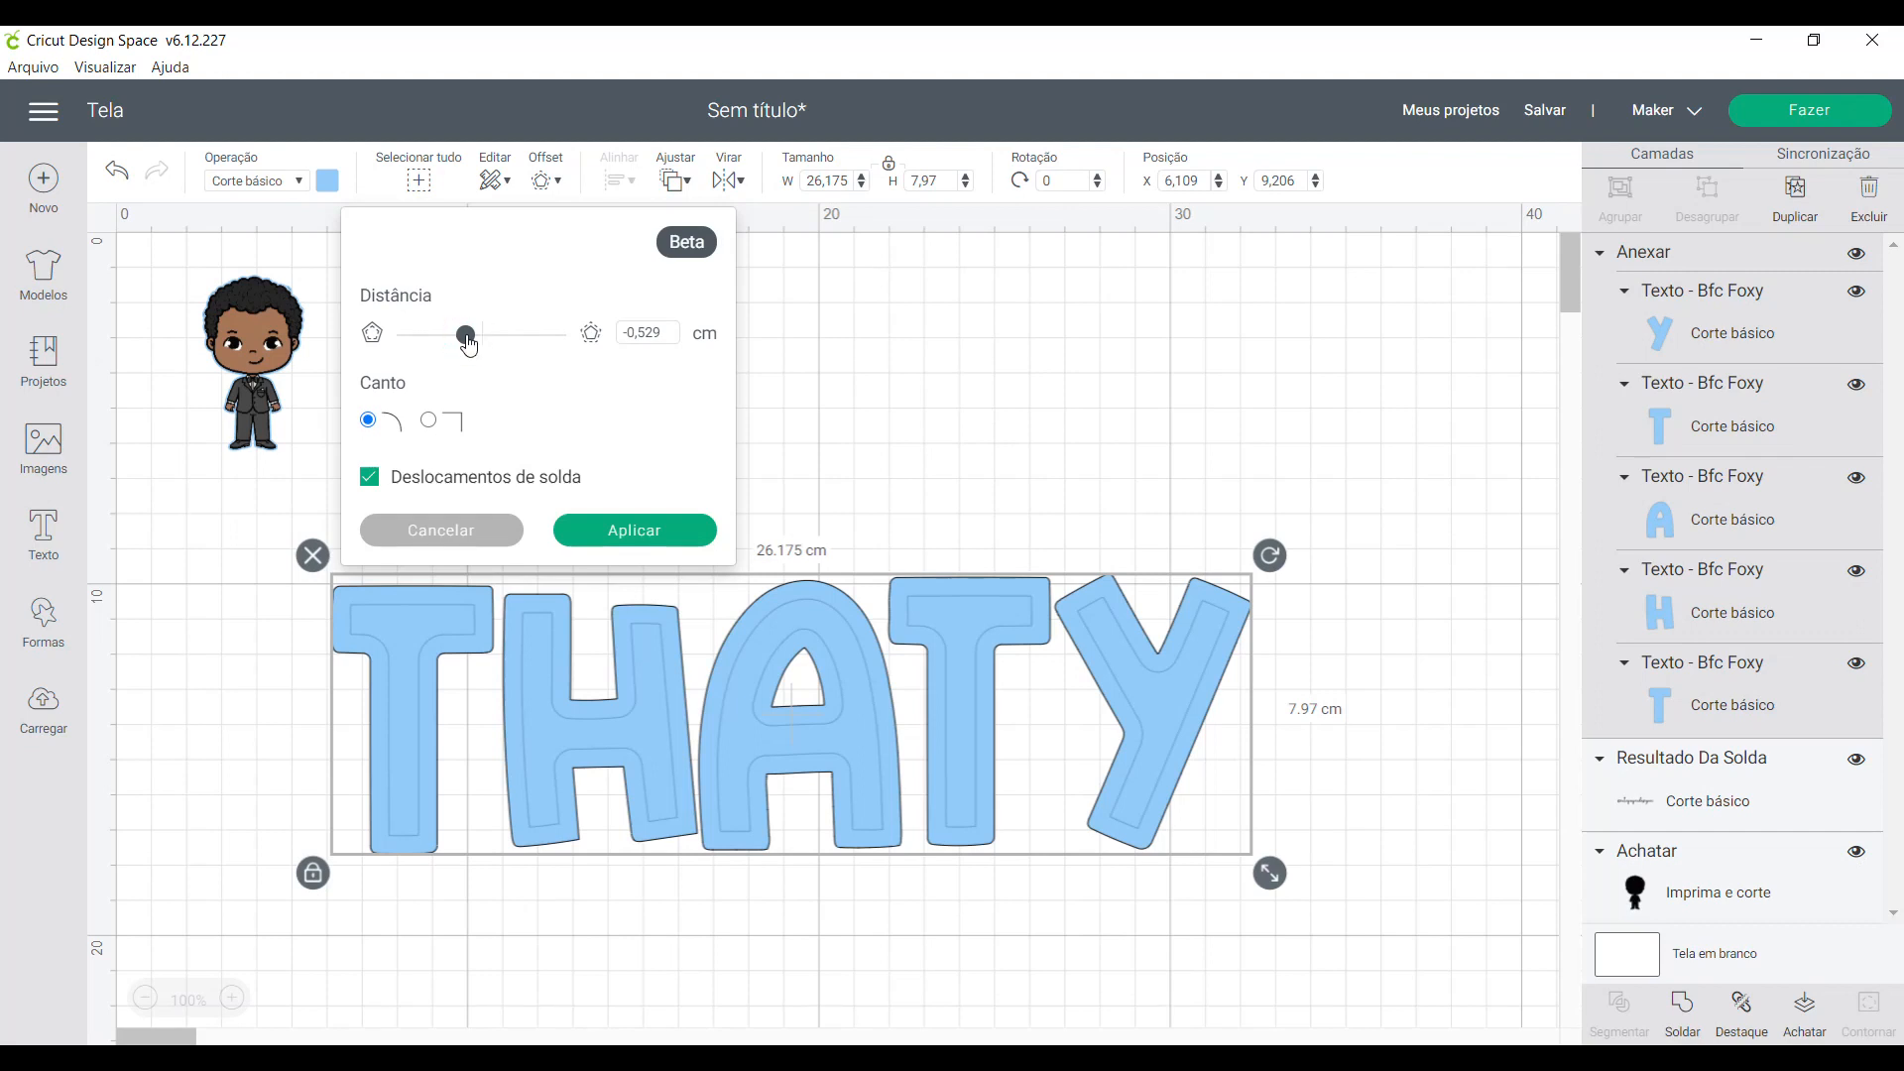
pyautogui.moveTo(469, 345)
pyautogui.mouseDown()
pyautogui.moveTo(523, 347)
pyautogui.moveTo(445, 347)
pyautogui.moveTo(472, 349)
pyautogui.mouseUp()
pyautogui.click(473, 349)
pyautogui.moveTo(472, 349); pyautogui.dragTo(477, 352)
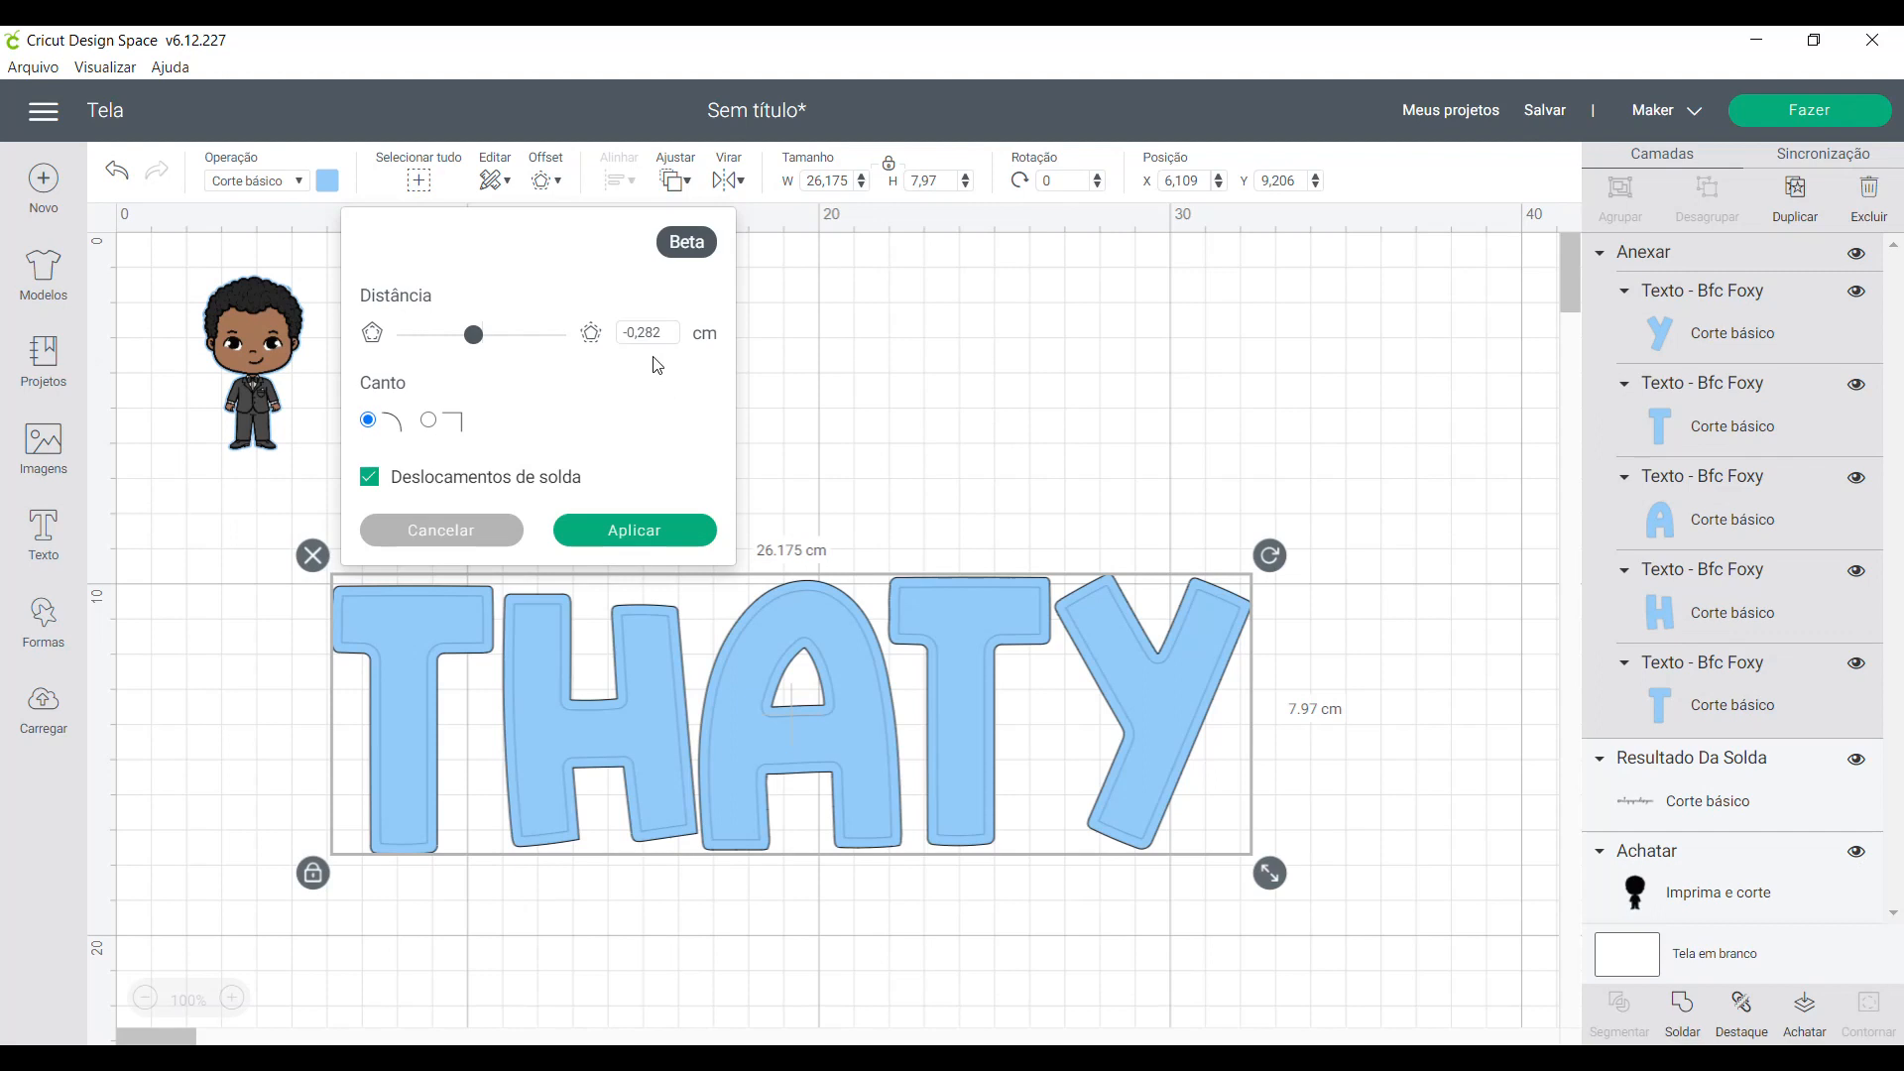
pyautogui.moveTo(654, 328); pyautogui.dragTo(676, 328)
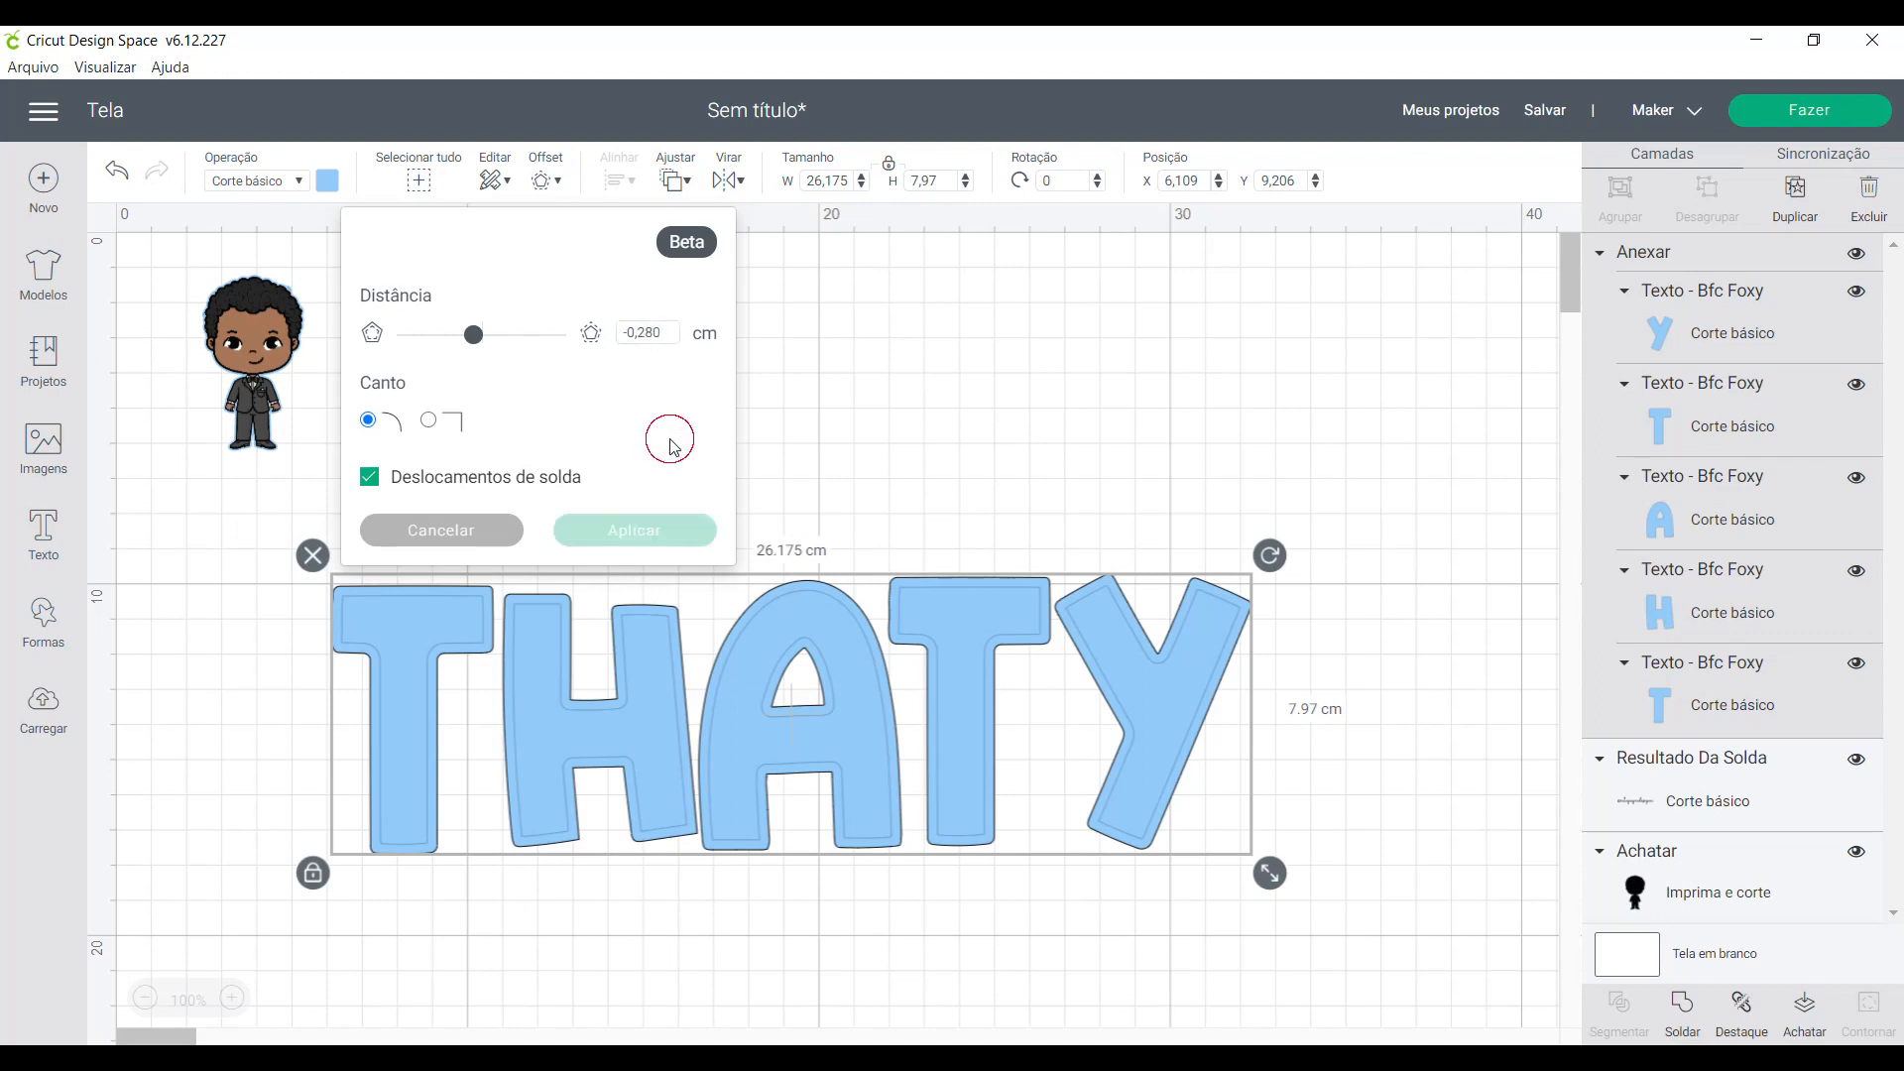
pyautogui.click(652, 539)
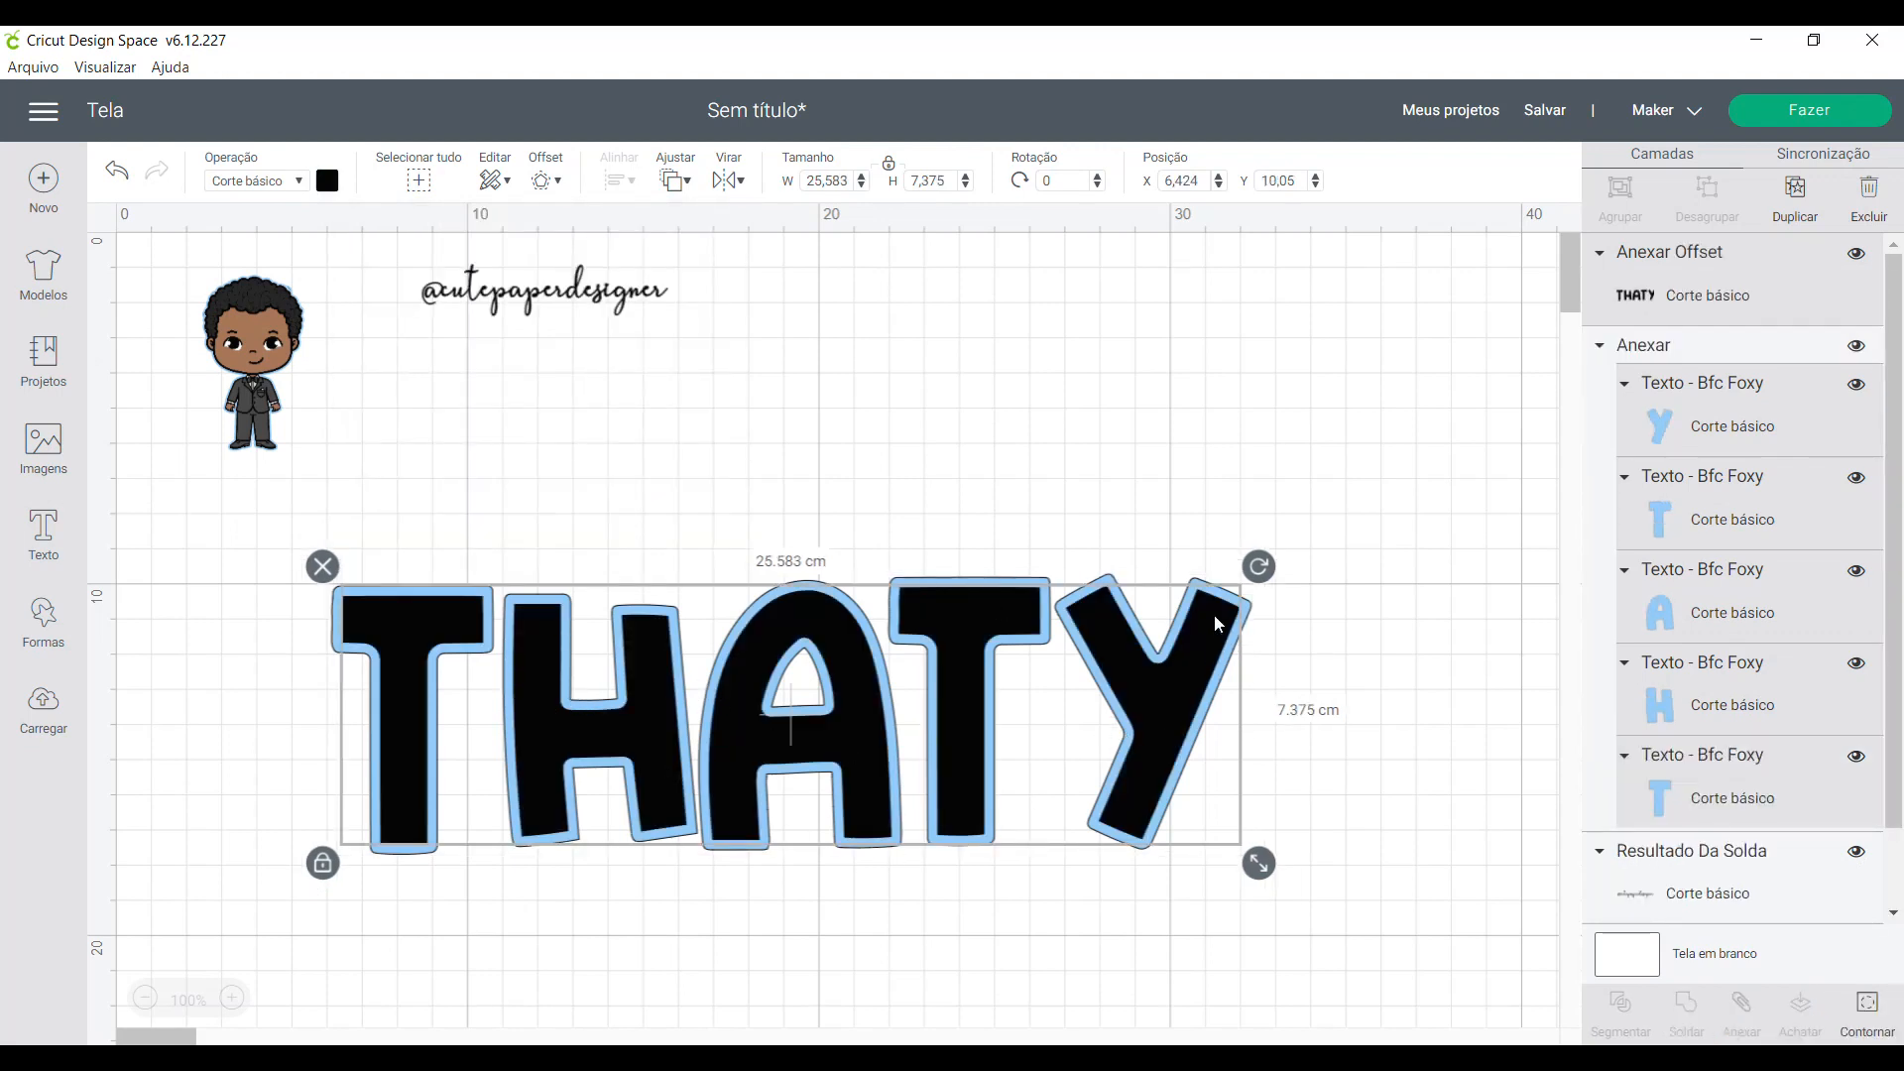
# - Recolor the name's inner offset layer to the lighter blue #aad9fe
pyautogui.click(332, 185)
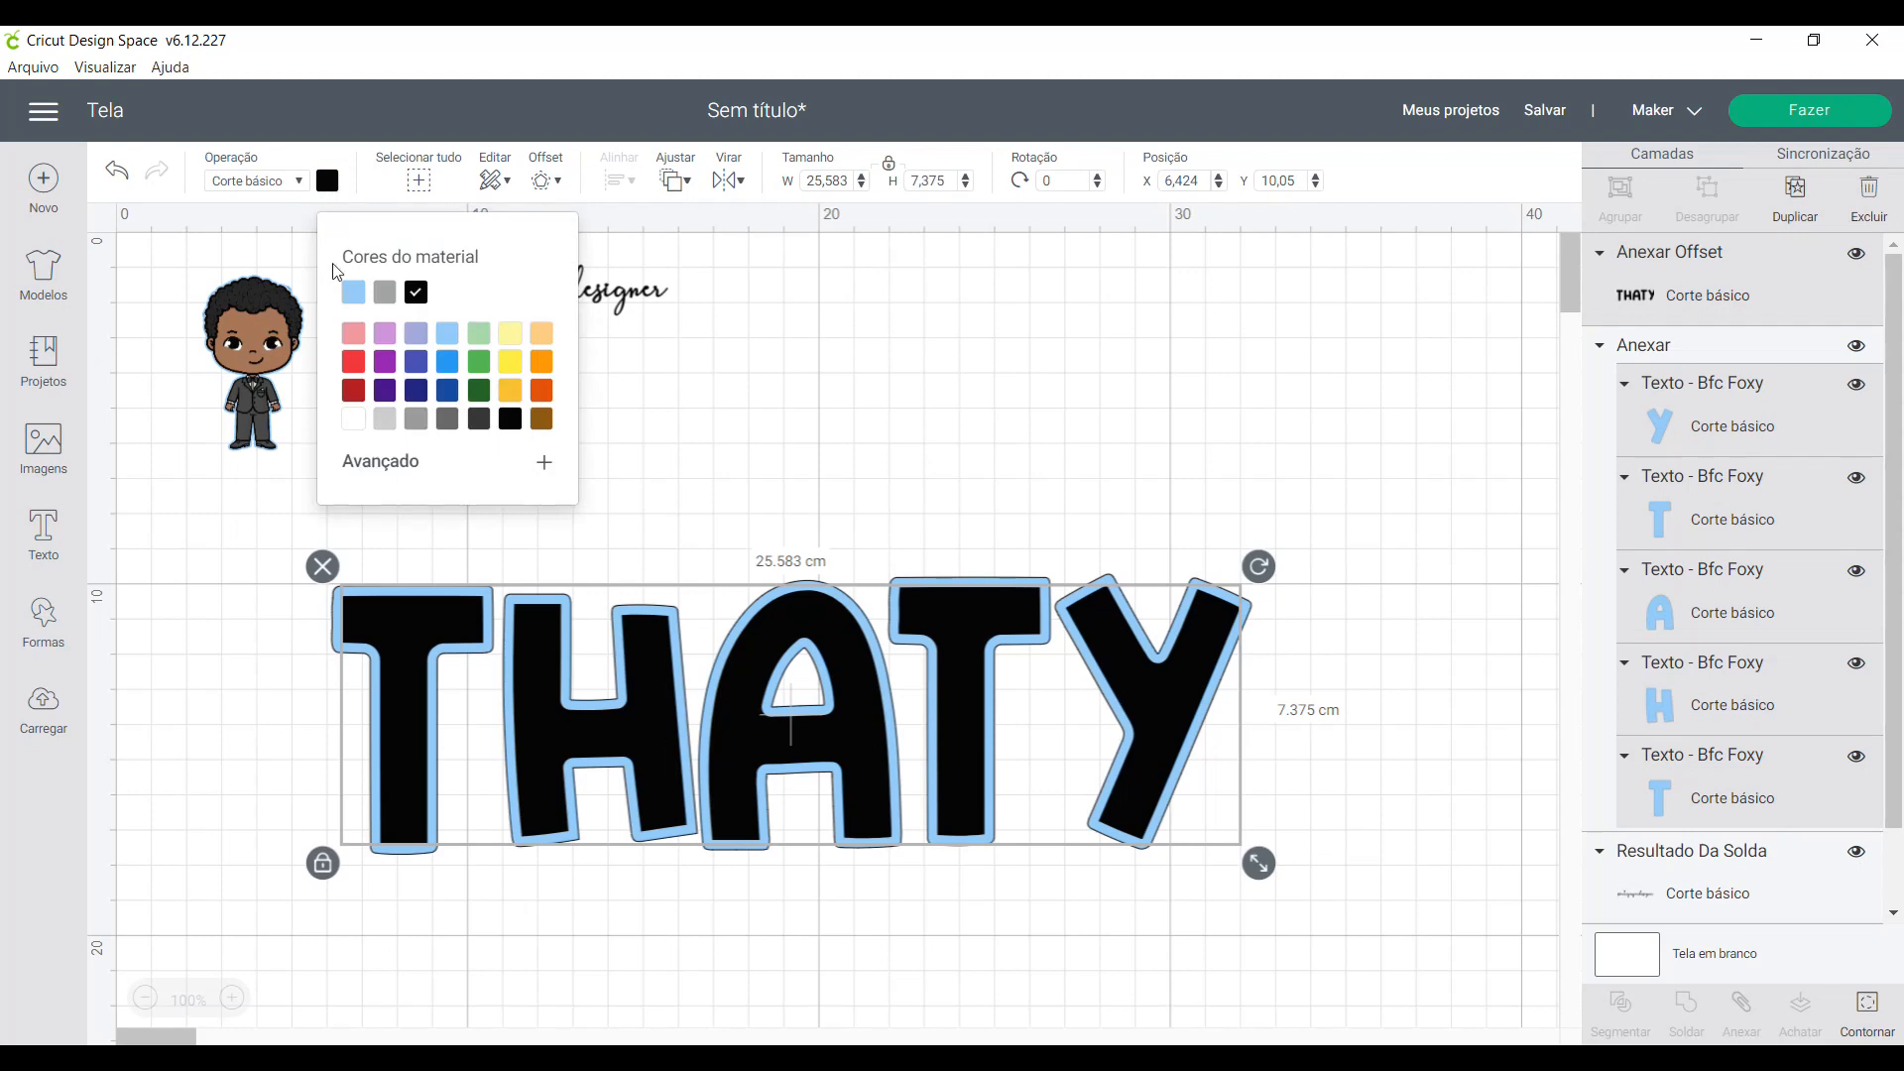
pyautogui.click(349, 292)
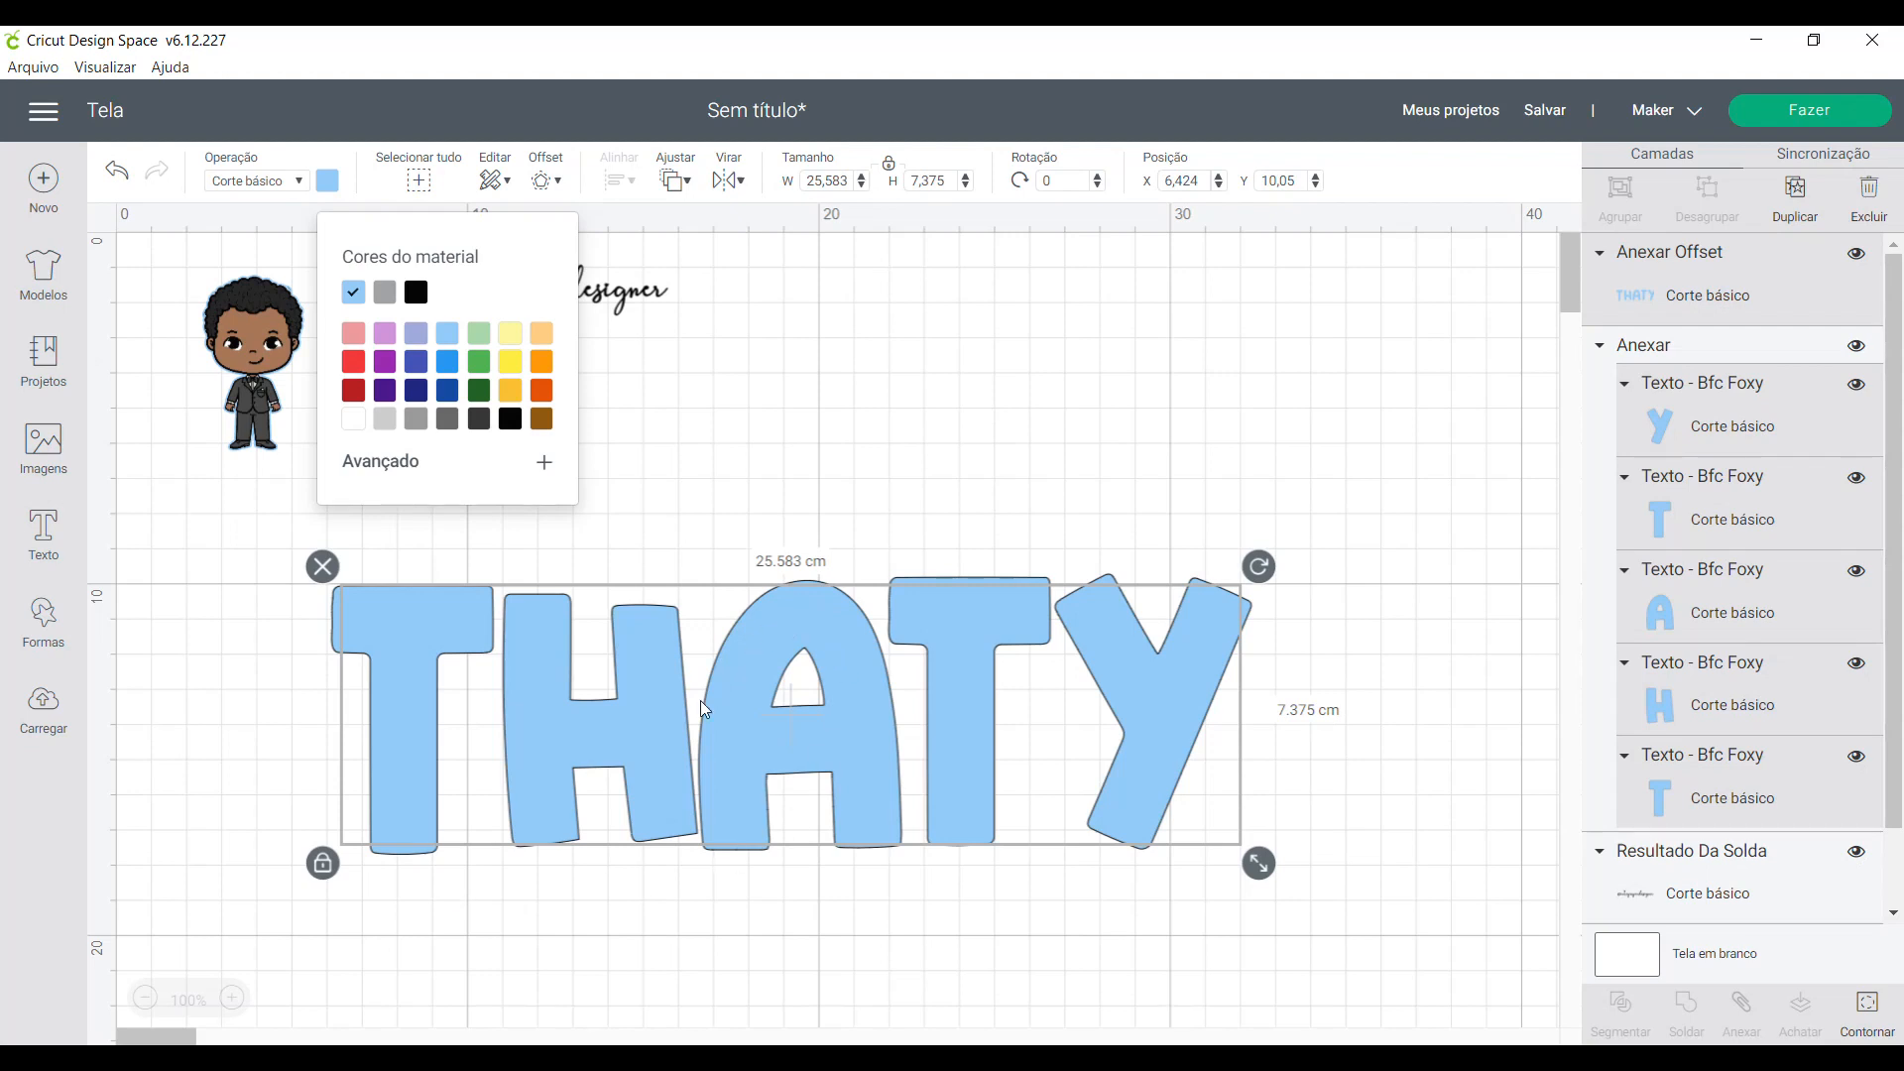
pyautogui.click(400, 472)
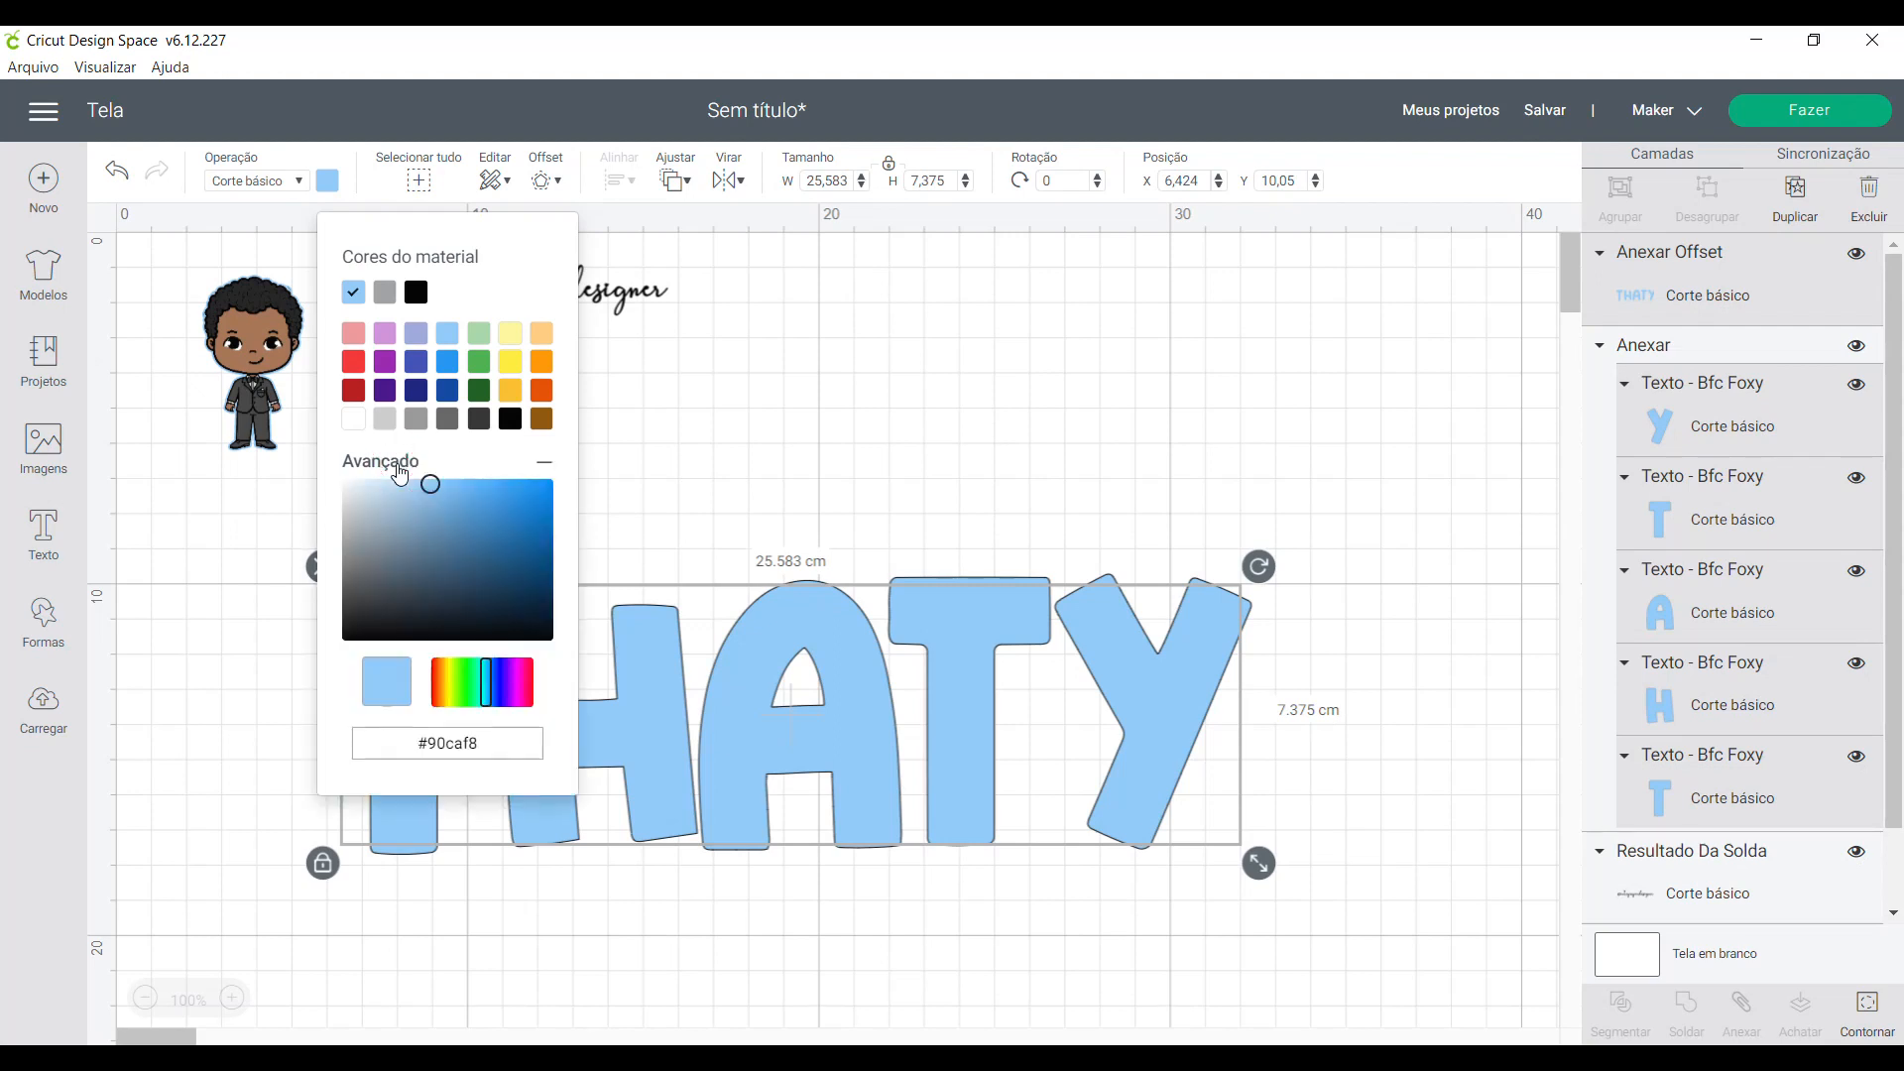
pyautogui.click(412, 482)
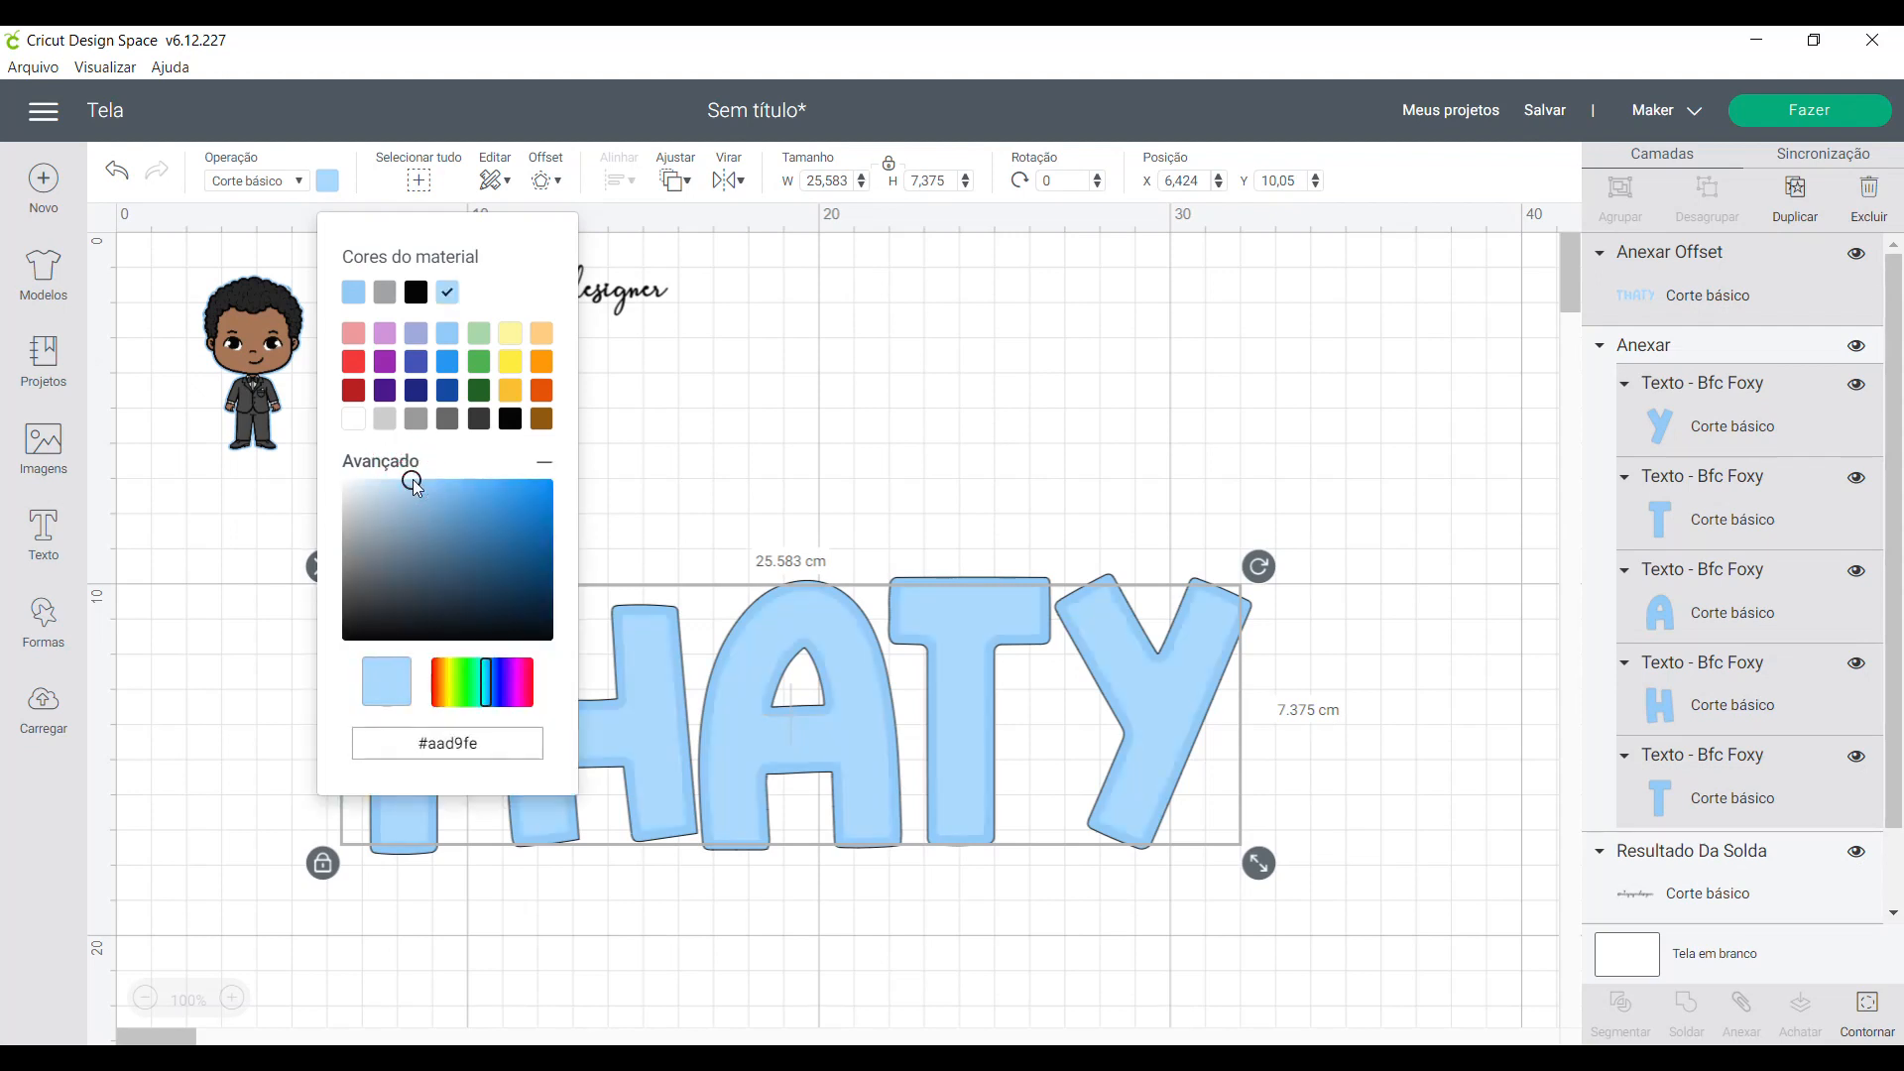
# - Confirm the light blue shade for the name's inner offset layer and deselect it
pyautogui.click(416, 480)
pyautogui.click(790, 437)
pyautogui.click(595, 760)
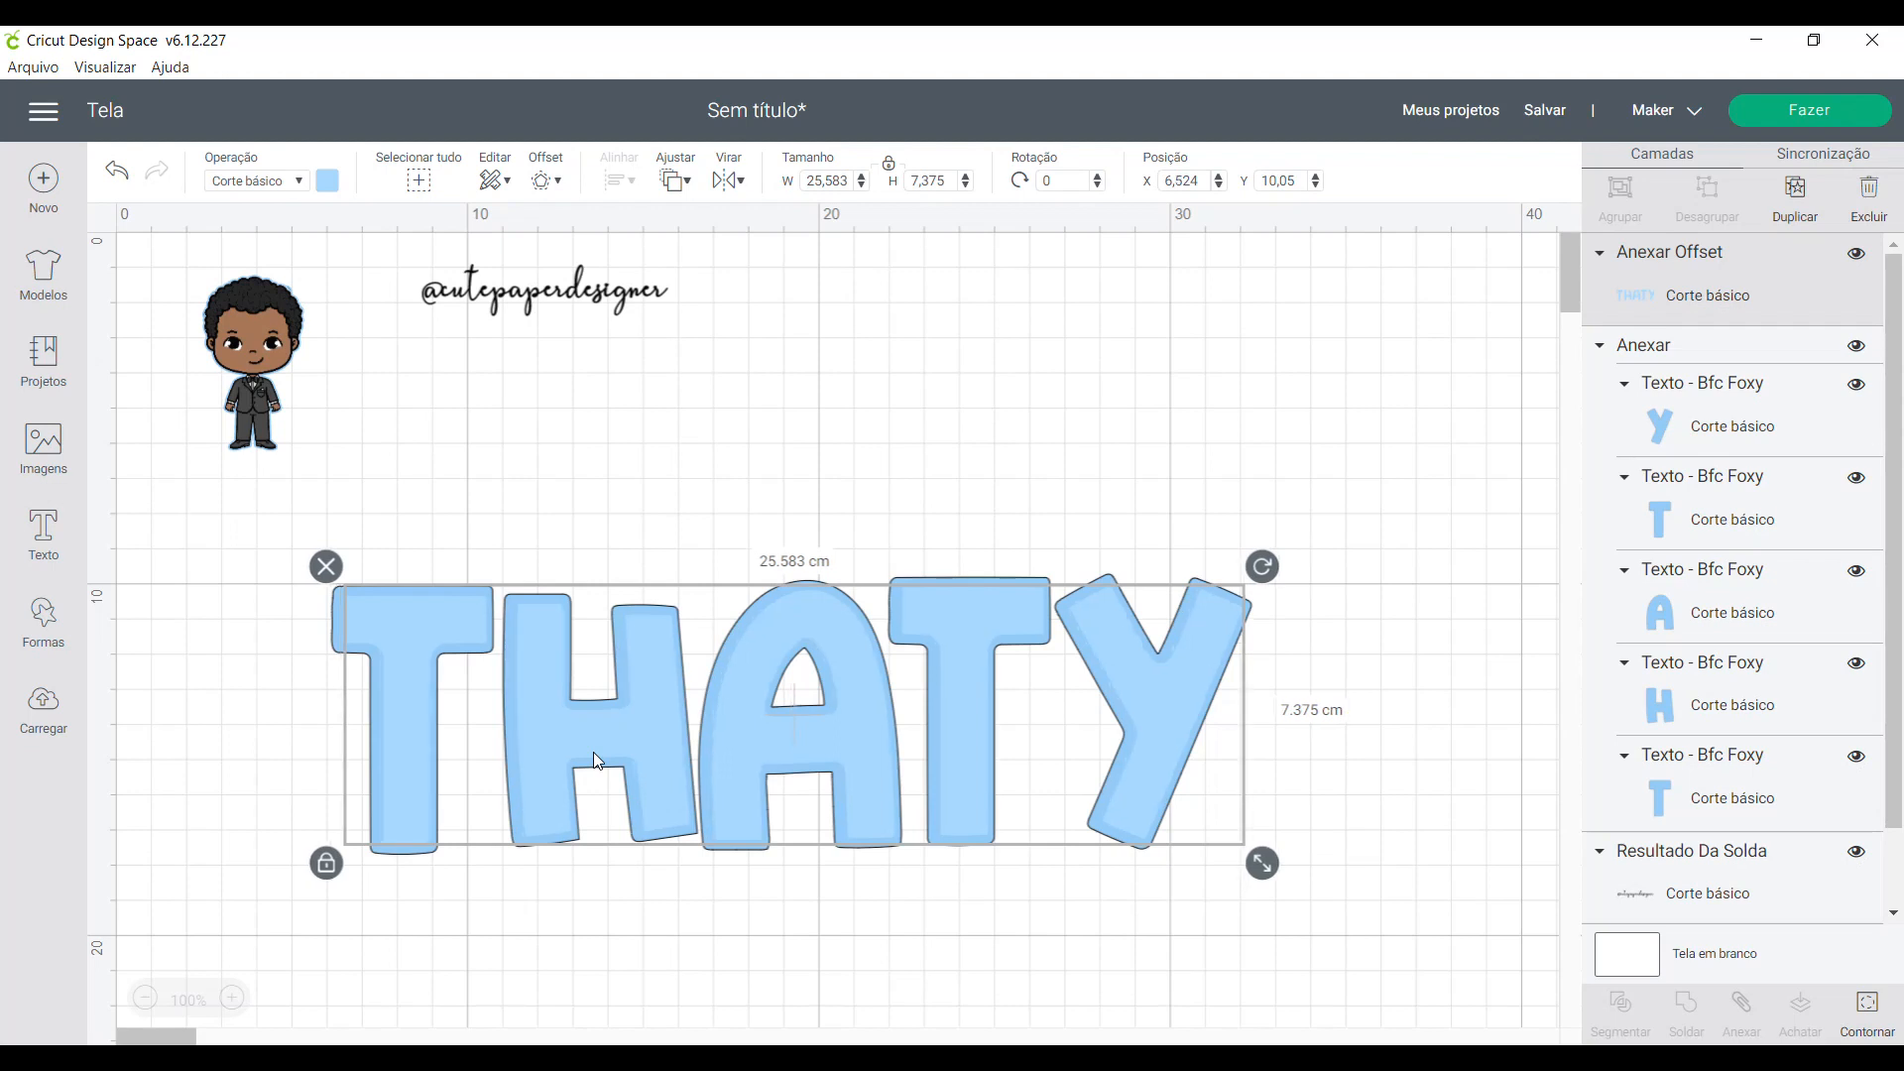
pyautogui.click(929, 945)
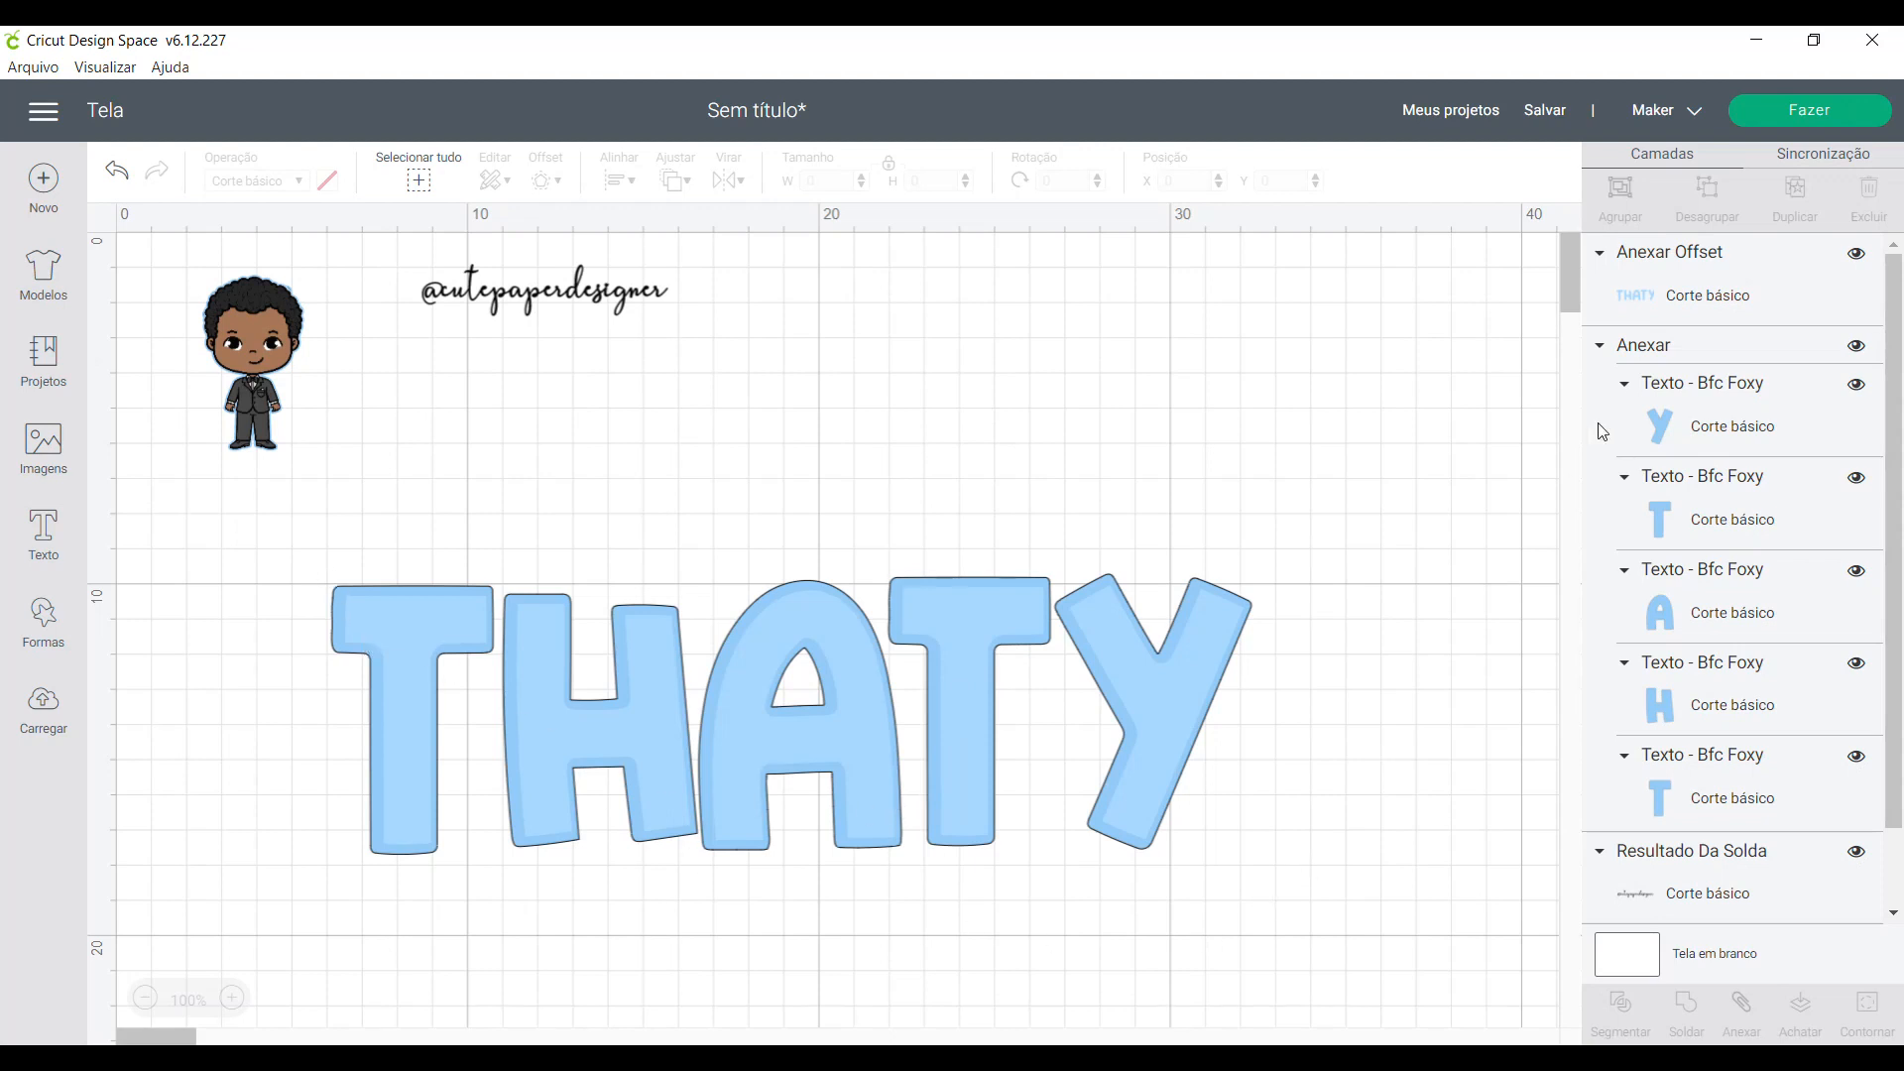
# - Apply a welded outward offset of 0.200 cm with rounded corners to the attached name letters
pyautogui.click(1713, 414)
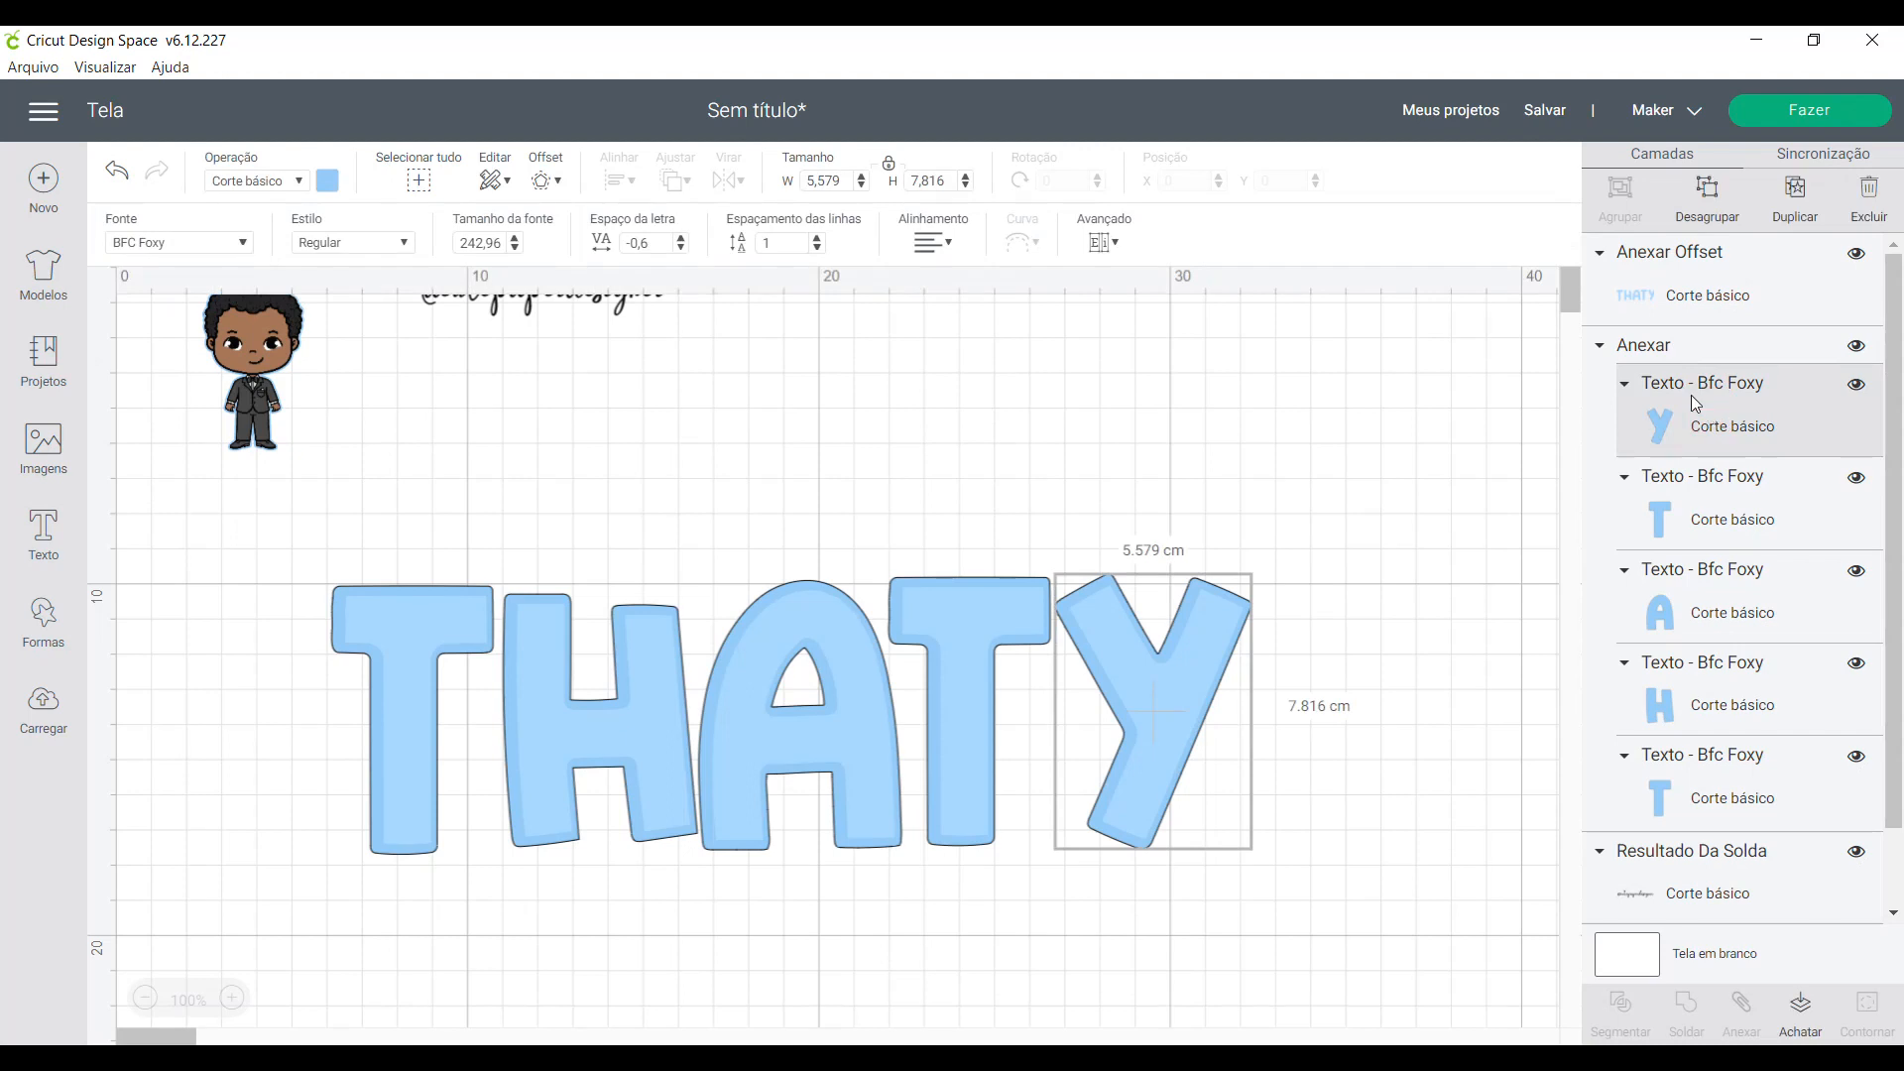
pyautogui.click(1667, 344)
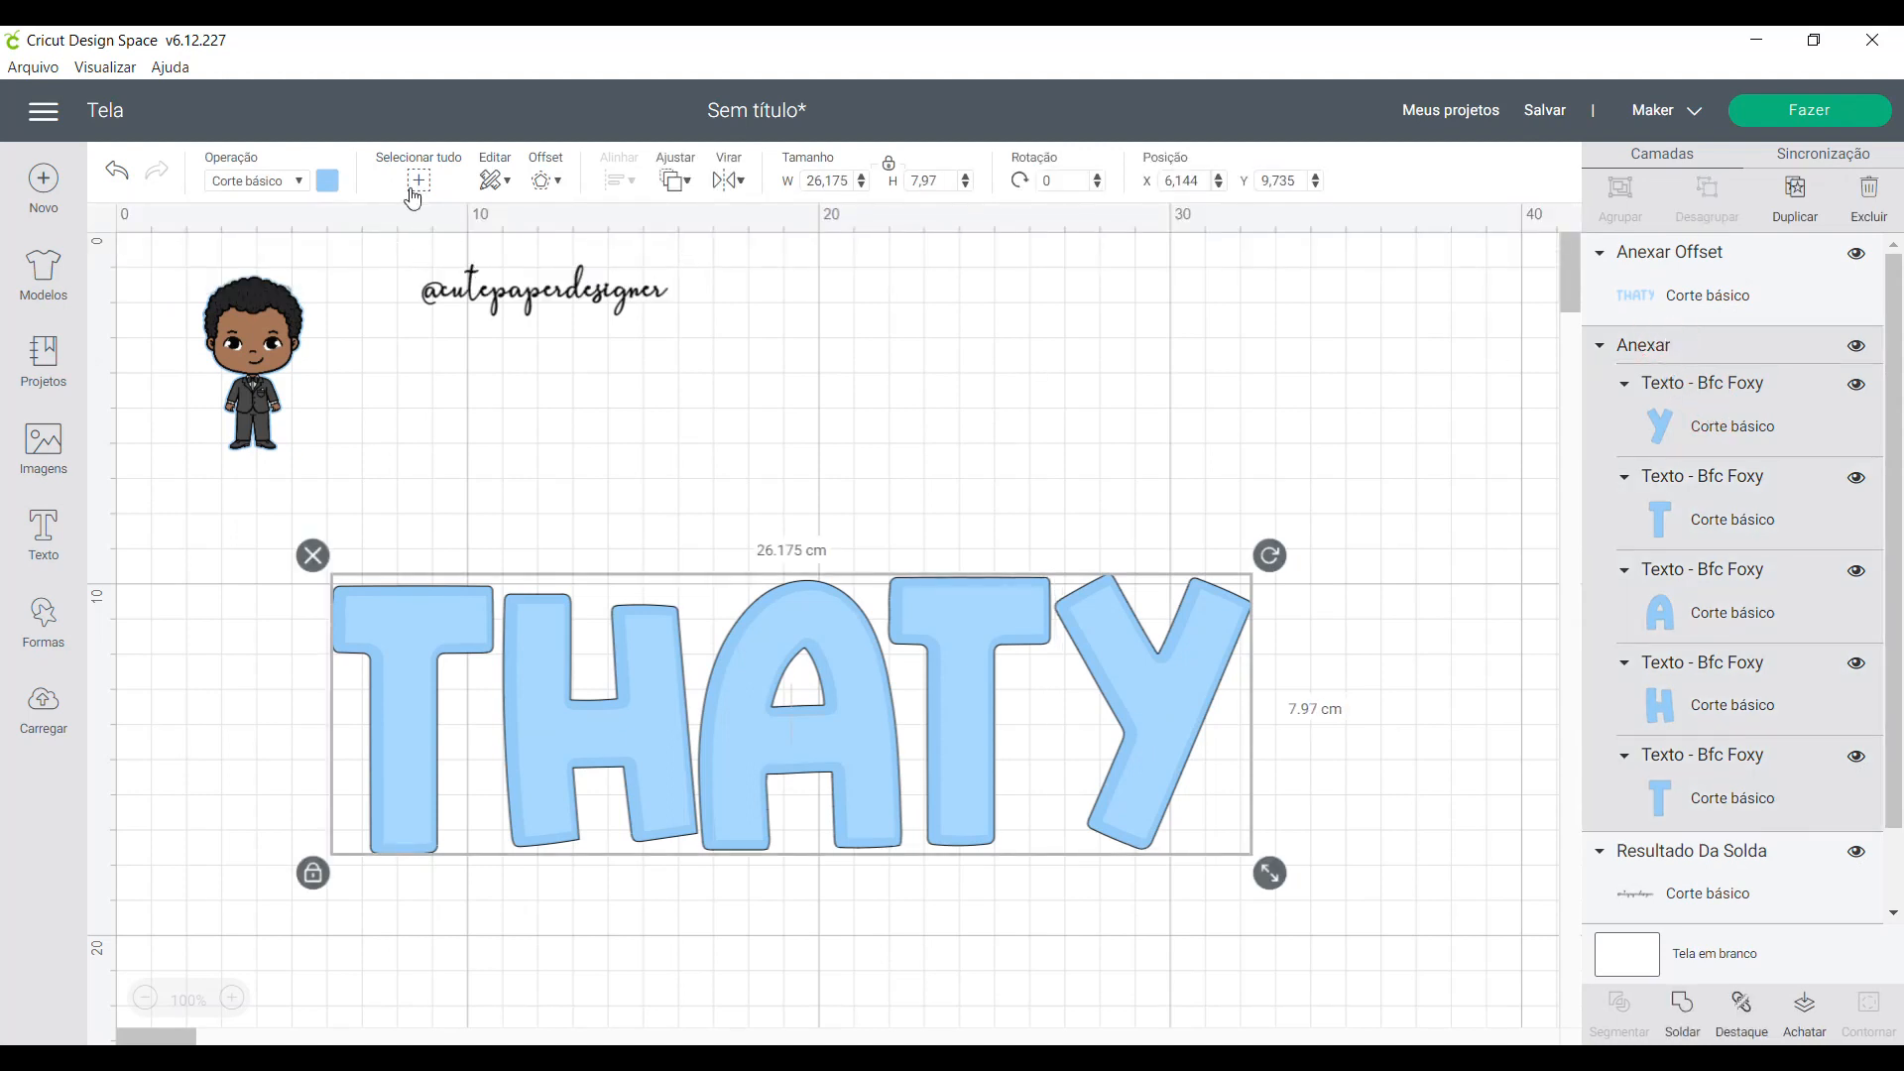
pyautogui.click(542, 181)
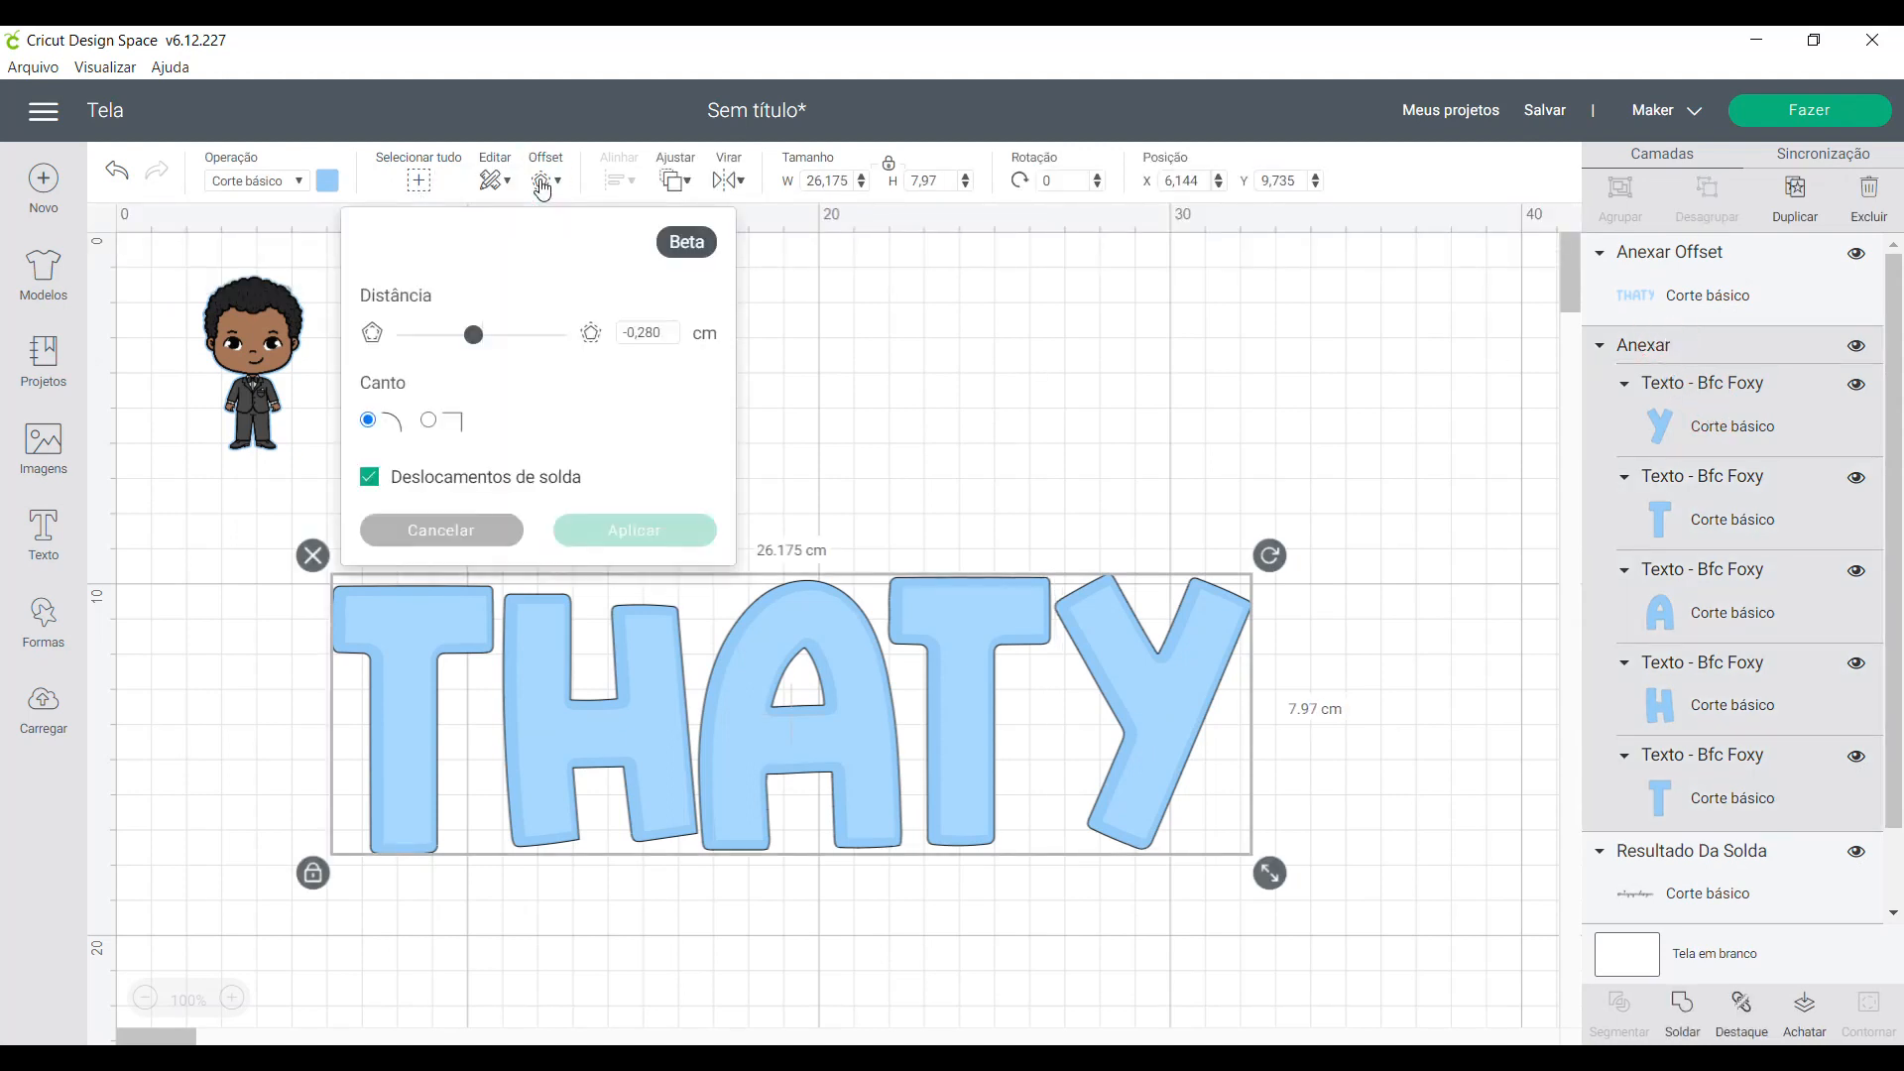
pyautogui.moveTo(473, 335); pyautogui.dragTo(490, 337)
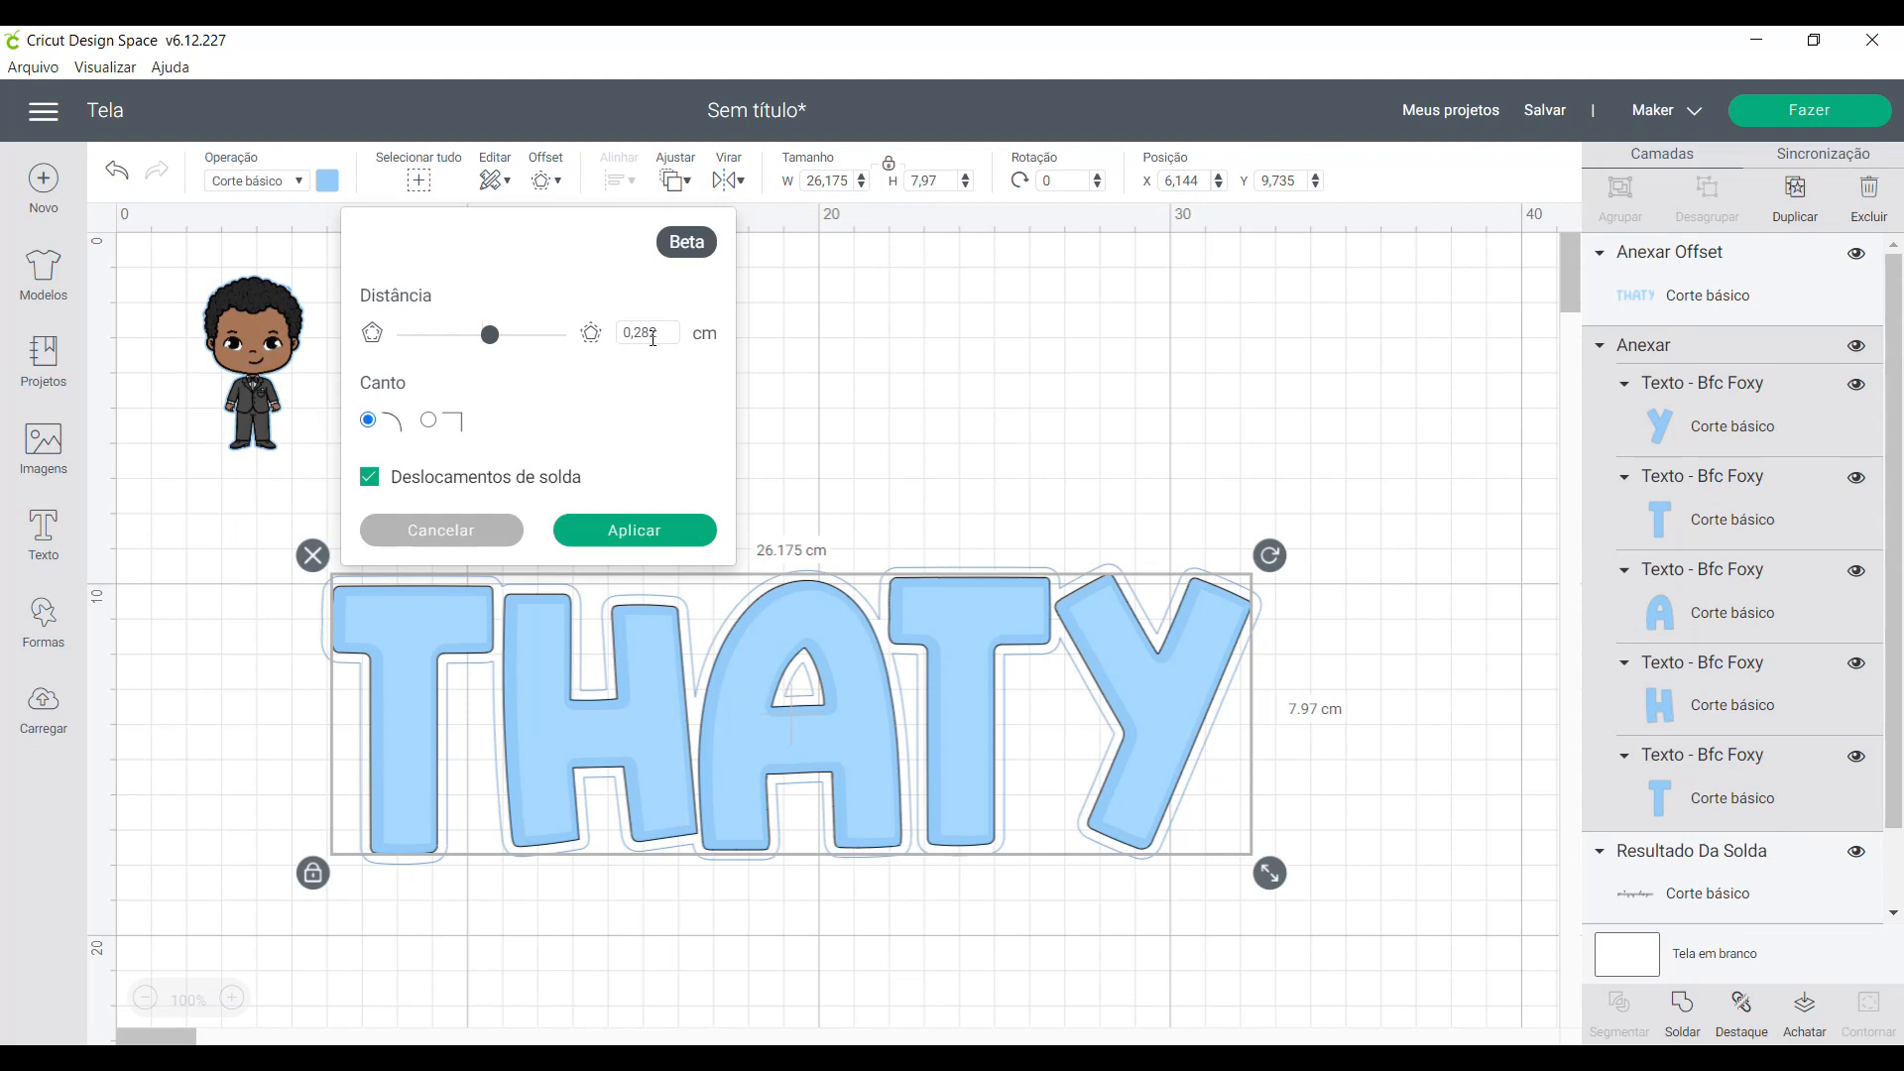
pyautogui.click(651, 336)
pyautogui.moveTo(651, 330); pyautogui.dragTo(654, 325)
pyautogui.press('Return')
pyautogui.moveTo(634, 333); pyautogui.dragTo(661, 331)
pyautogui.click(663, 335)
pyautogui.press('BackSpace')
pyautogui.write('50')
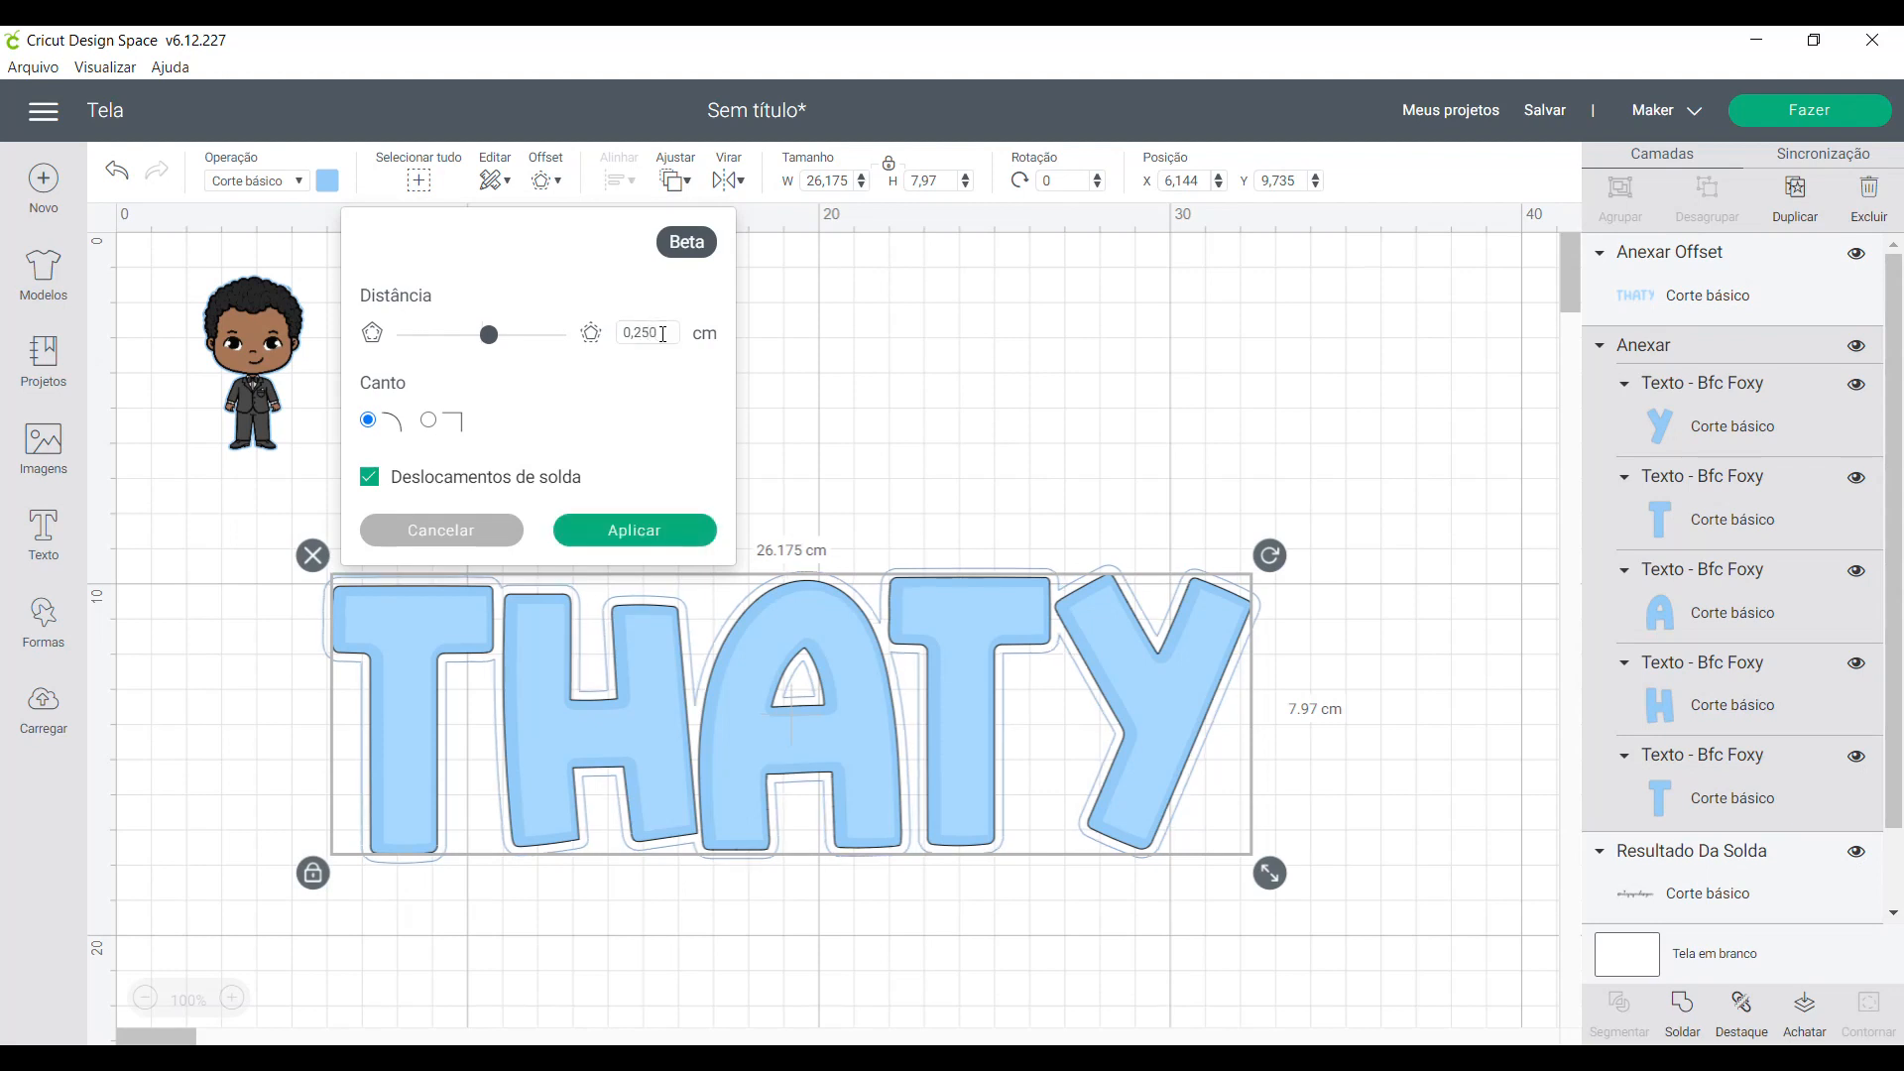
pyautogui.moveTo(645, 332); pyautogui.dragTo(651, 332)
pyautogui.press('BackSpace')
pyautogui.write('0')
pyautogui.press('Return')
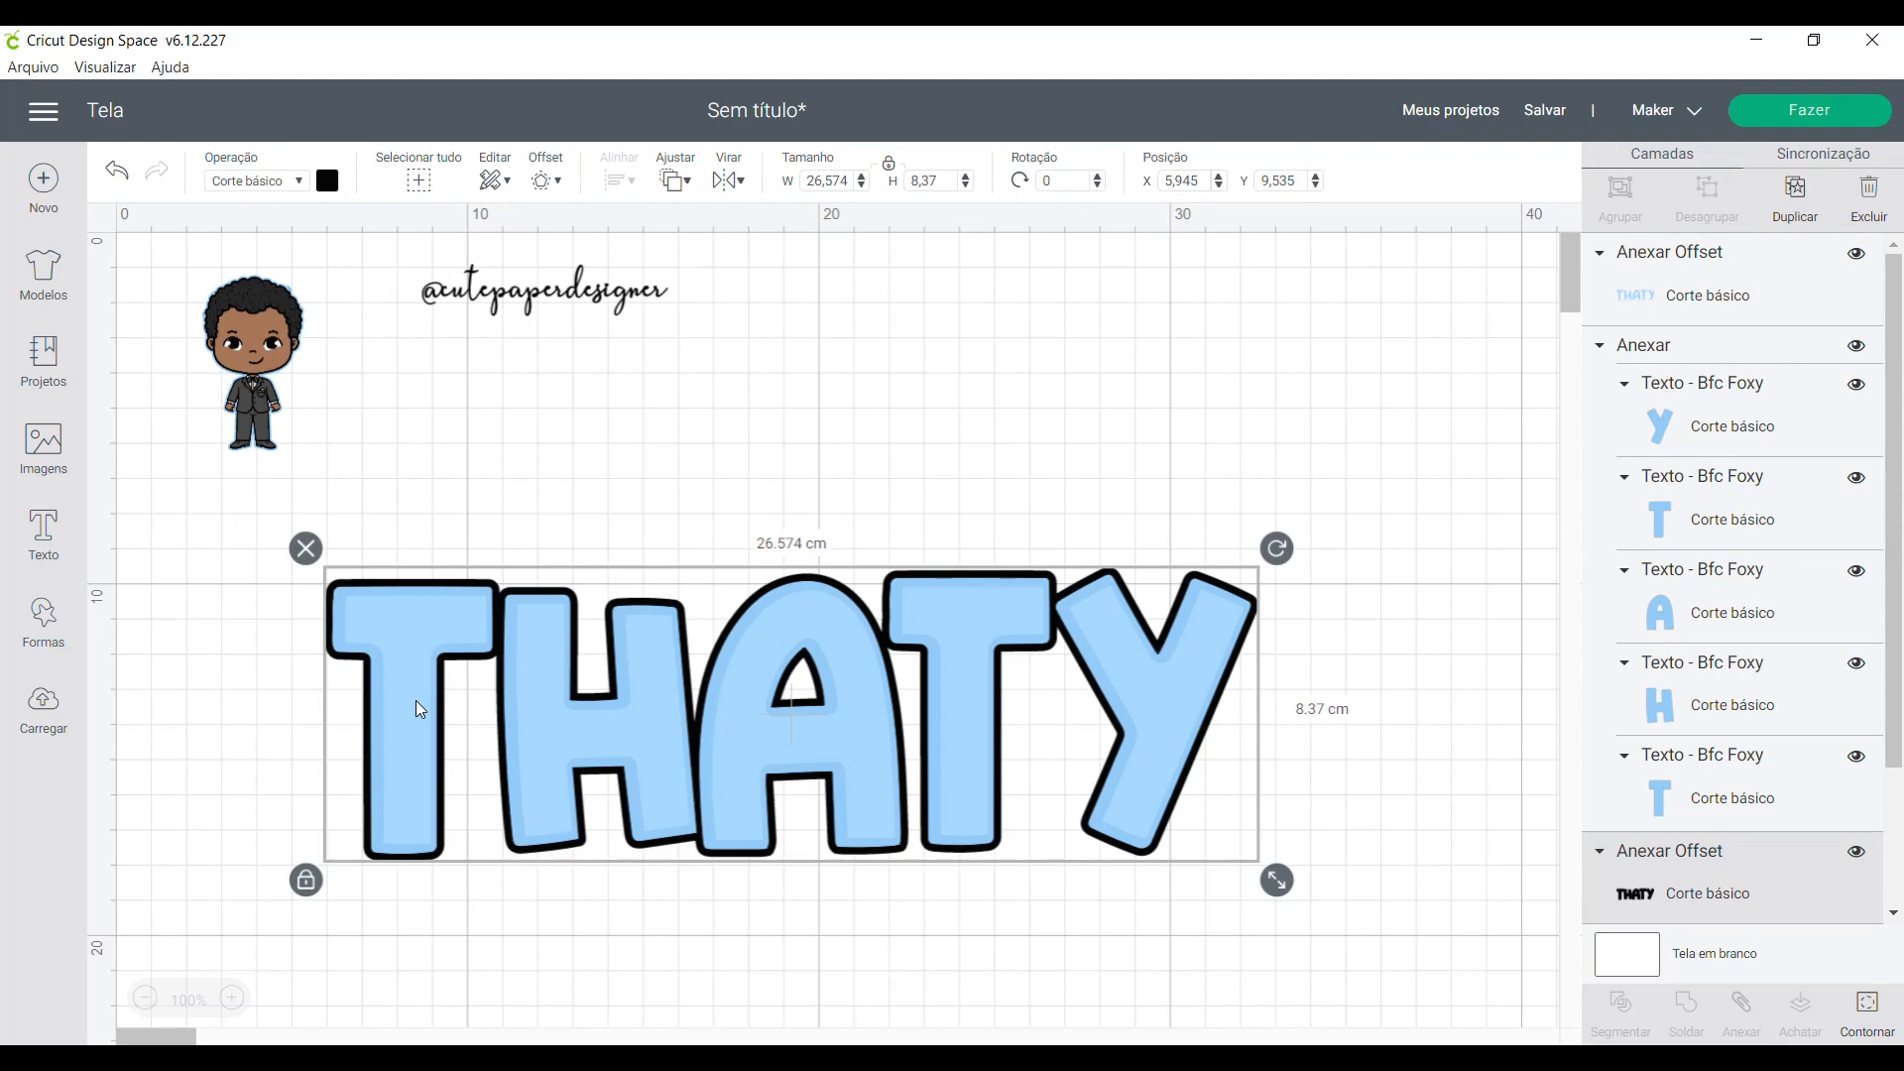
# - Recolor the name's outer offset layer to light gray #cccccc and deselect it
pyautogui.click(328, 179)
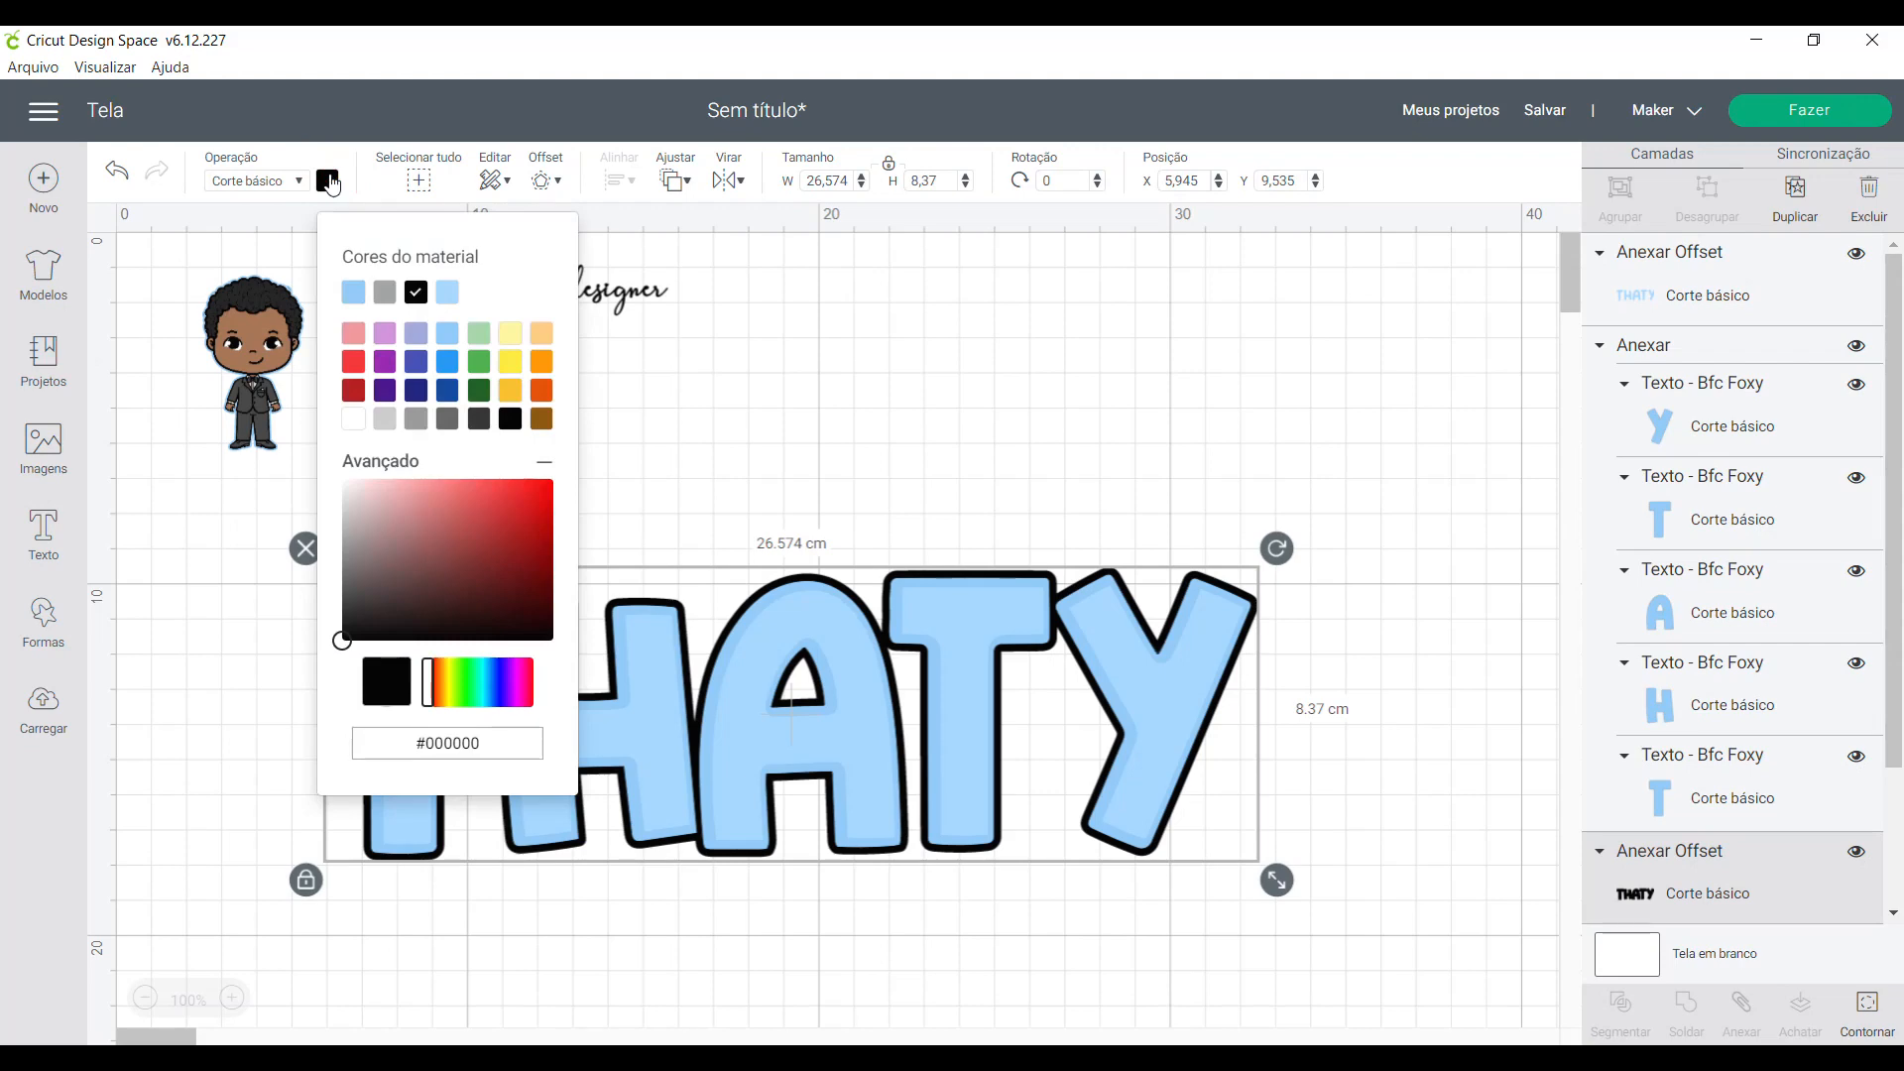
pyautogui.click(388, 424)
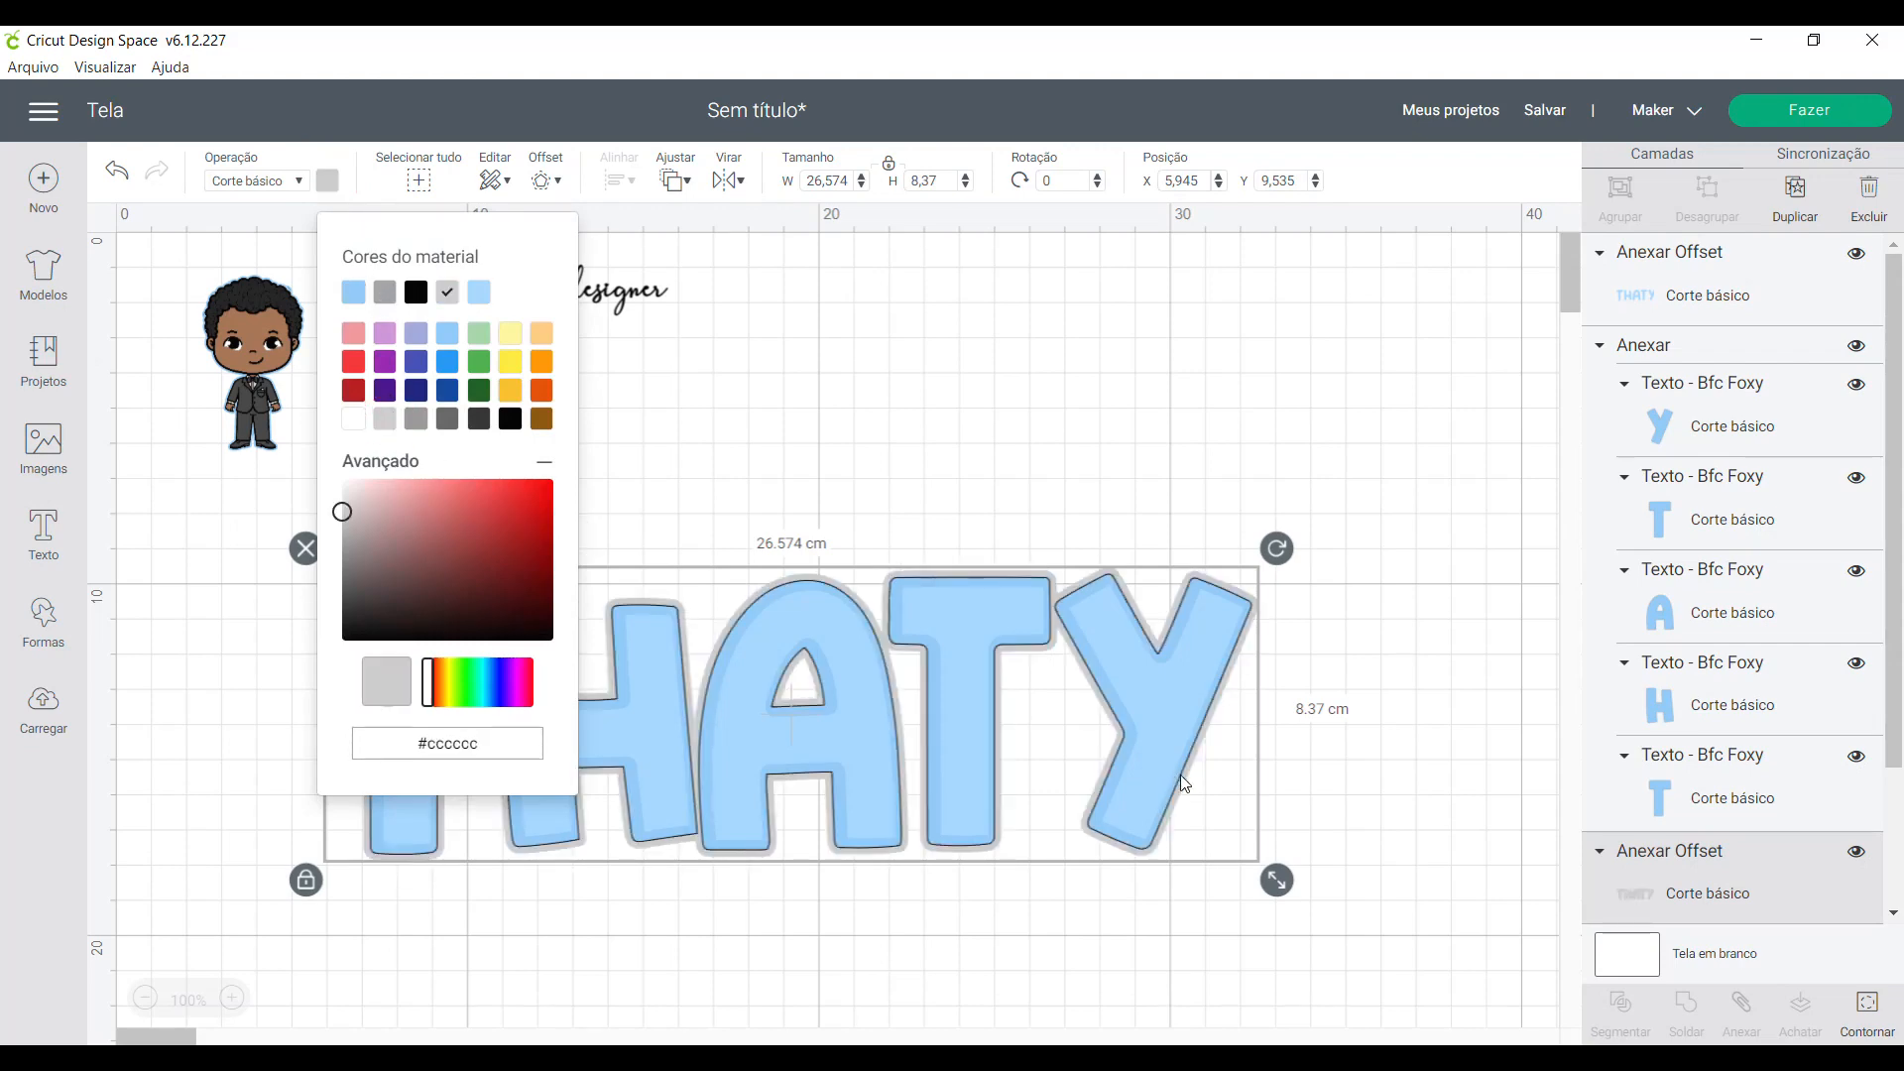
pyautogui.click(1341, 870)
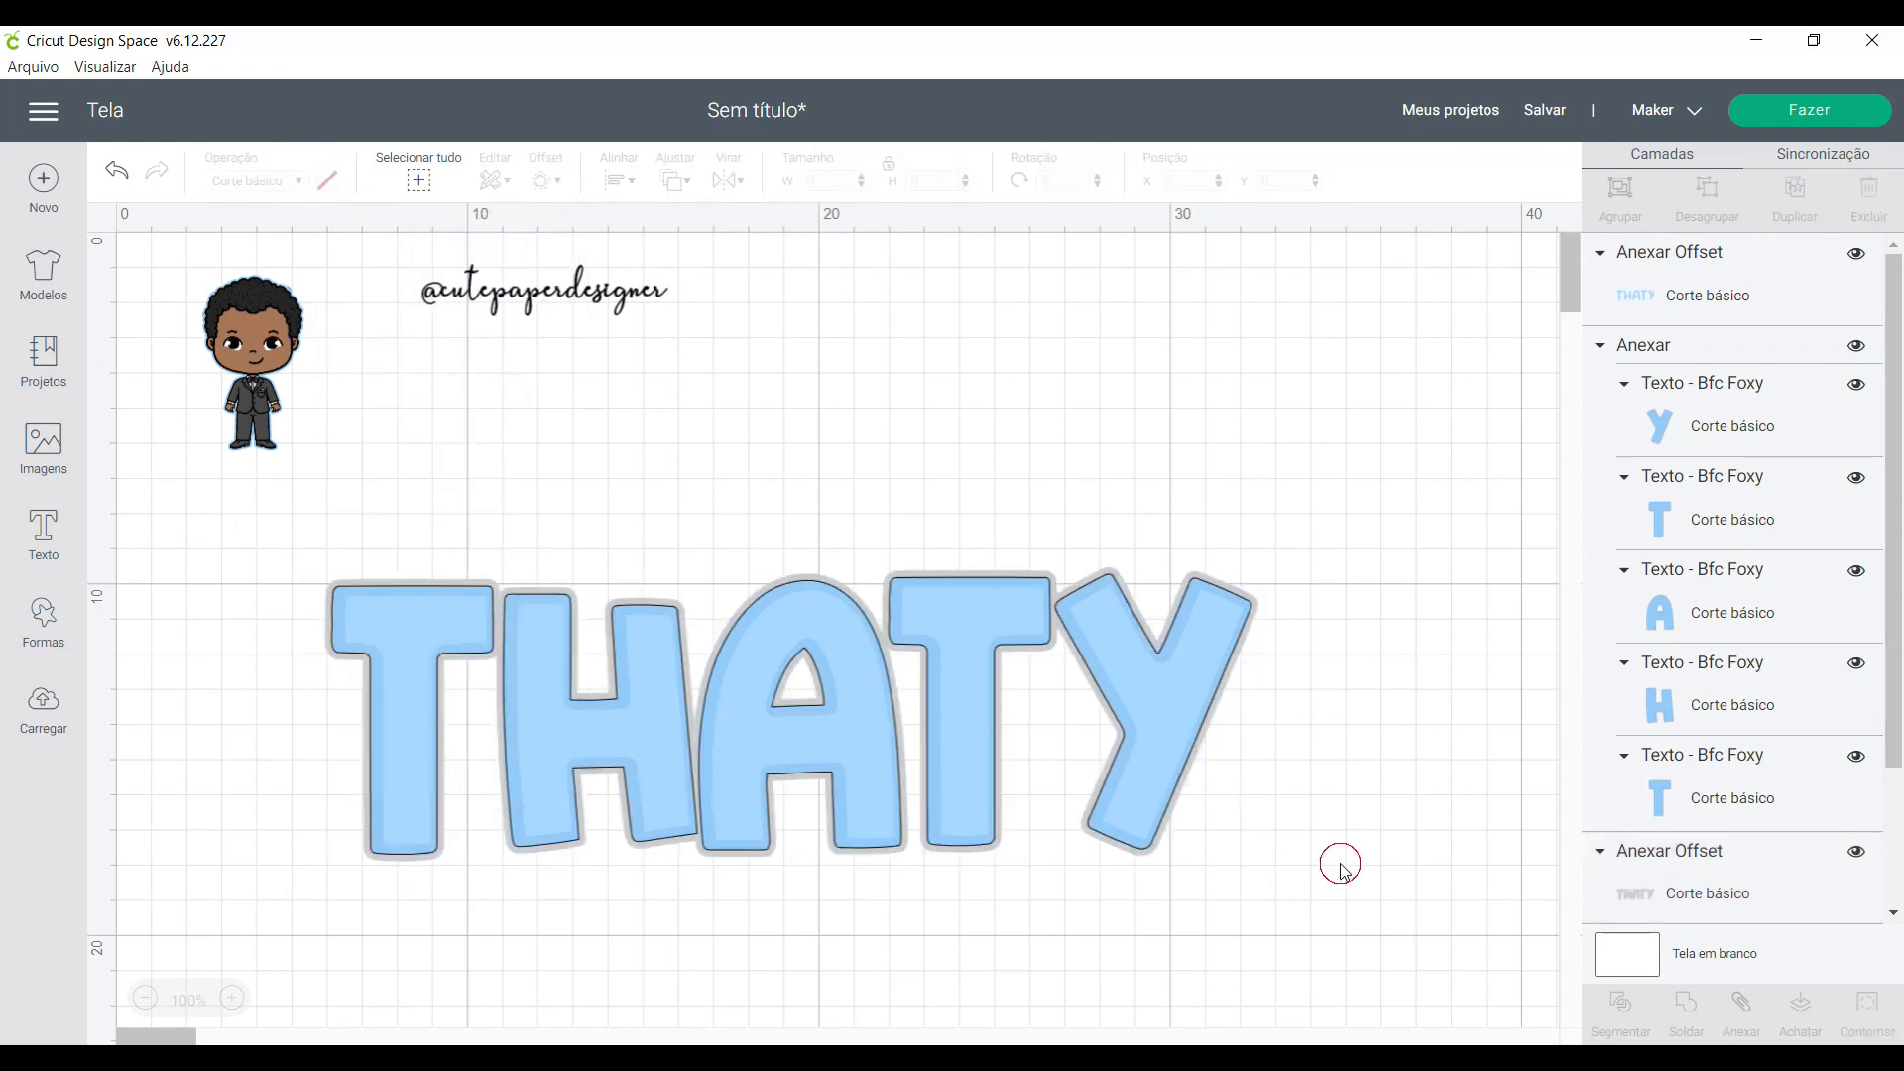
# - Nudge the name's gray outer offset layer 0.1 cm to the left so it reads like a shadow
pyautogui.click(496, 622)
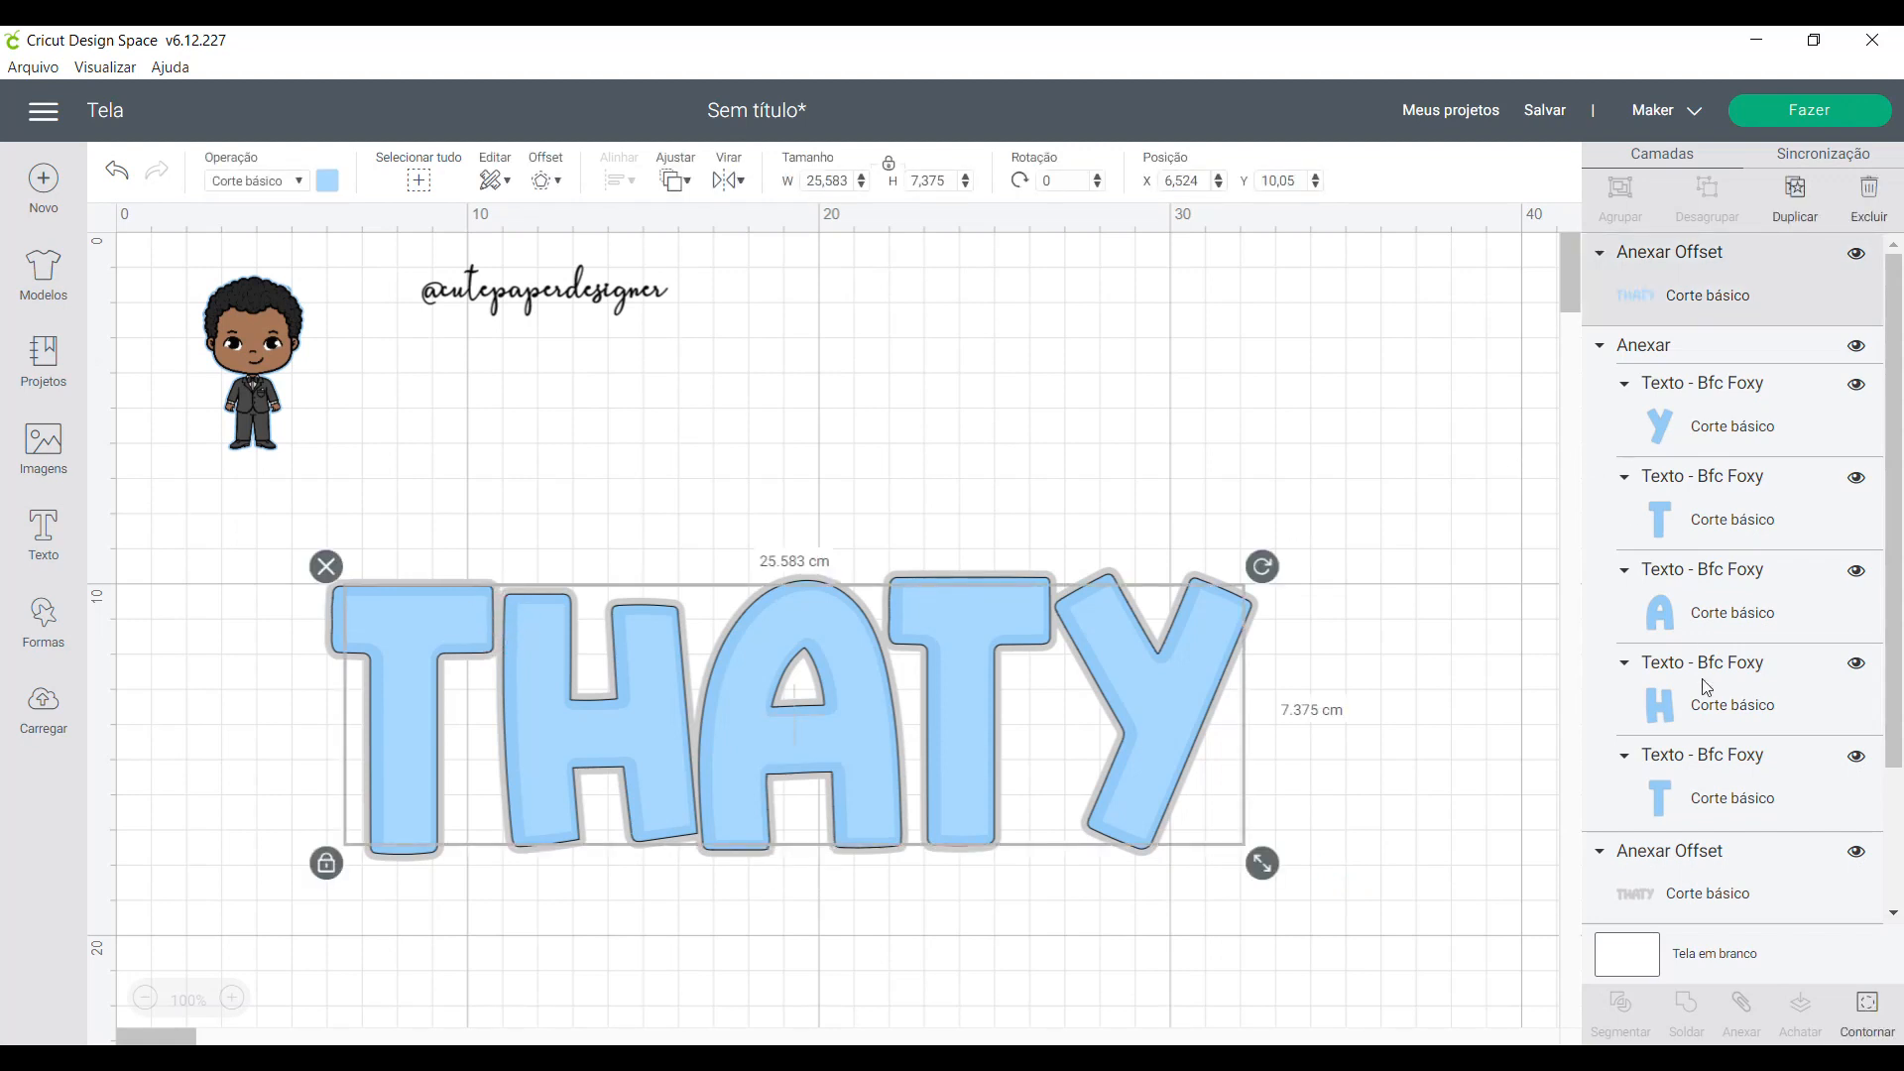
pyautogui.scroll(-1, 1721, 704)
pyautogui.click(1694, 758)
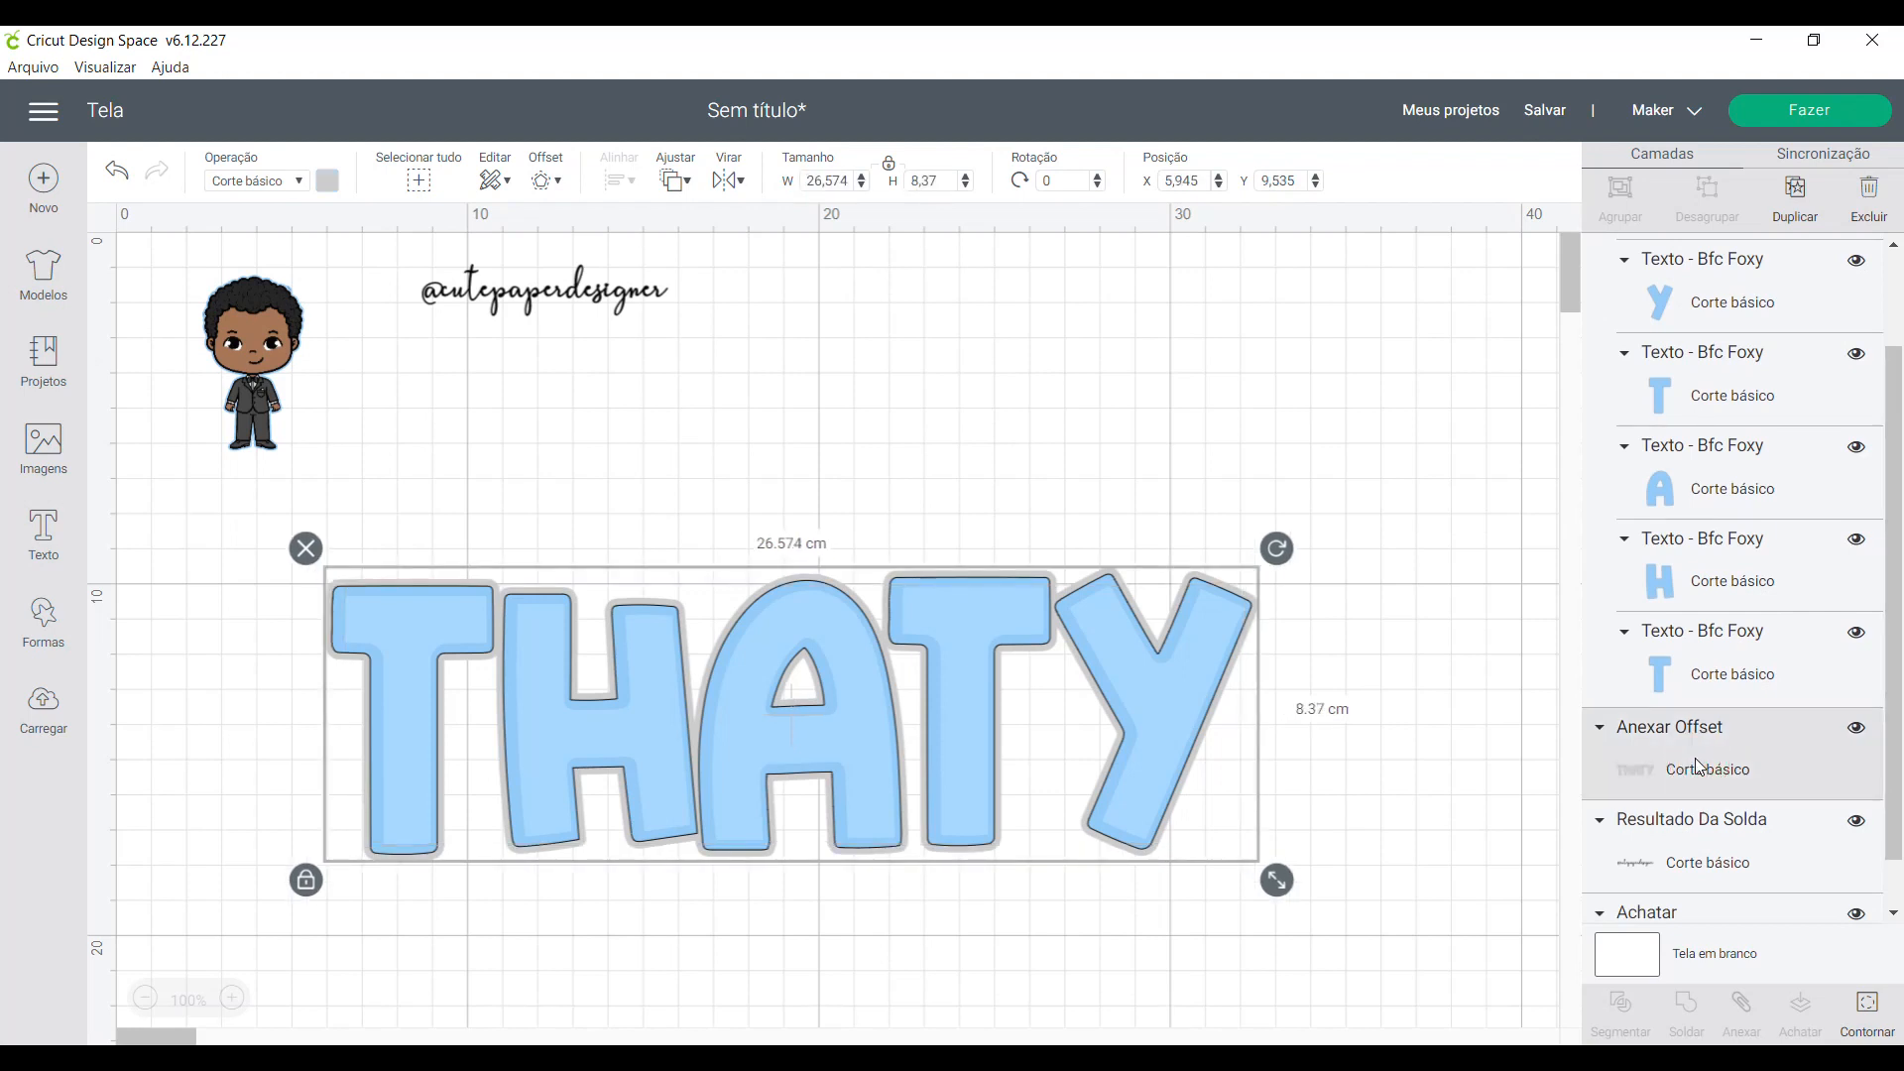
pyautogui.press('Left')
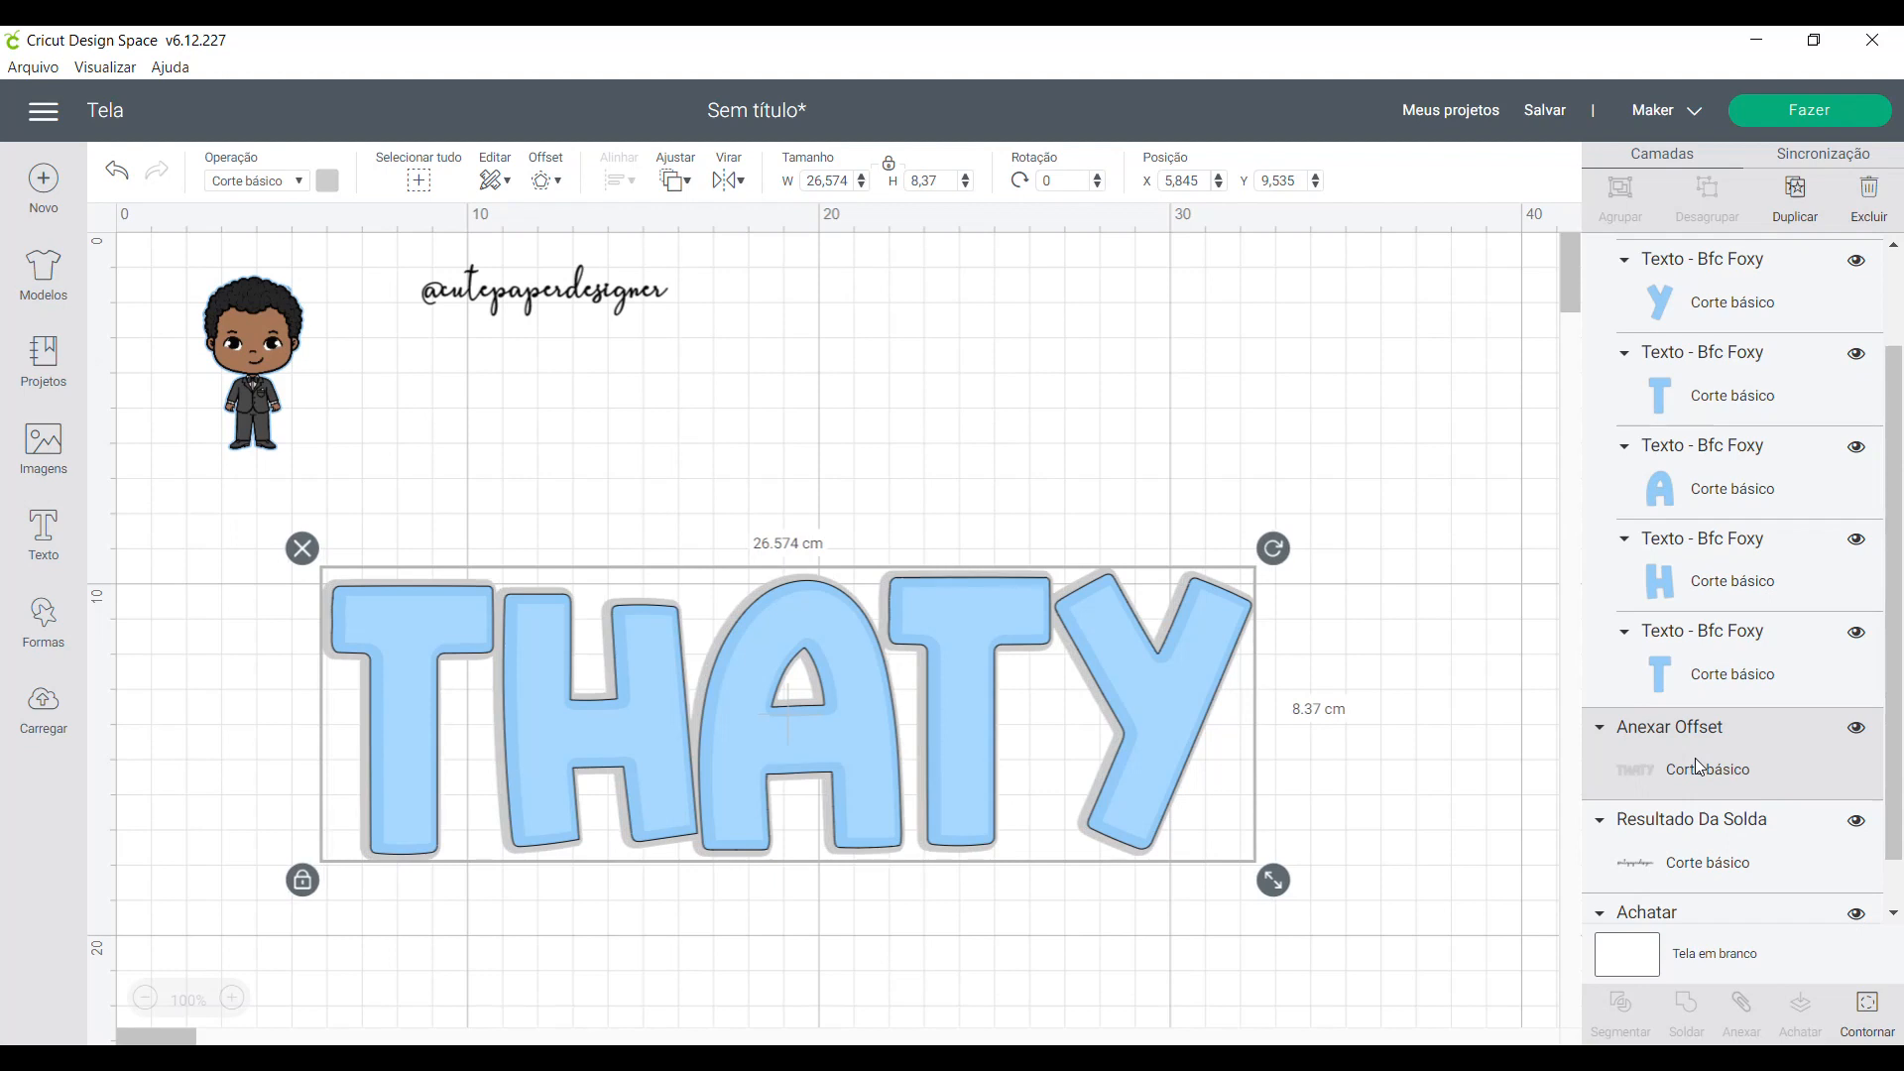
pyautogui.click(1340, 920)
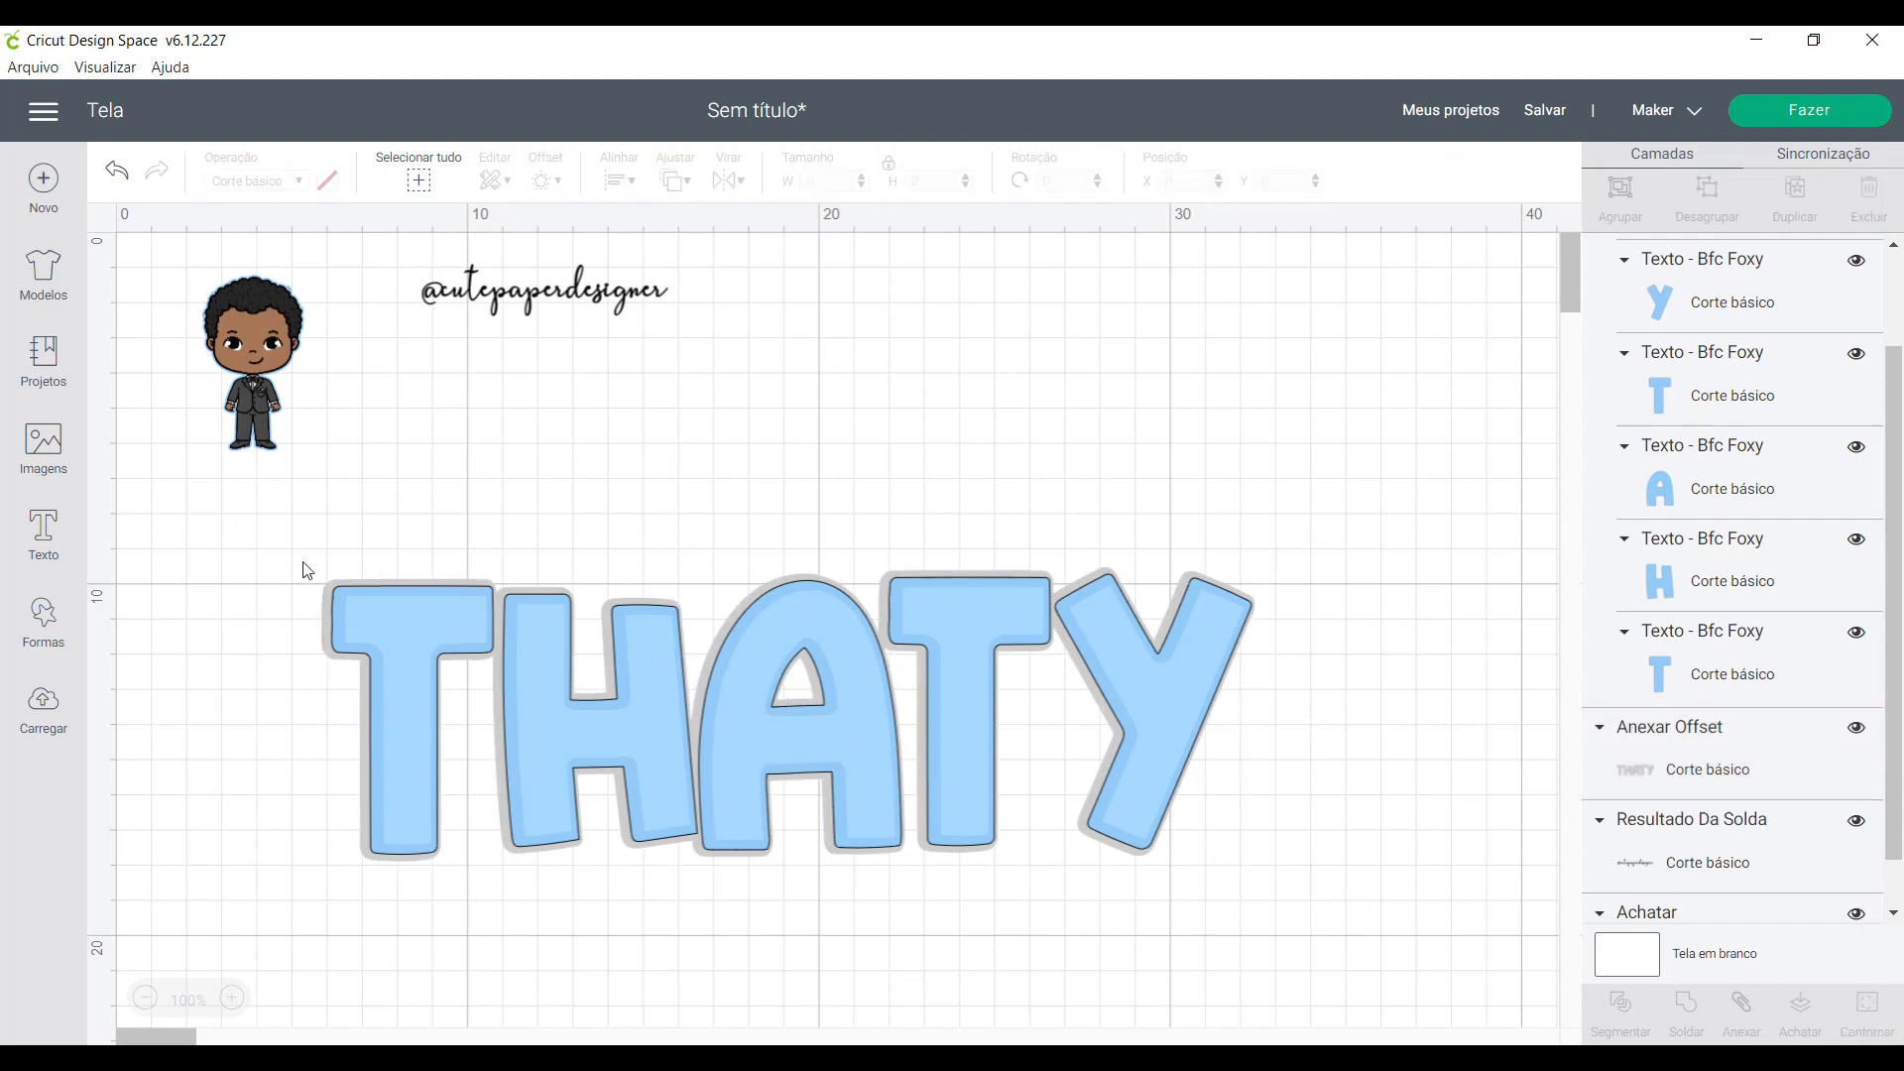
# - Set the operation of all the name's layers to basic cut
pyautogui.moveTo(277, 531); pyautogui.dragTo(1317, 925)
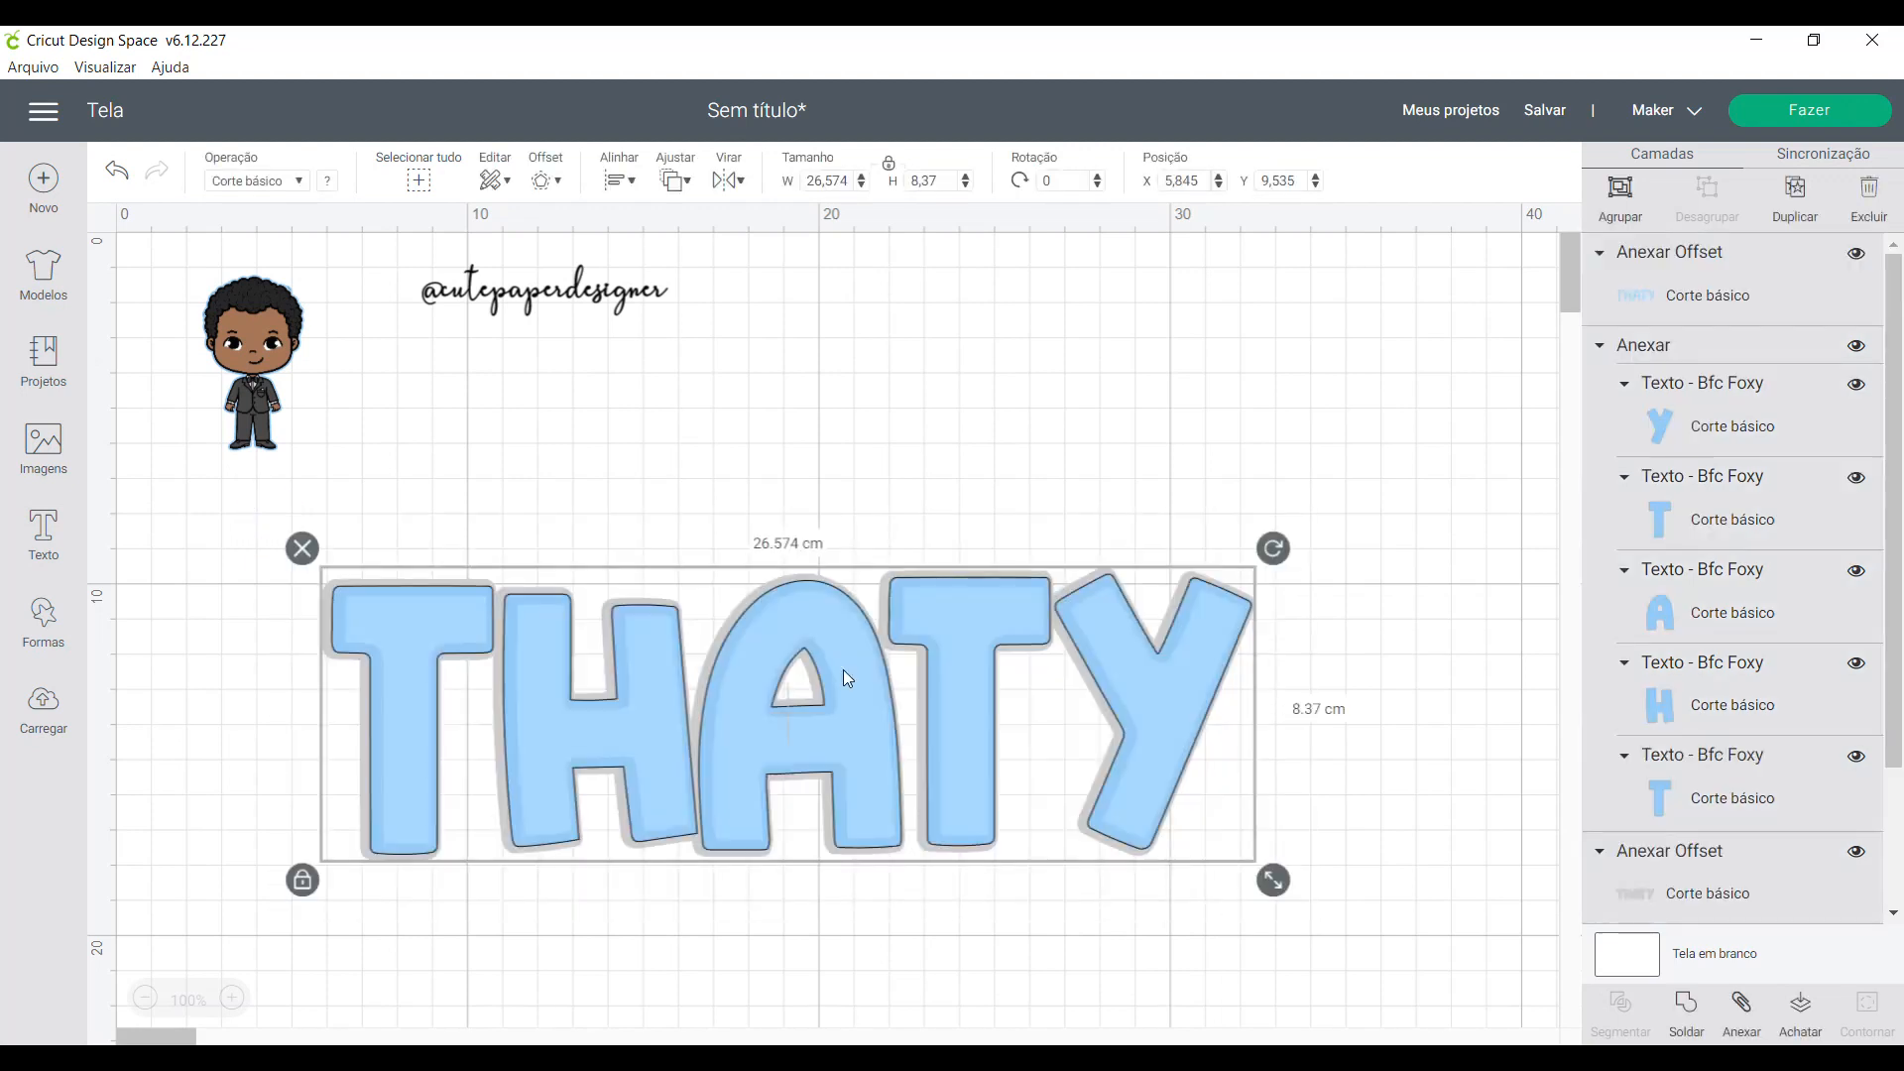
pyautogui.click(302, 182)
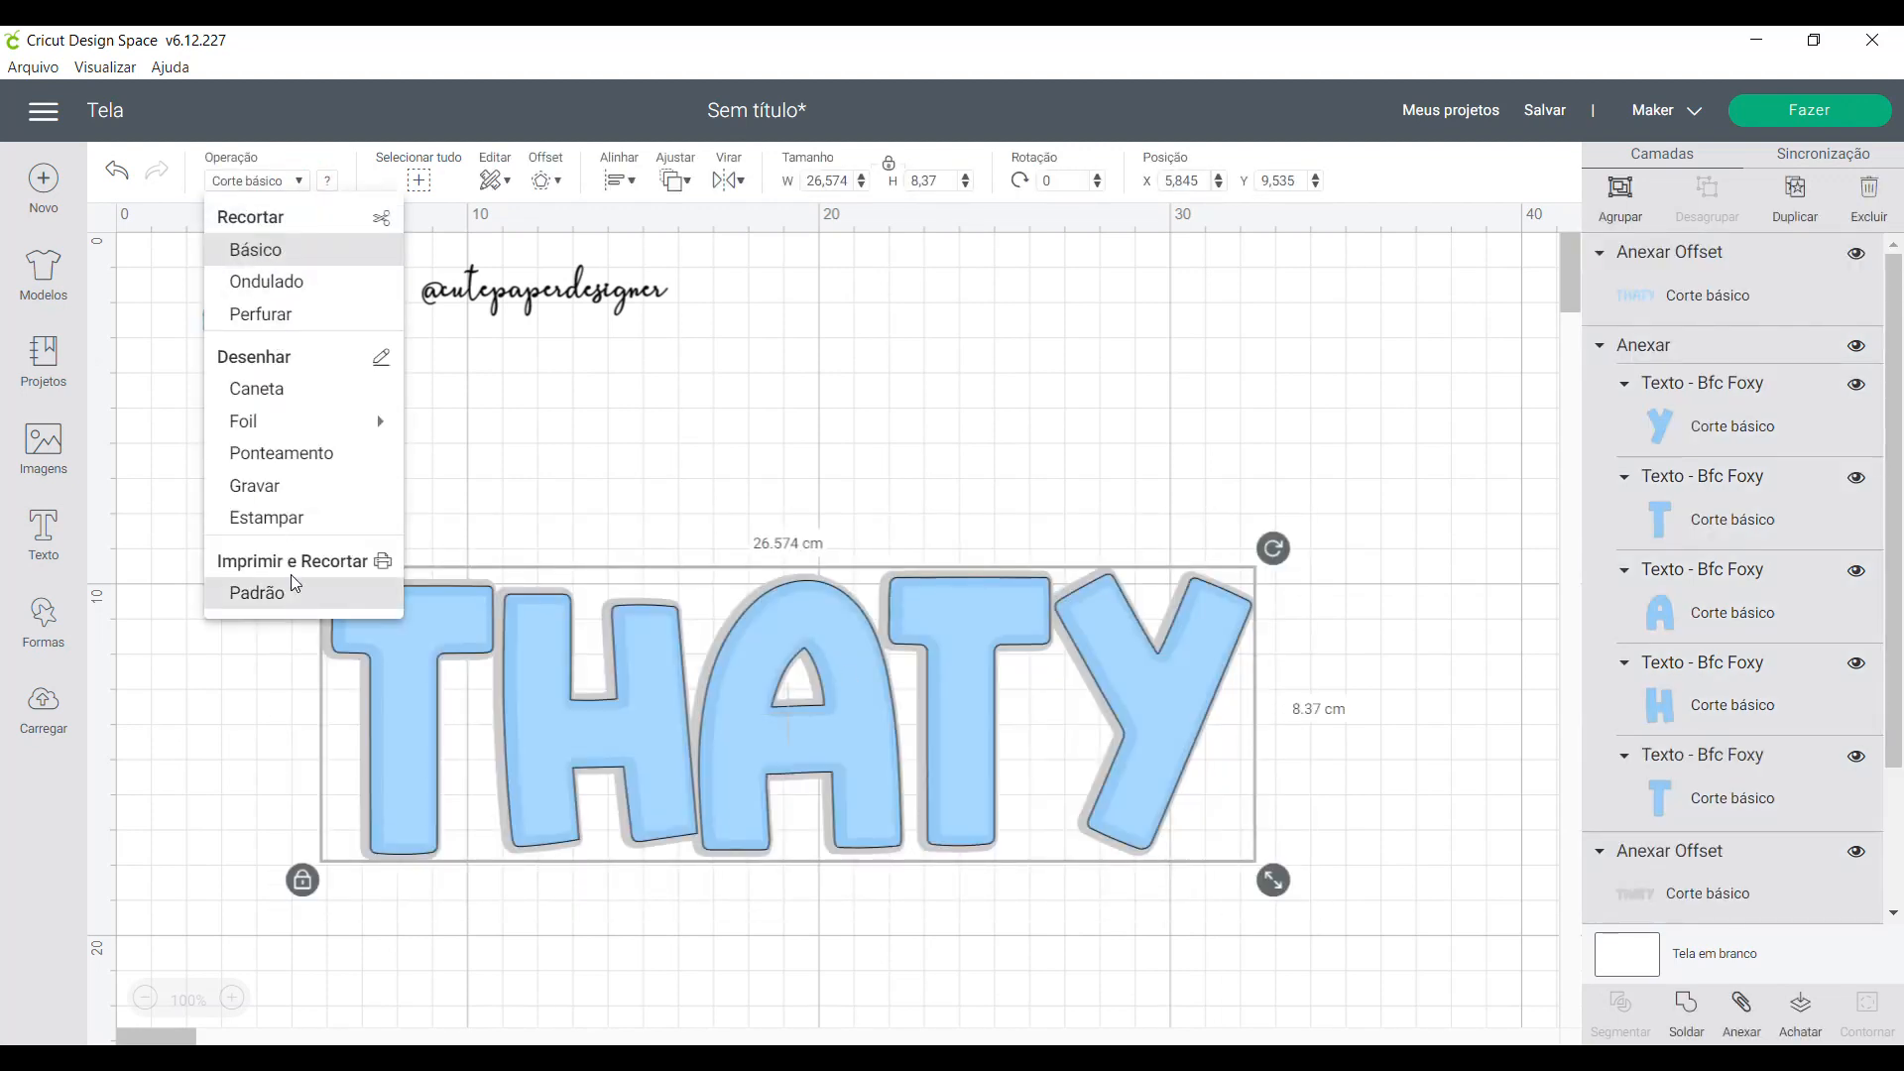
pyautogui.click(276, 252)
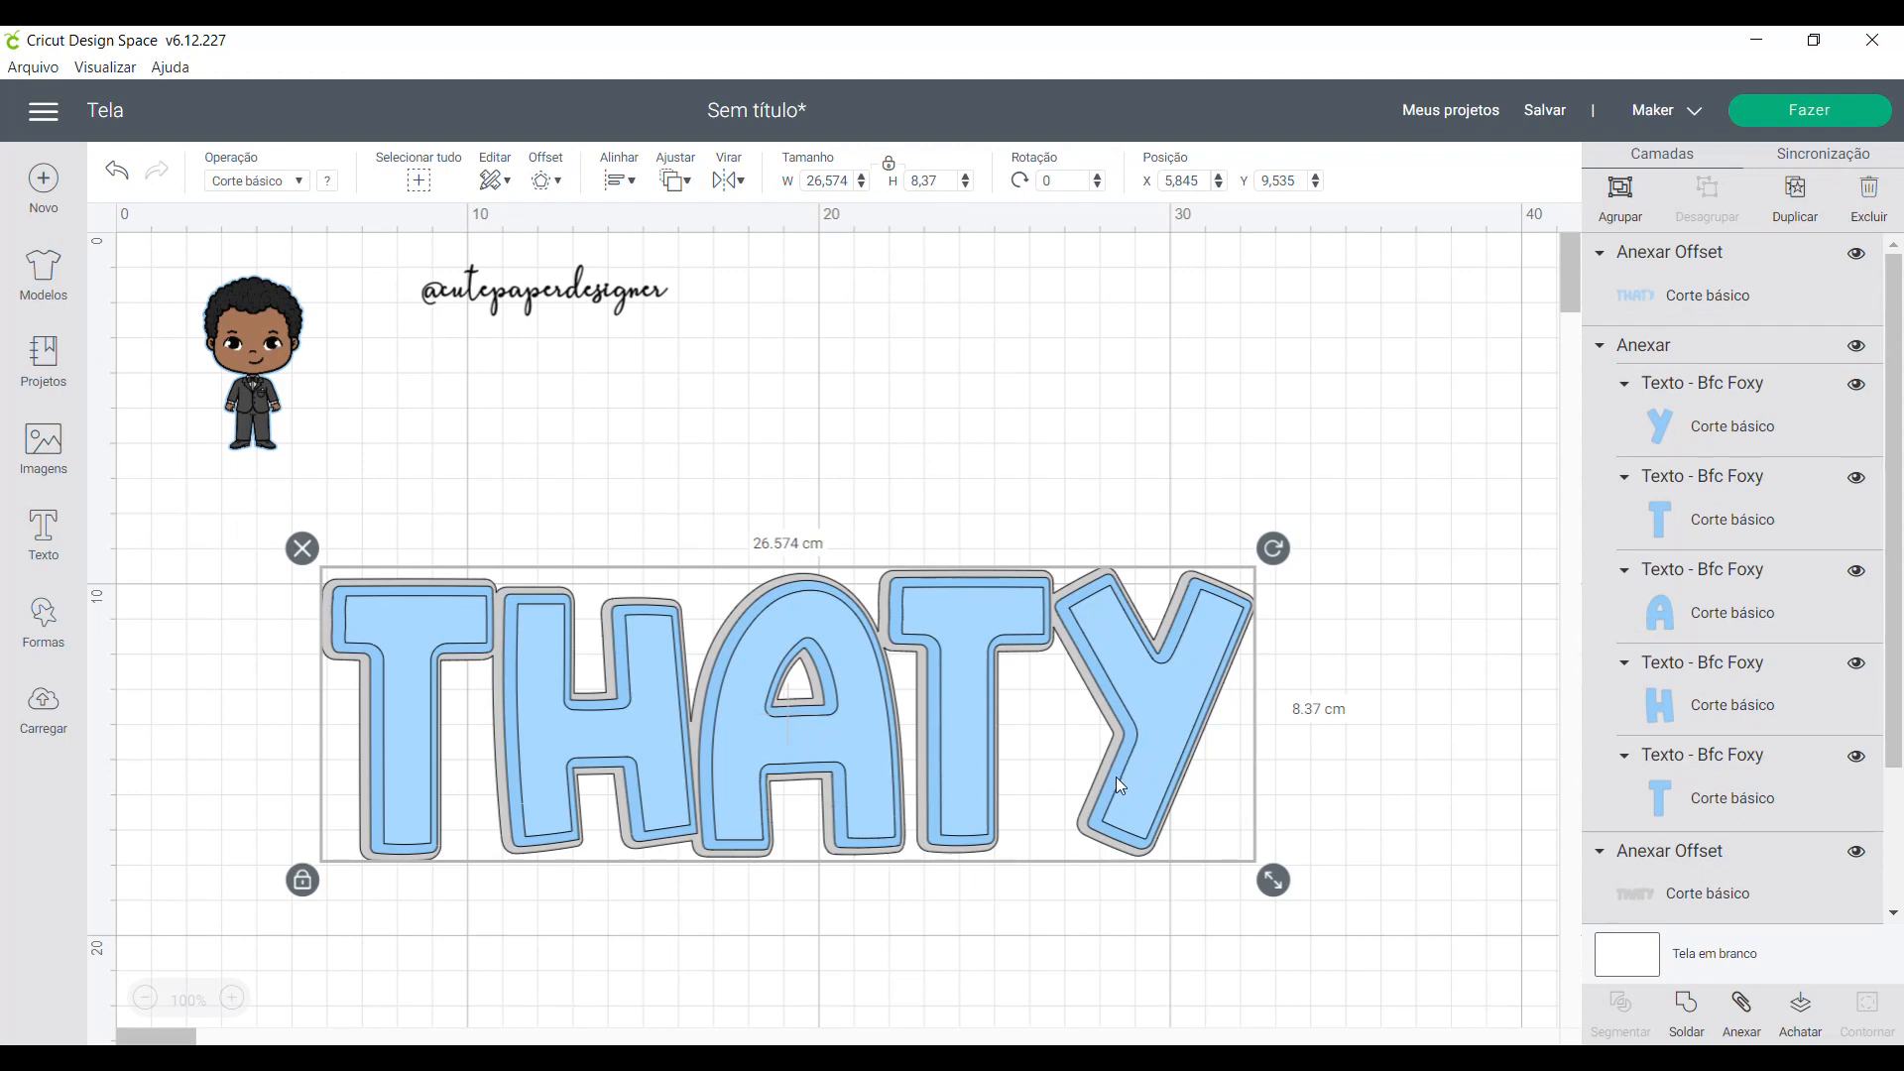
# - Change the operation of all the name's layers to standard Print Then Cut
pyautogui.moveTo(229, 504); pyautogui.dragTo(1316, 939)
pyautogui.click(297, 182)
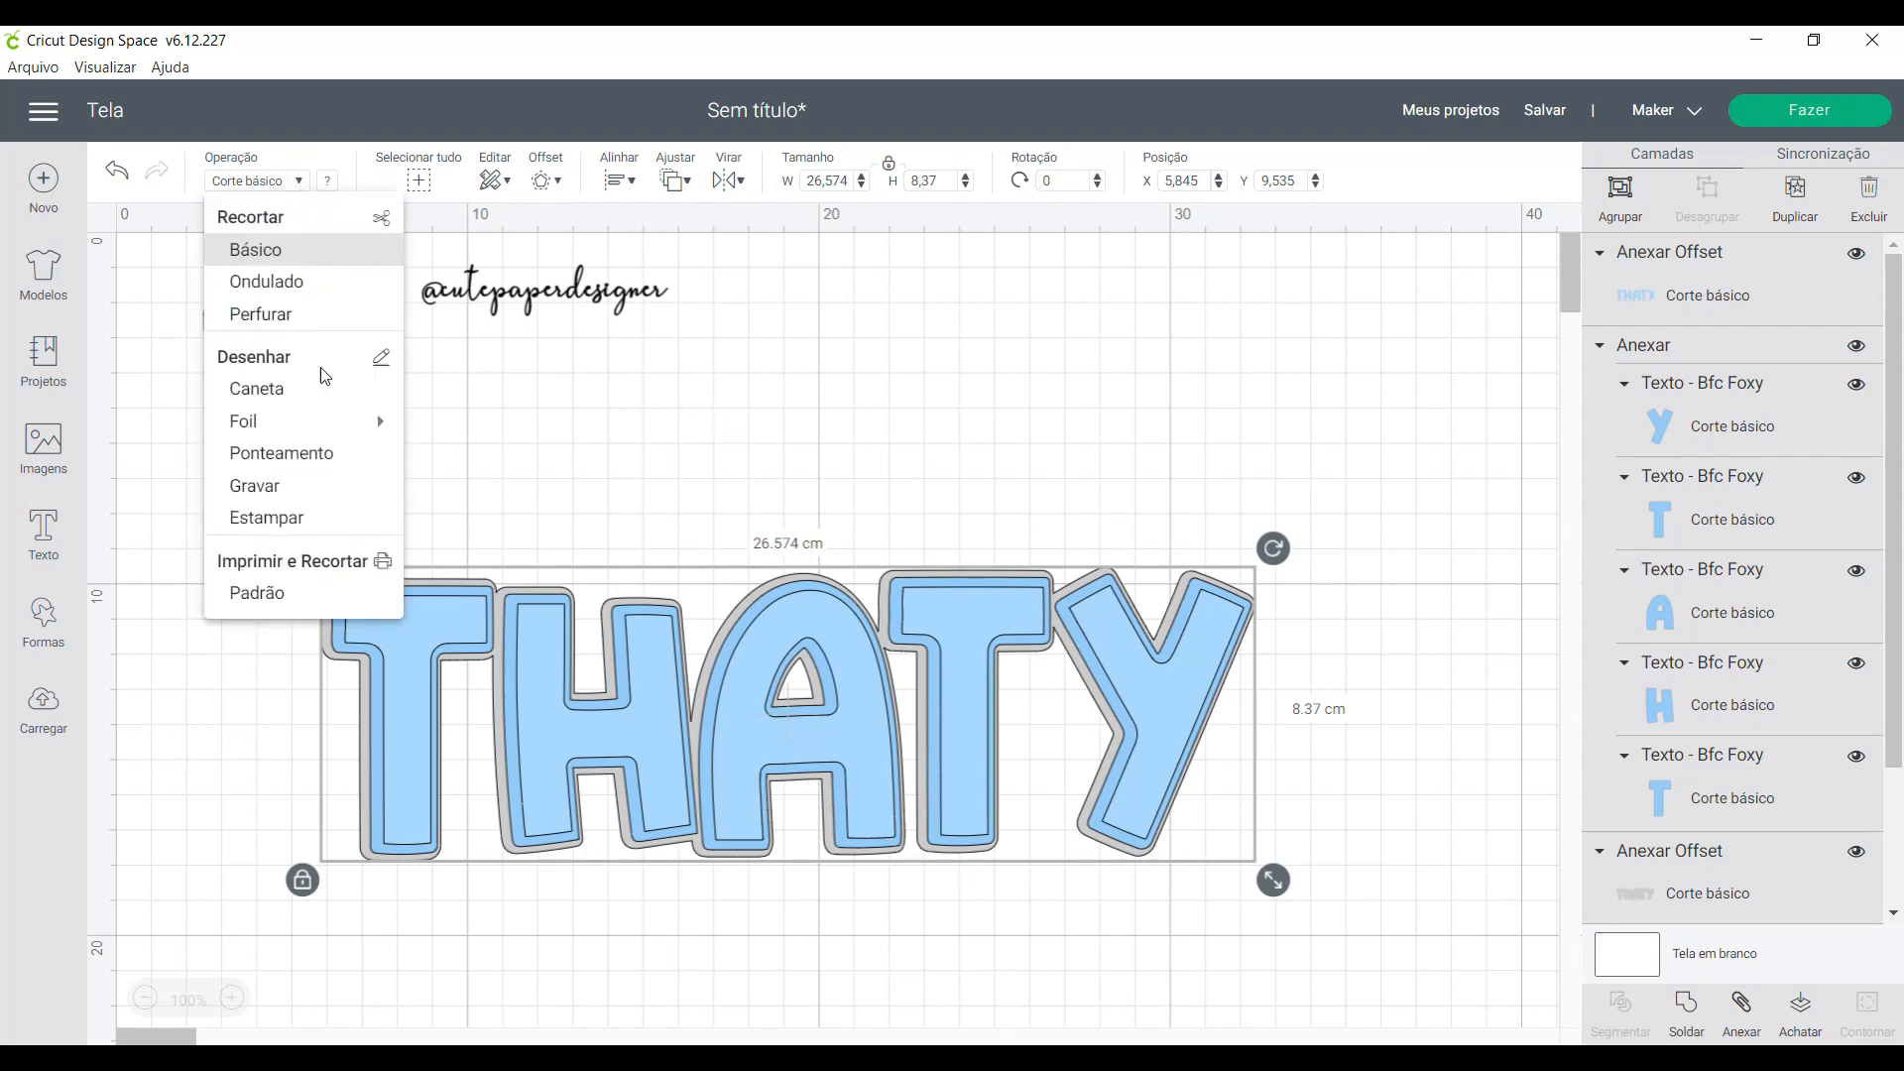
pyautogui.click(260, 598)
pyautogui.click(1327, 749)
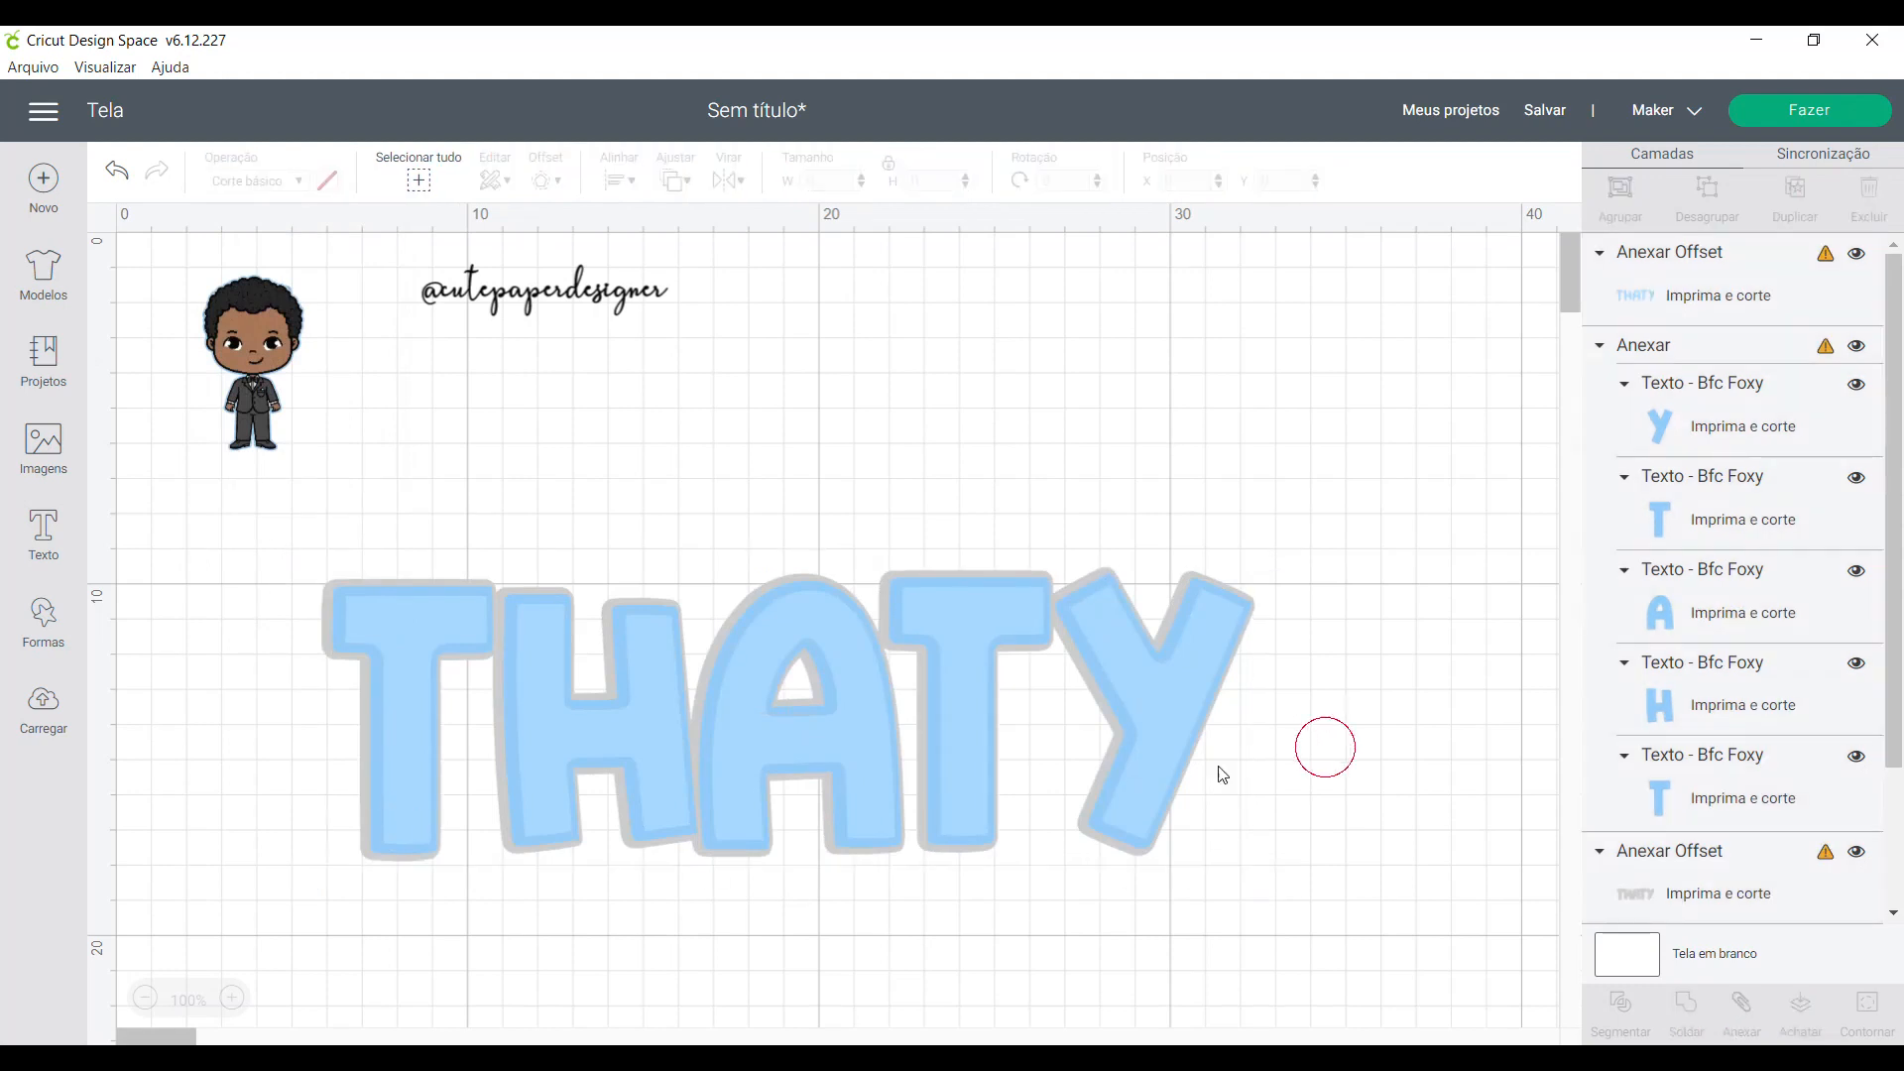
# - Undo a trial move of the inner offset layer and flatten all the name's layers into one printable image
pyautogui.moveTo(1148, 740); pyautogui.dragTo(1165, 787)
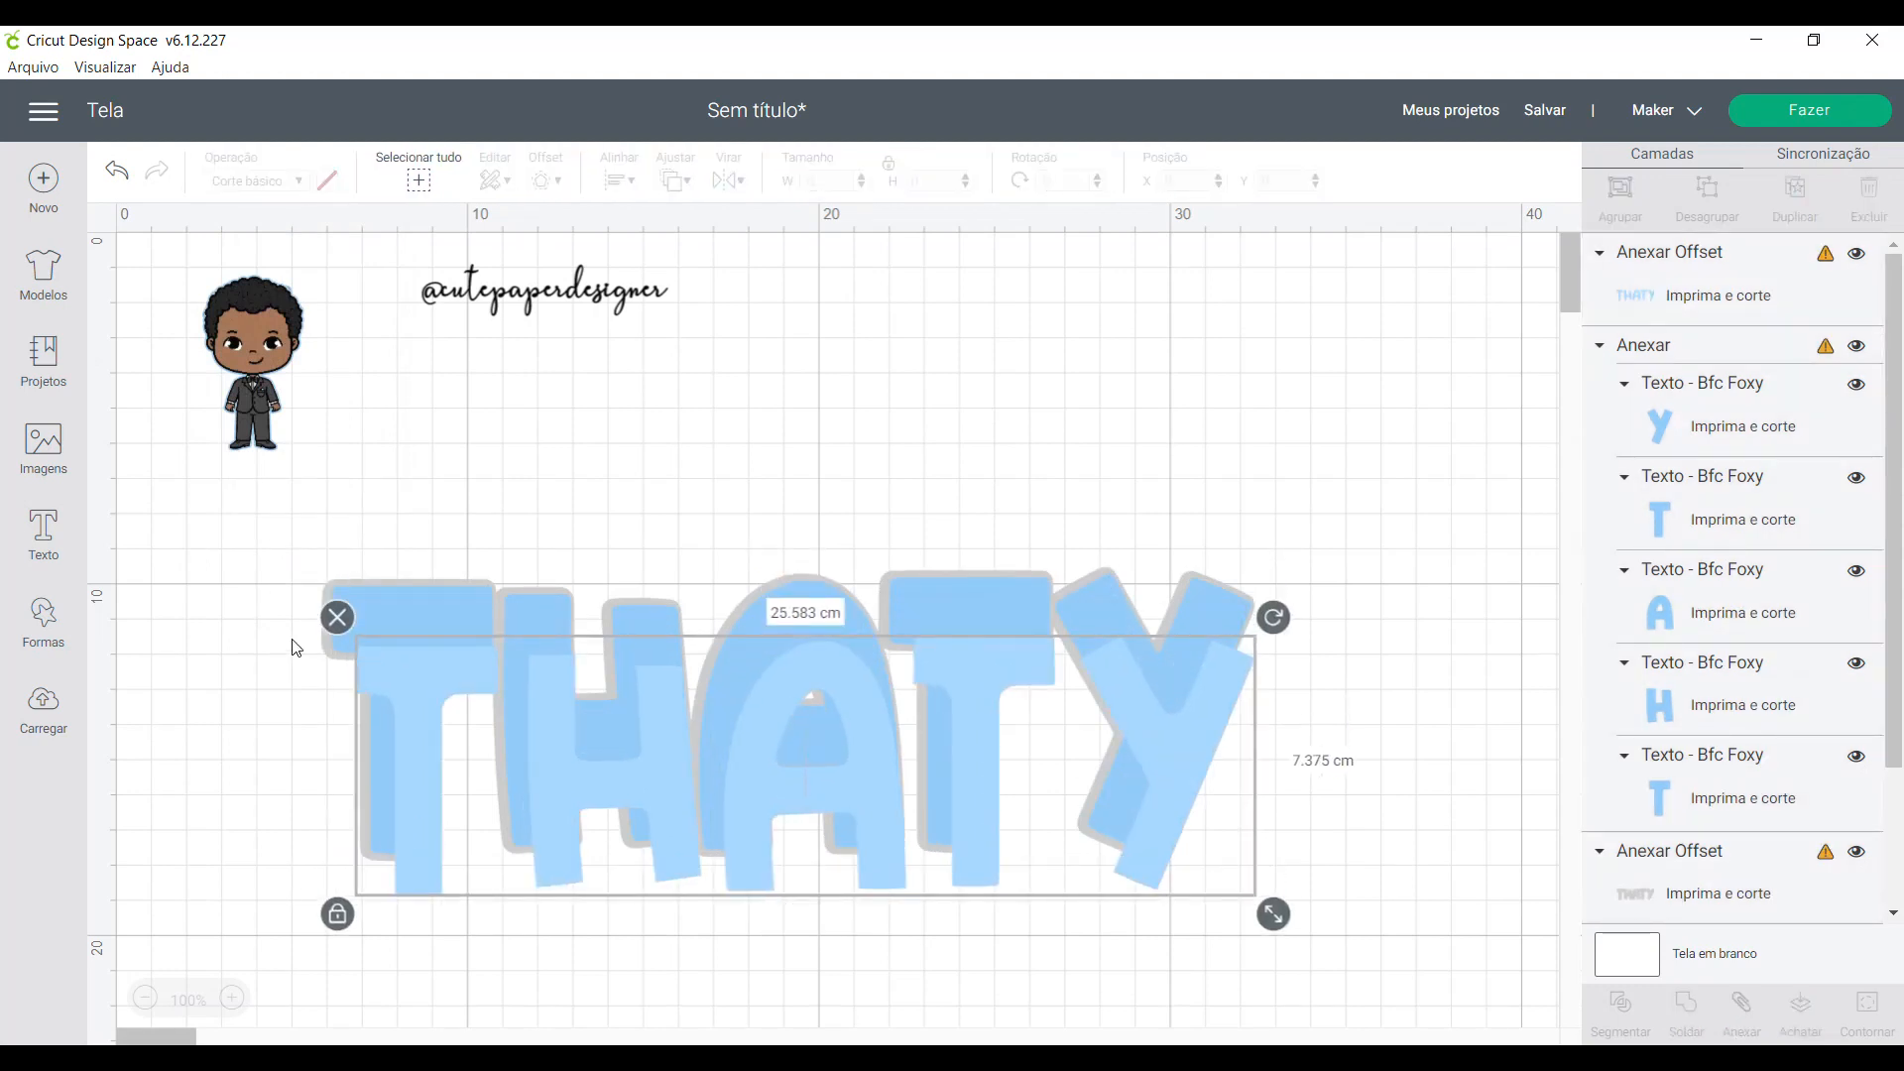
pyautogui.hotkey('ctrl', 'z')
pyautogui.moveTo(278, 526); pyautogui.dragTo(1357, 958)
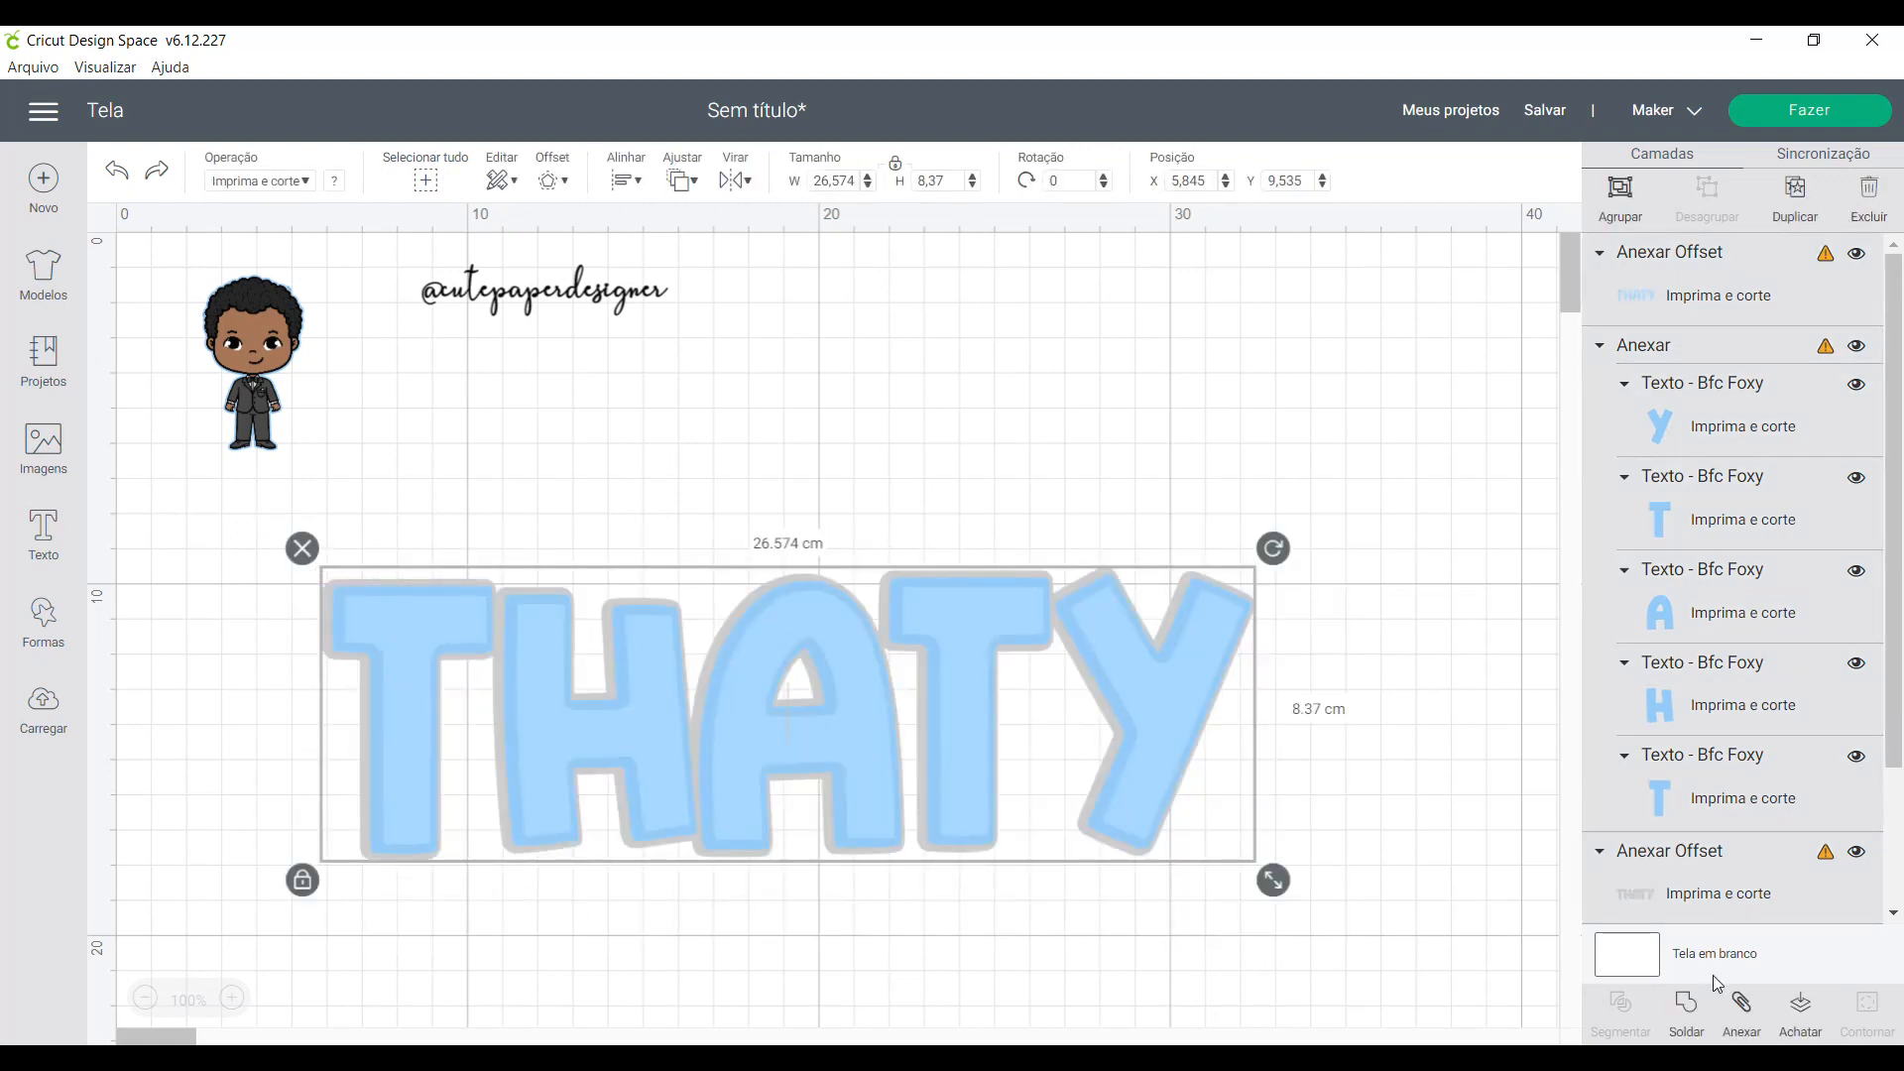
pyautogui.click(1800, 1011)
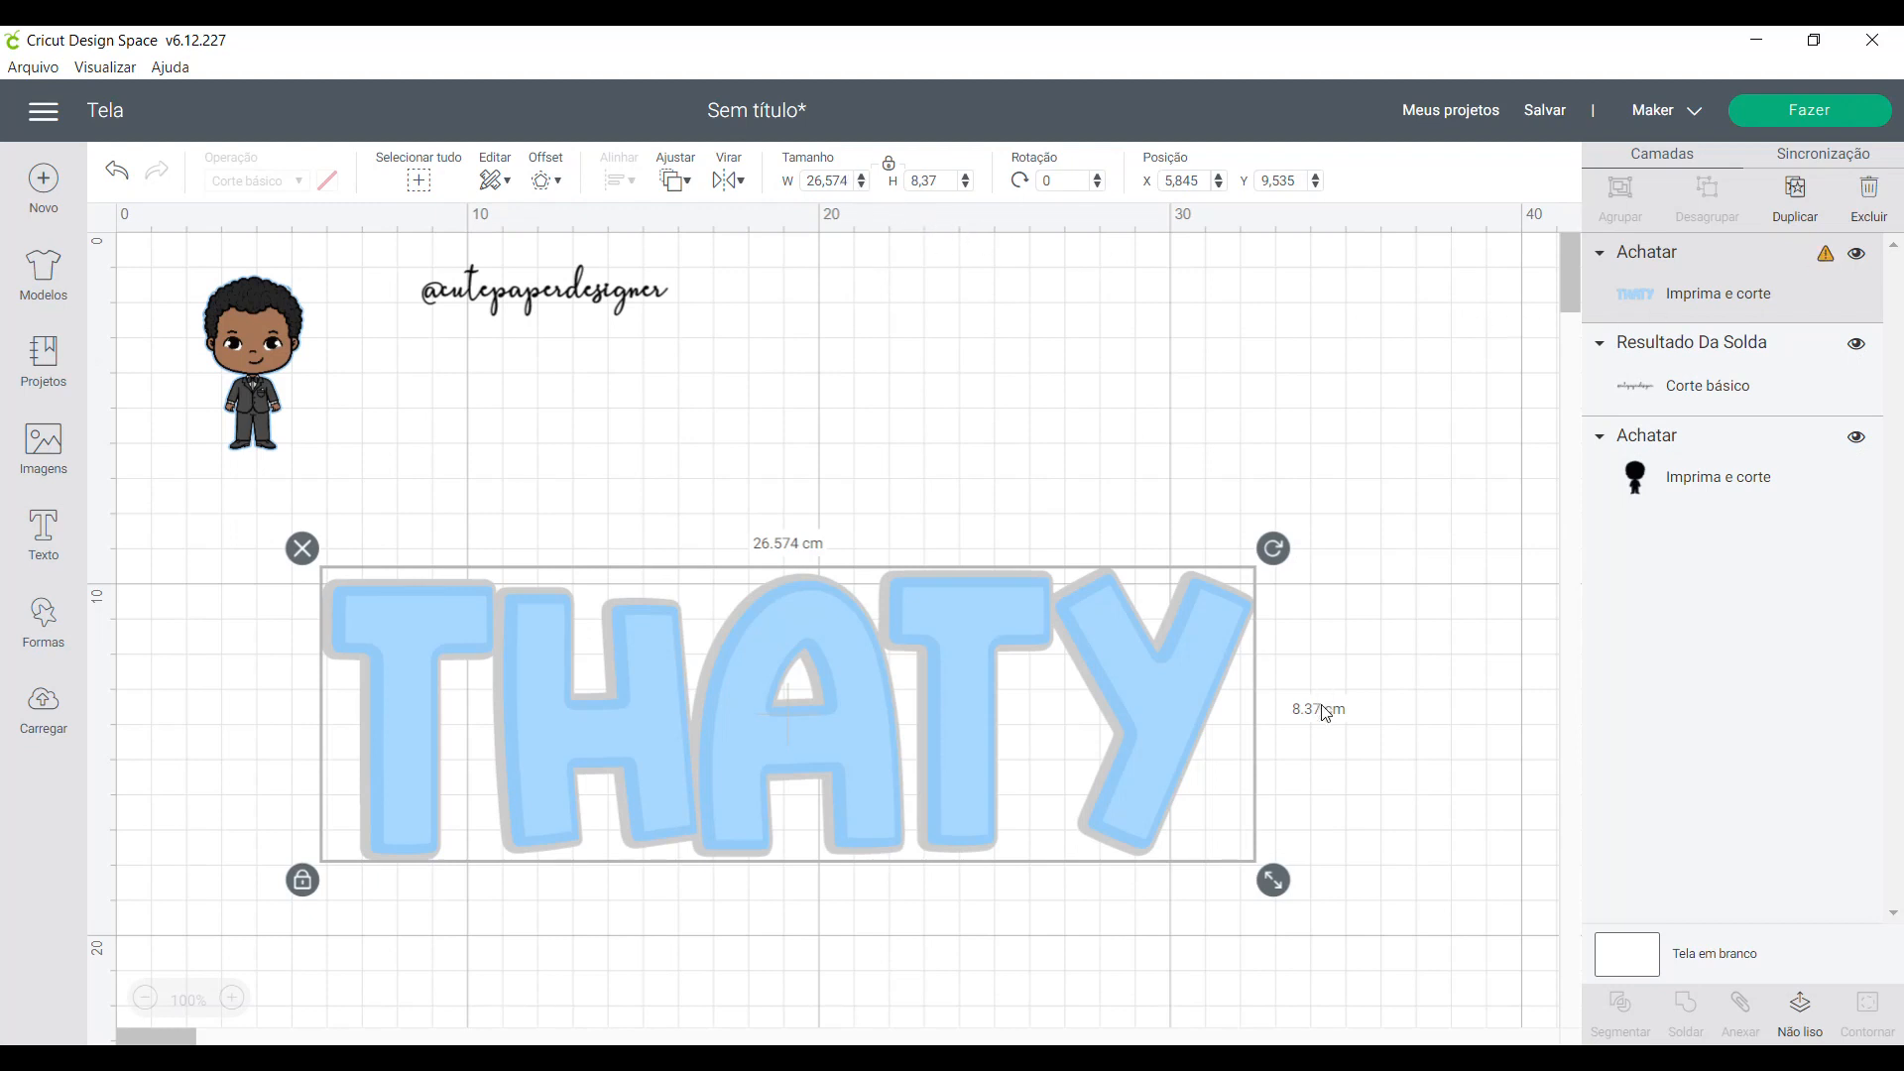
# - Scale the flattened name down to about 23.2 × 7.3 cm and move it up and to the right, beside the boy image
pyautogui.moveTo(1289, 896); pyautogui.dragTo(1153, 841)
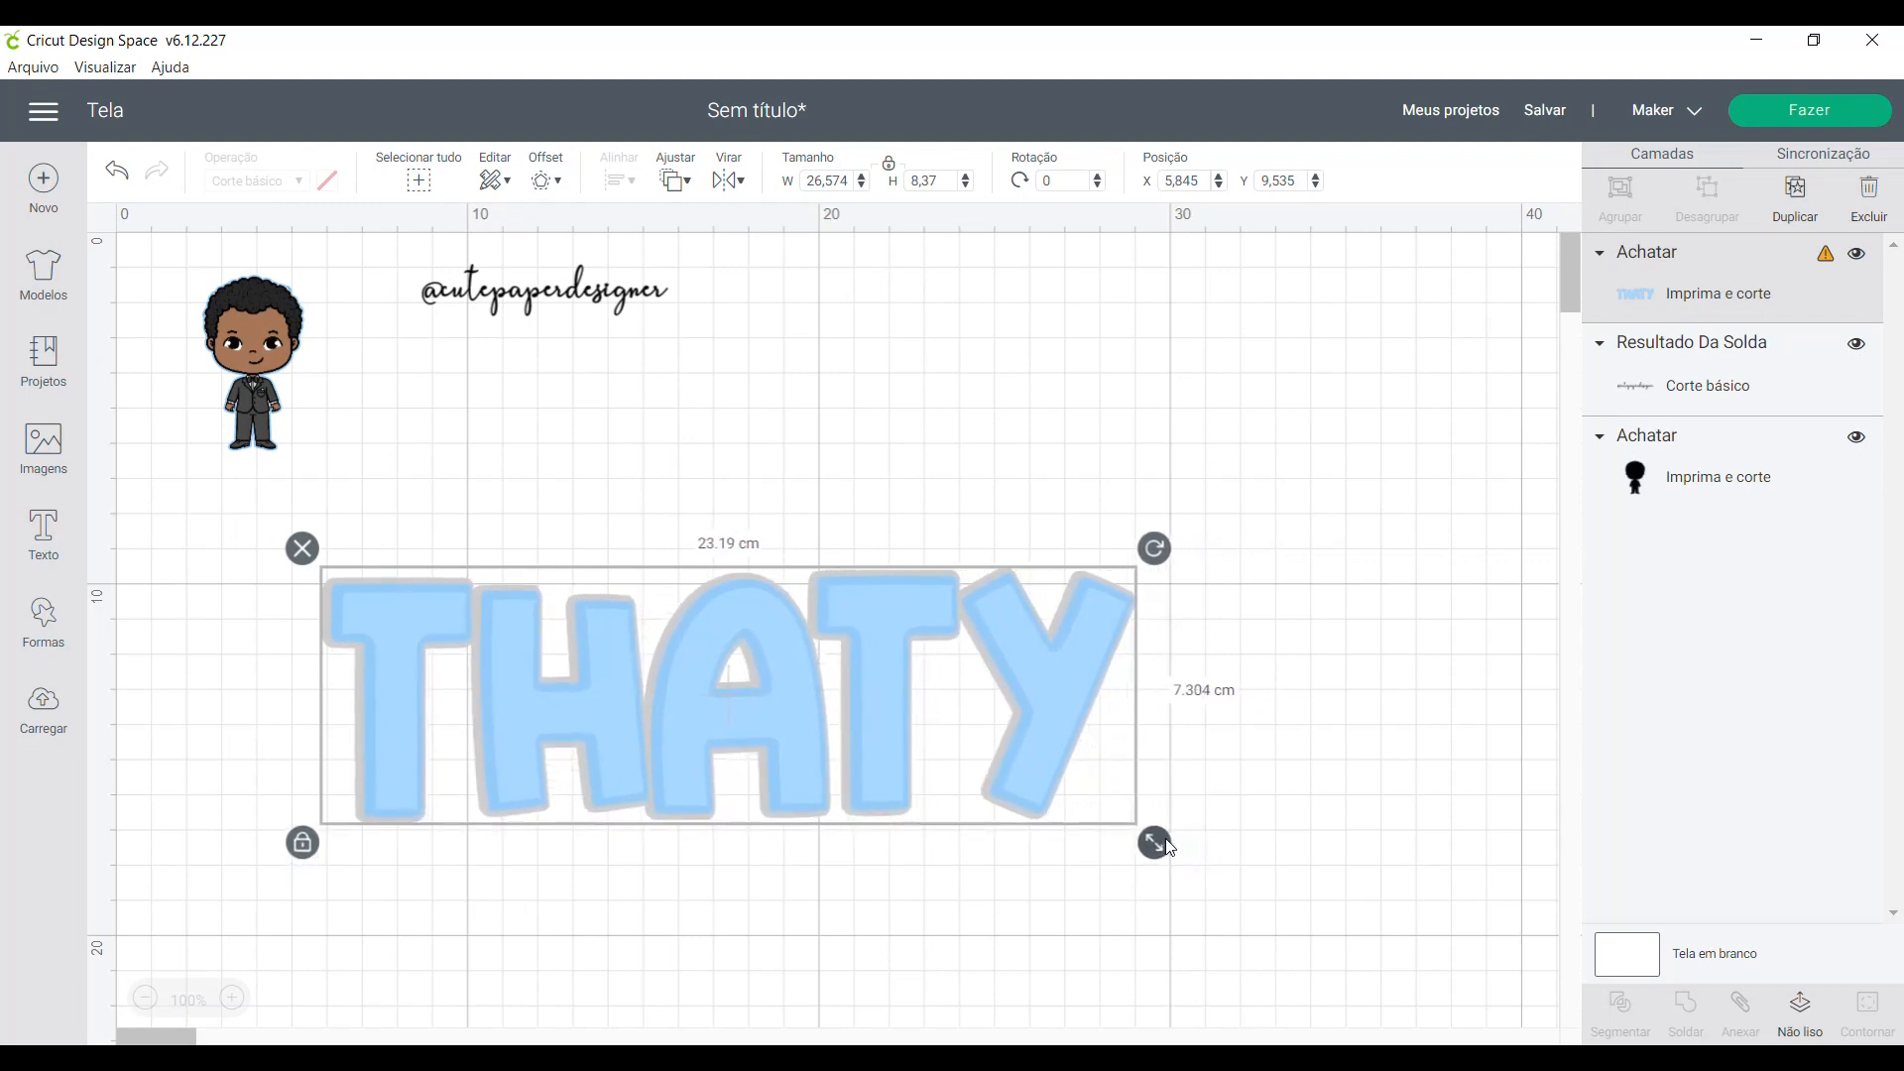
pyautogui.click(1237, 854)
pyautogui.click(1022, 794)
pyautogui.moveTo(1023, 794); pyautogui.dragTo(1149, 697)
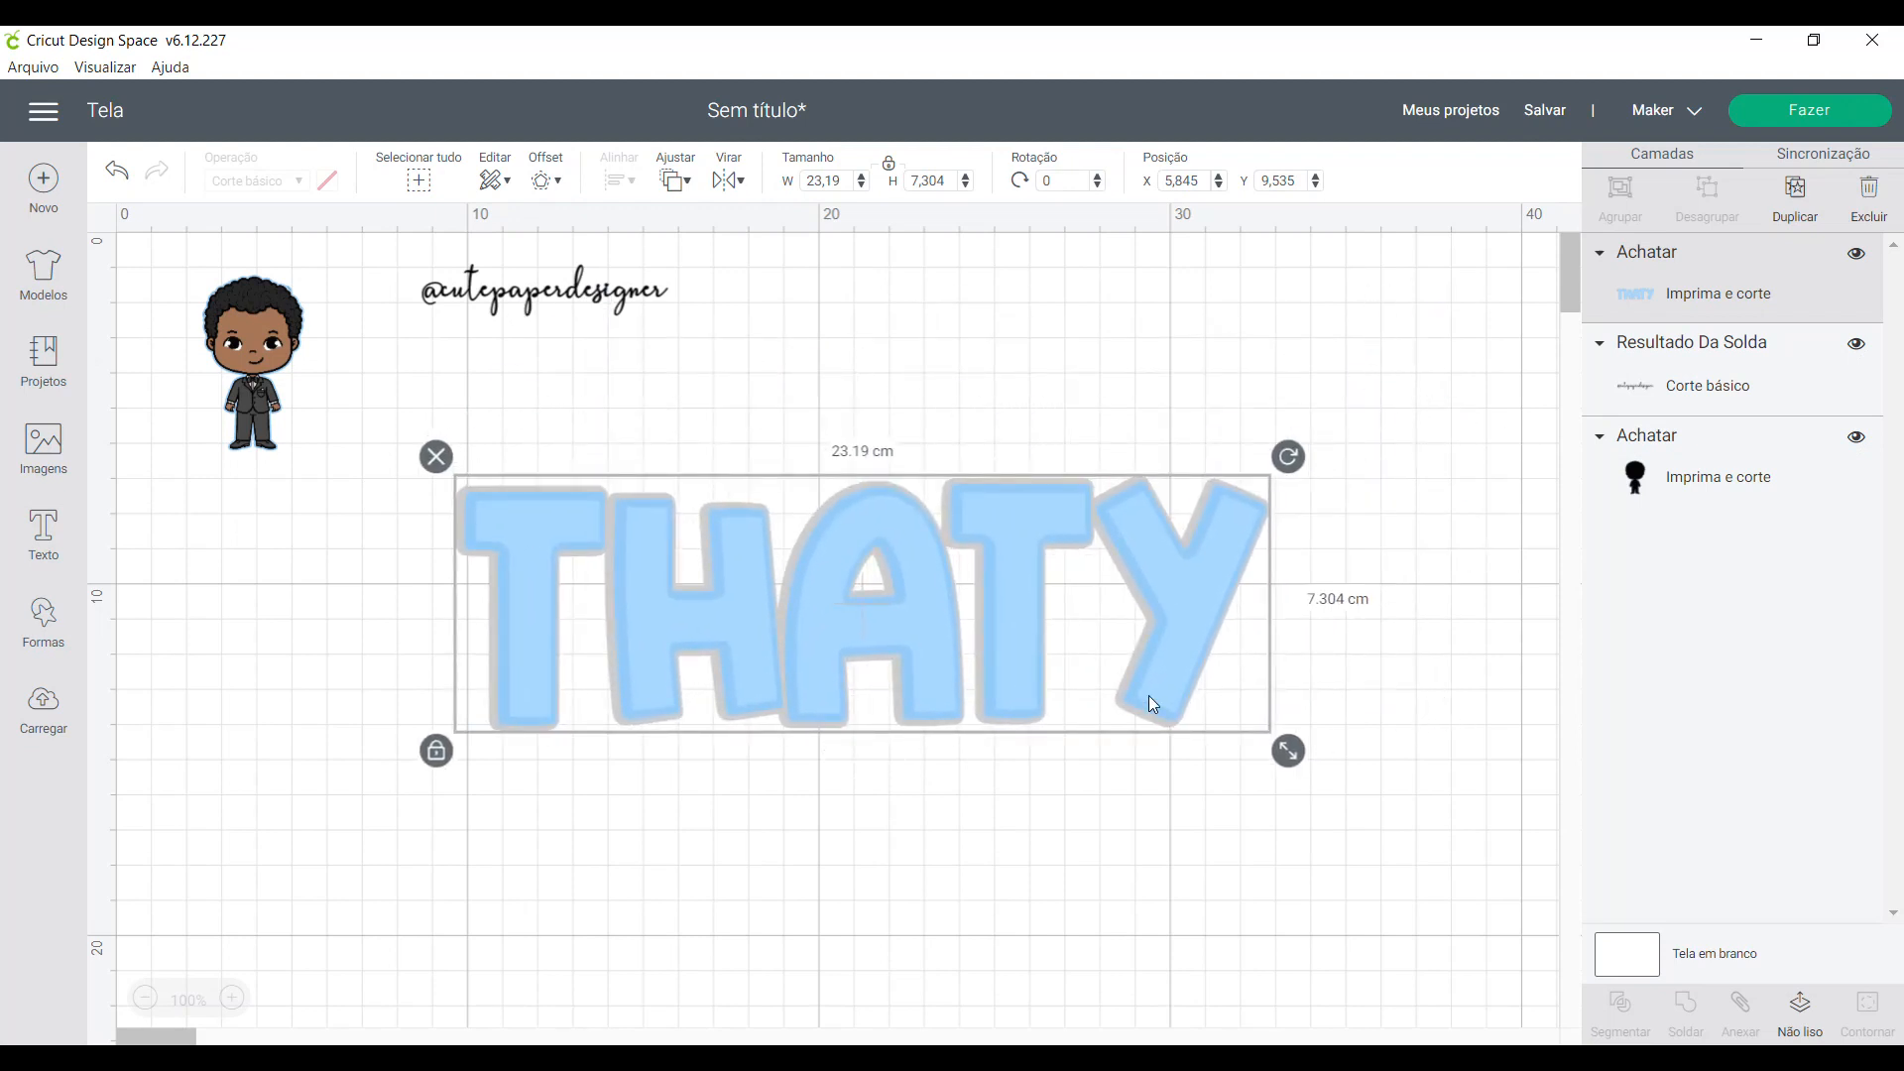
pyautogui.moveTo(1149, 694); pyautogui.dragTo(1242, 533)
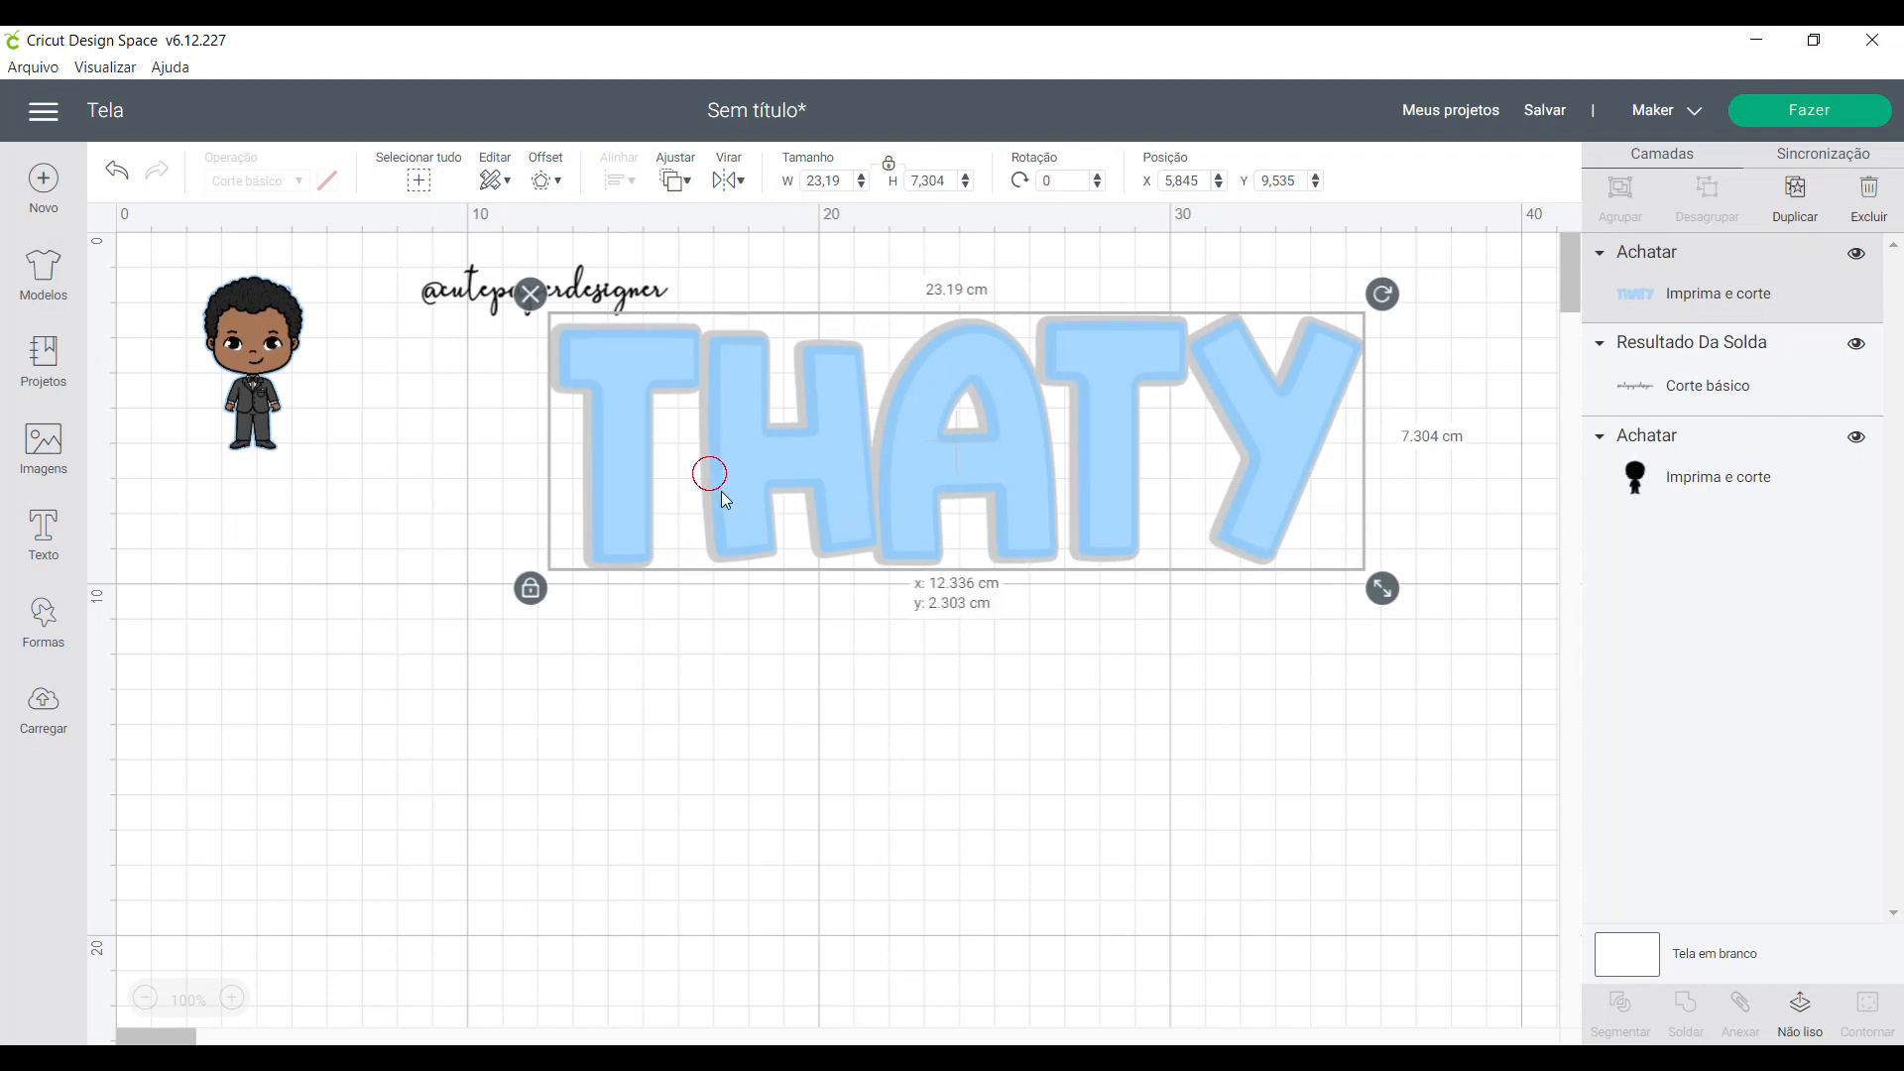
pyautogui.moveTo(714, 482); pyautogui.dragTo(751, 511)
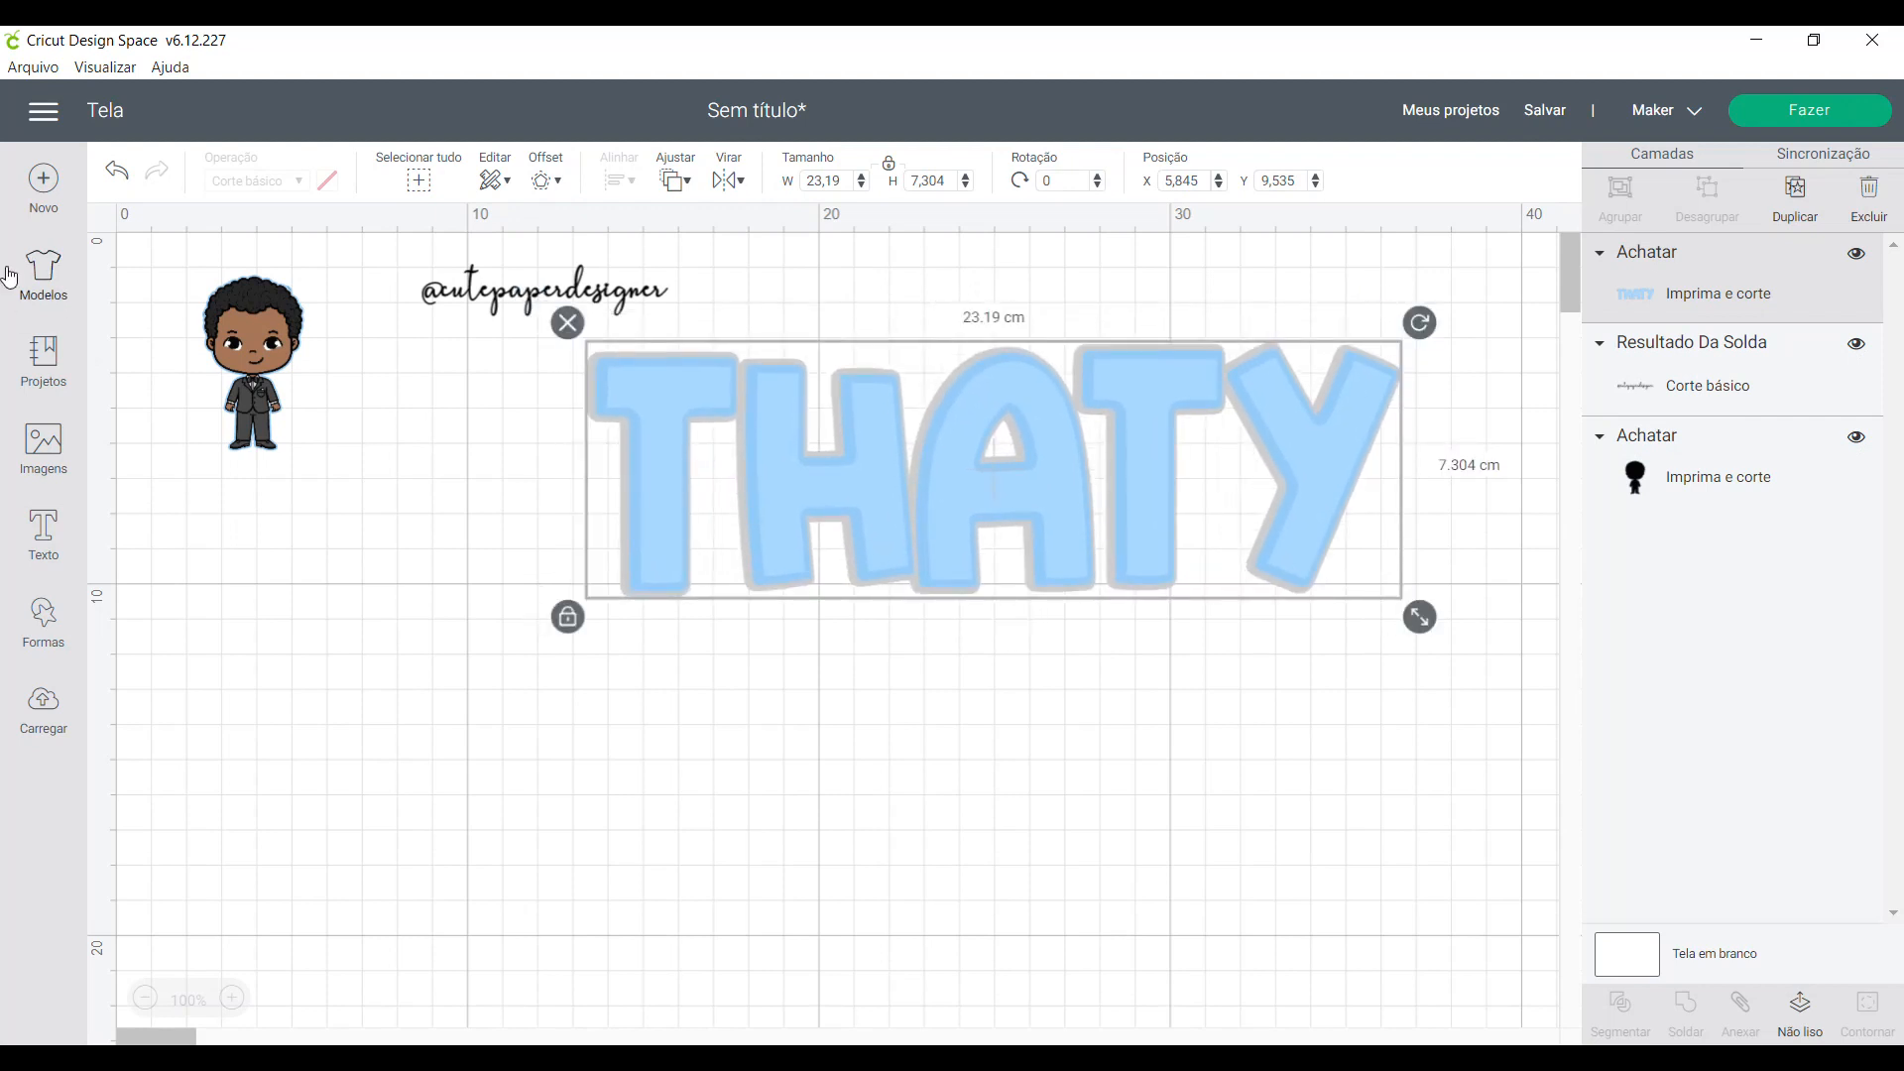
# - Add a new text object with the same name and place it in the empty area below the flattened name
pyautogui.click(43, 535)
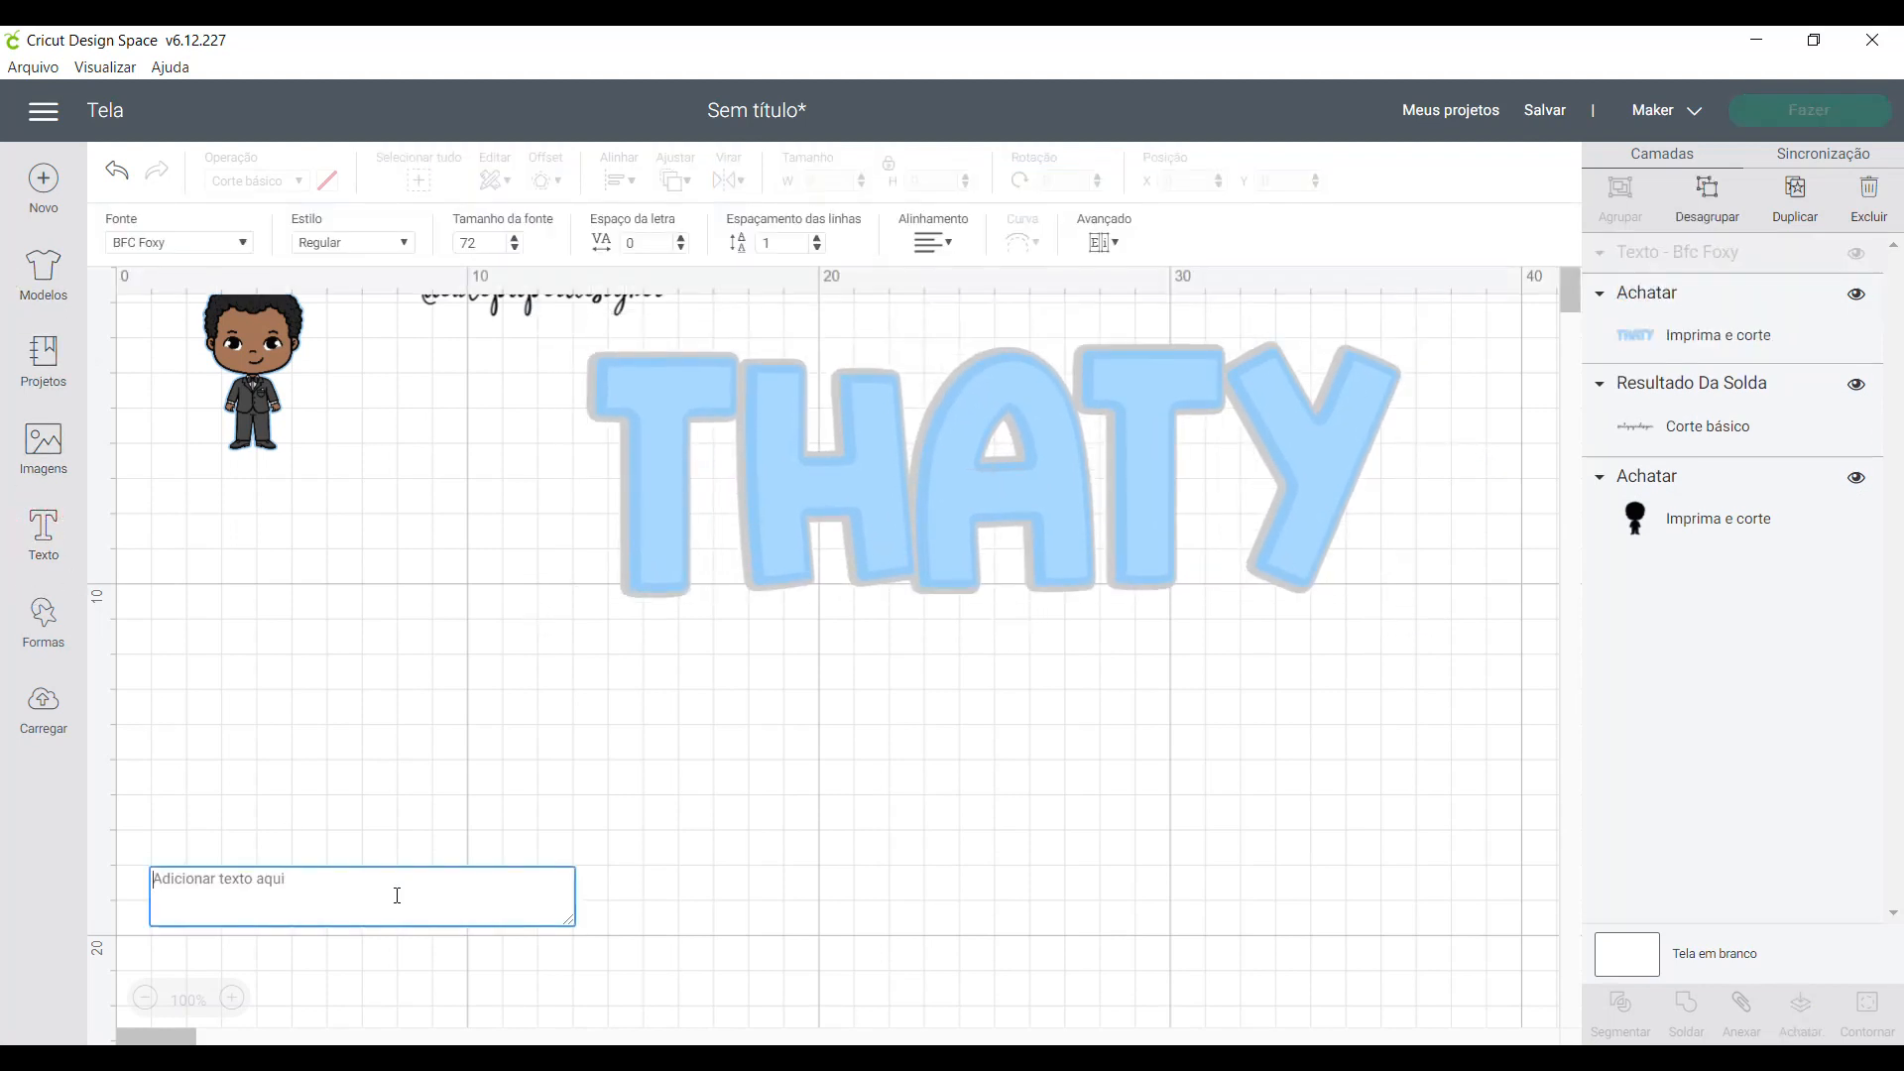
pyautogui.write('THATY')
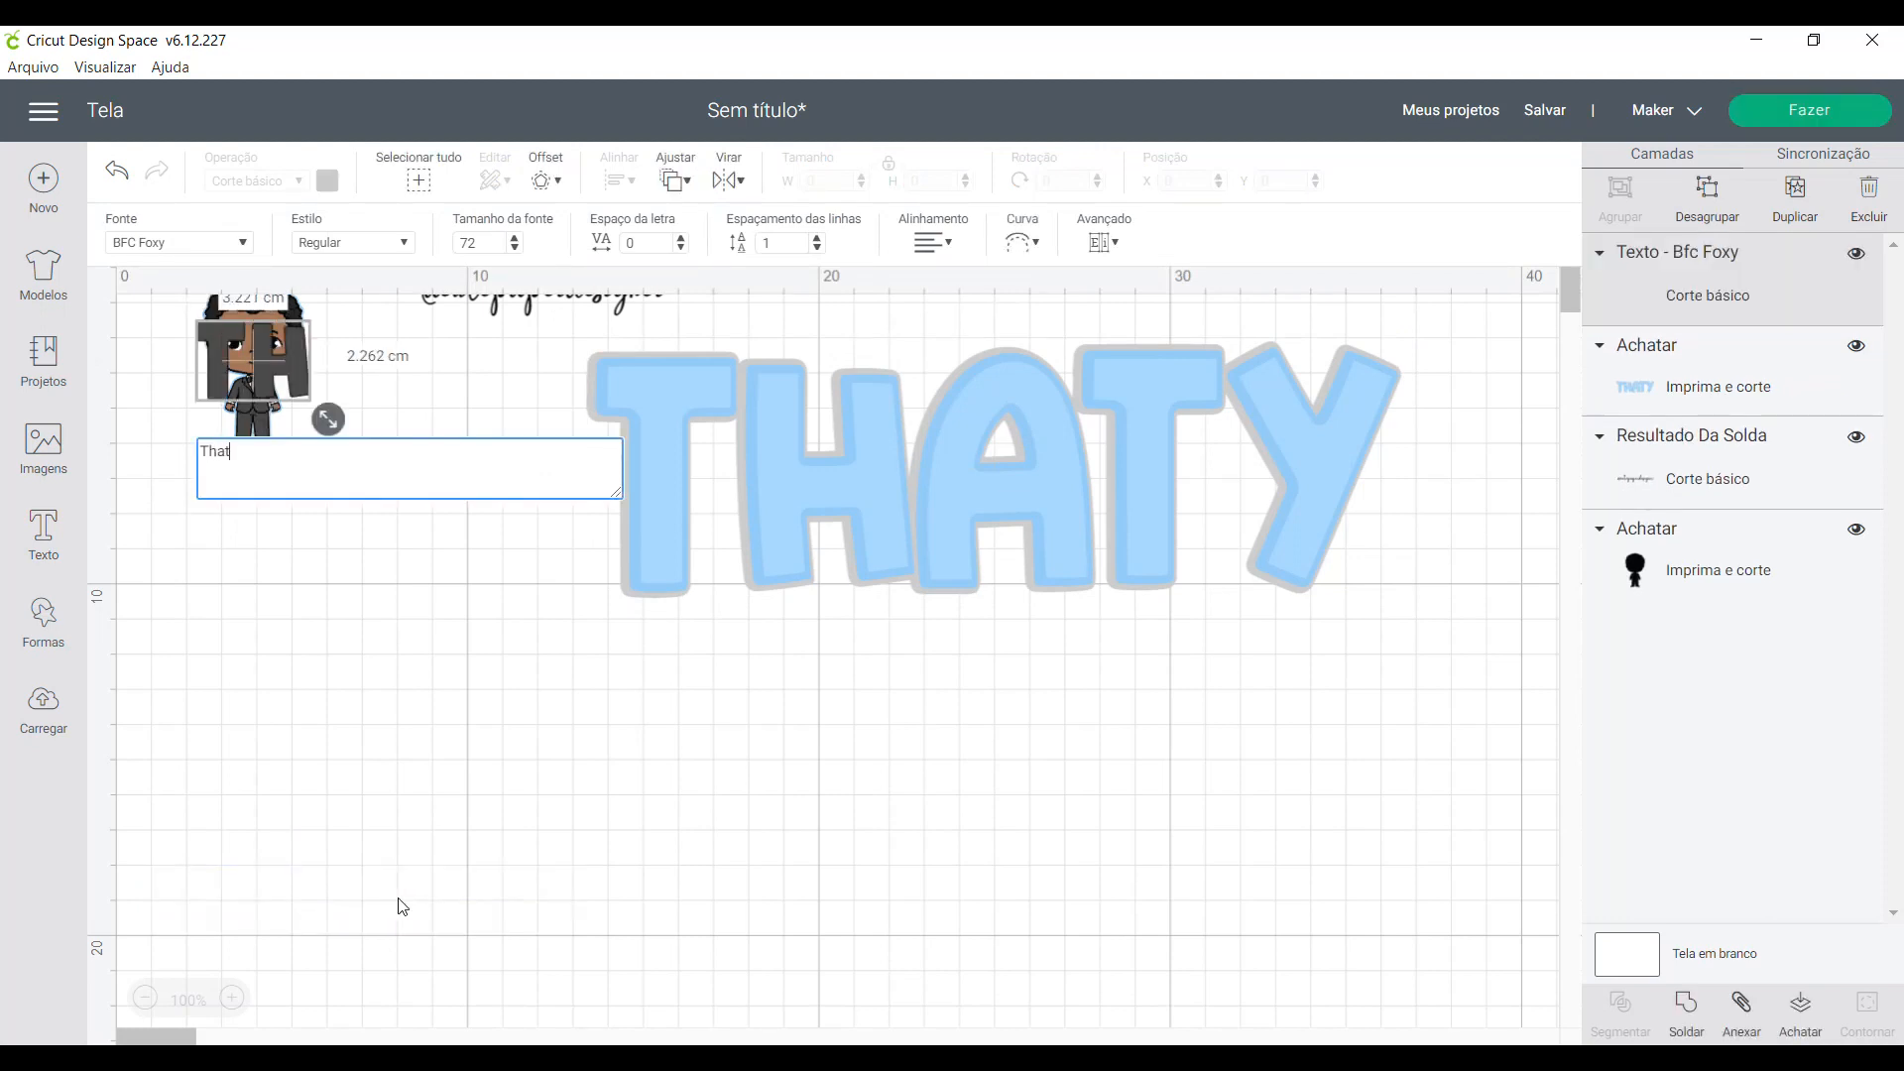
pyautogui.click(510, 877)
pyautogui.moveTo(431, 361); pyautogui.dragTo(699, 798)
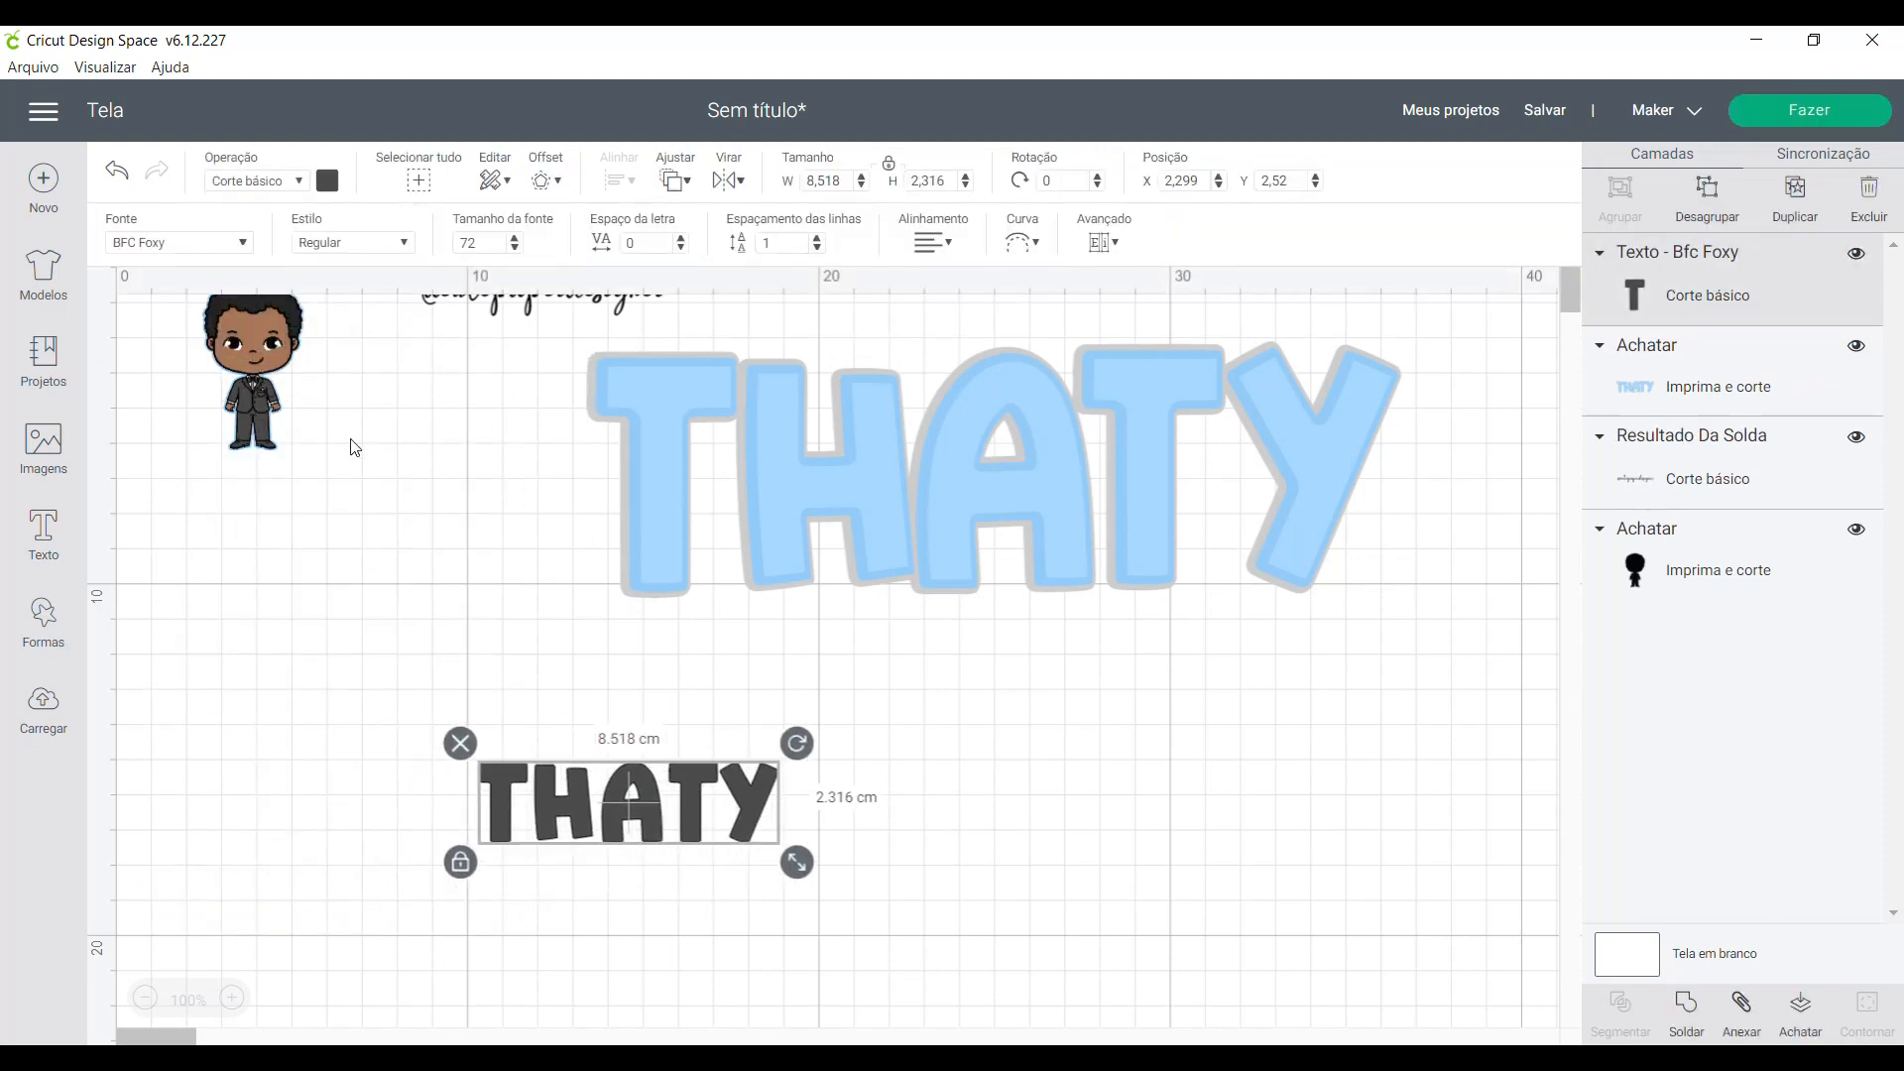
# - Change the font of the new name text to Adelia Rehan
pyautogui.click(196, 243)
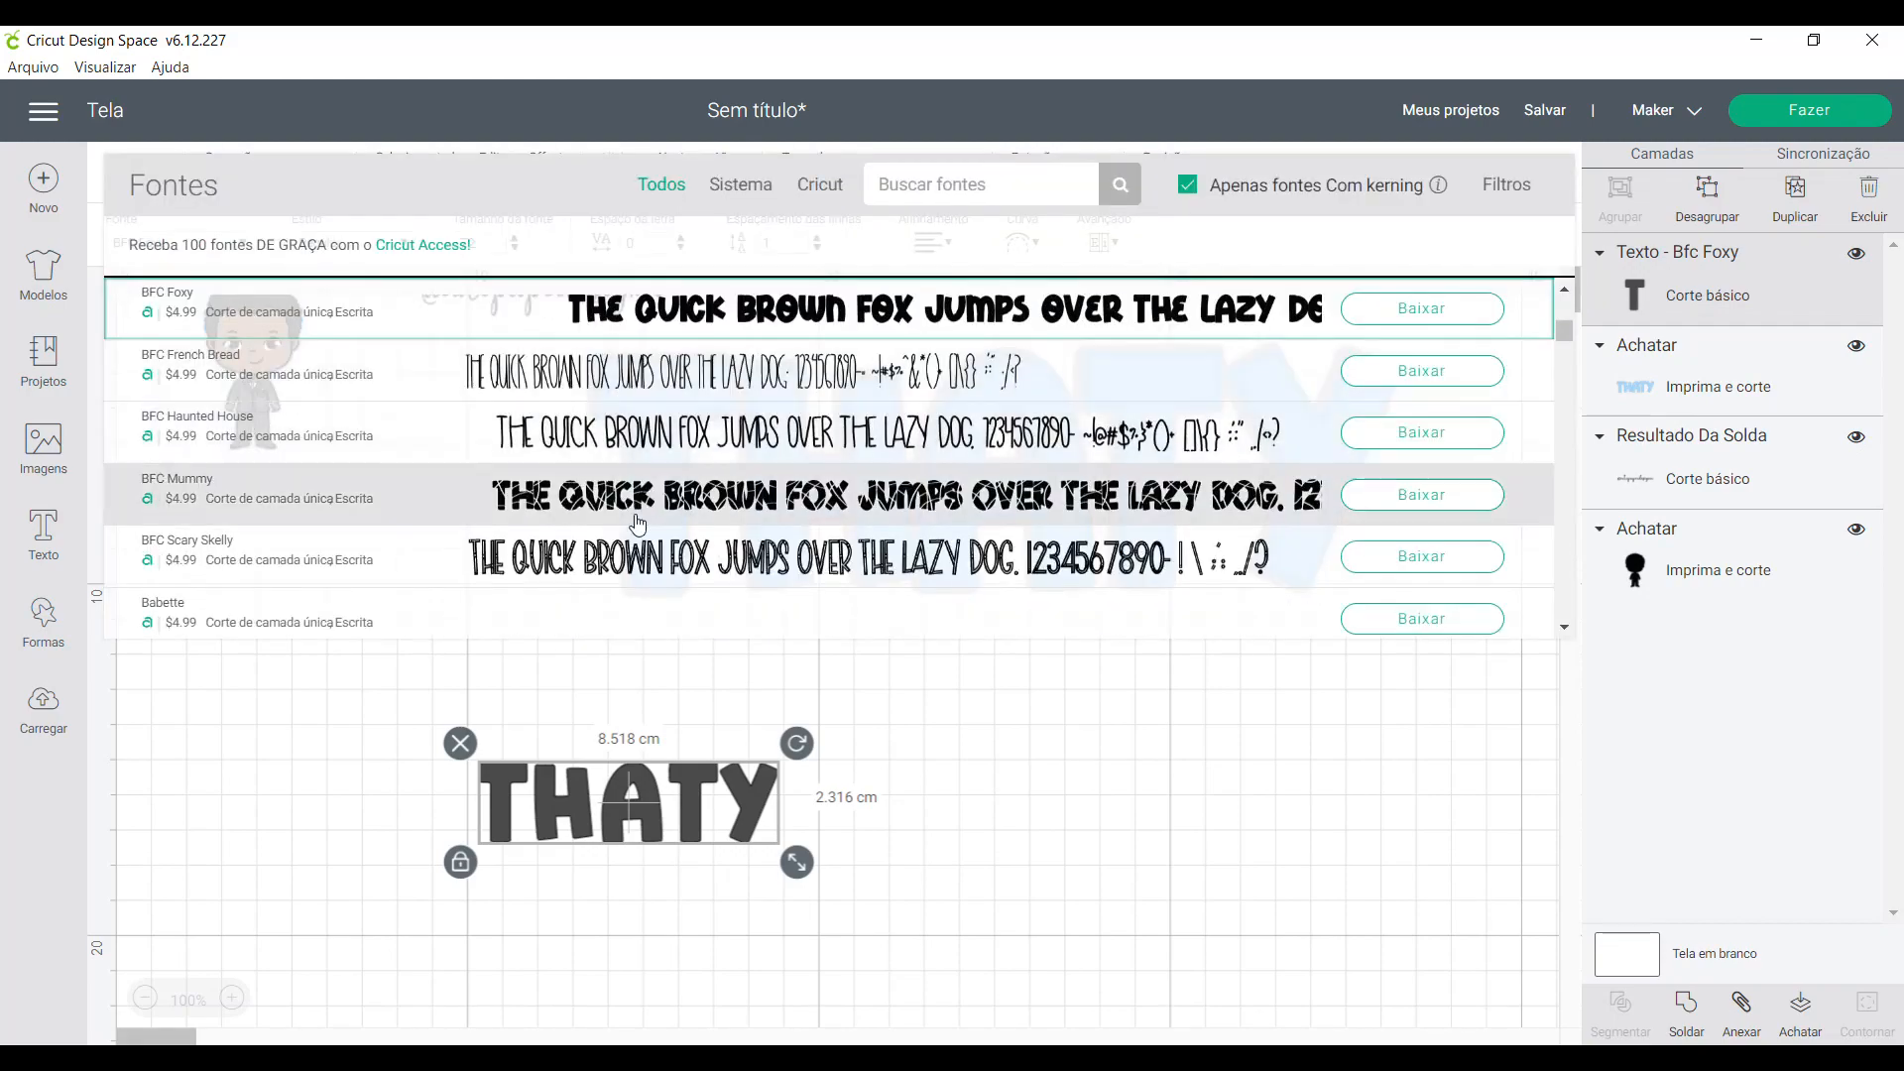
pyautogui.scroll(-3, 635, 532)
pyautogui.scroll(10, 635, 533)
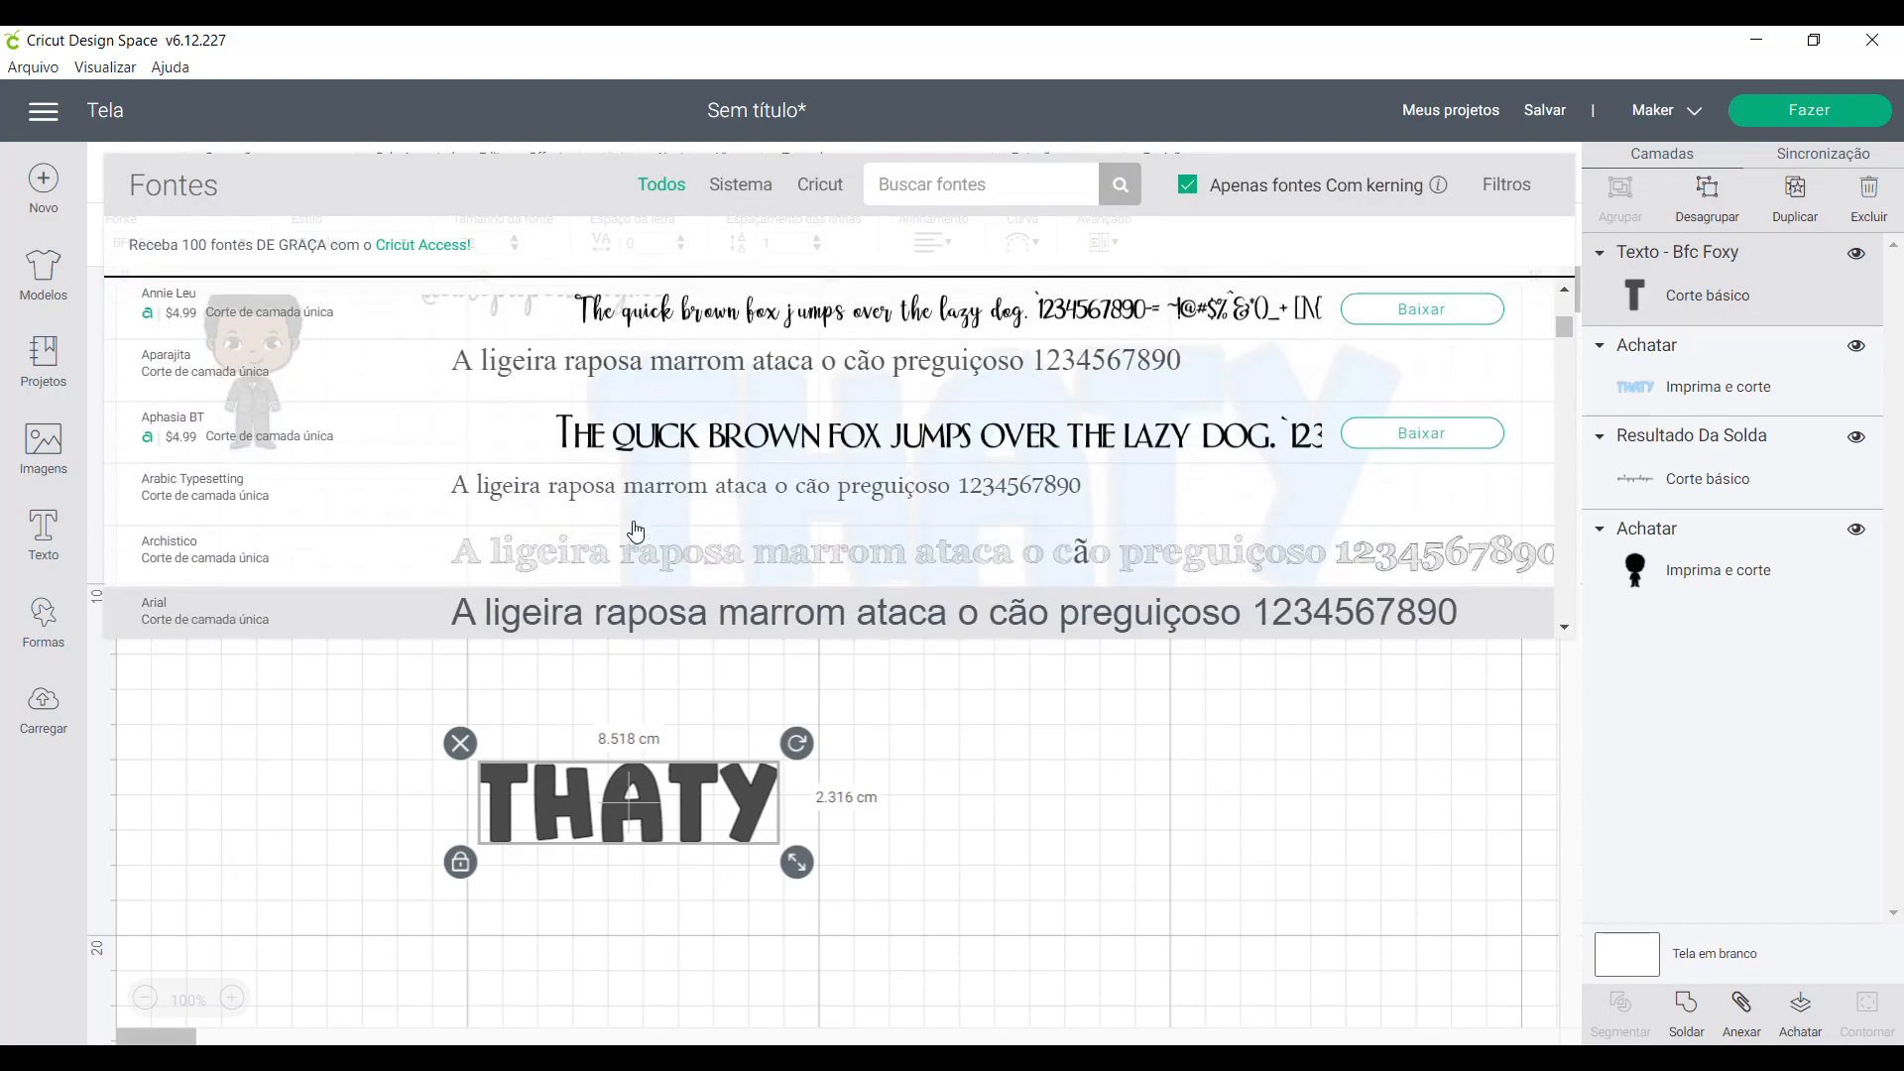
pyautogui.scroll(5, 635, 532)
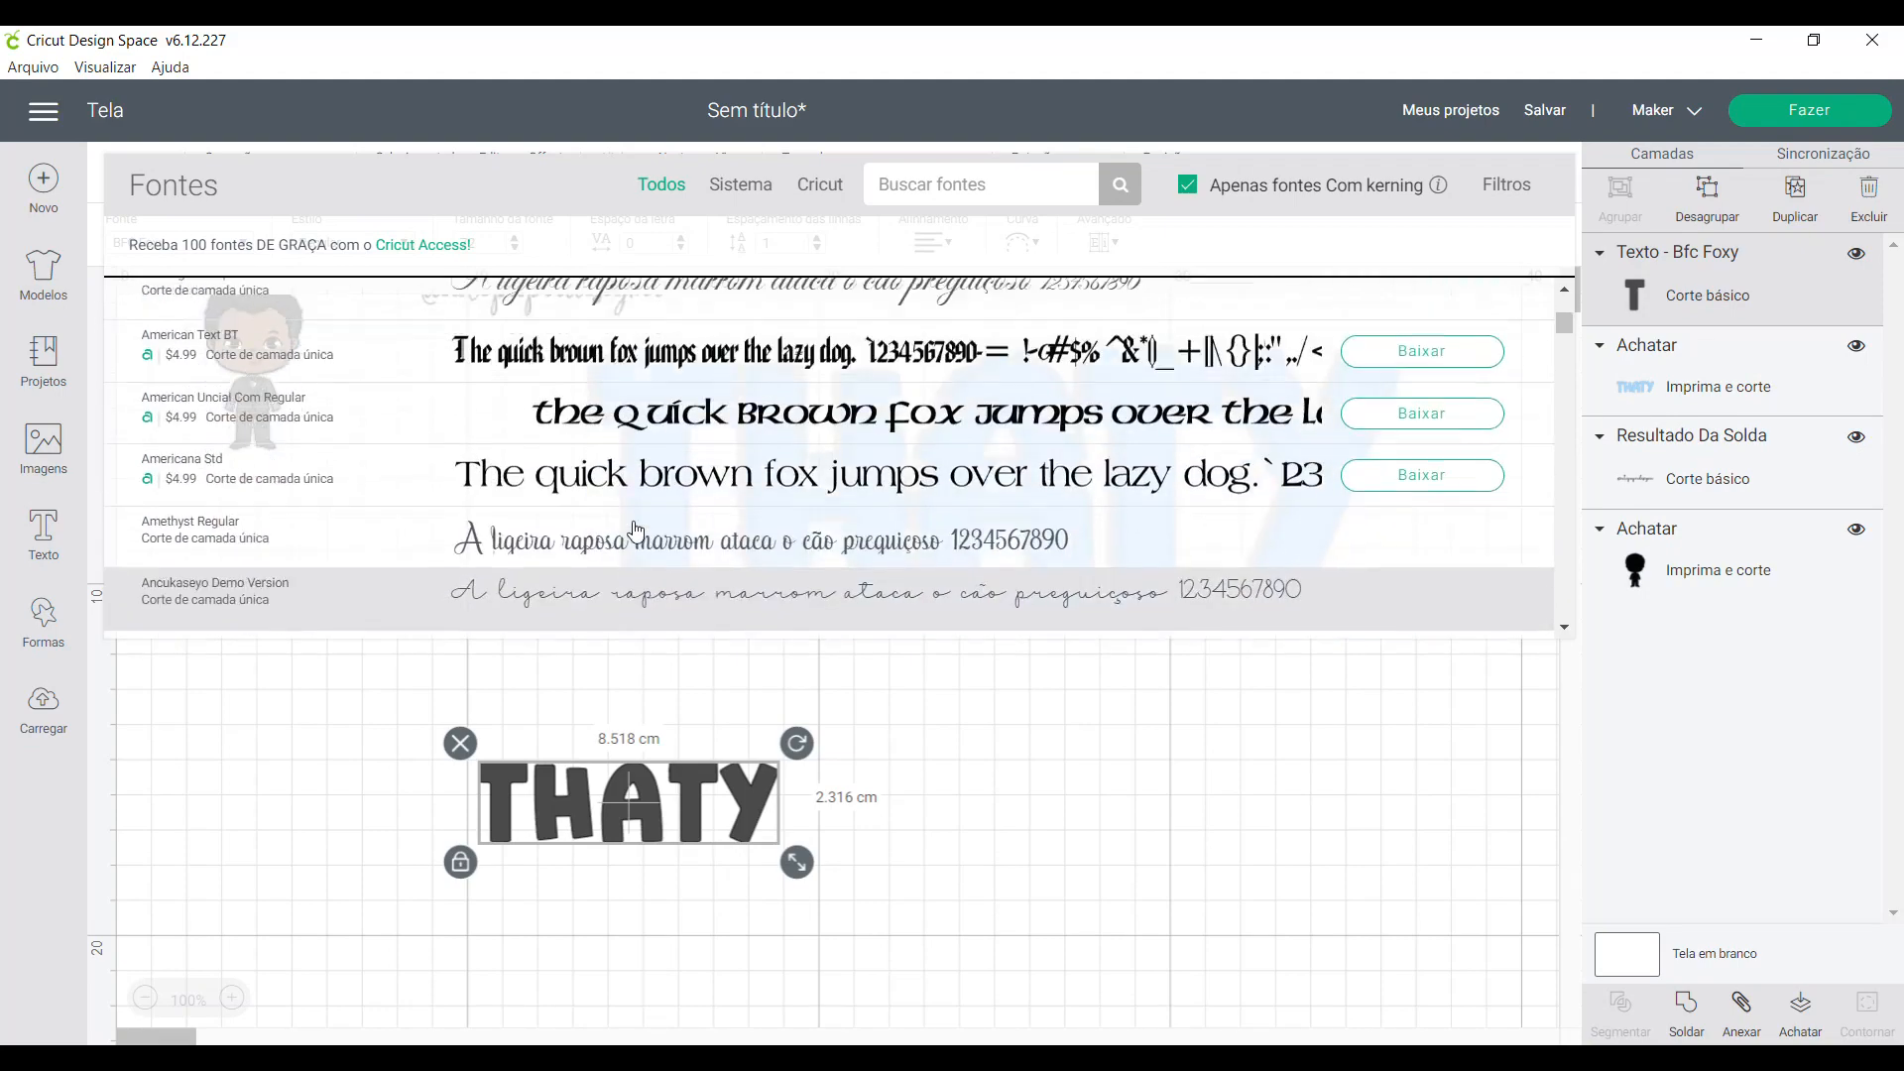
pyautogui.scroll(5, 636, 530)
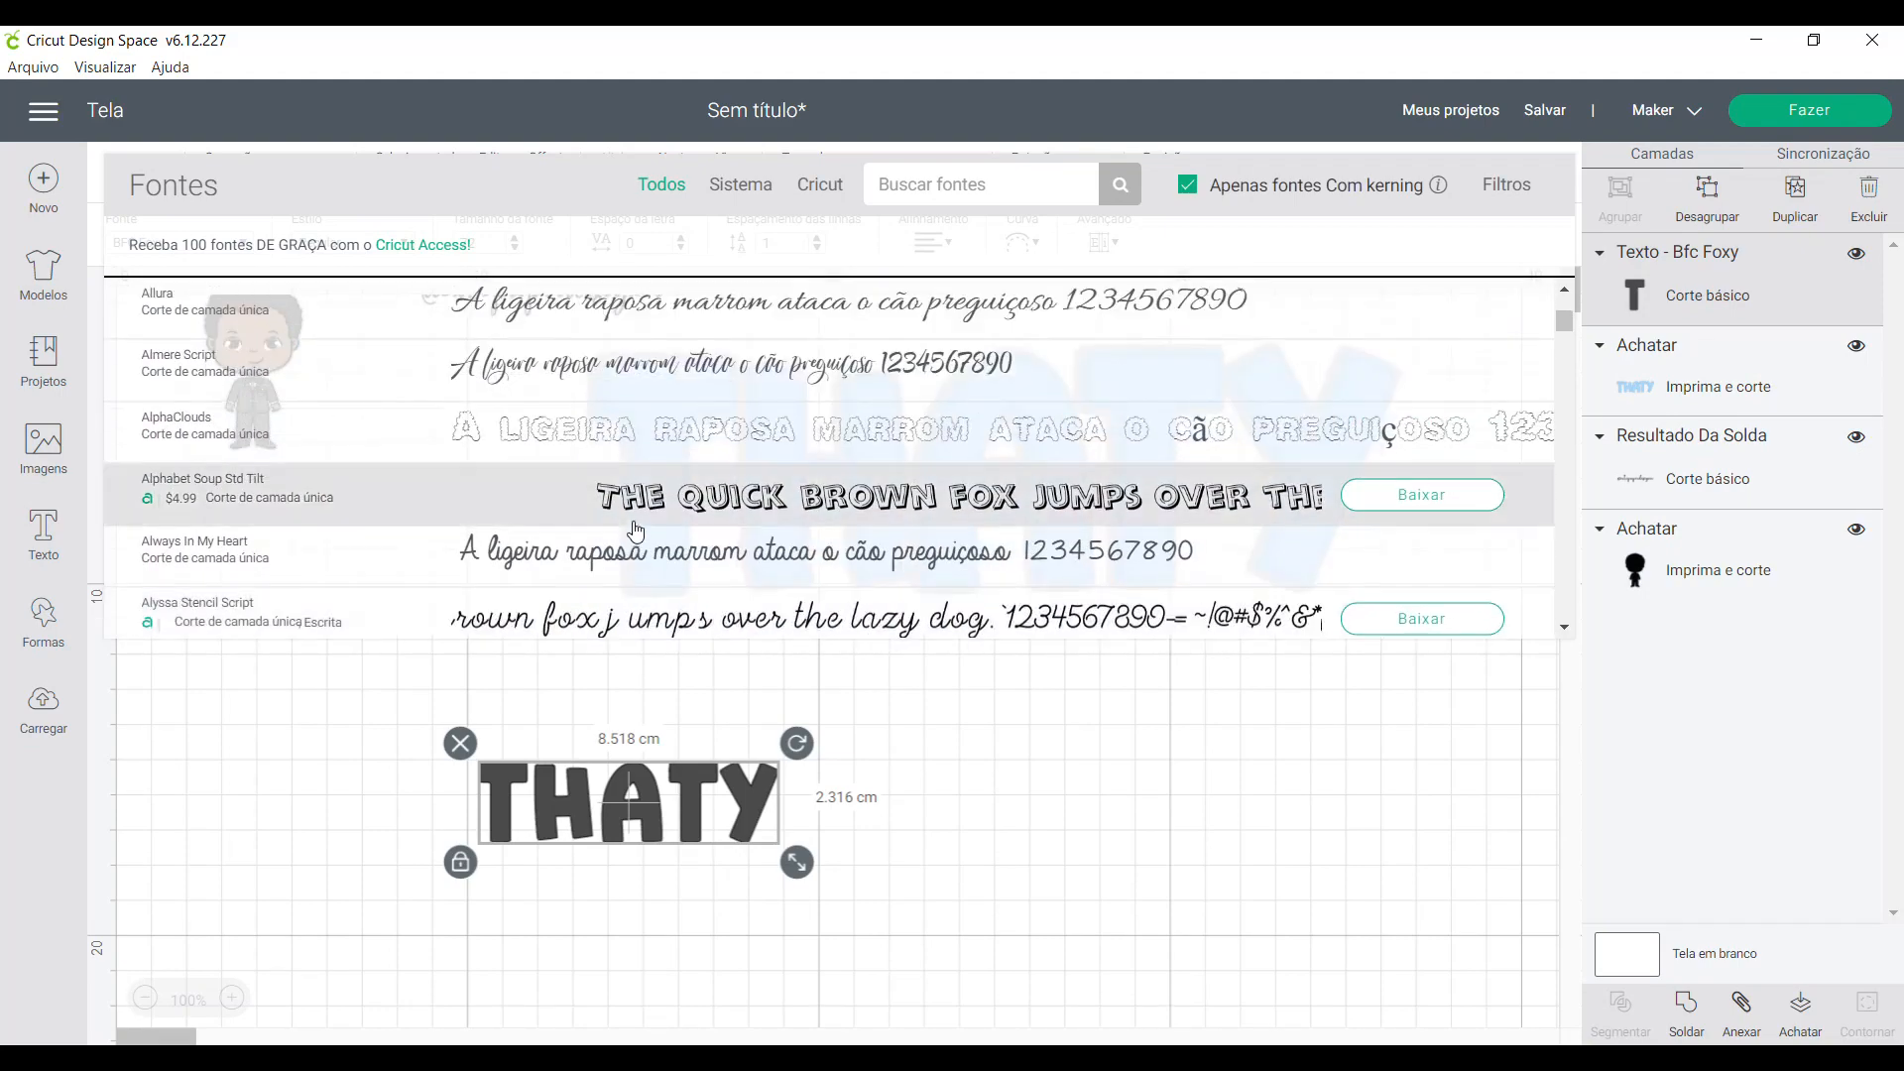
pyautogui.scroll(5, 636, 531)
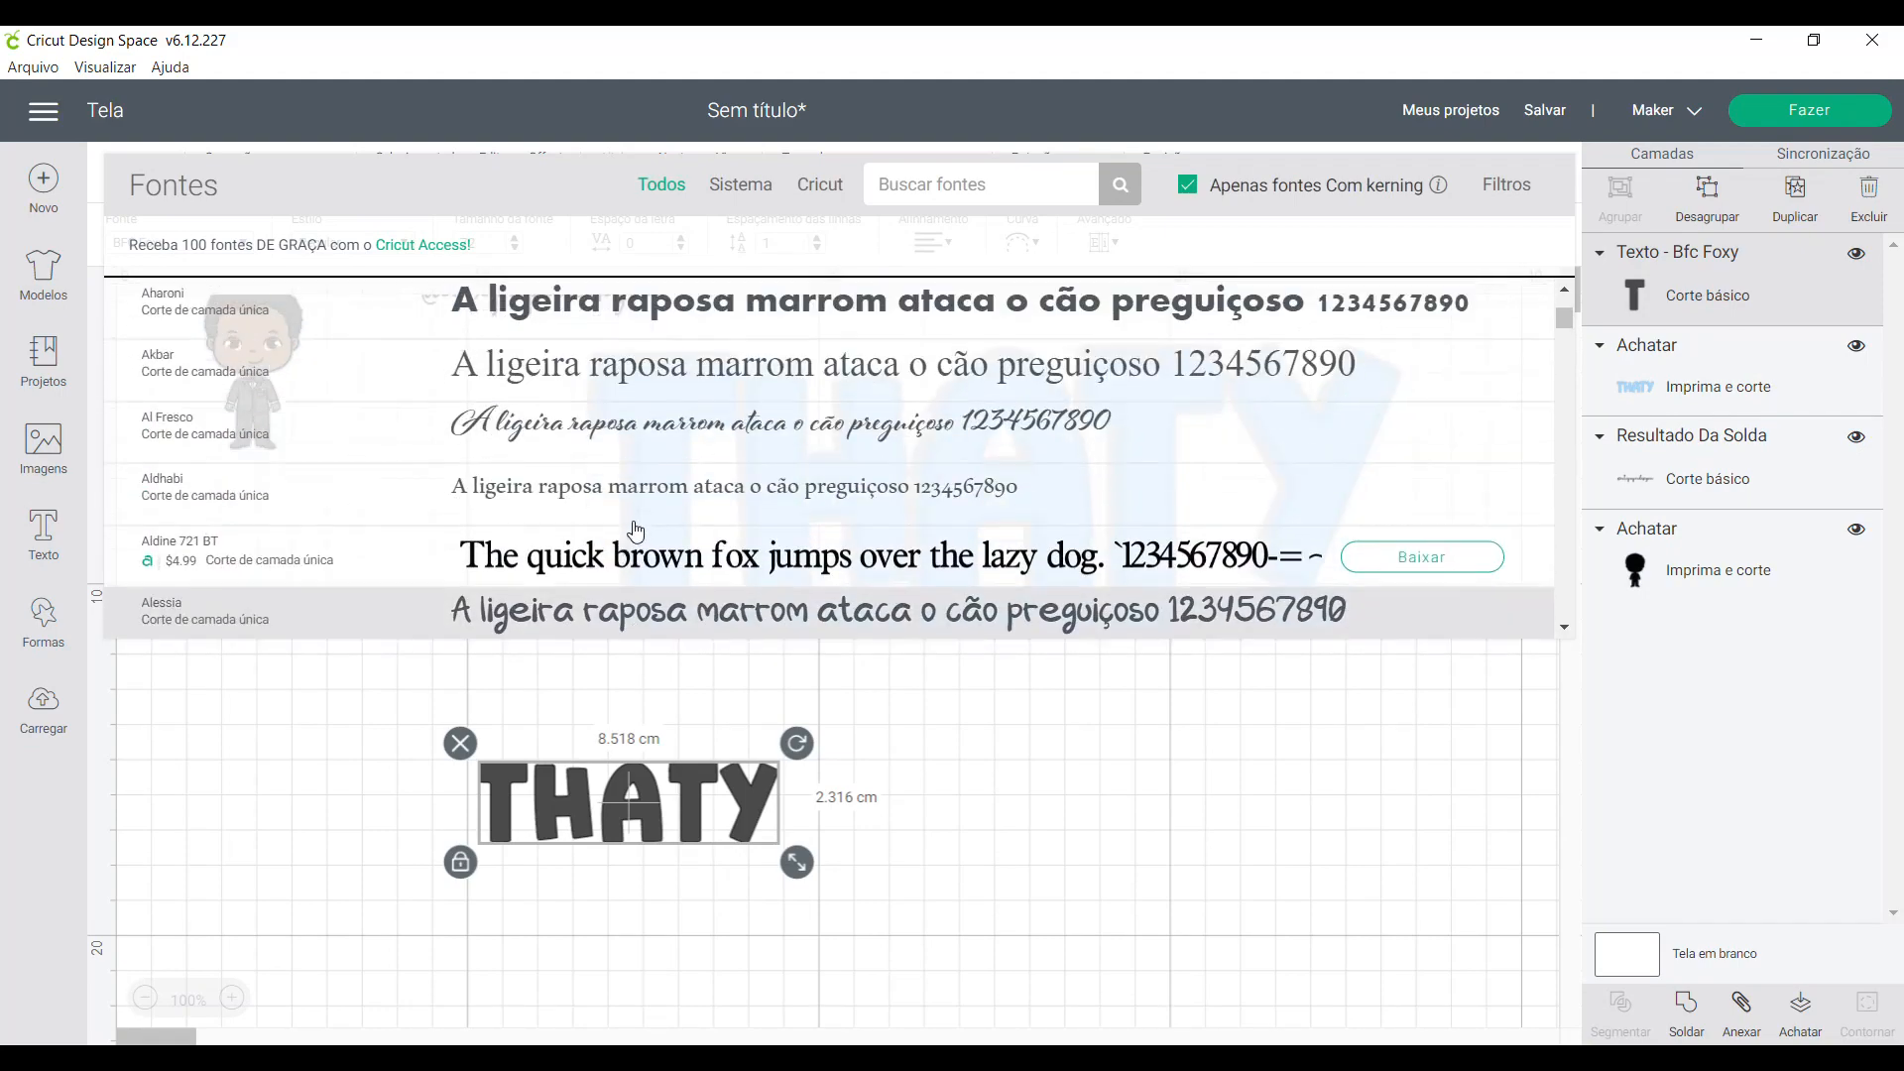
pyautogui.scroll(5, 635, 530)
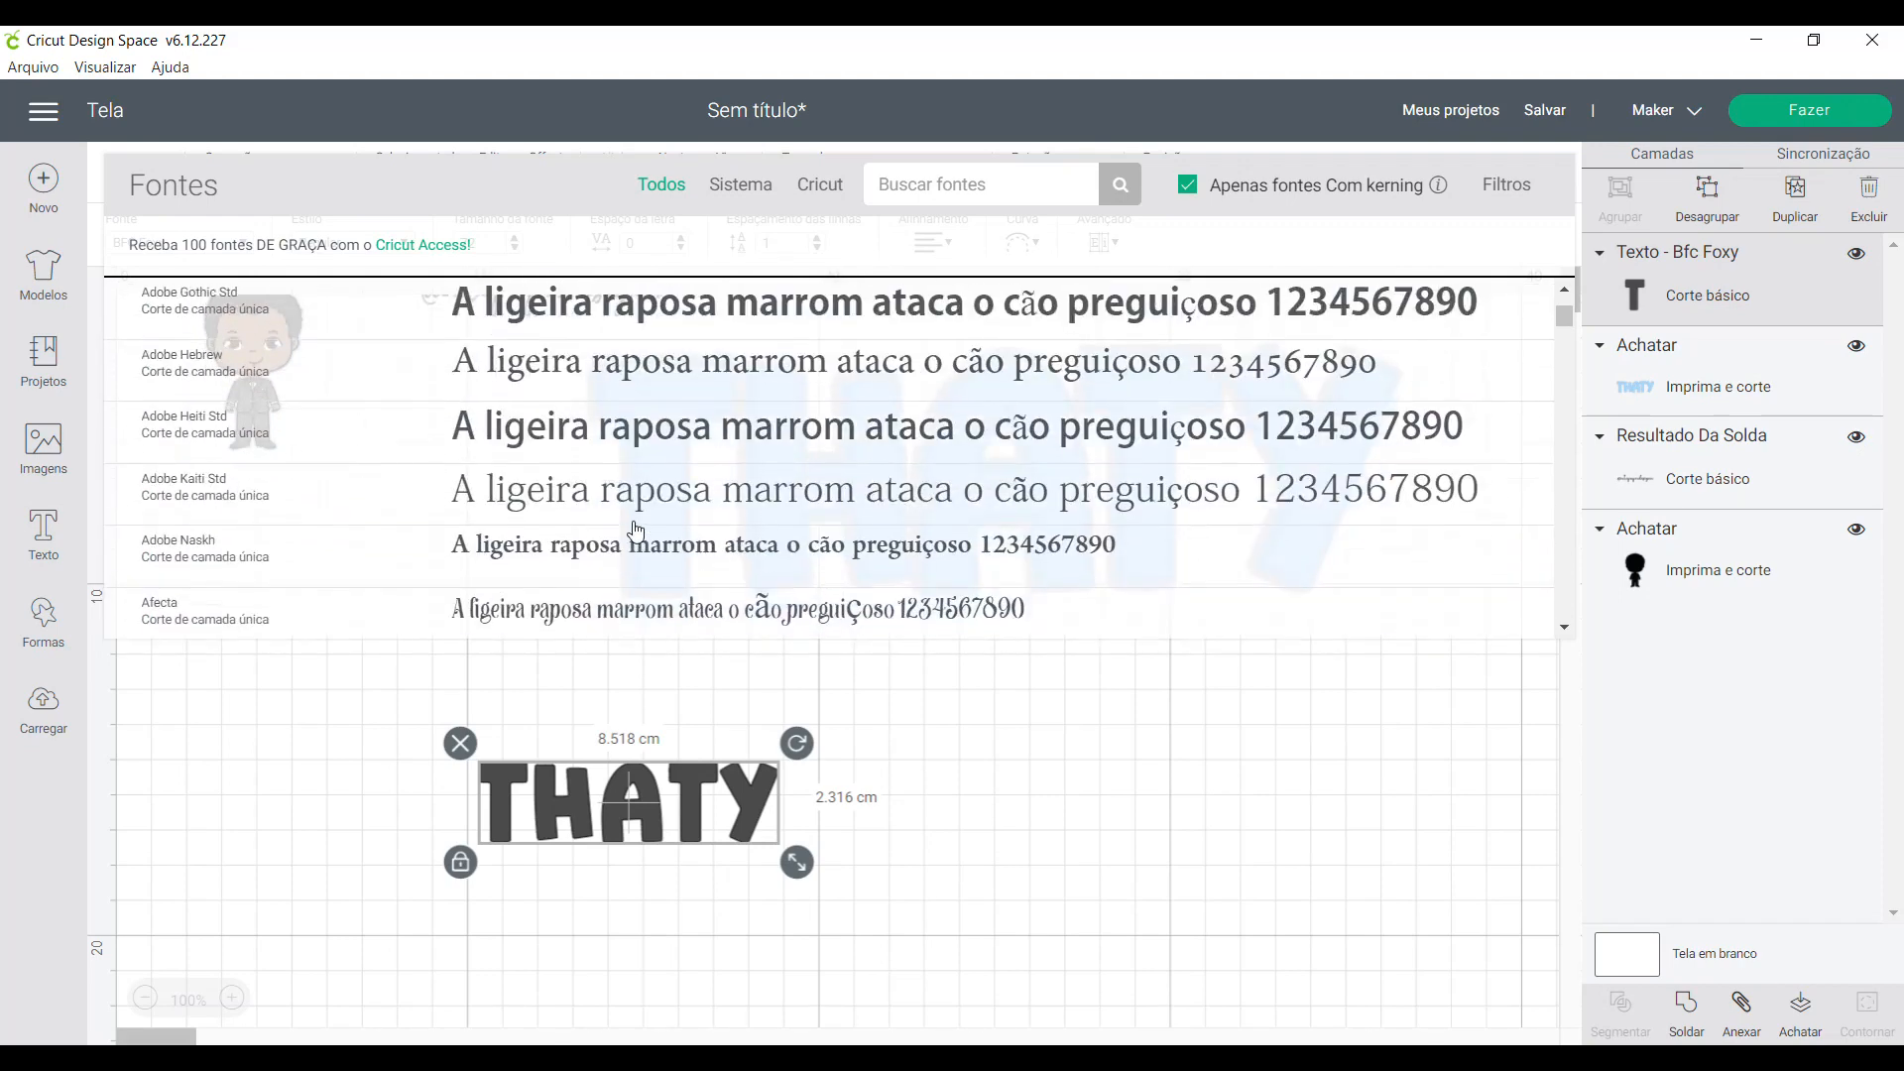
pyautogui.scroll(3, 636, 531)
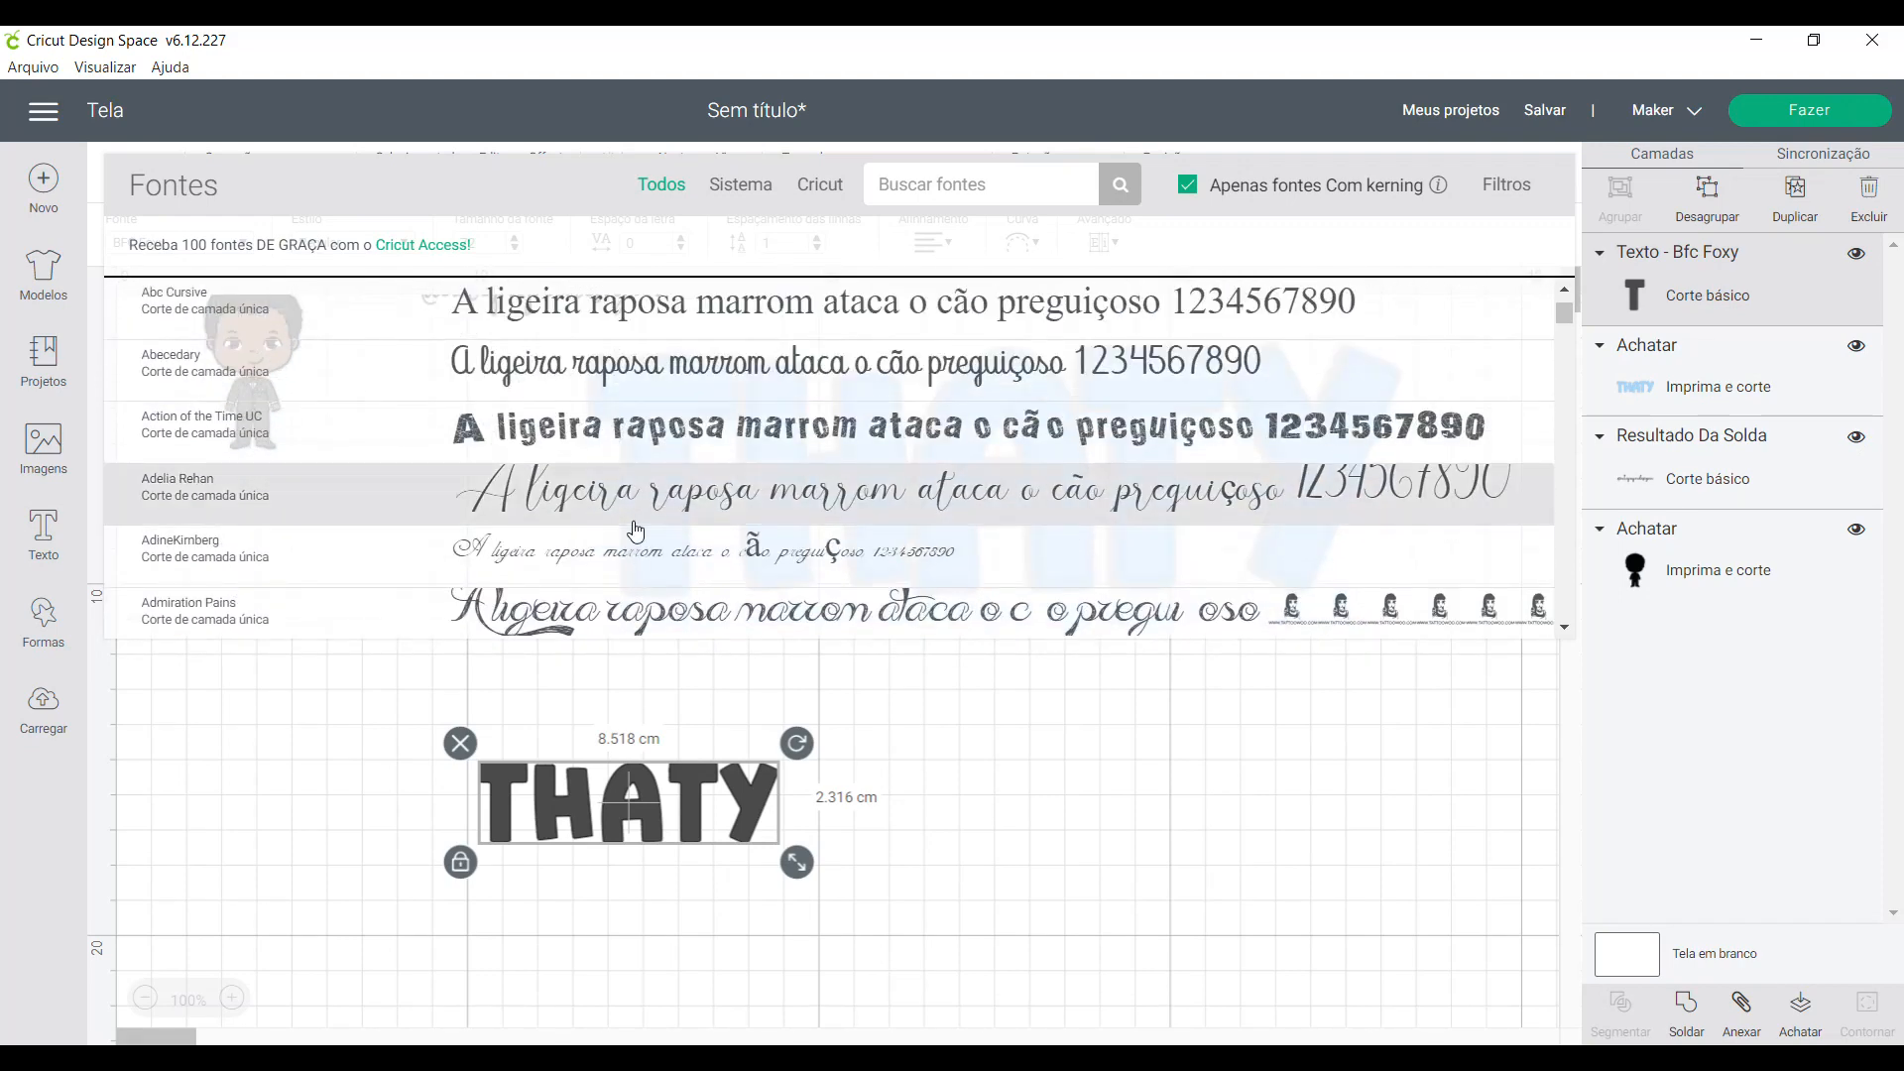
pyautogui.click(643, 533)
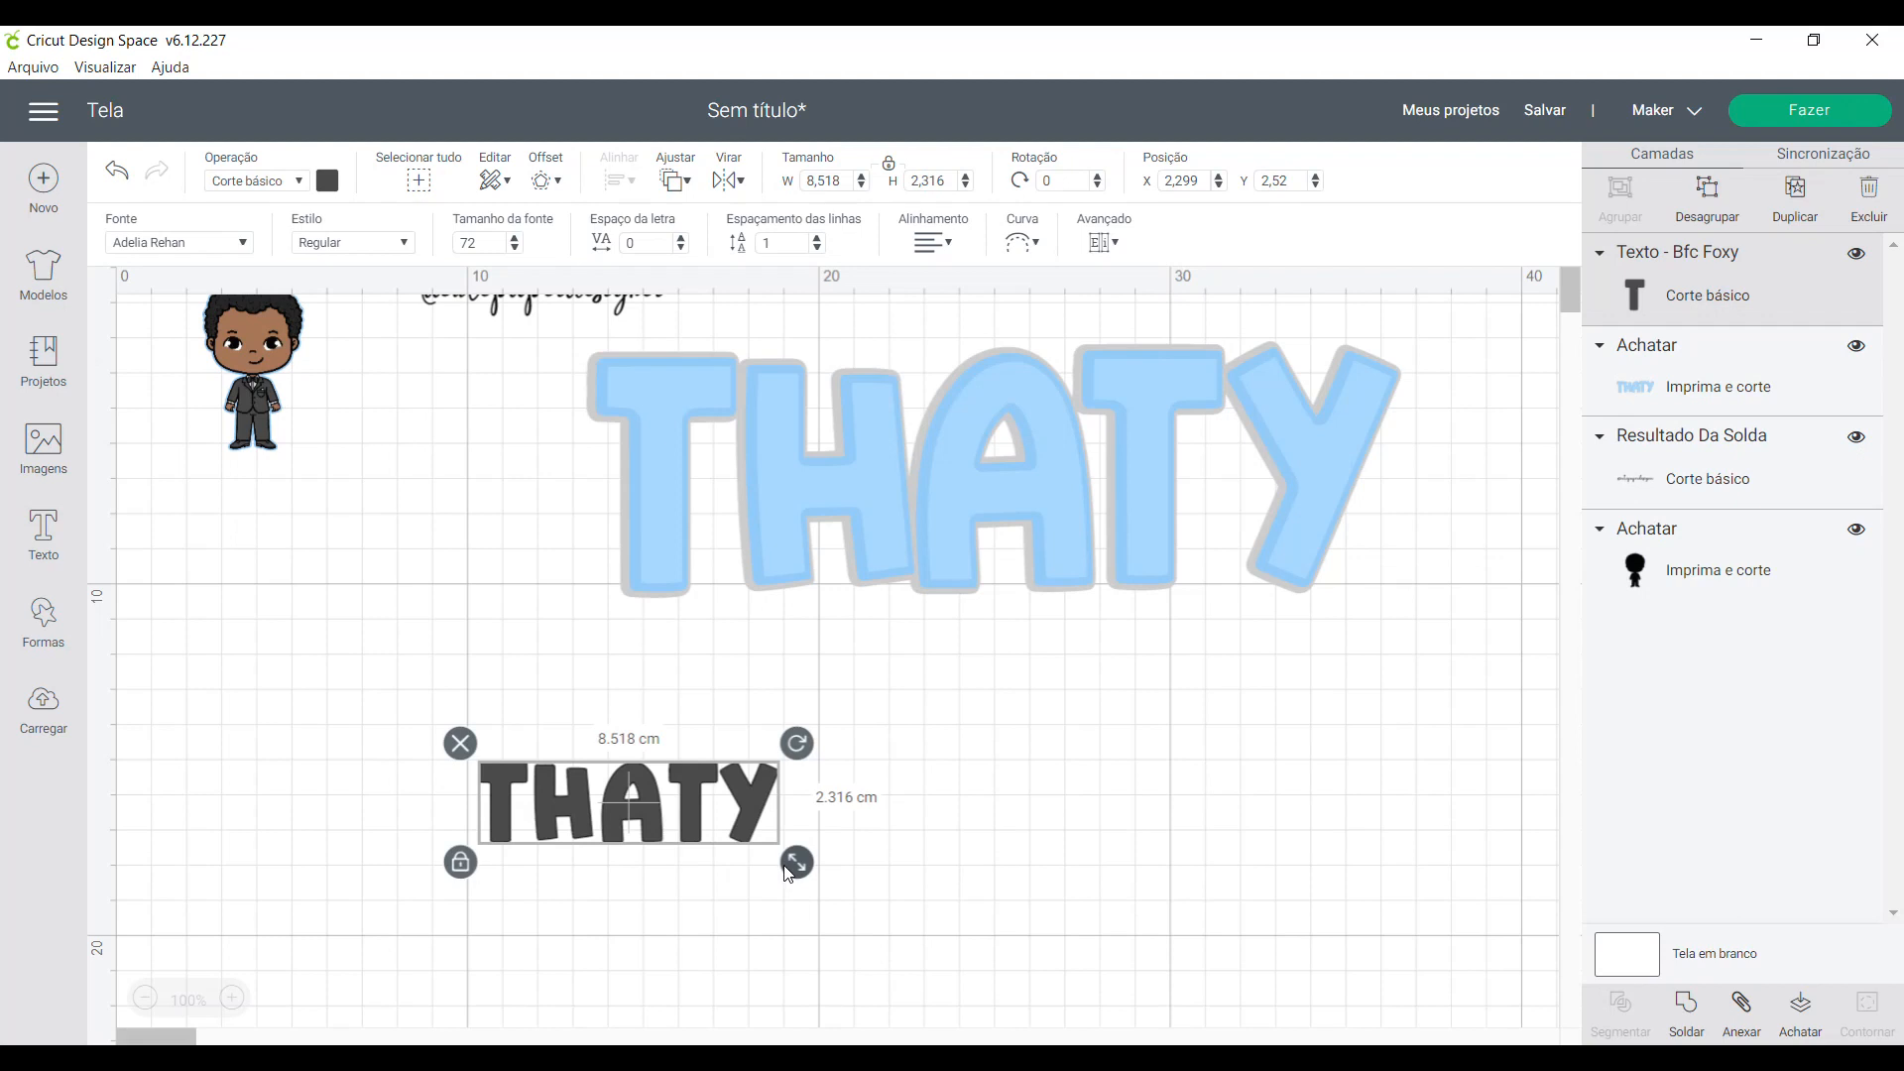
# - Move the script name down into the empty canvas area and enlarge it to about 16.1 × 14.8 cm
pyautogui.moveTo(895, 999); pyautogui.dragTo(929, 1027)
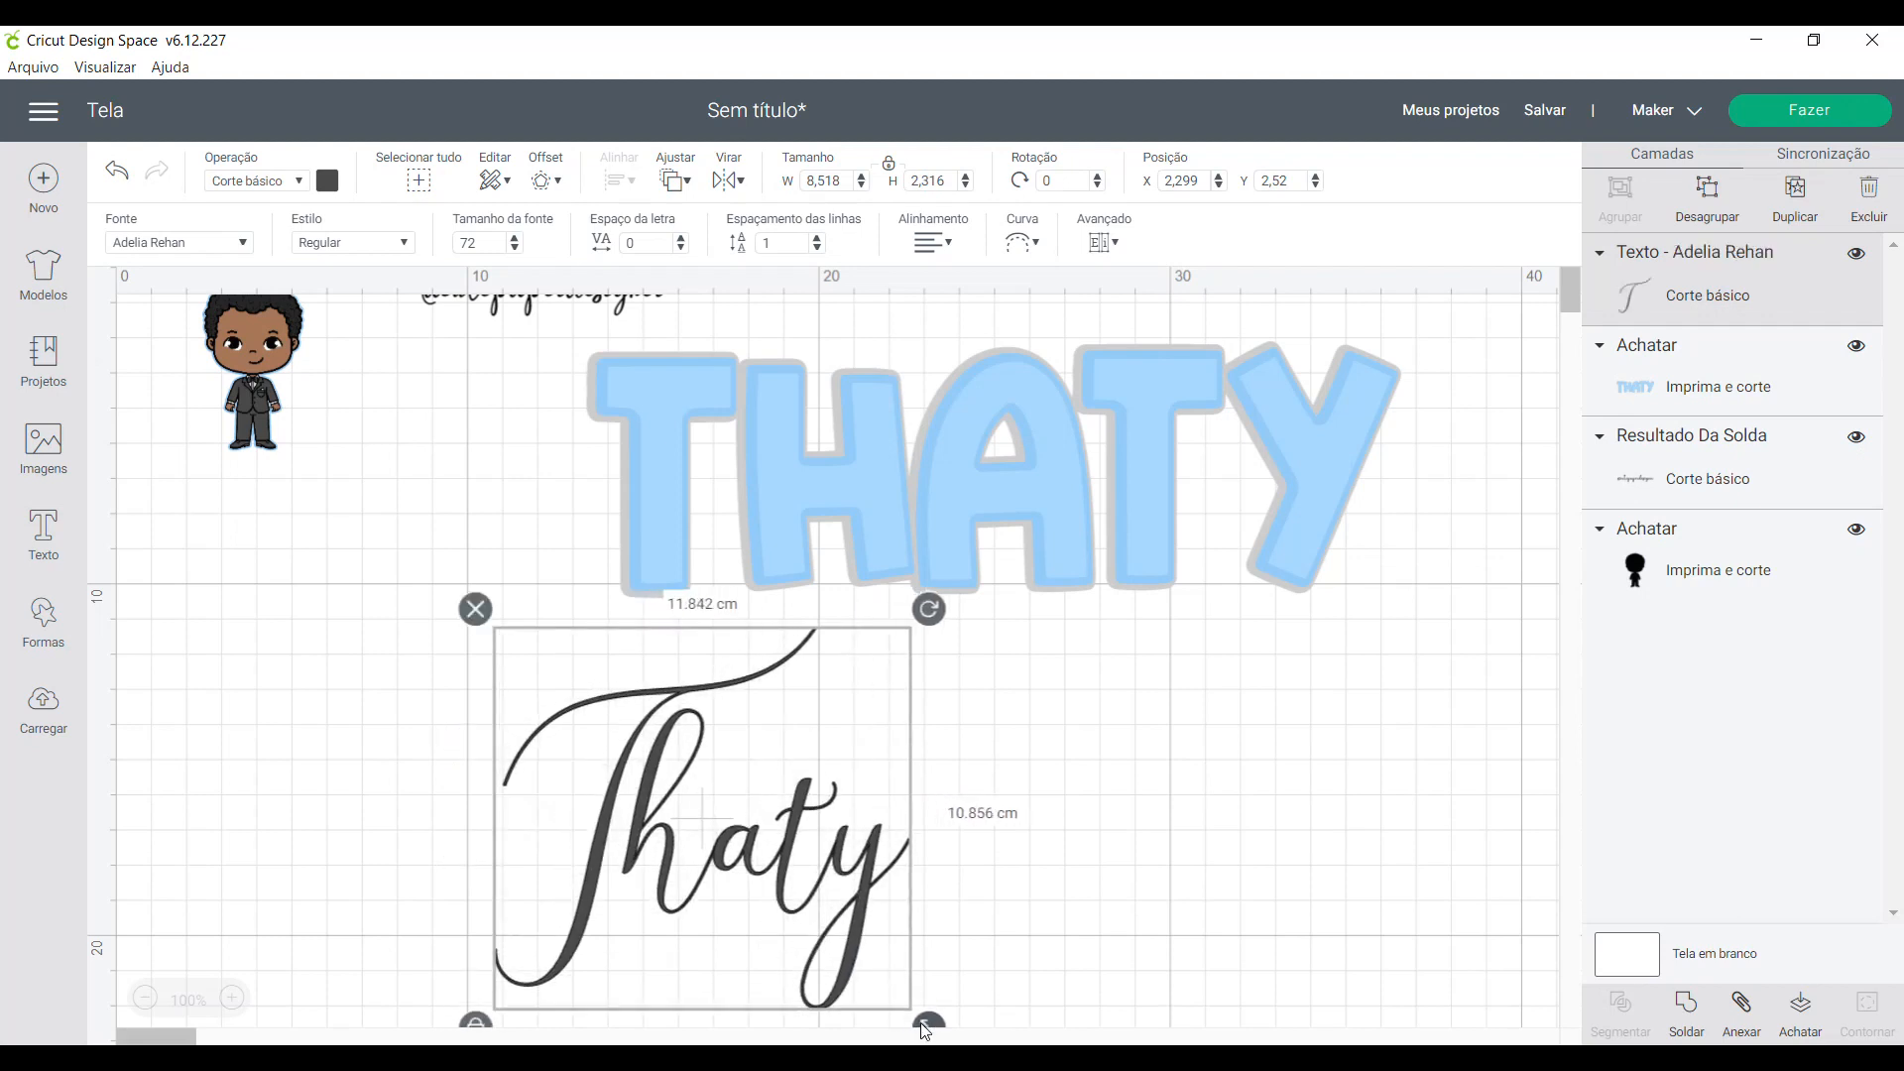
pyautogui.scroll(-8, 930, 863)
pyautogui.scroll(3, 839, 695)
pyautogui.scroll(2, 835, 686)
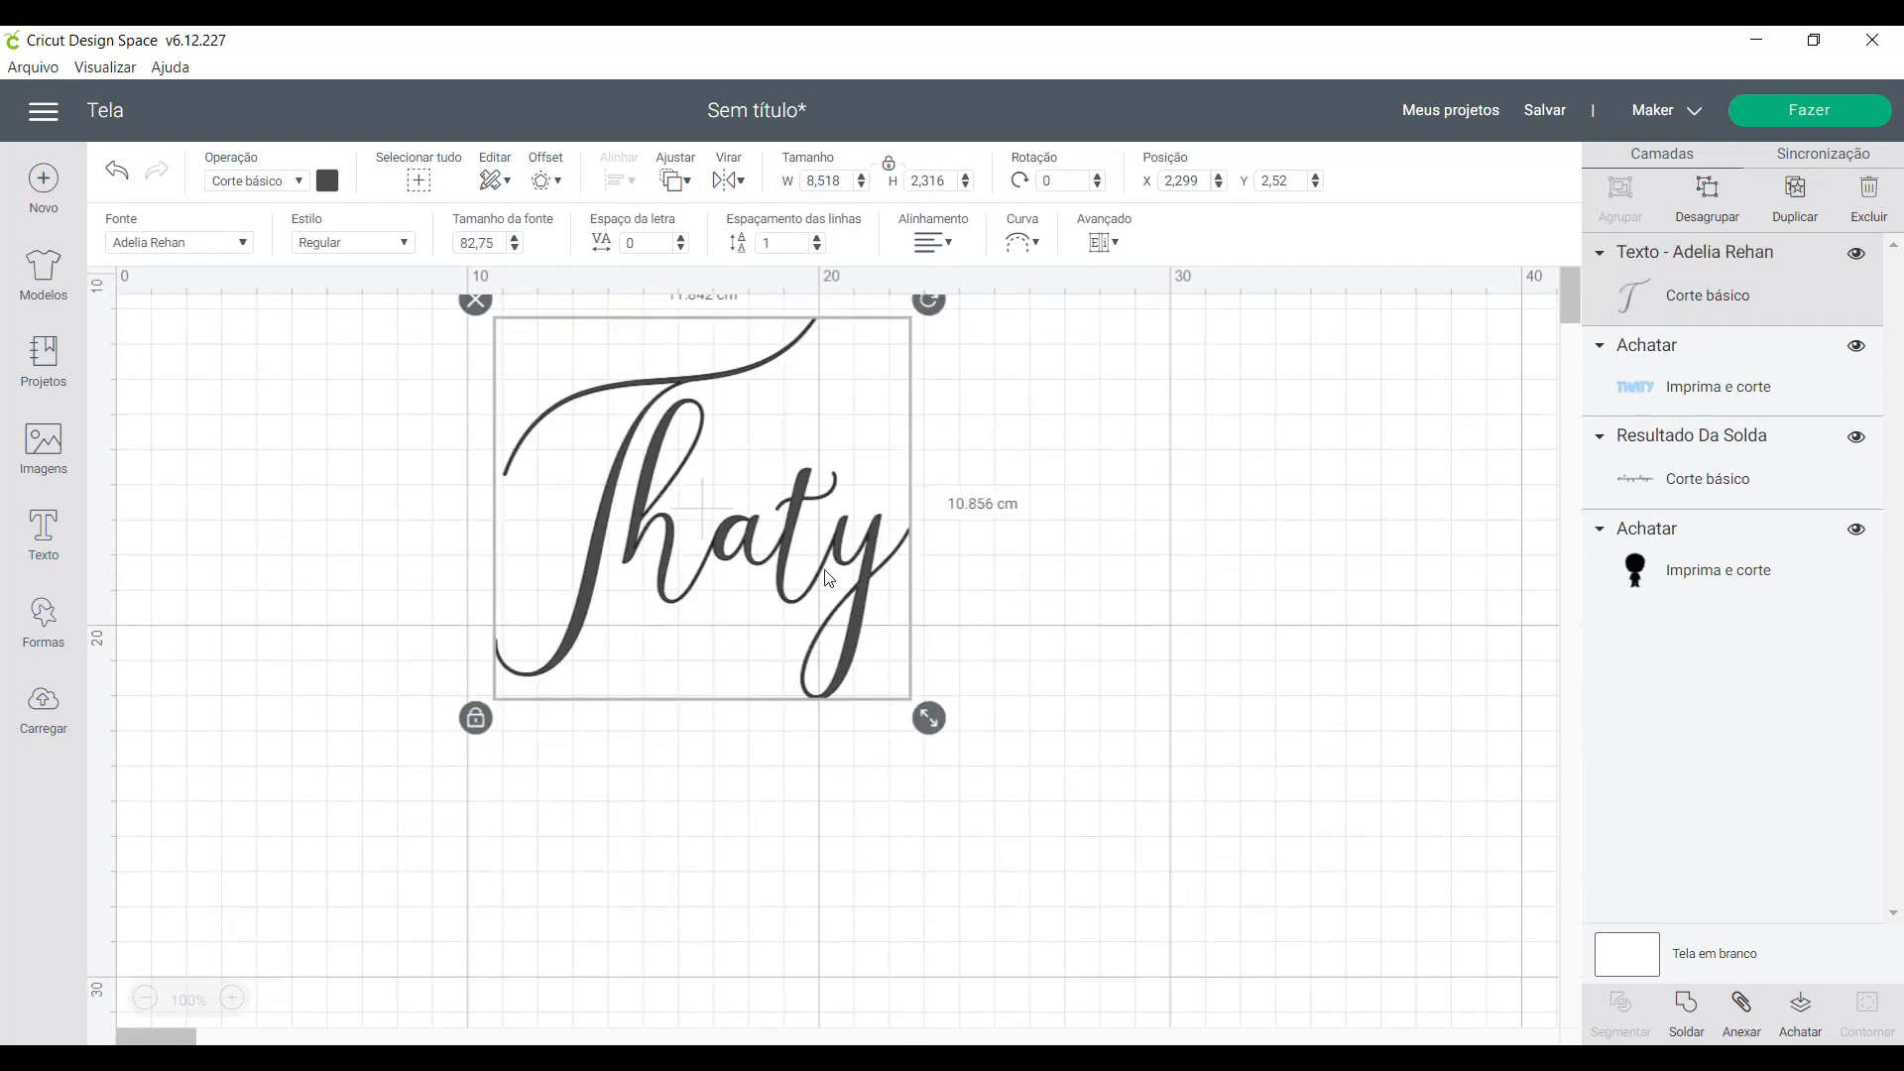
pyautogui.moveTo(831, 578); pyautogui.dragTo(849, 662)
pyautogui.click(936, 826)
pyautogui.click(861, 727)
pyautogui.moveTo(948, 800); pyautogui.dragTo(1097, 935)
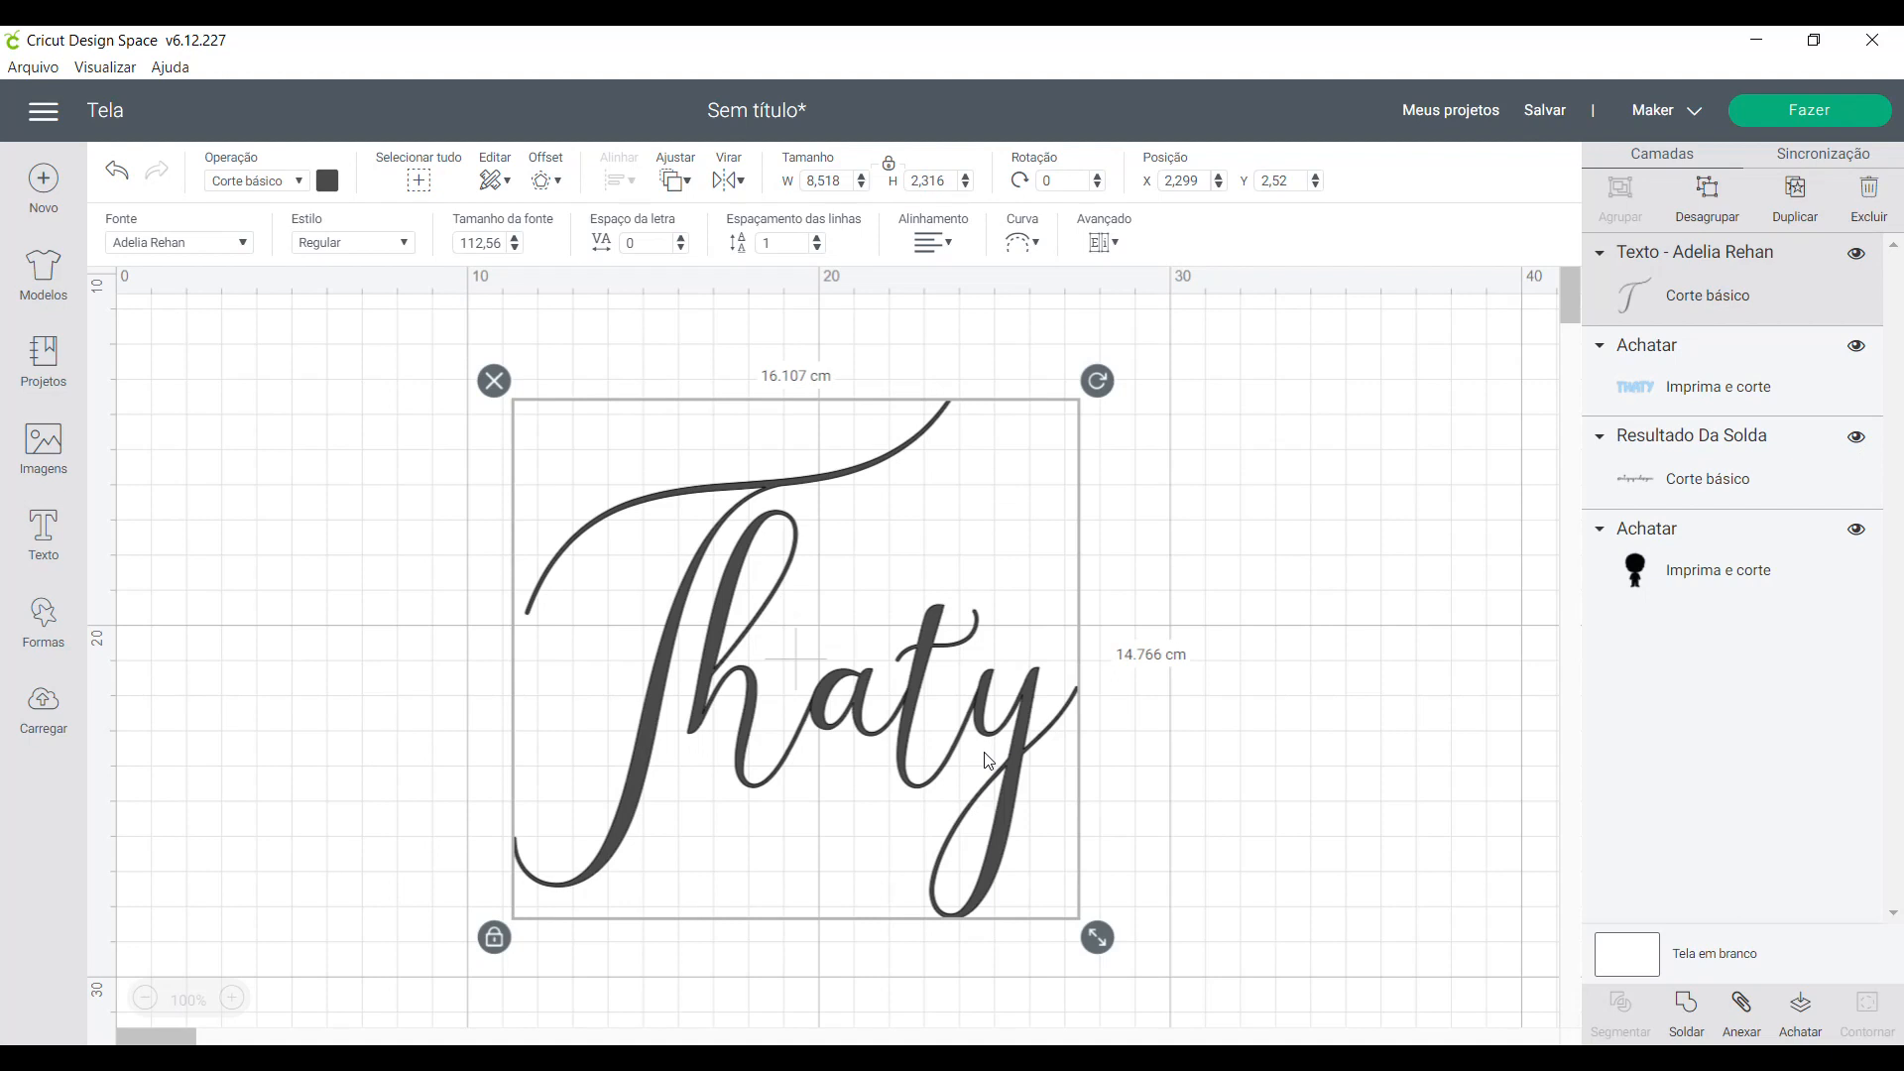
# - Try the Pen operation on the script name and return it to basic cut
pyautogui.click(304, 191)
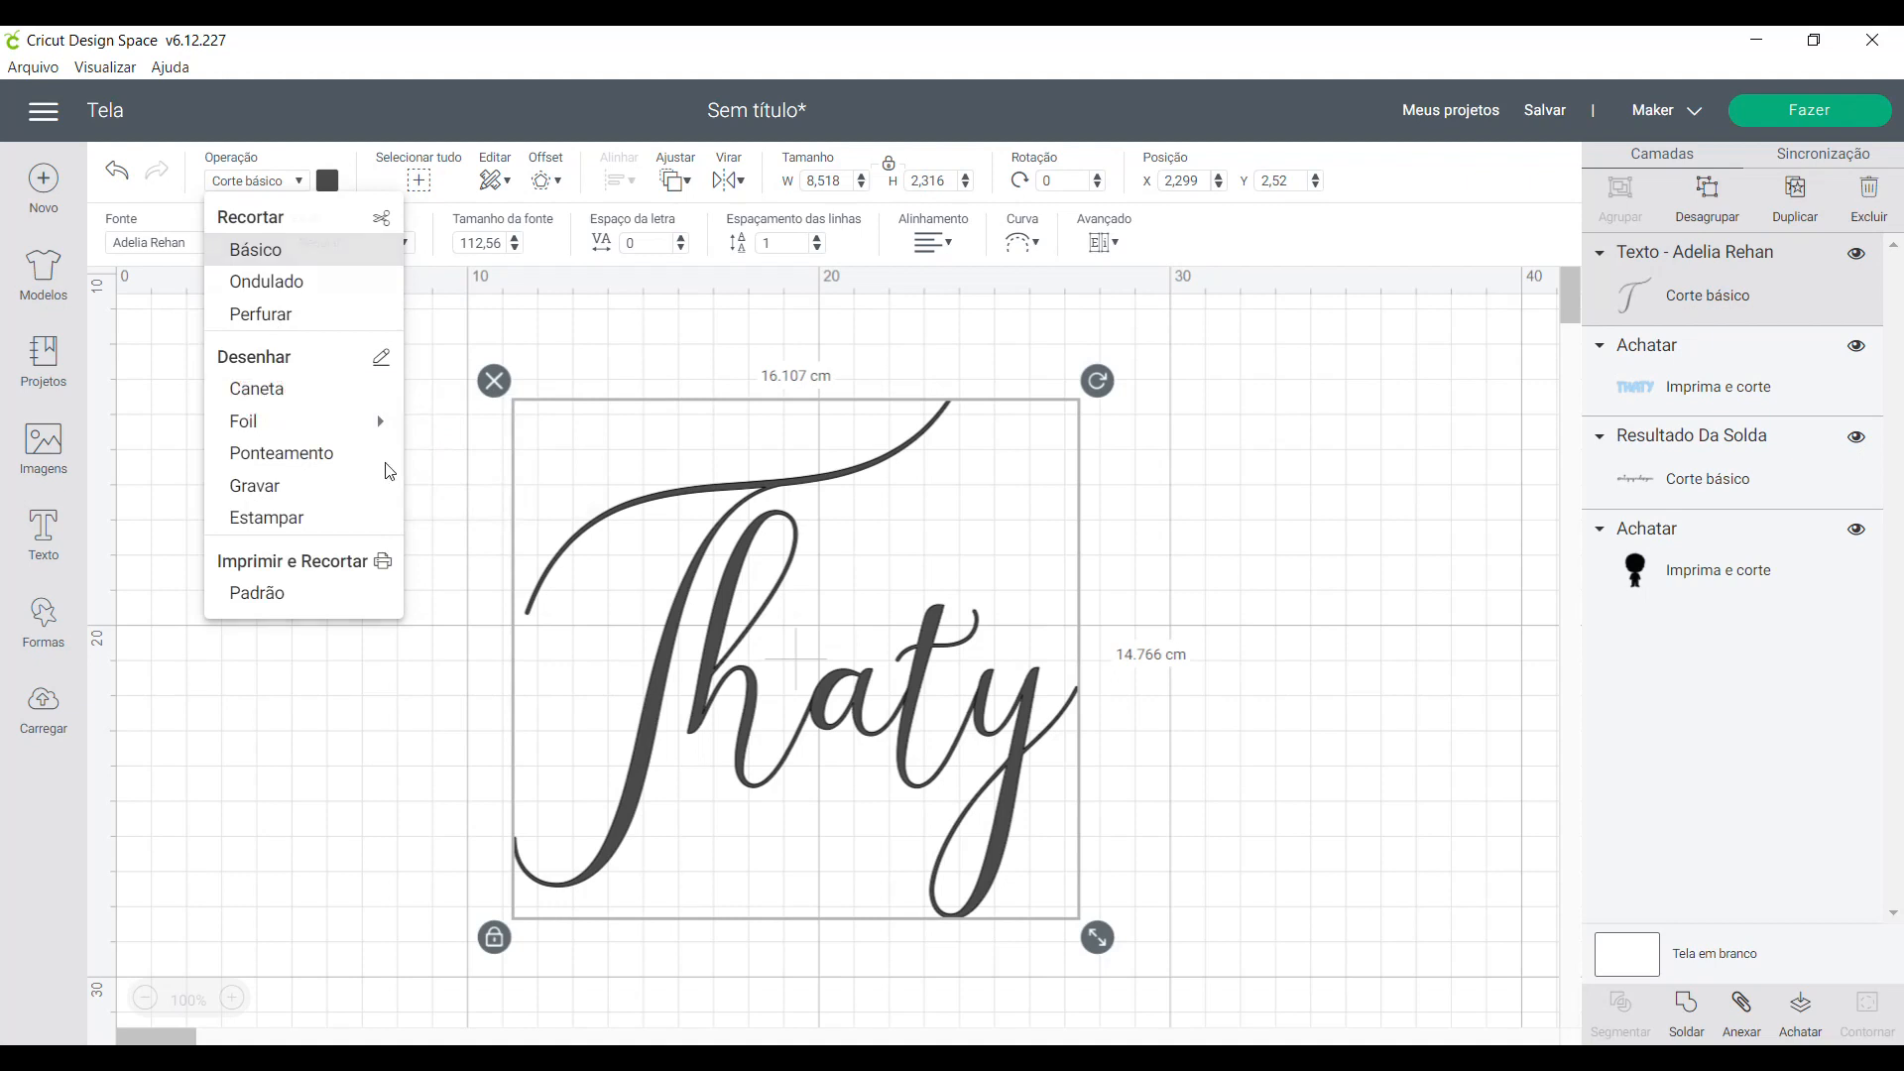
pyautogui.click(257, 388)
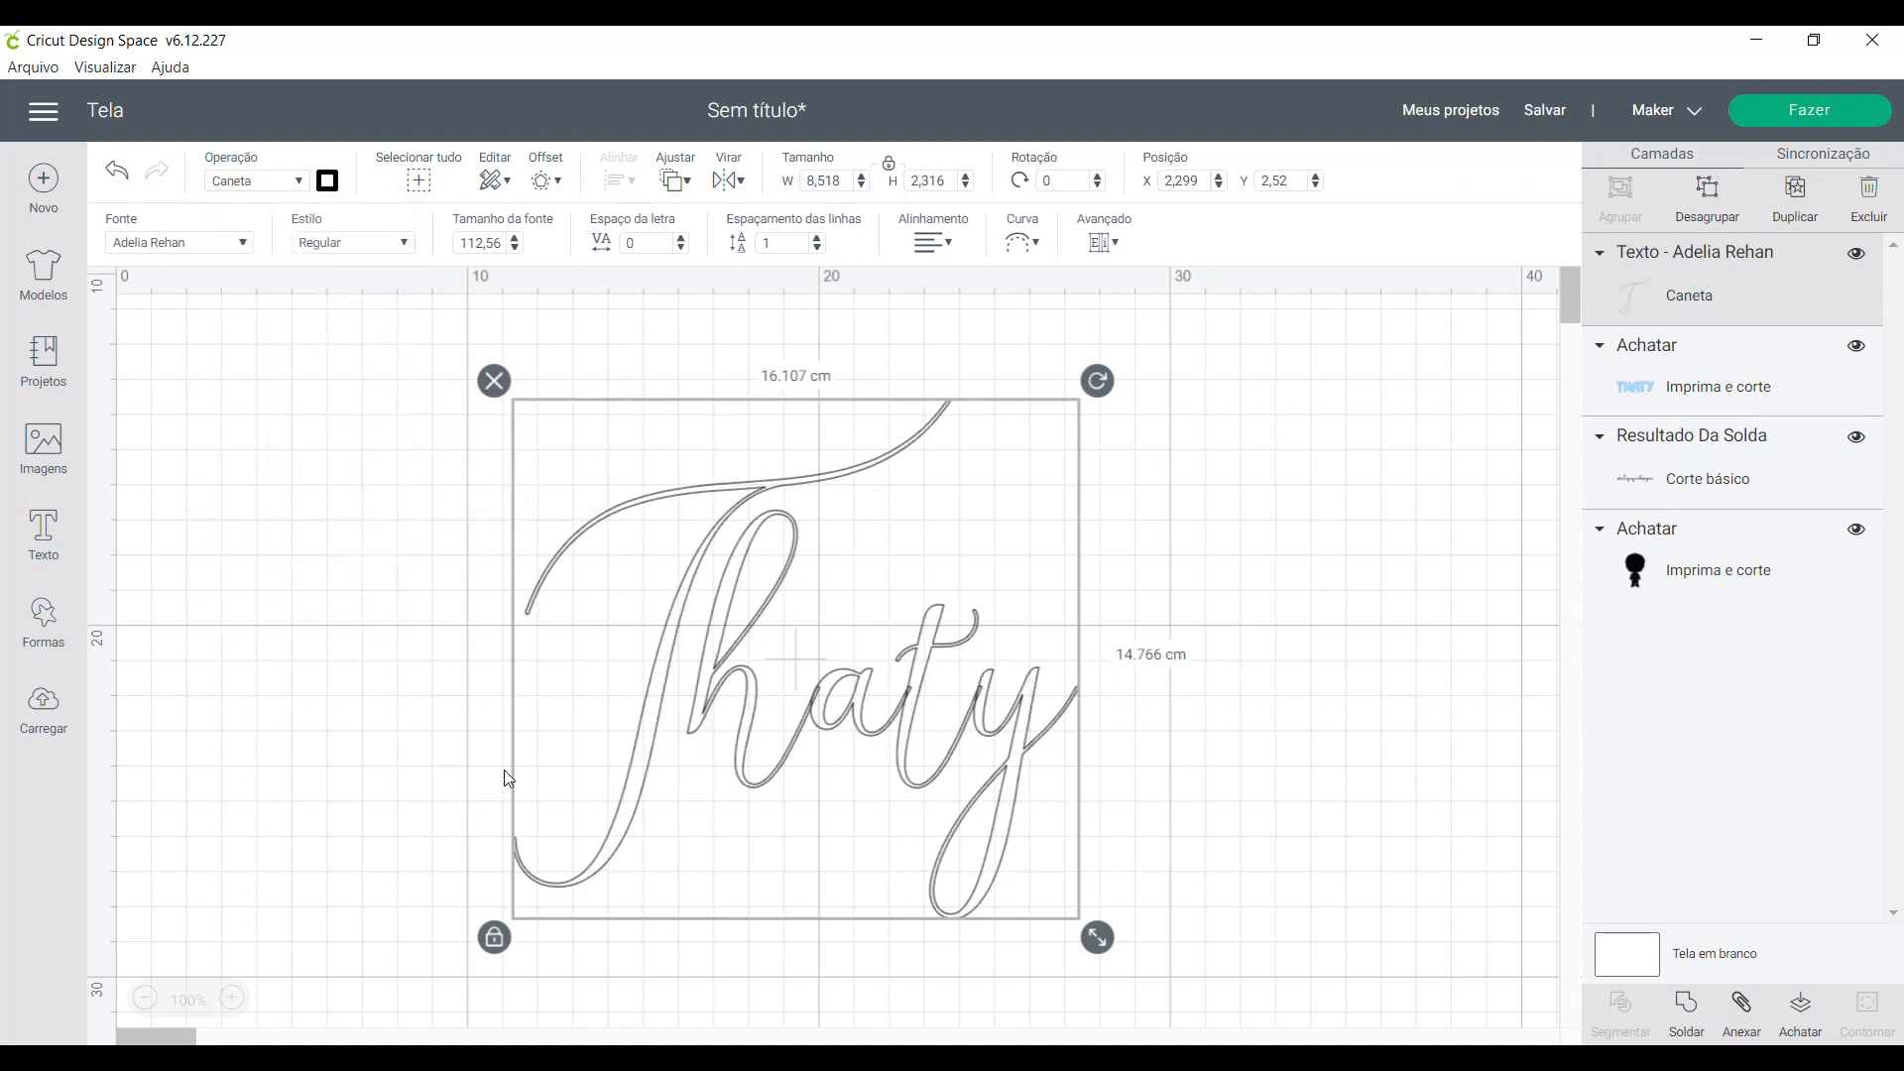
pyautogui.click(299, 181)
pyautogui.click(283, 250)
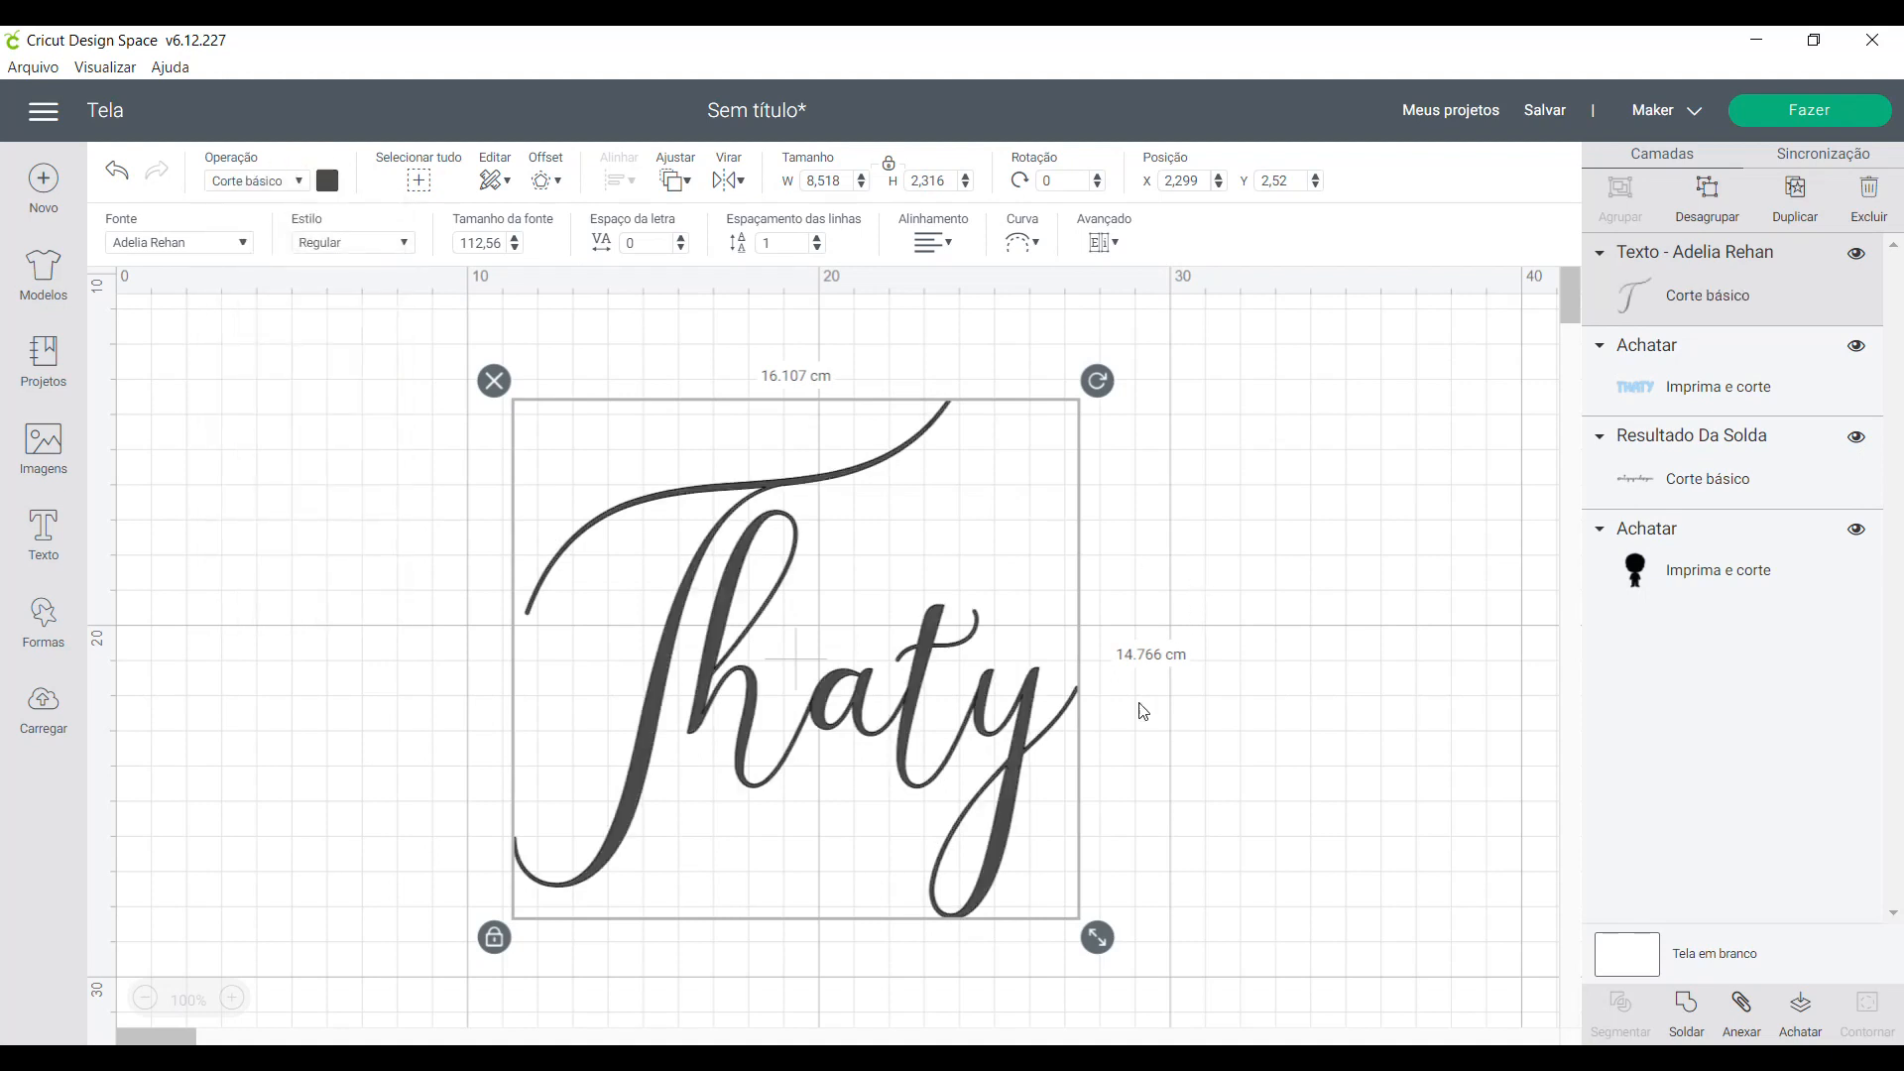
# - Weld the script name's letters into one shape and colour it red
pyautogui.click(1686, 1012)
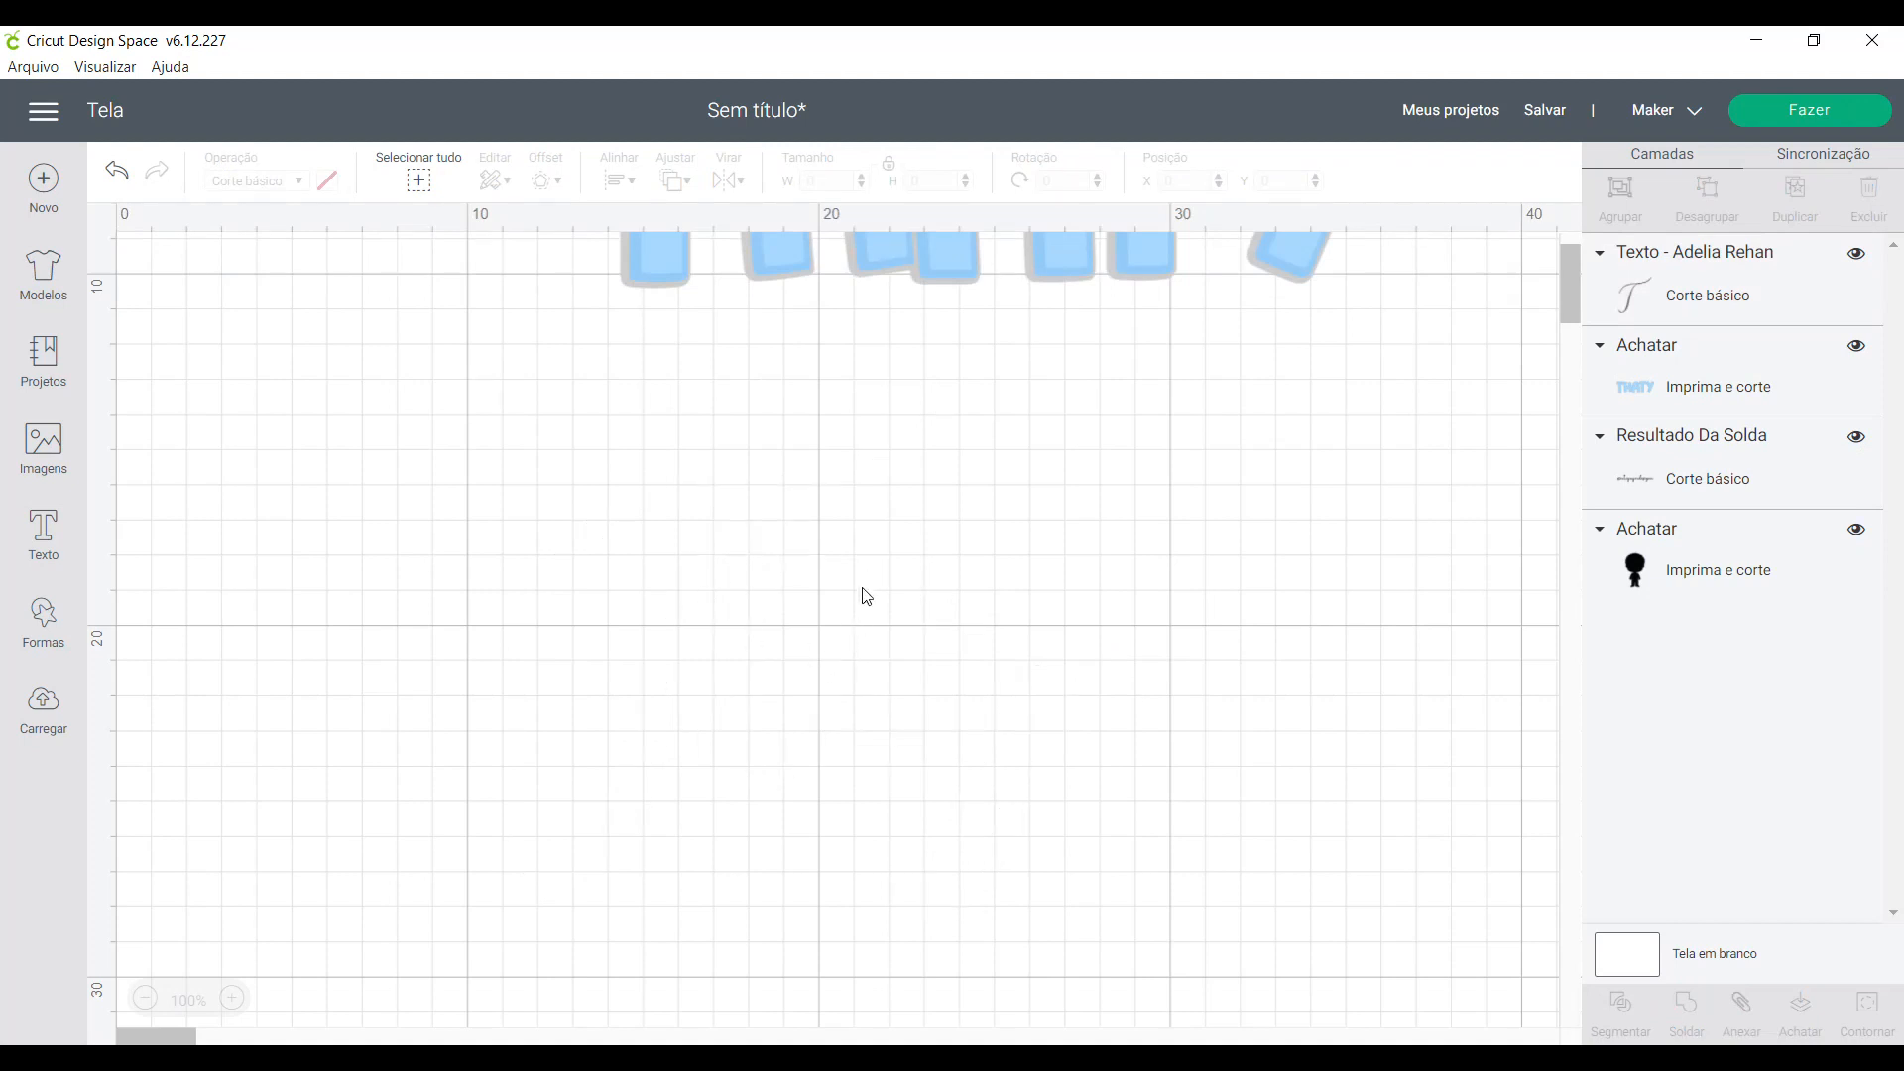
pyautogui.moveTo(664, 666)
pyautogui.mouseDown()
pyautogui.moveTo(585, 616)
pyautogui.moveTo(670, 613)
pyautogui.moveTo(665, 676)
pyautogui.mouseUp()
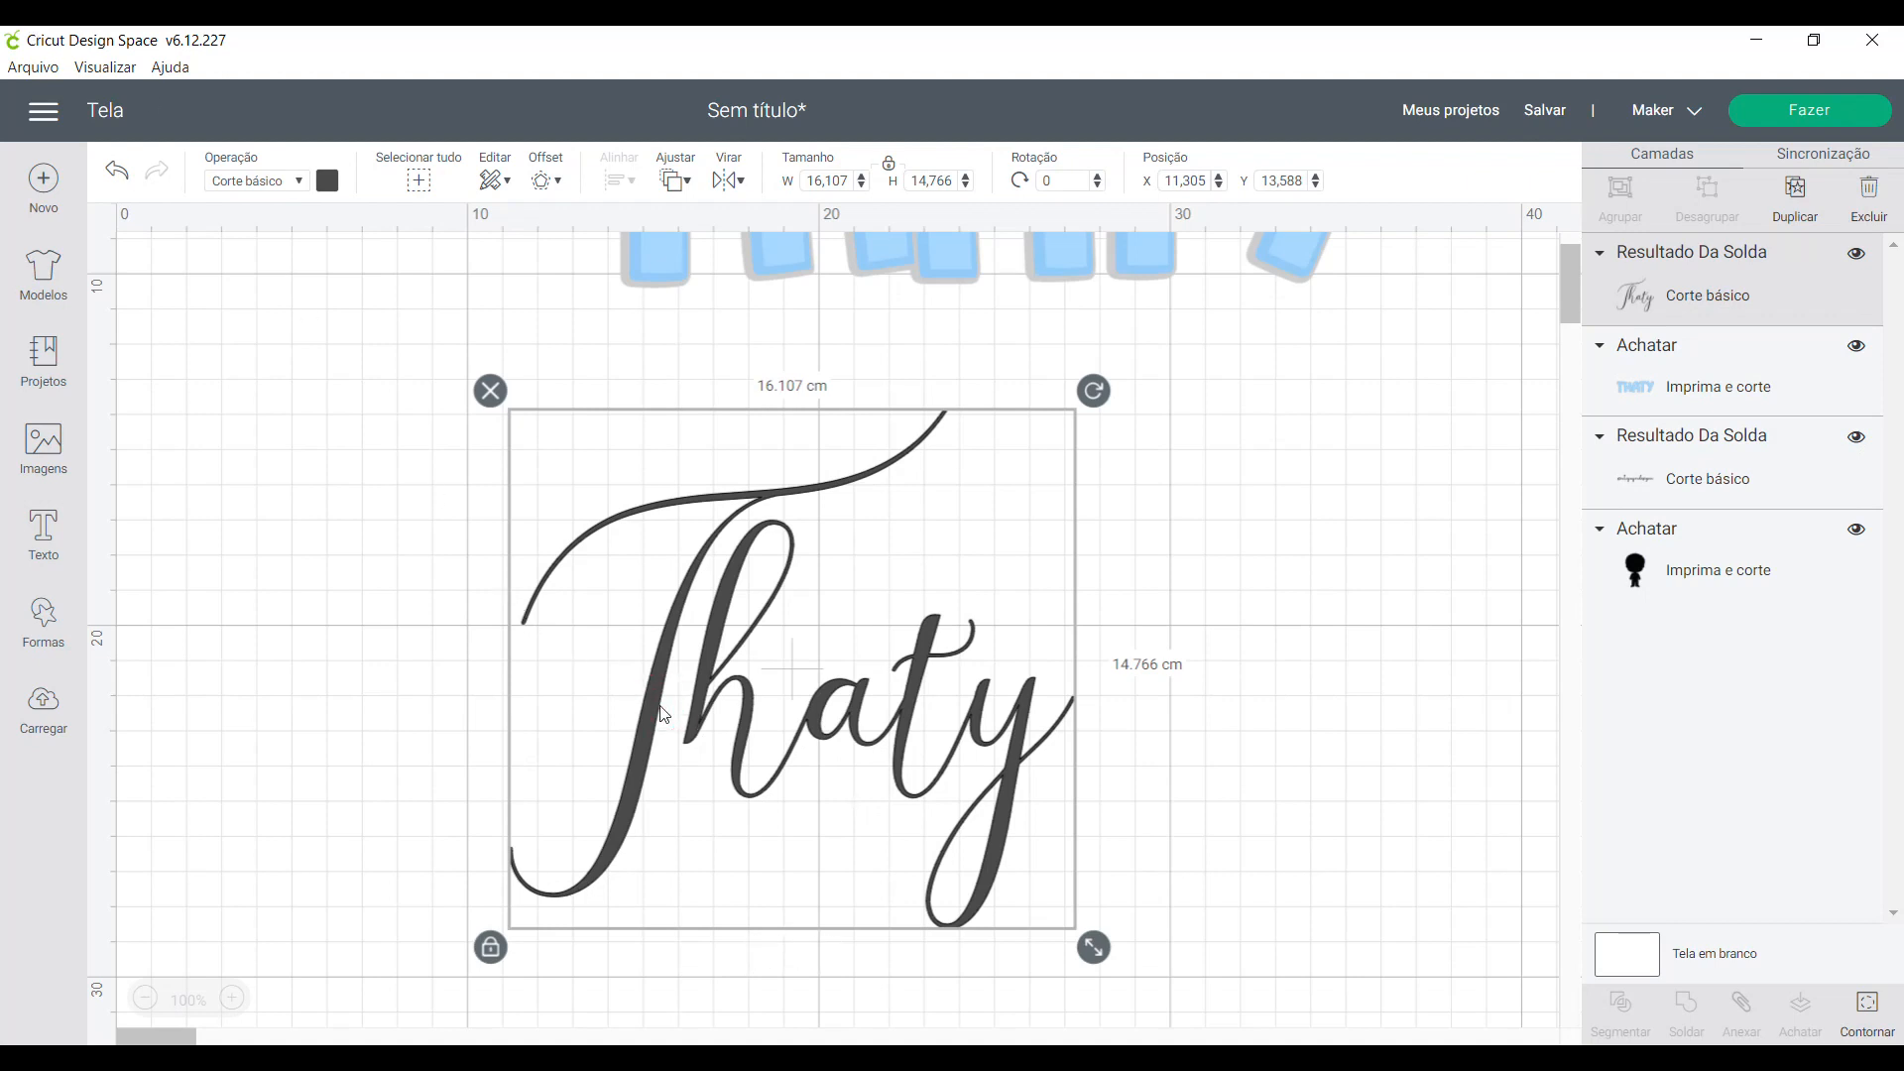
pyautogui.click(327, 180)
pyautogui.click(353, 363)
pyautogui.click(1215, 768)
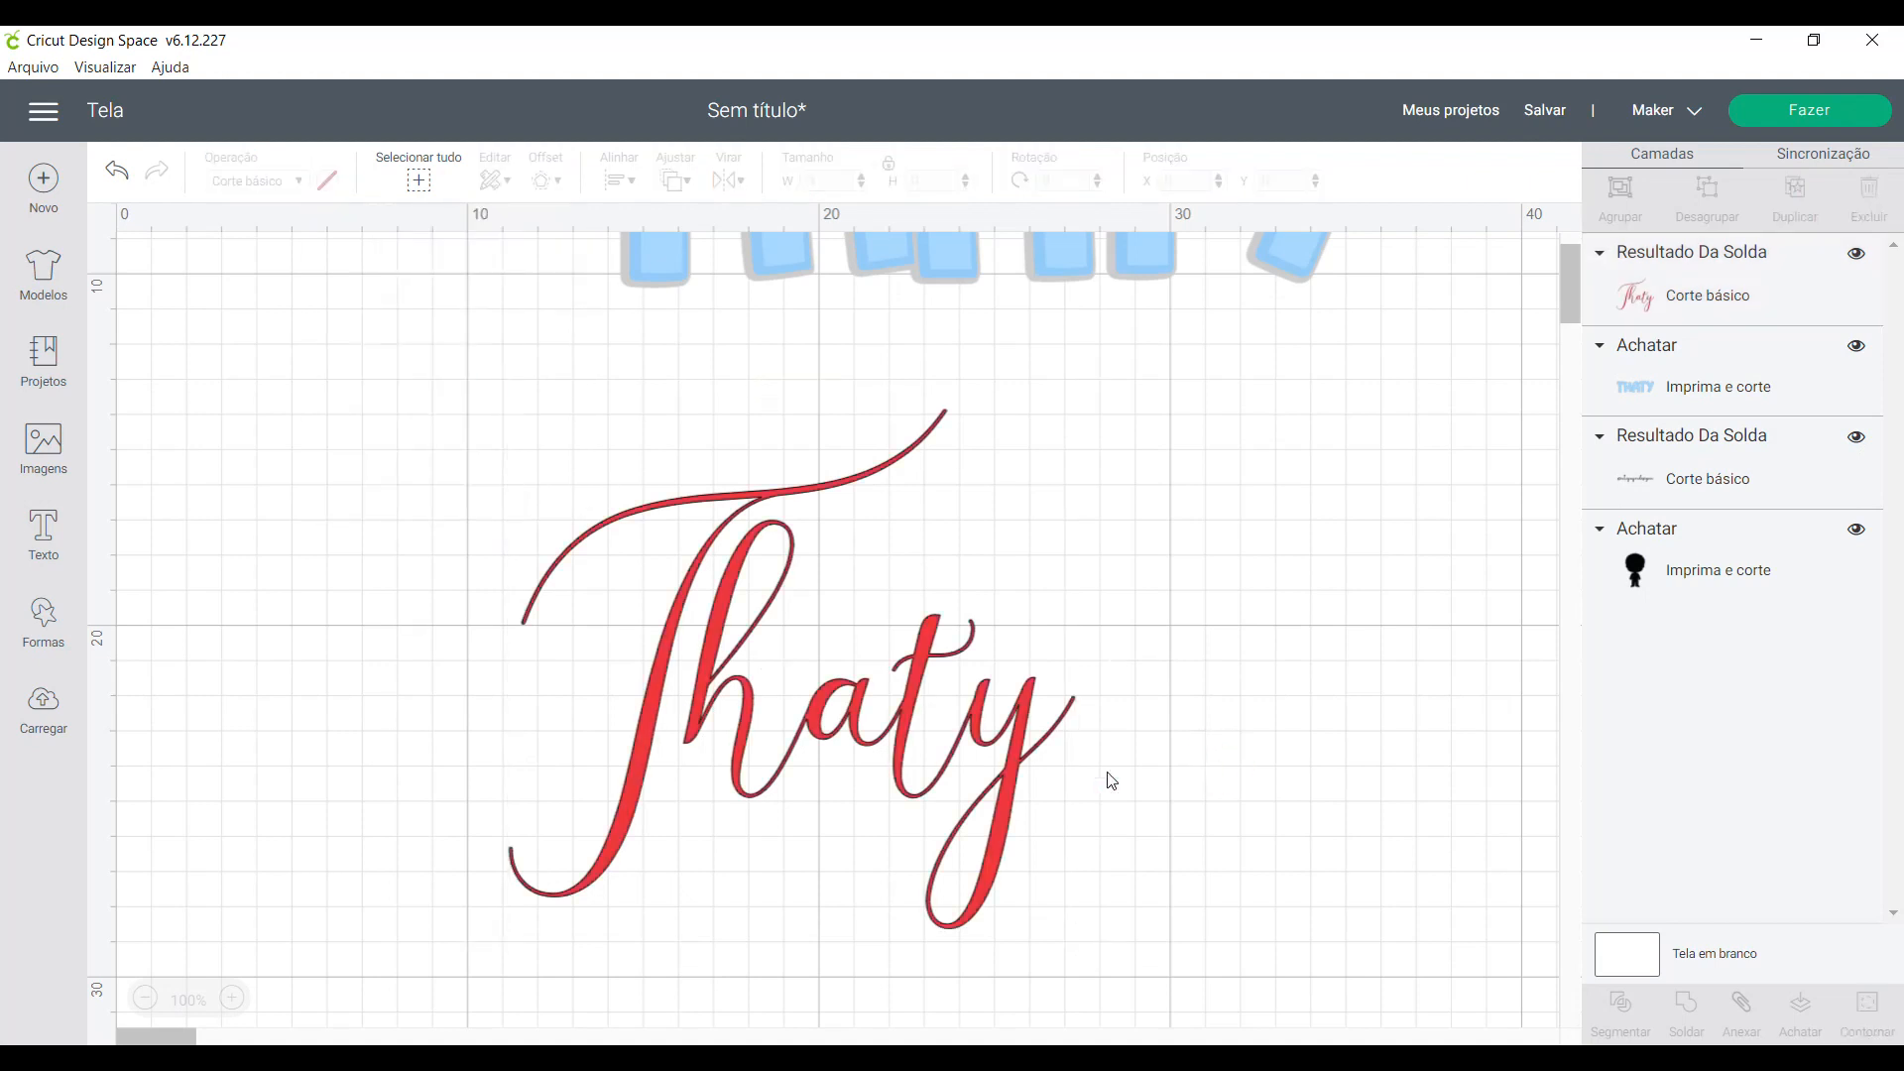
# - Try an outward offset with rounded corners on the red script name, at about 0.5 cm and at 0.4 cm
pyautogui.click(1026, 743)
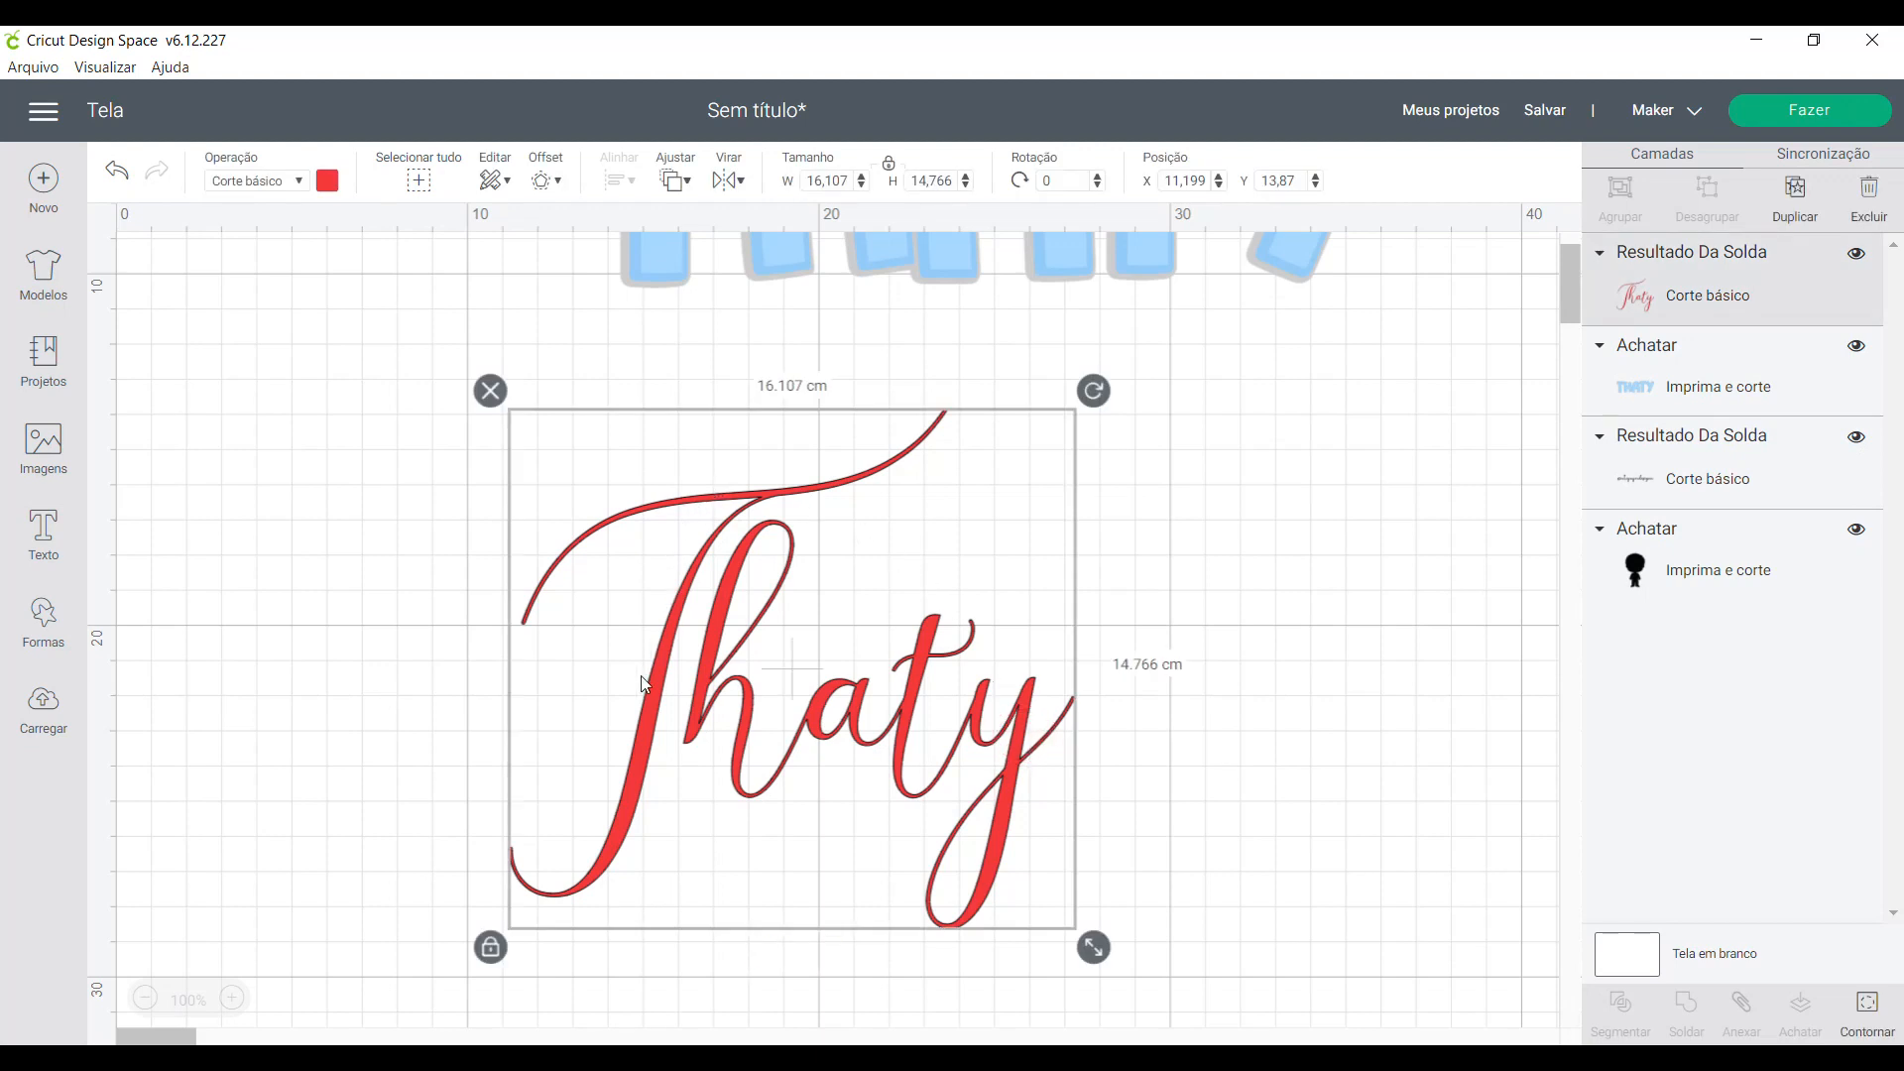
pyautogui.click(543, 183)
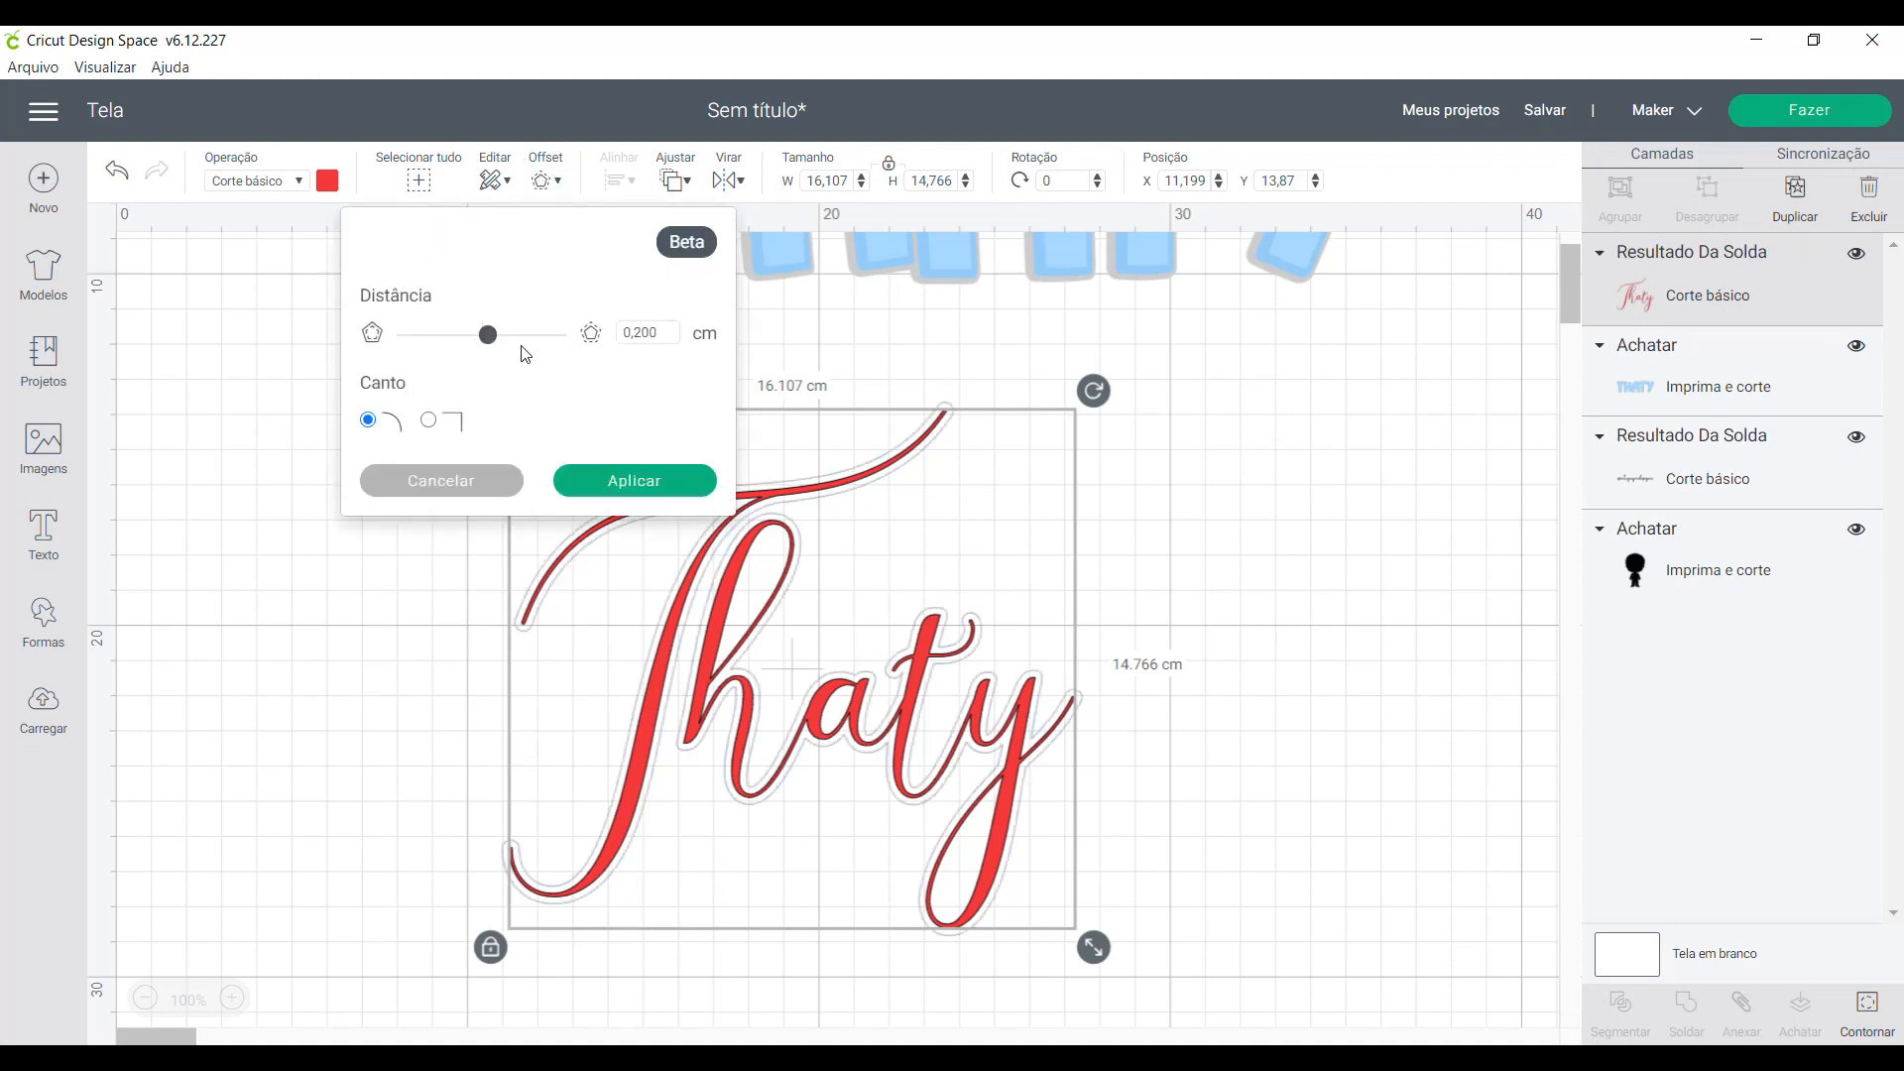
pyautogui.click(496, 335)
pyautogui.moveTo(499, 342); pyautogui.dragTo(500, 343)
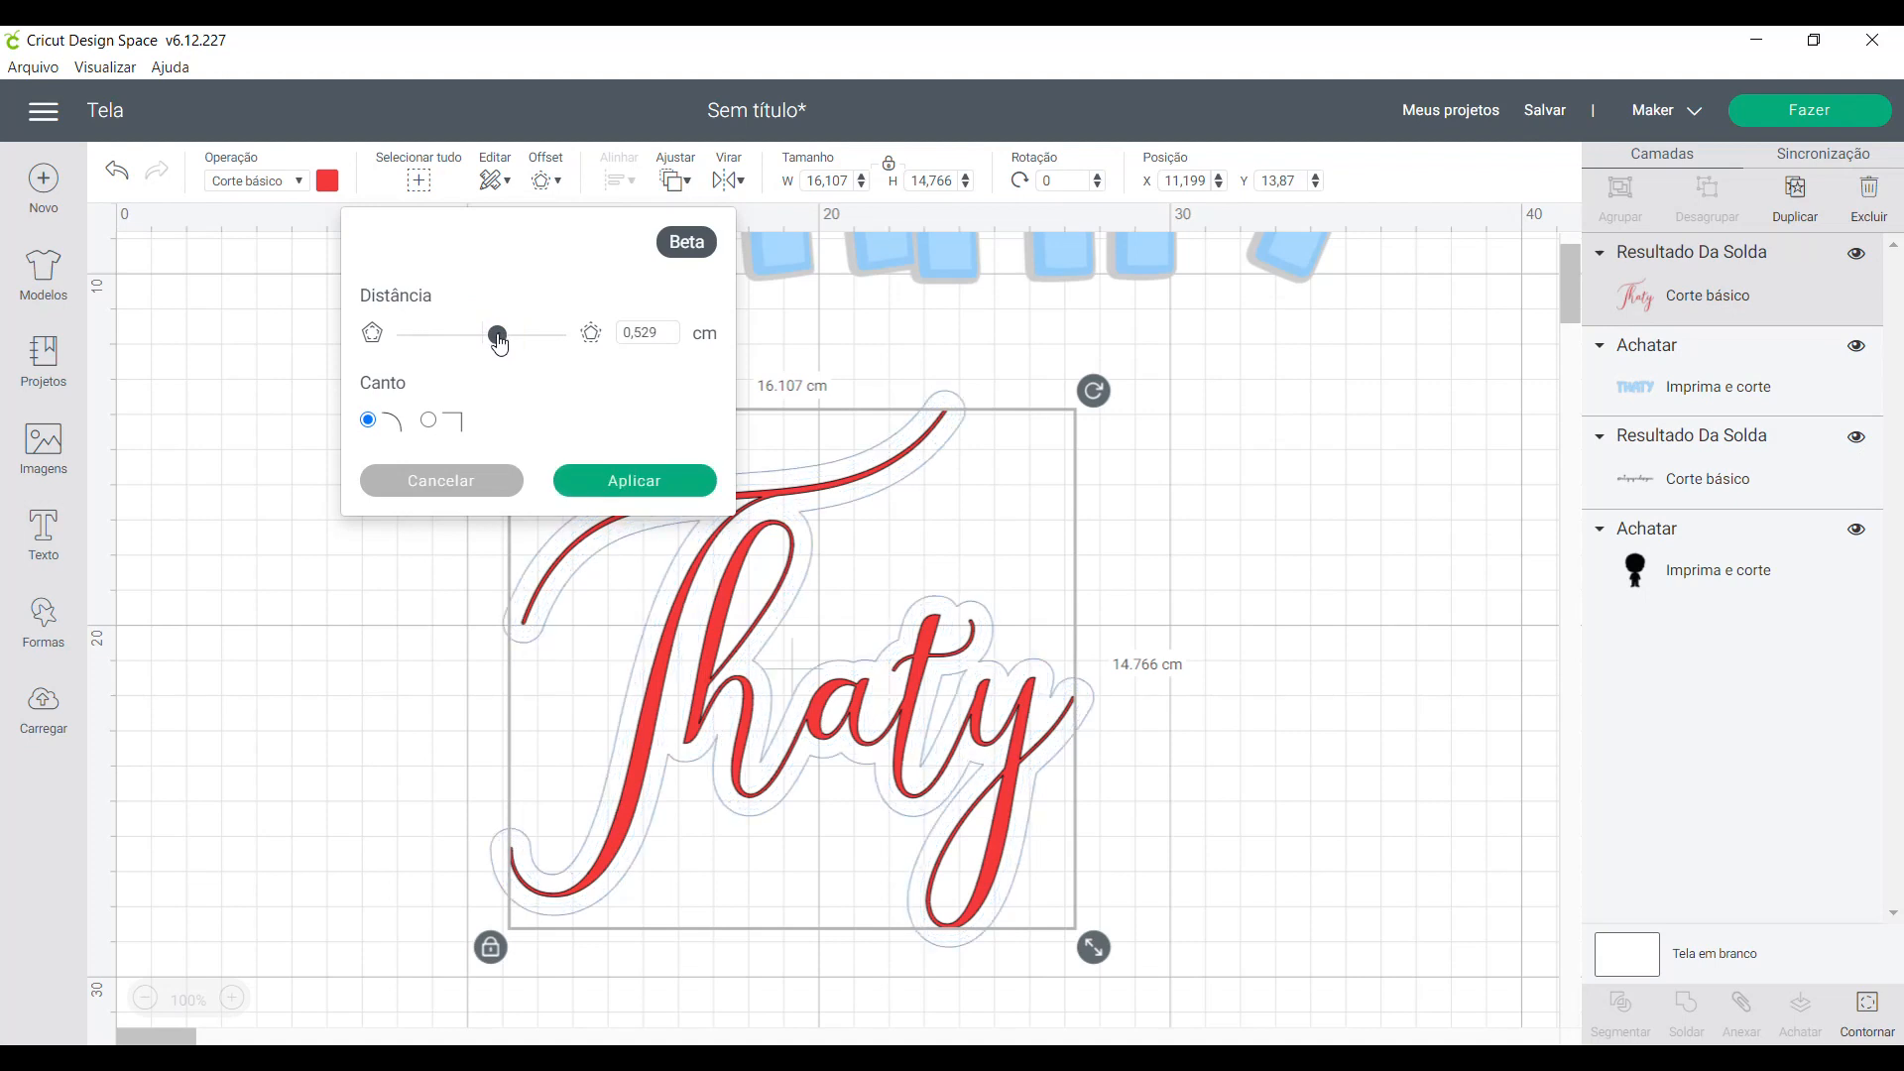
pyautogui.click(499, 337)
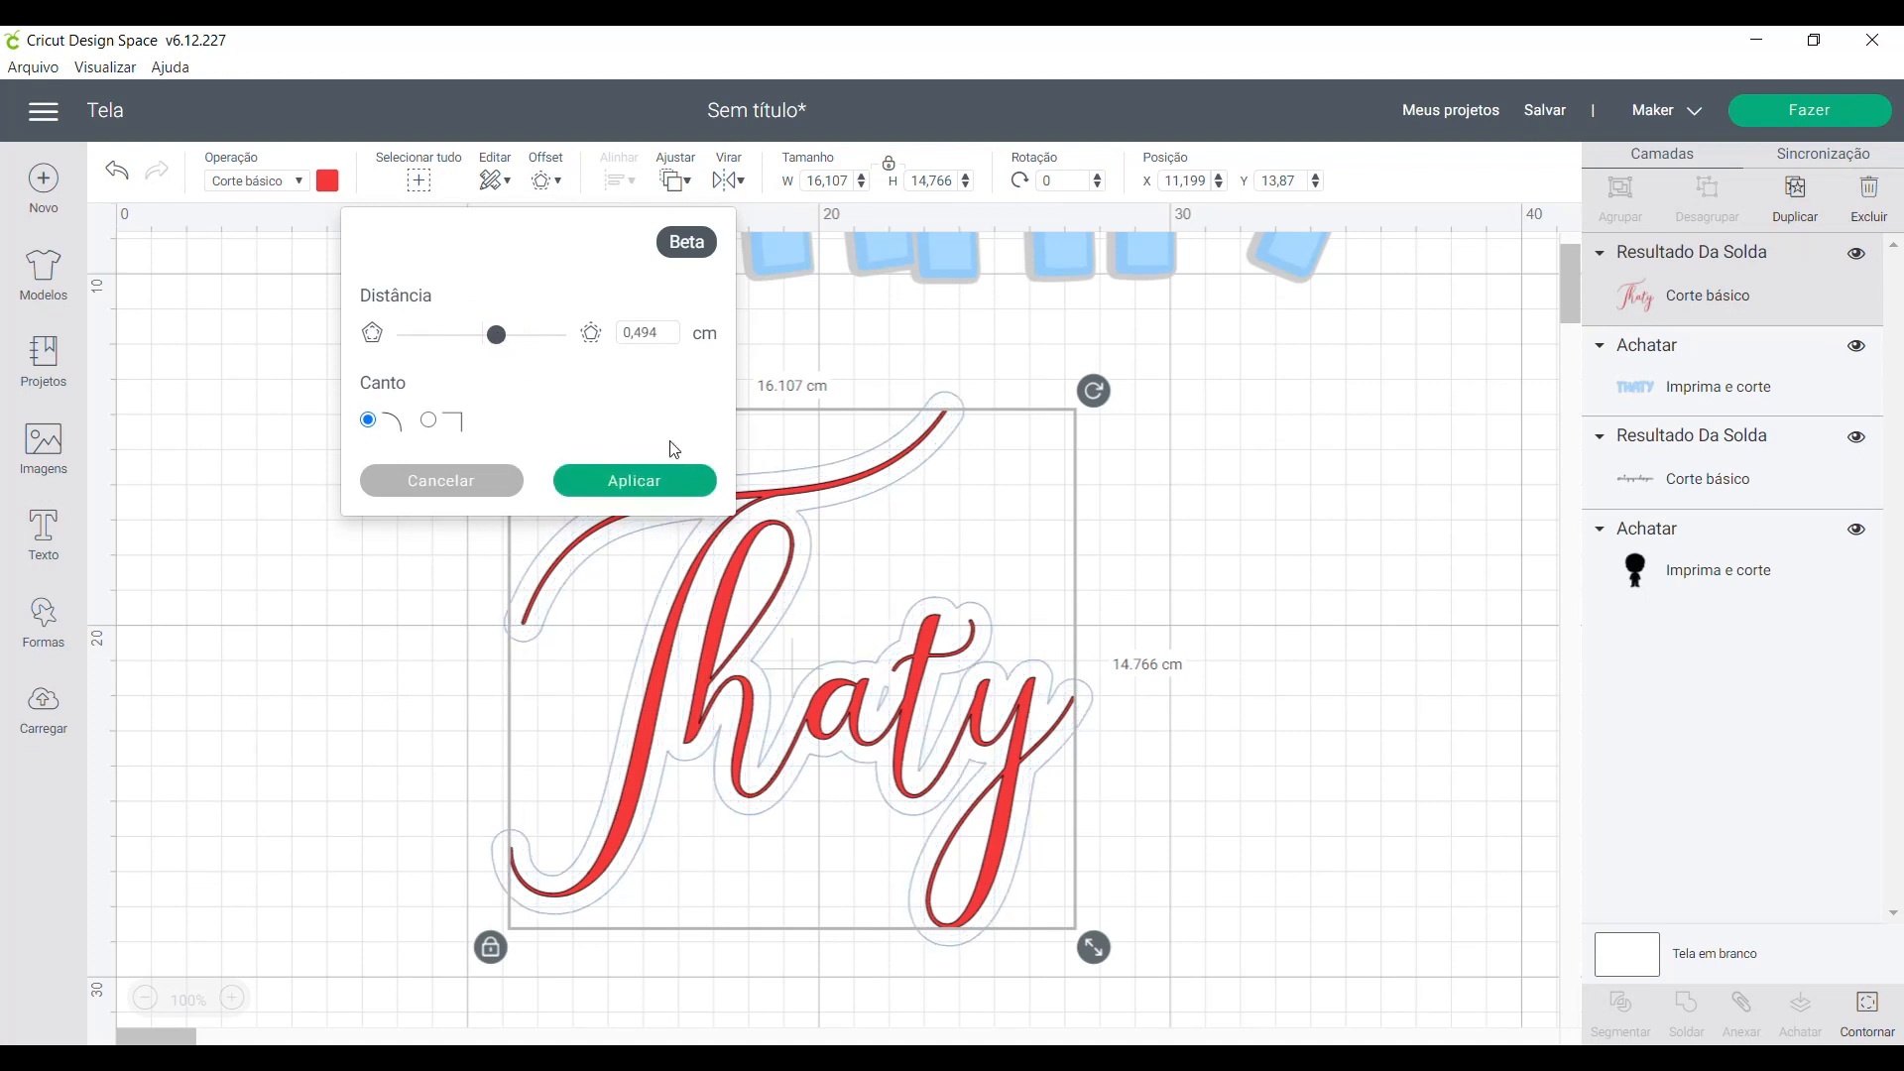
pyautogui.moveTo(643, 334); pyautogui.dragTo(681, 335)
pyautogui.write('00')
pyautogui.press('Return')
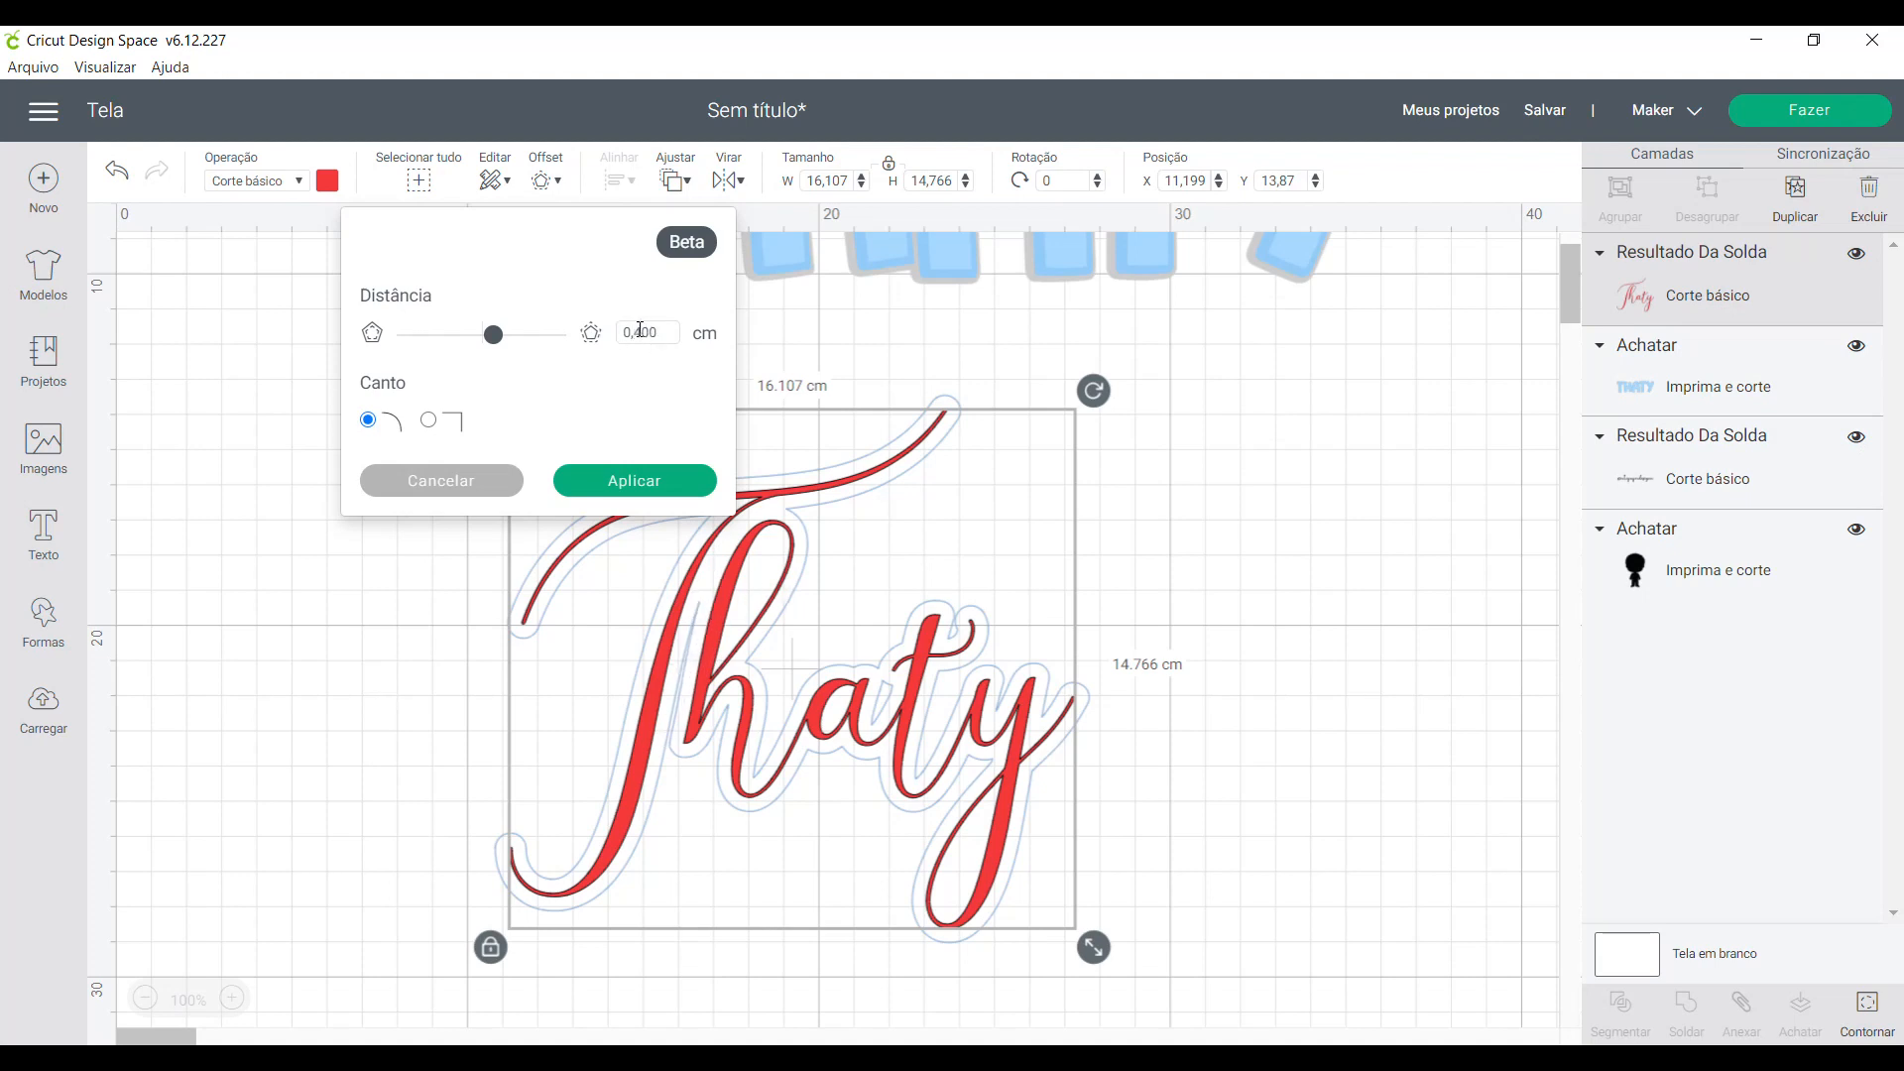
# - Try an offset distance of 0.3 cm on the red script name and leave the Offset tool without applying it
pyautogui.moveTo(649, 328); pyautogui.dragTo(665, 327)
pyautogui.click(648, 481)
pyautogui.moveTo(637, 331); pyautogui.dragTo(662, 334)
pyautogui.write('300')
pyautogui.click(669, 370)
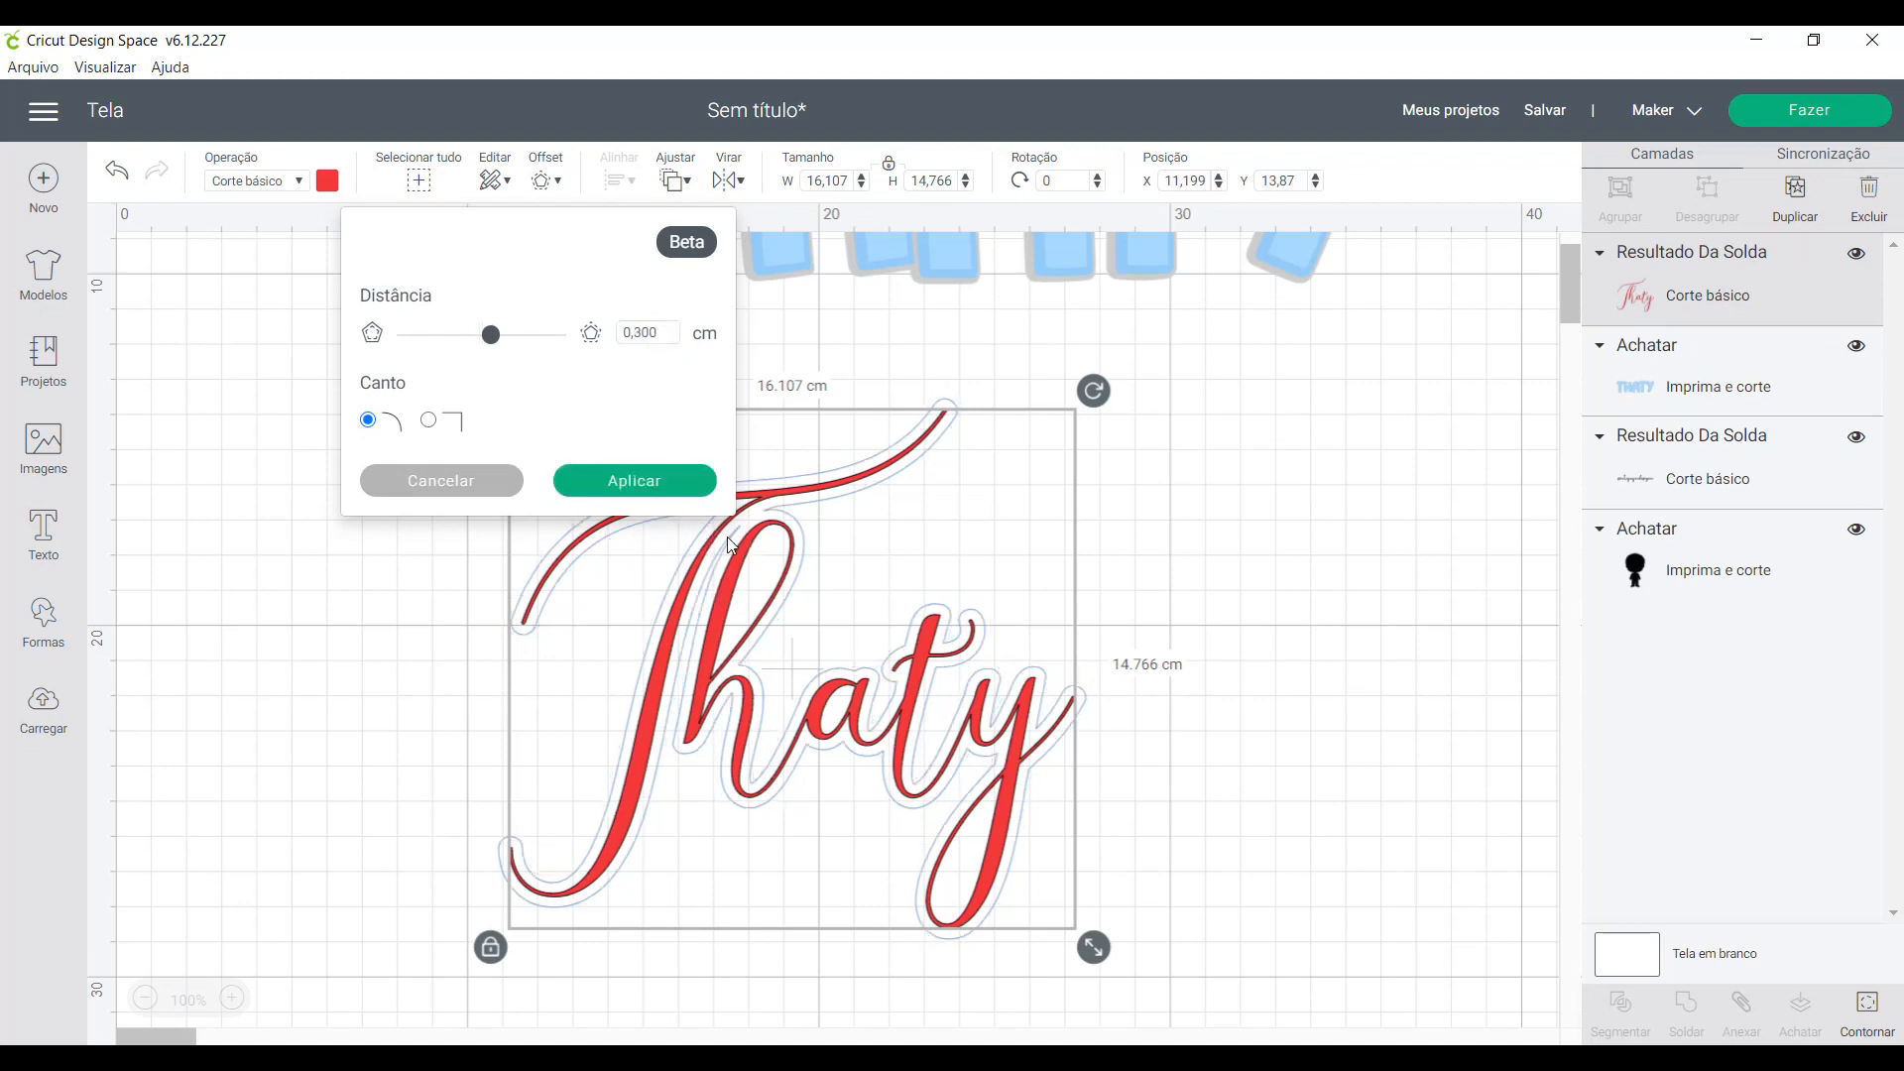
pyautogui.click(1138, 767)
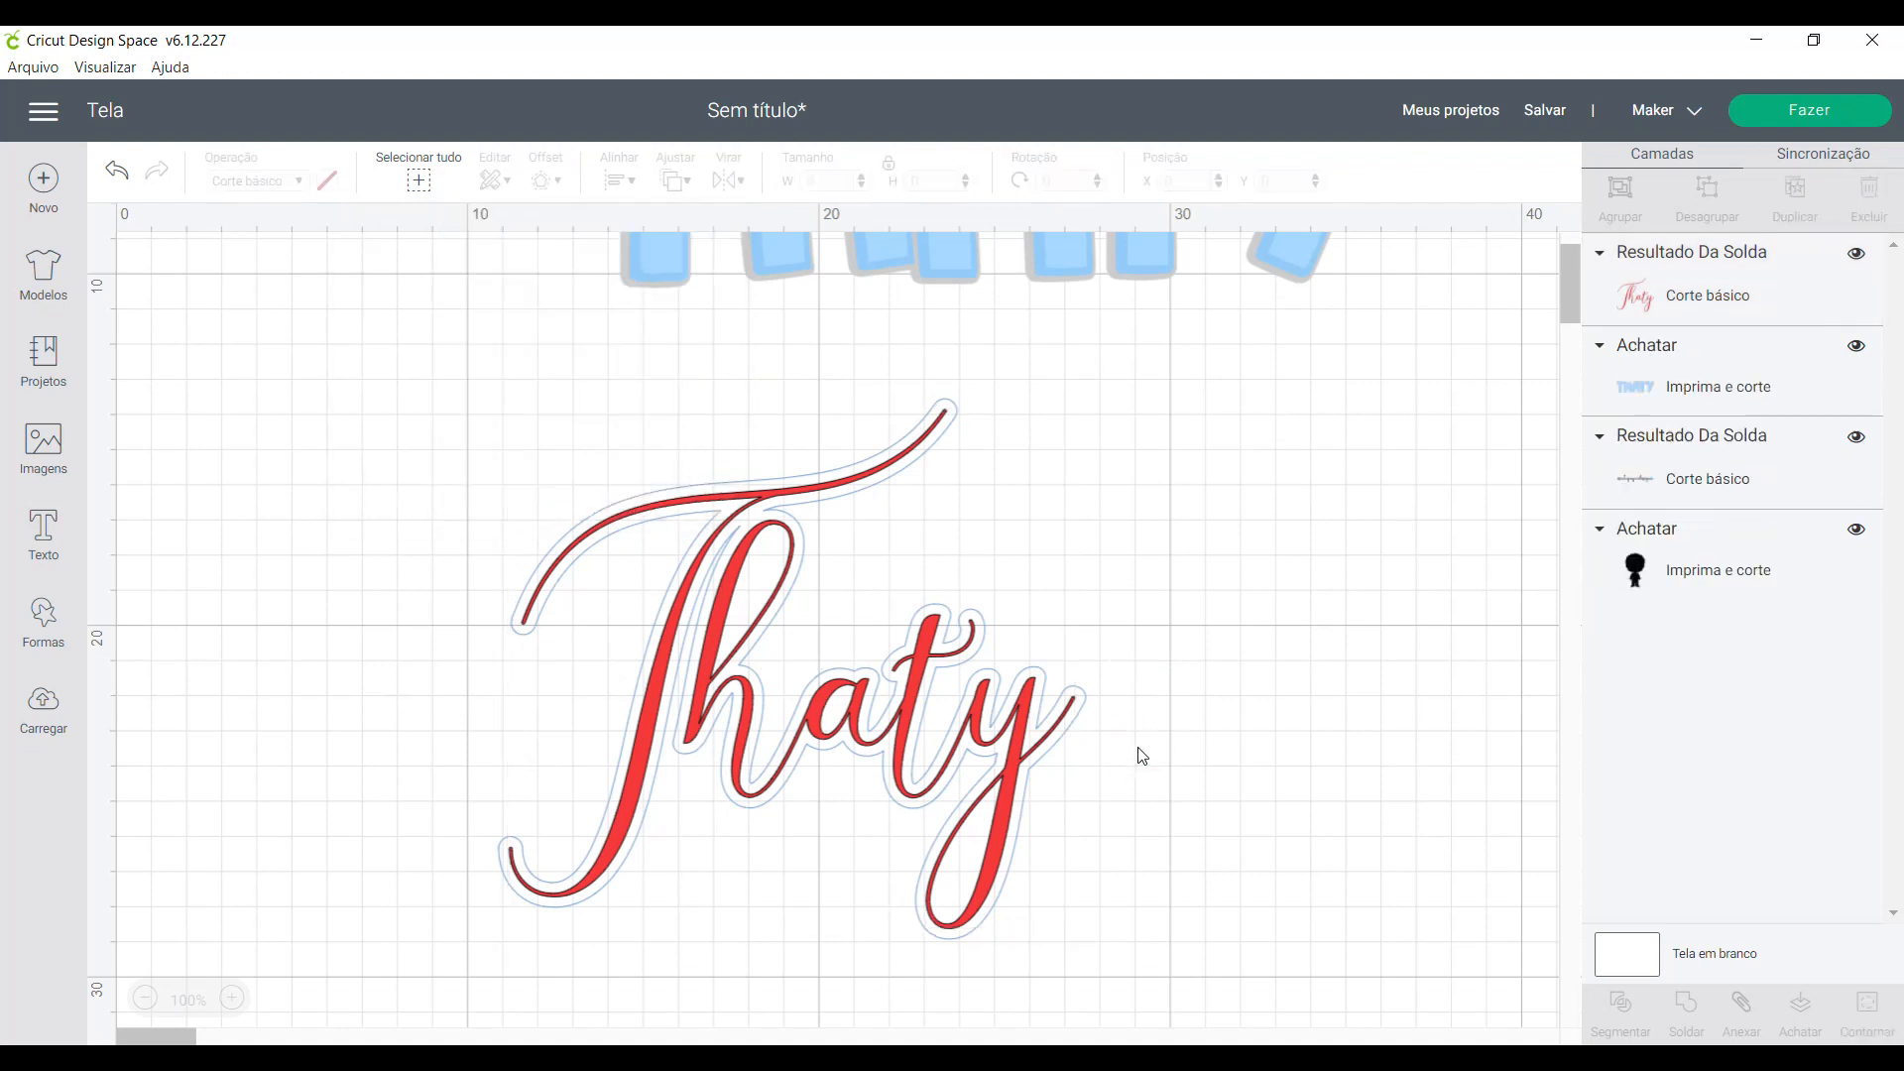
# - Apply an outward offset of 0.35 cm with rounded corners to the red script name
pyautogui.click(715, 660)
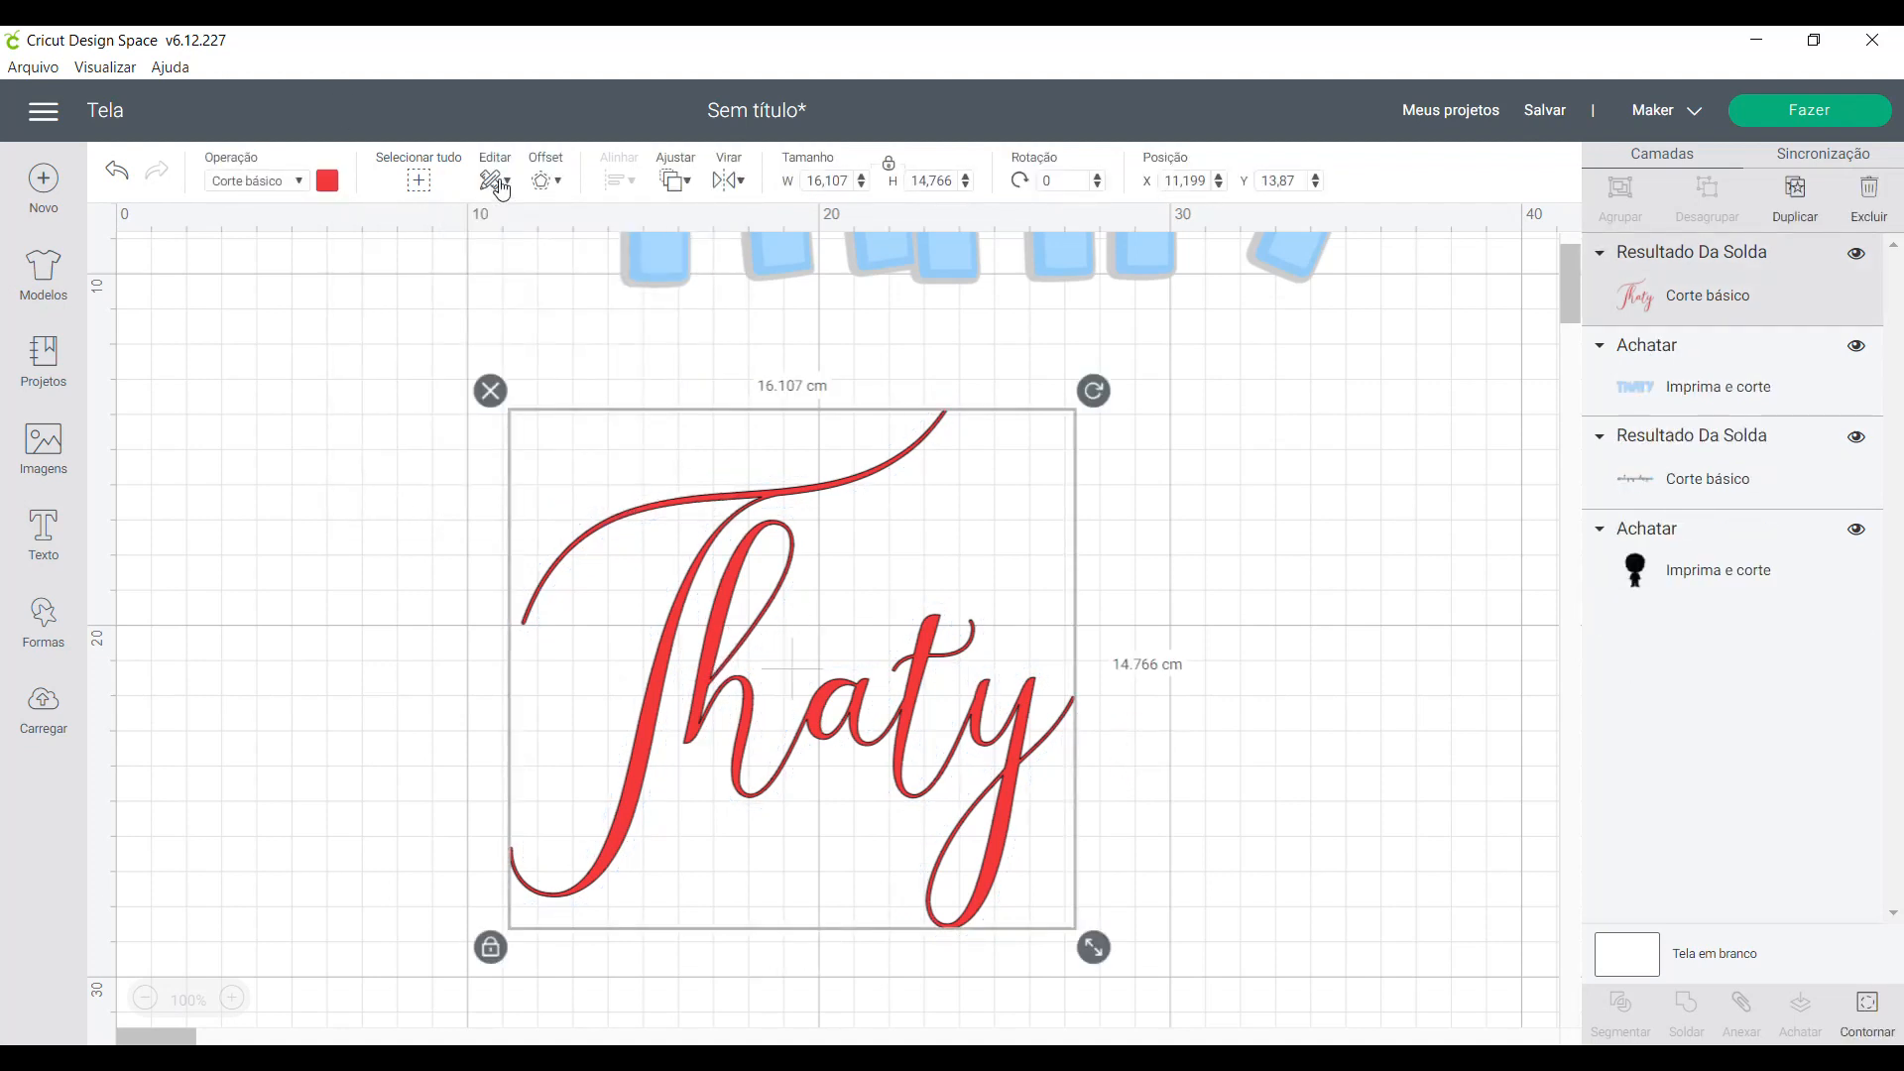
pyautogui.click(543, 181)
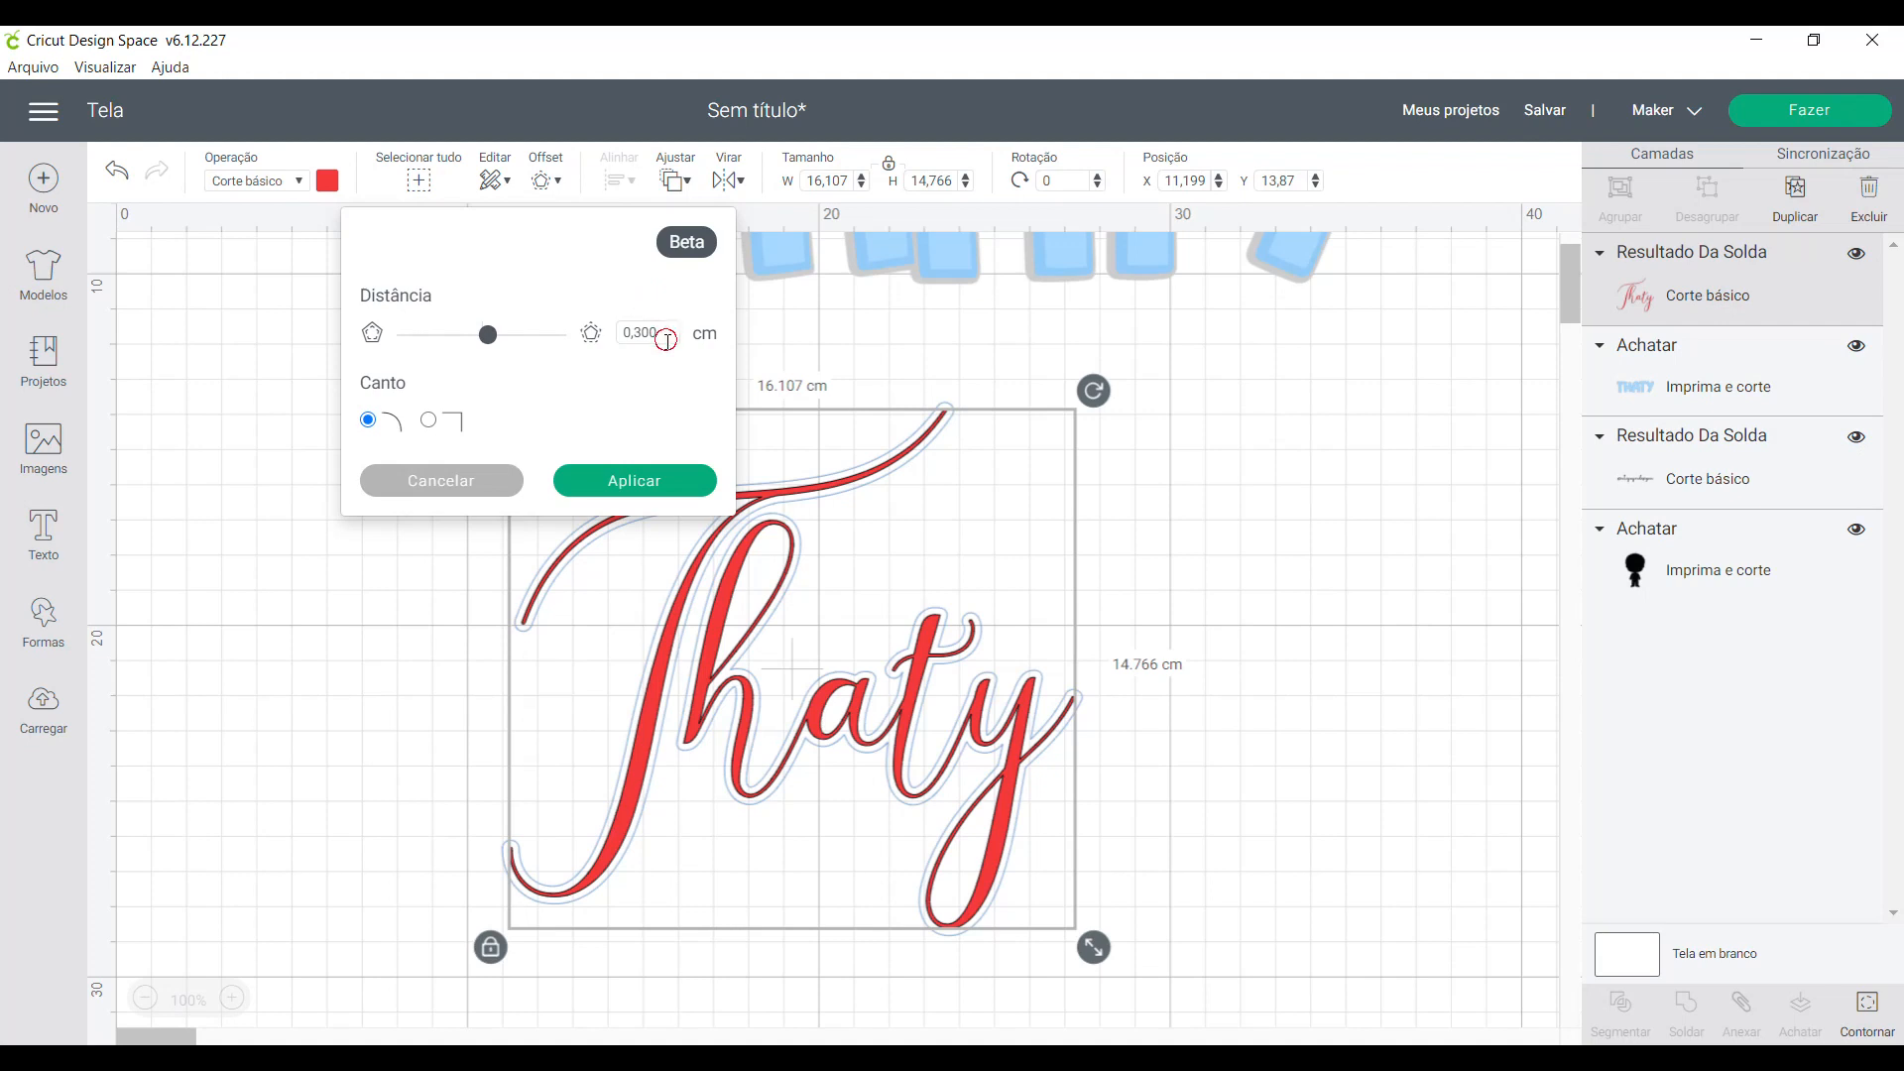
pyautogui.doubleClick(638, 335)
pyautogui.write('0,35')
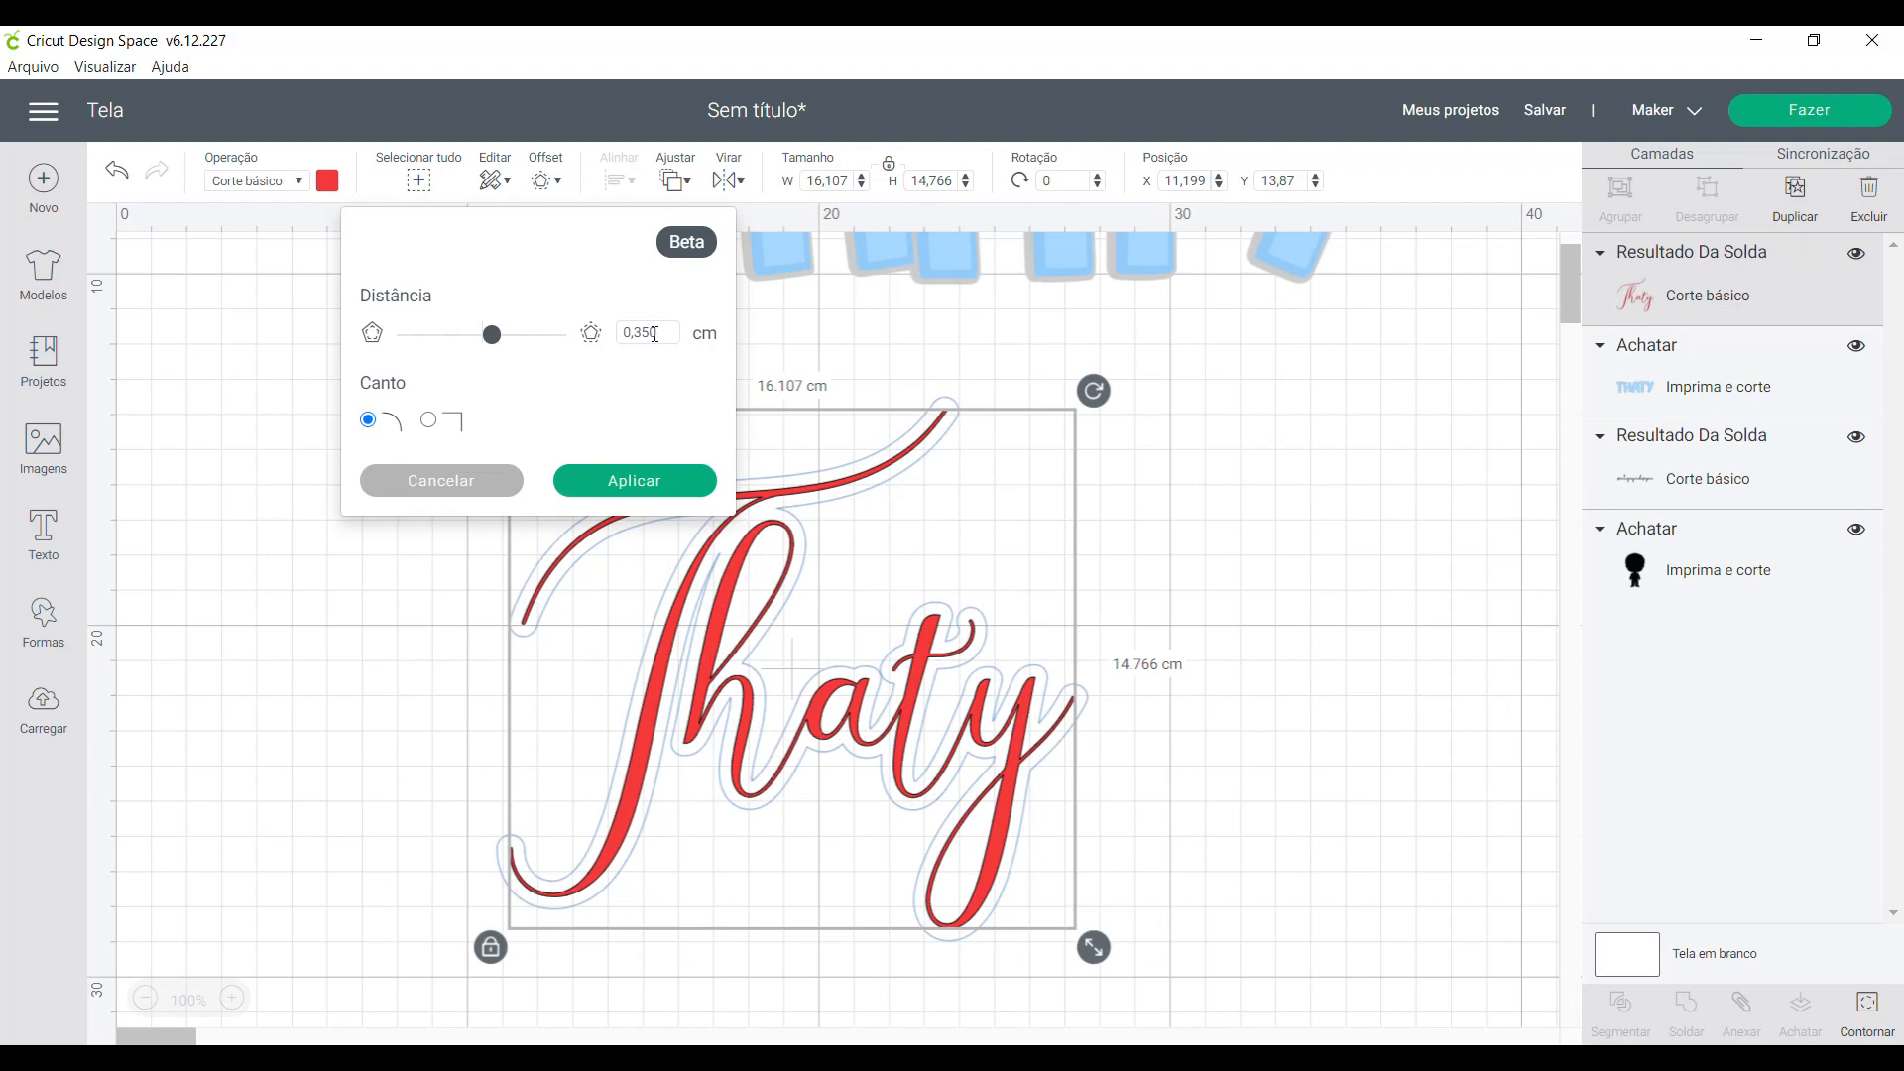
pyautogui.click(654, 331)
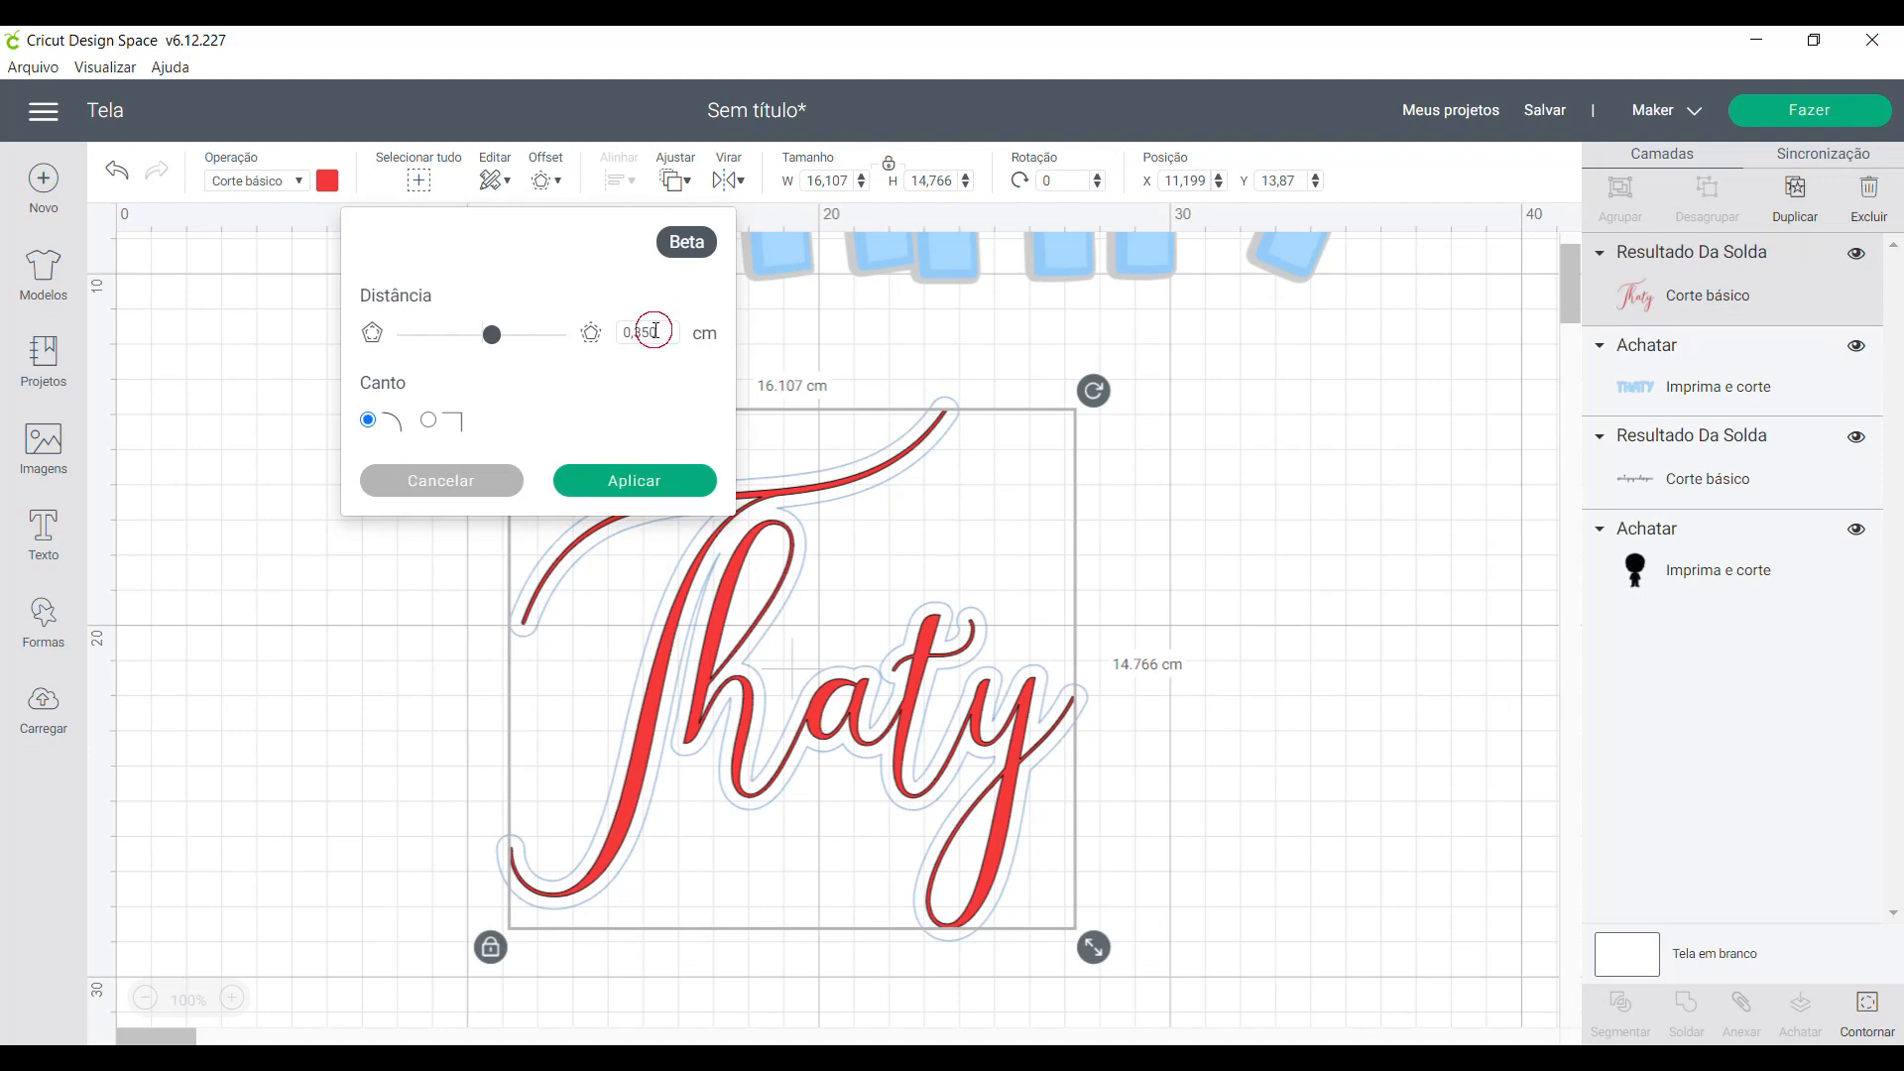
pyautogui.click(646, 482)
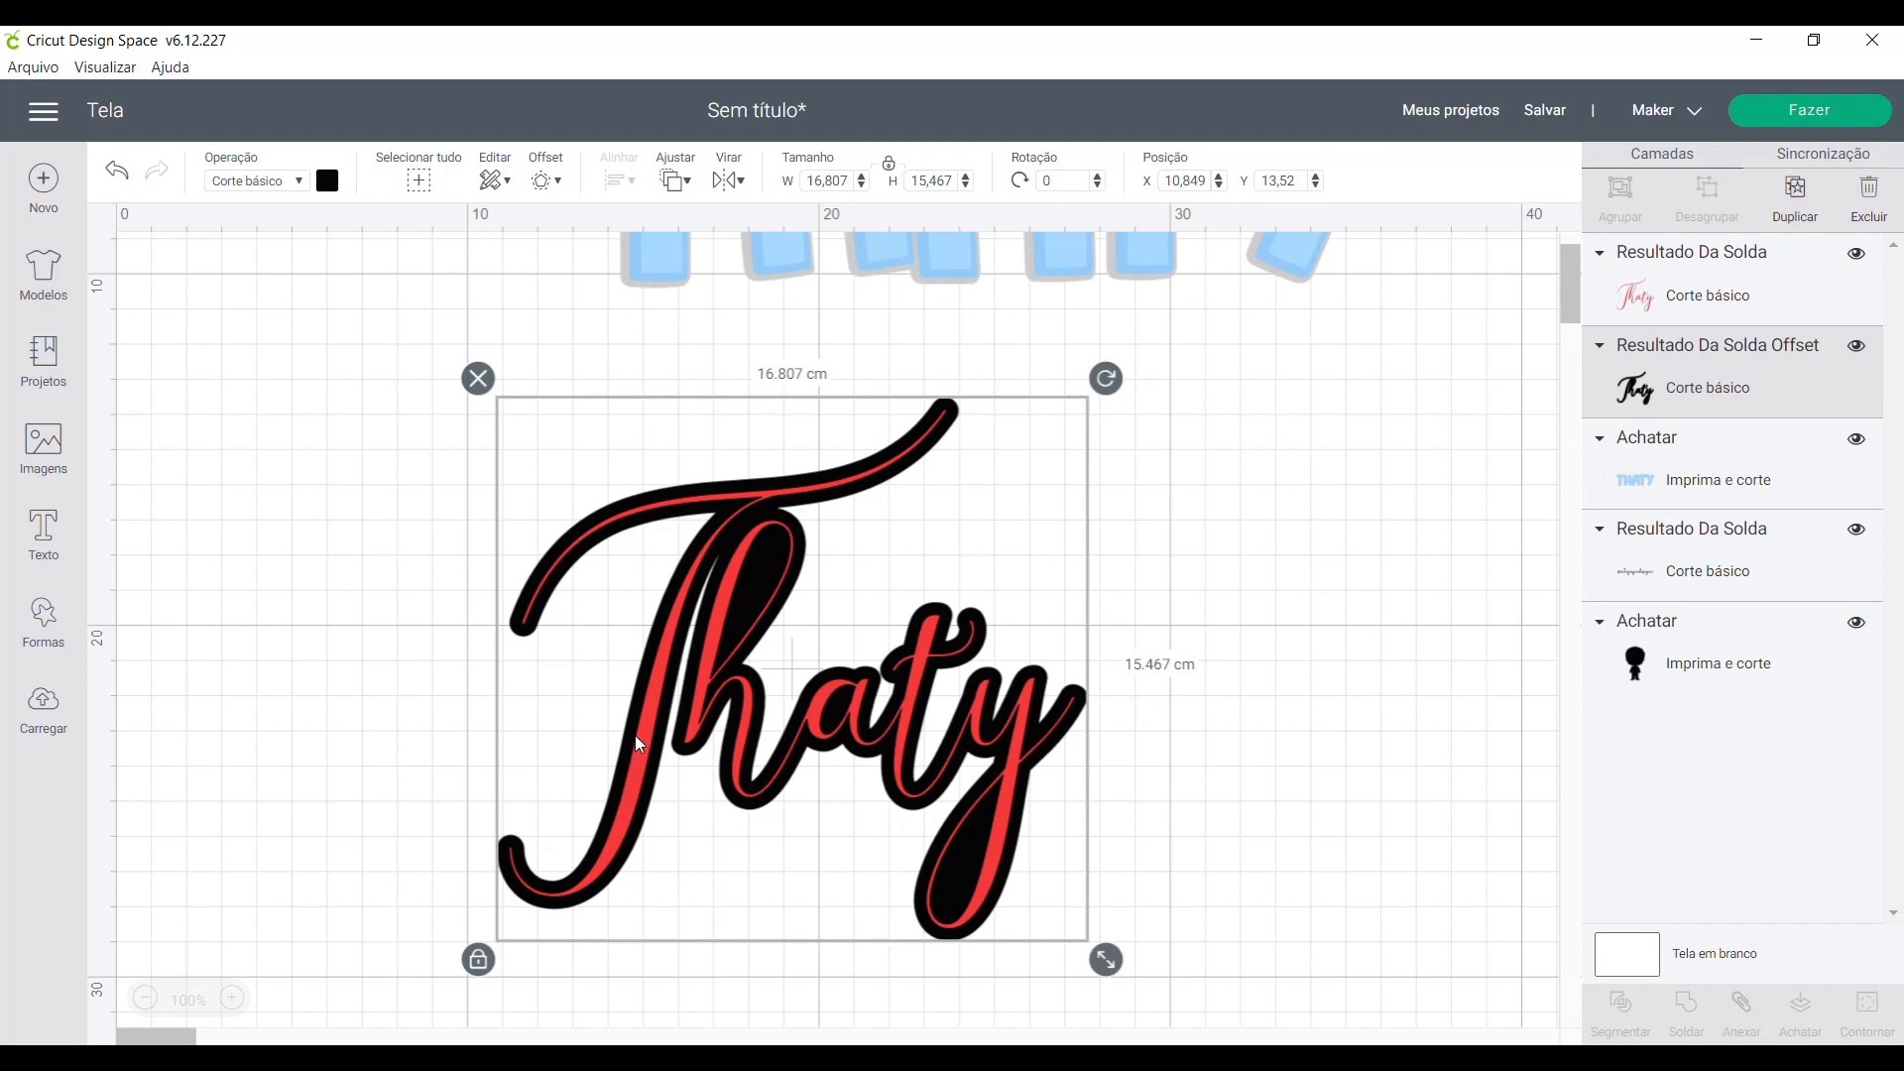
# - Try pale yellow on the top script layer and undo the colour change
pyautogui.click(950, 895)
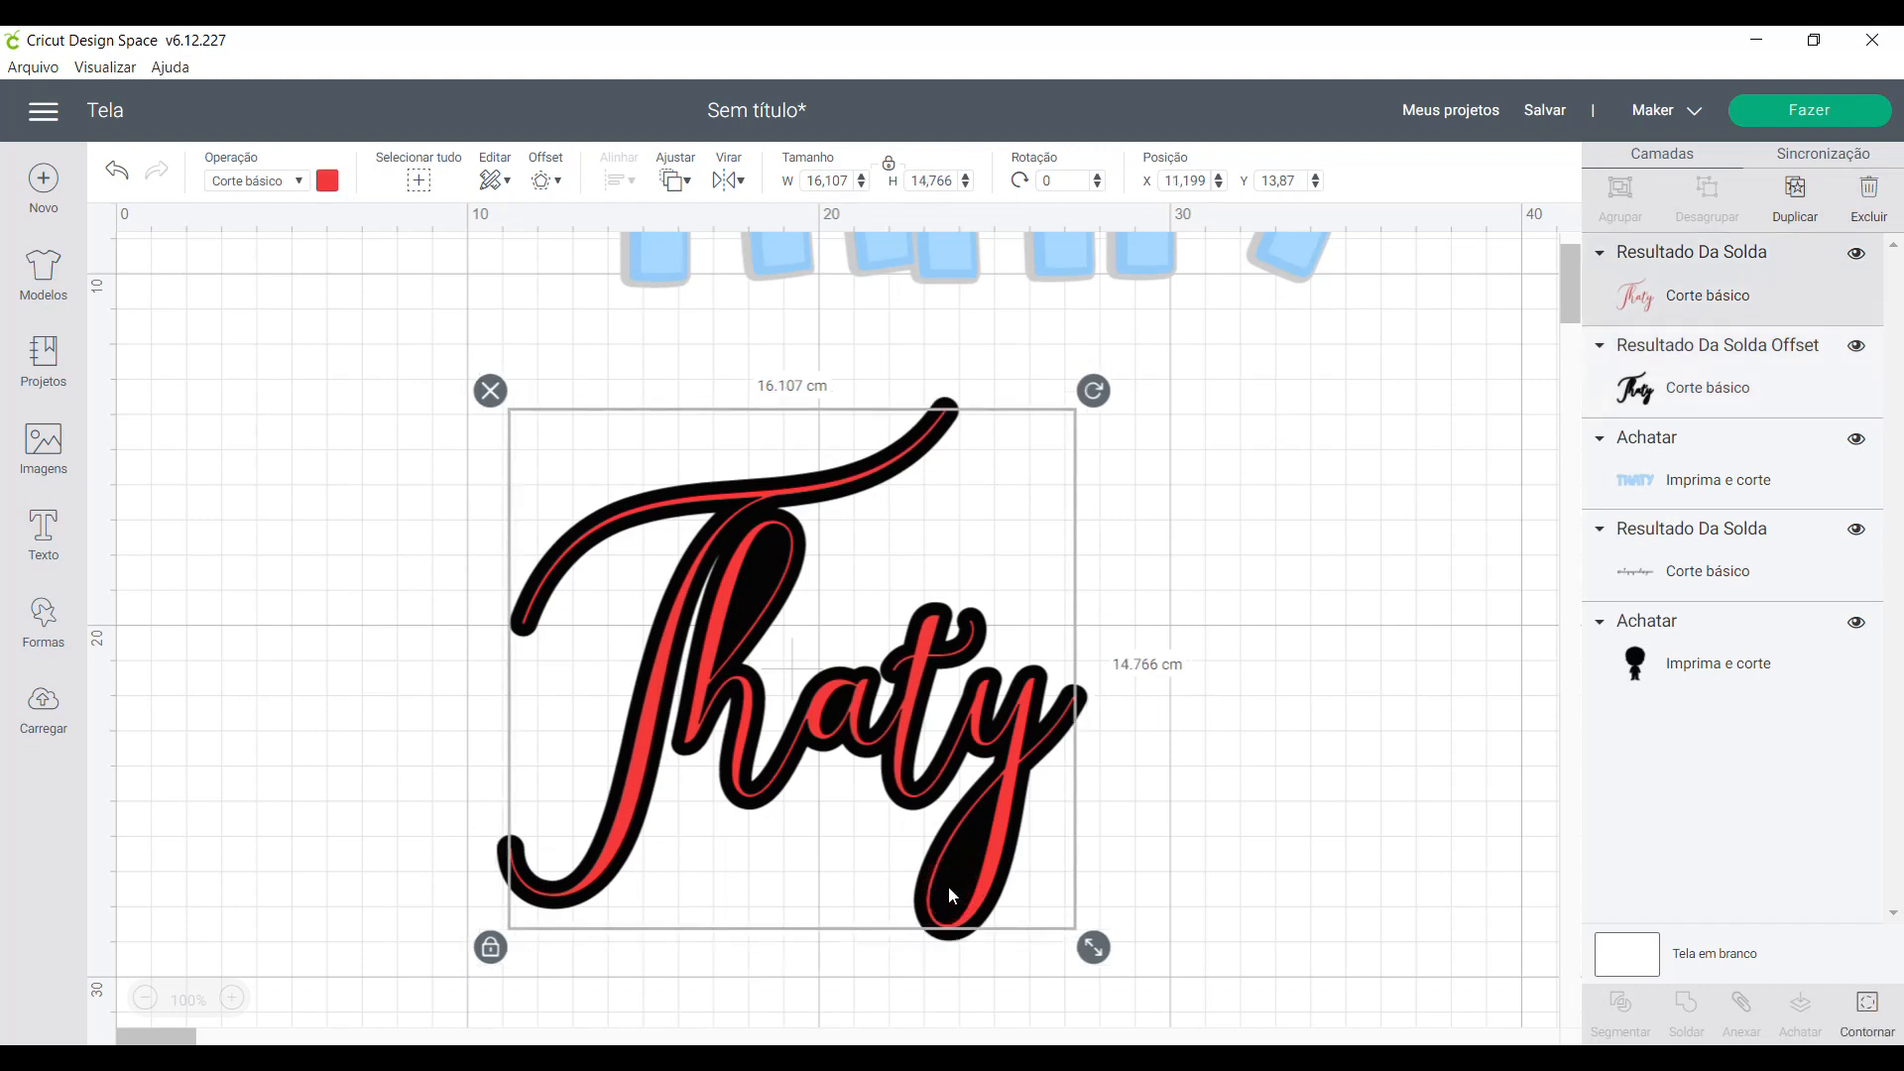
pyautogui.click(329, 184)
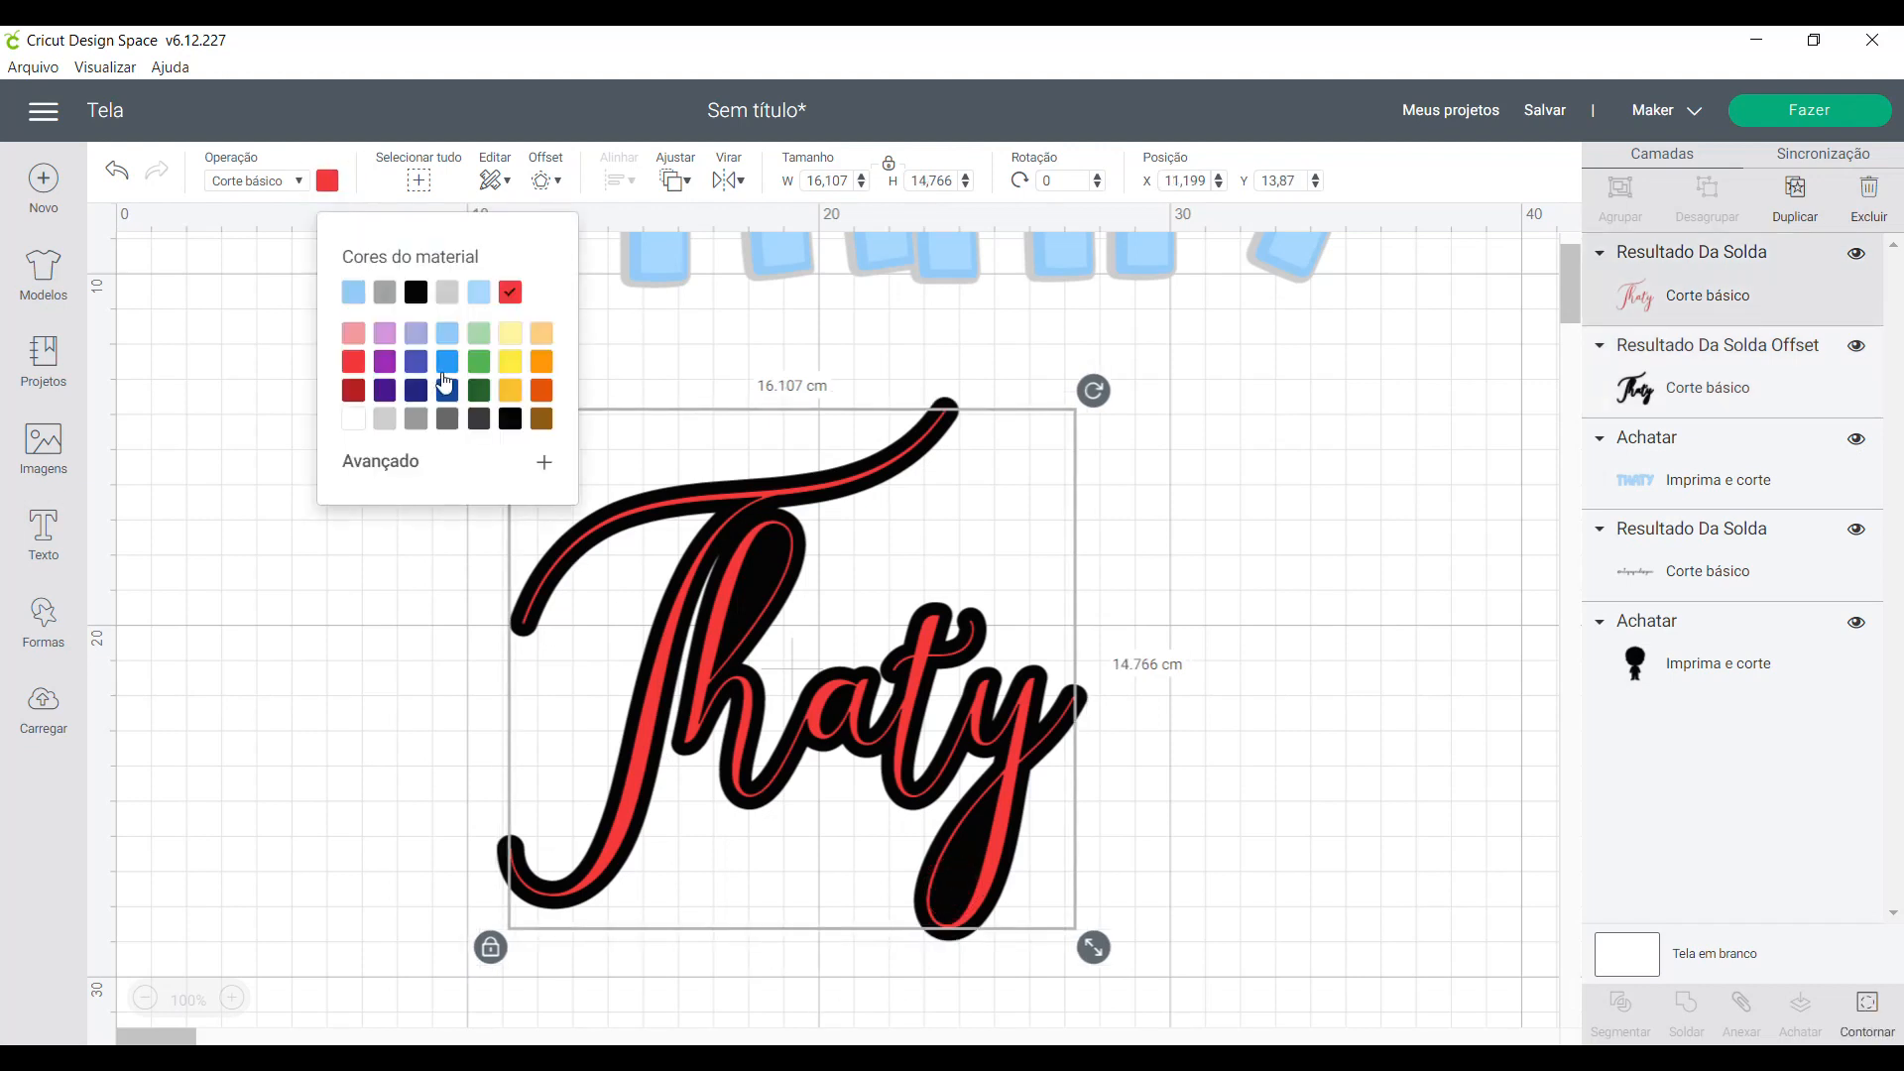
pyautogui.click(511, 337)
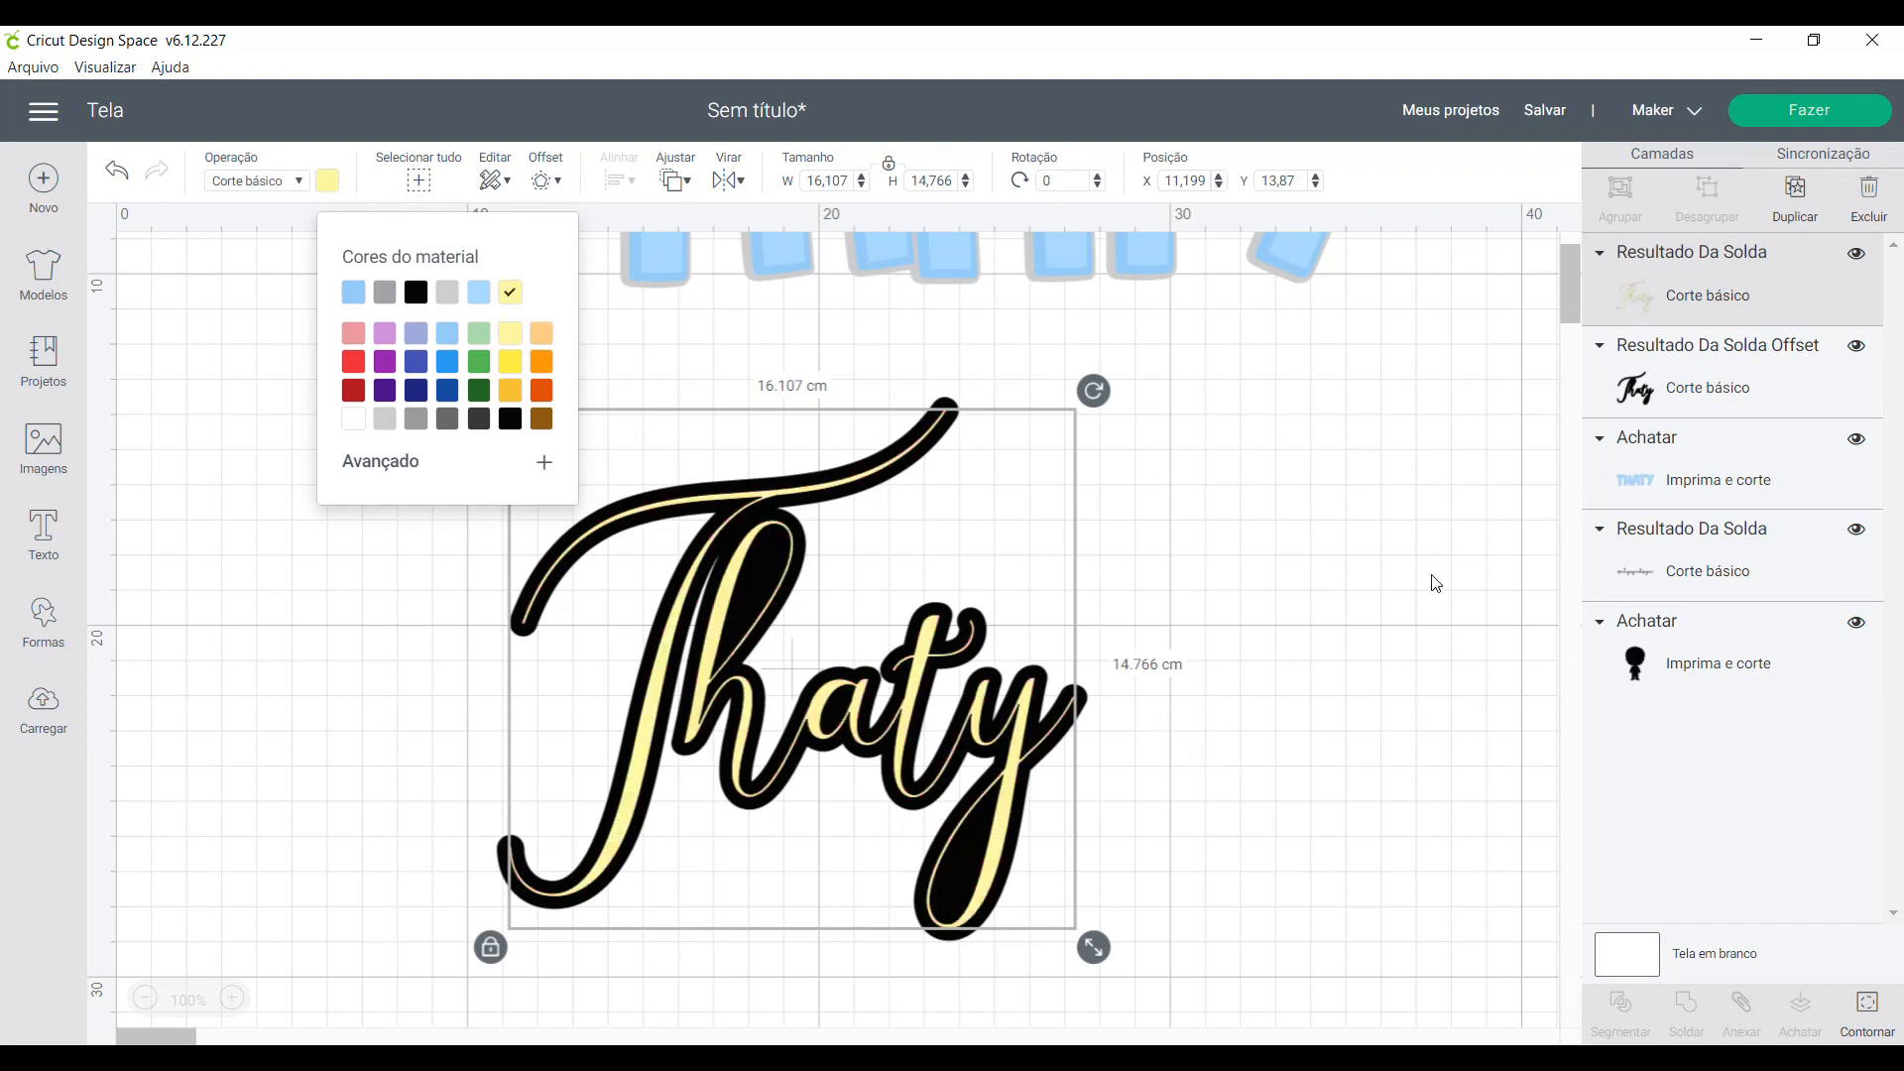
pyautogui.hotkey('ctrl', 'z')
pyautogui.click(1381, 605)
# - Colour the black offset layer behind the script name pale yellow
pyautogui.click(1638, 400)
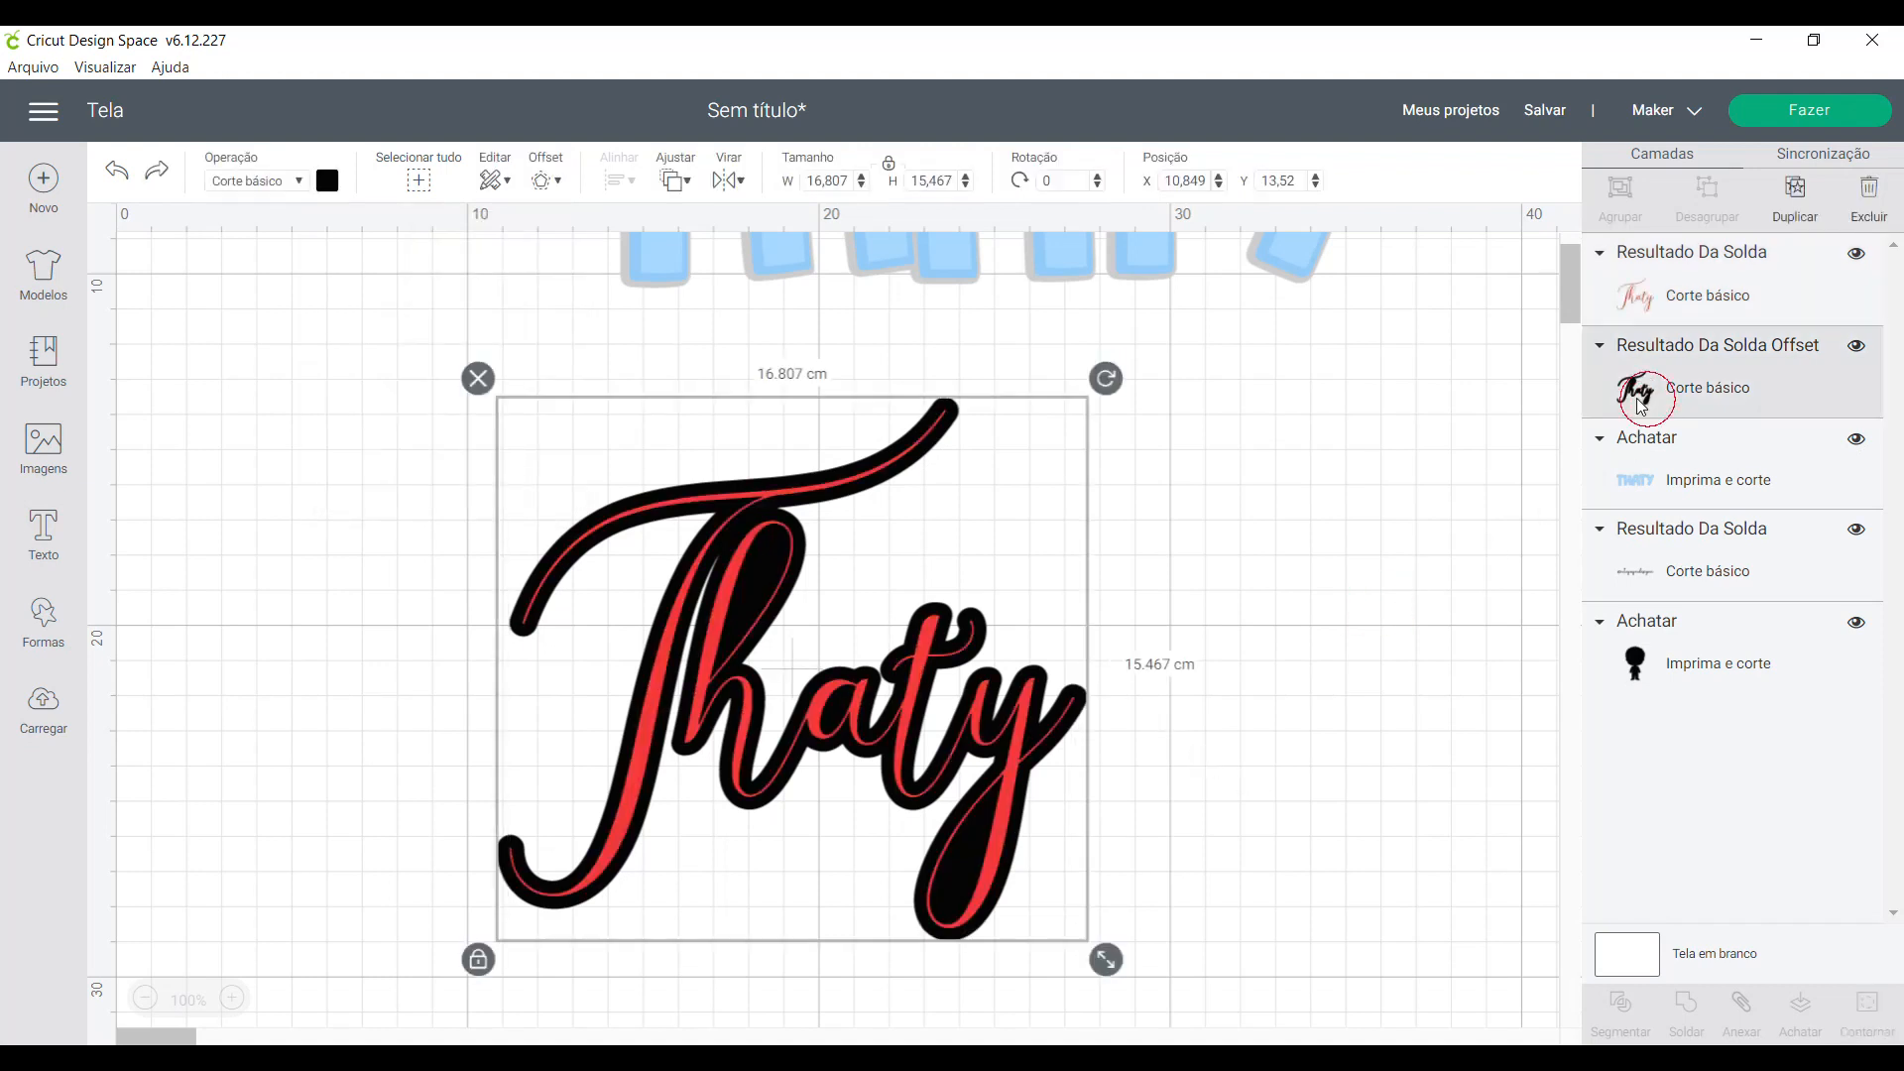
pyautogui.click(328, 182)
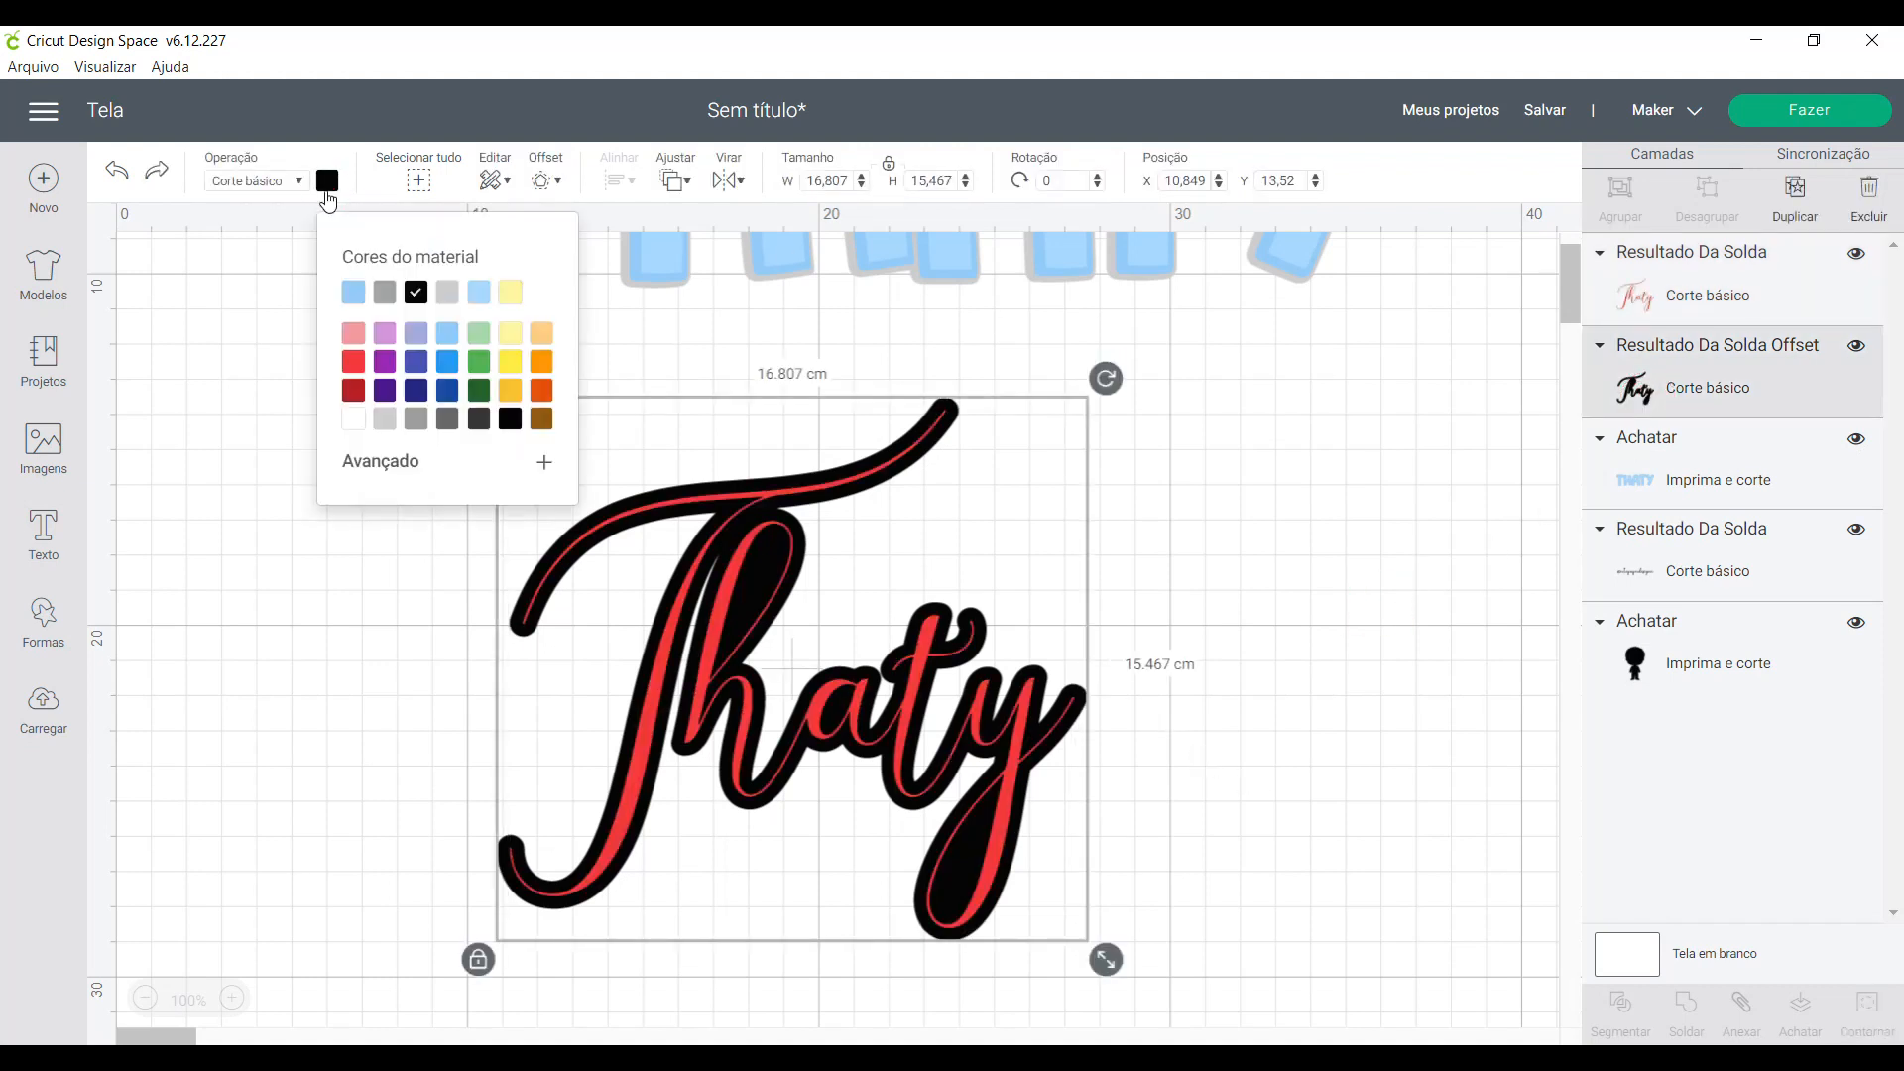
pyautogui.click(508, 290)
pyautogui.click(1215, 657)
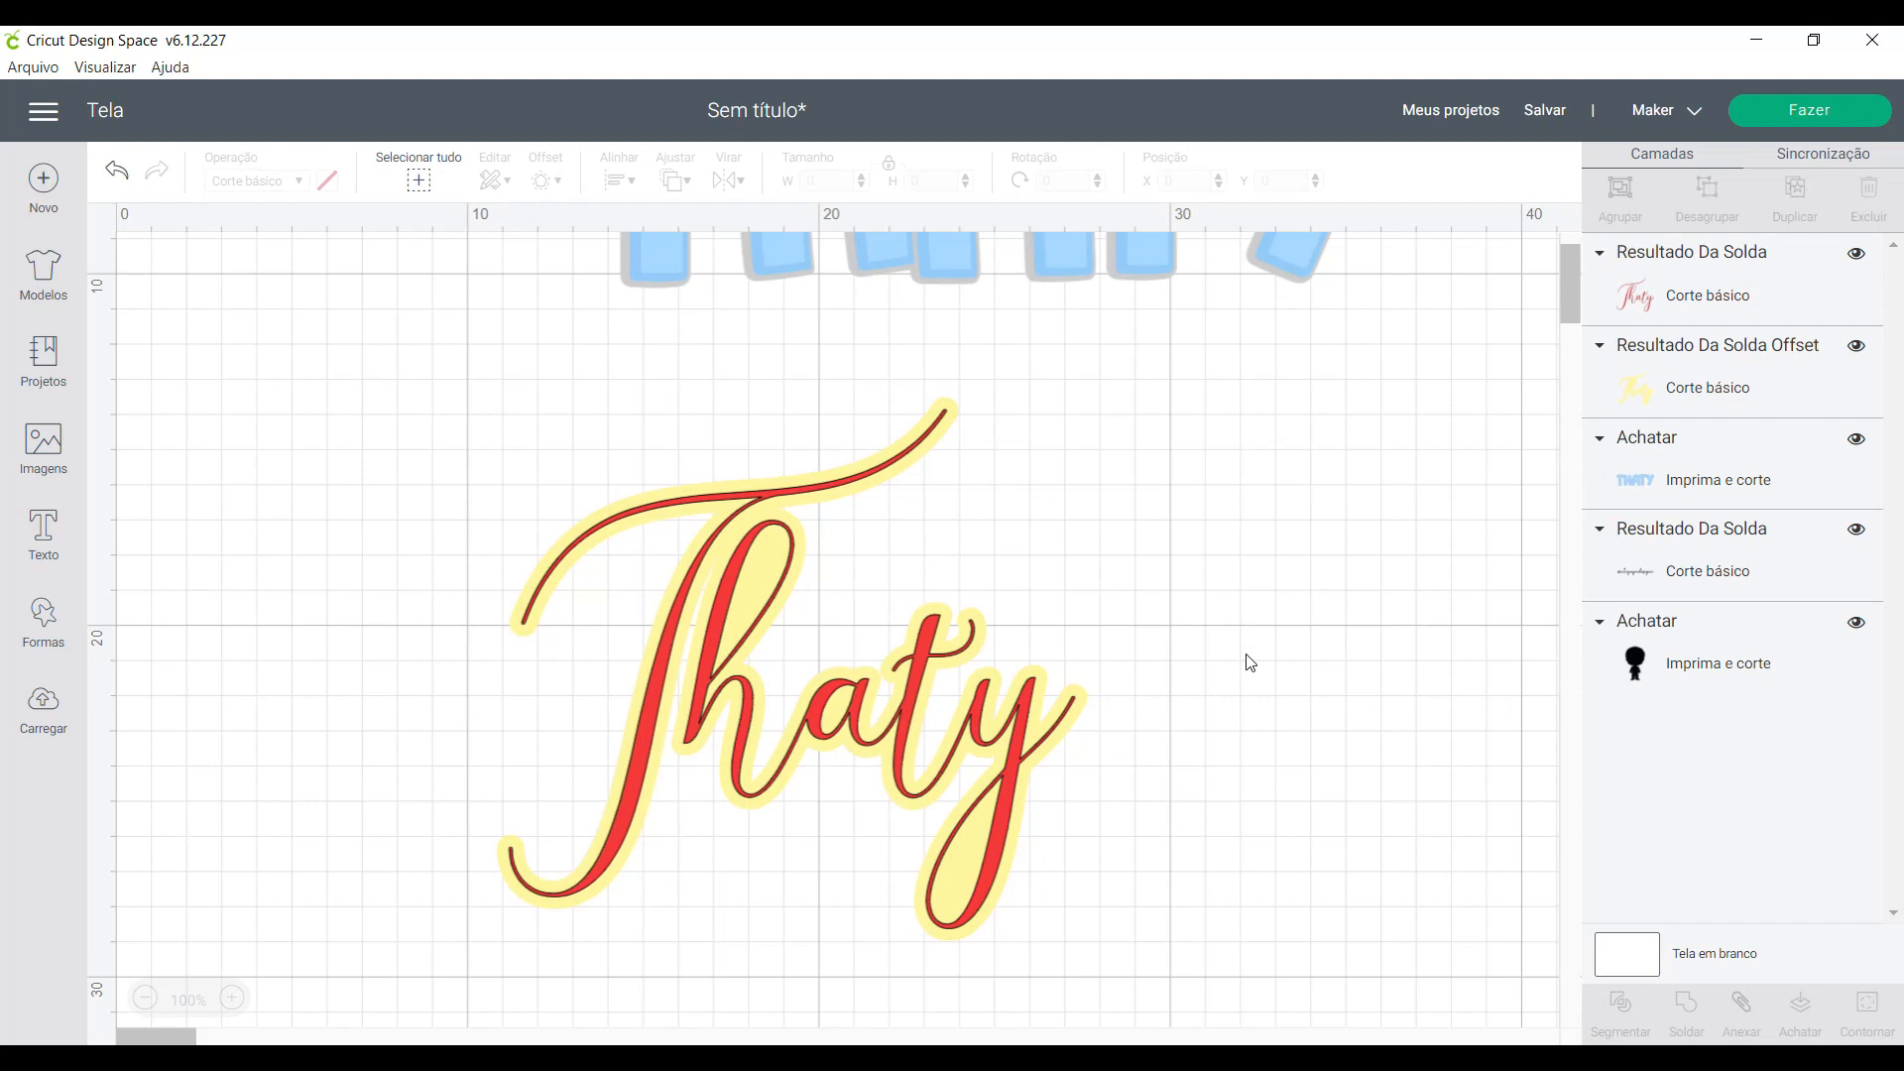
# - Separate the red script name from its yellow offset layer, placing them side by side below the block-letter name
pyautogui.scroll(3, 777, 420)
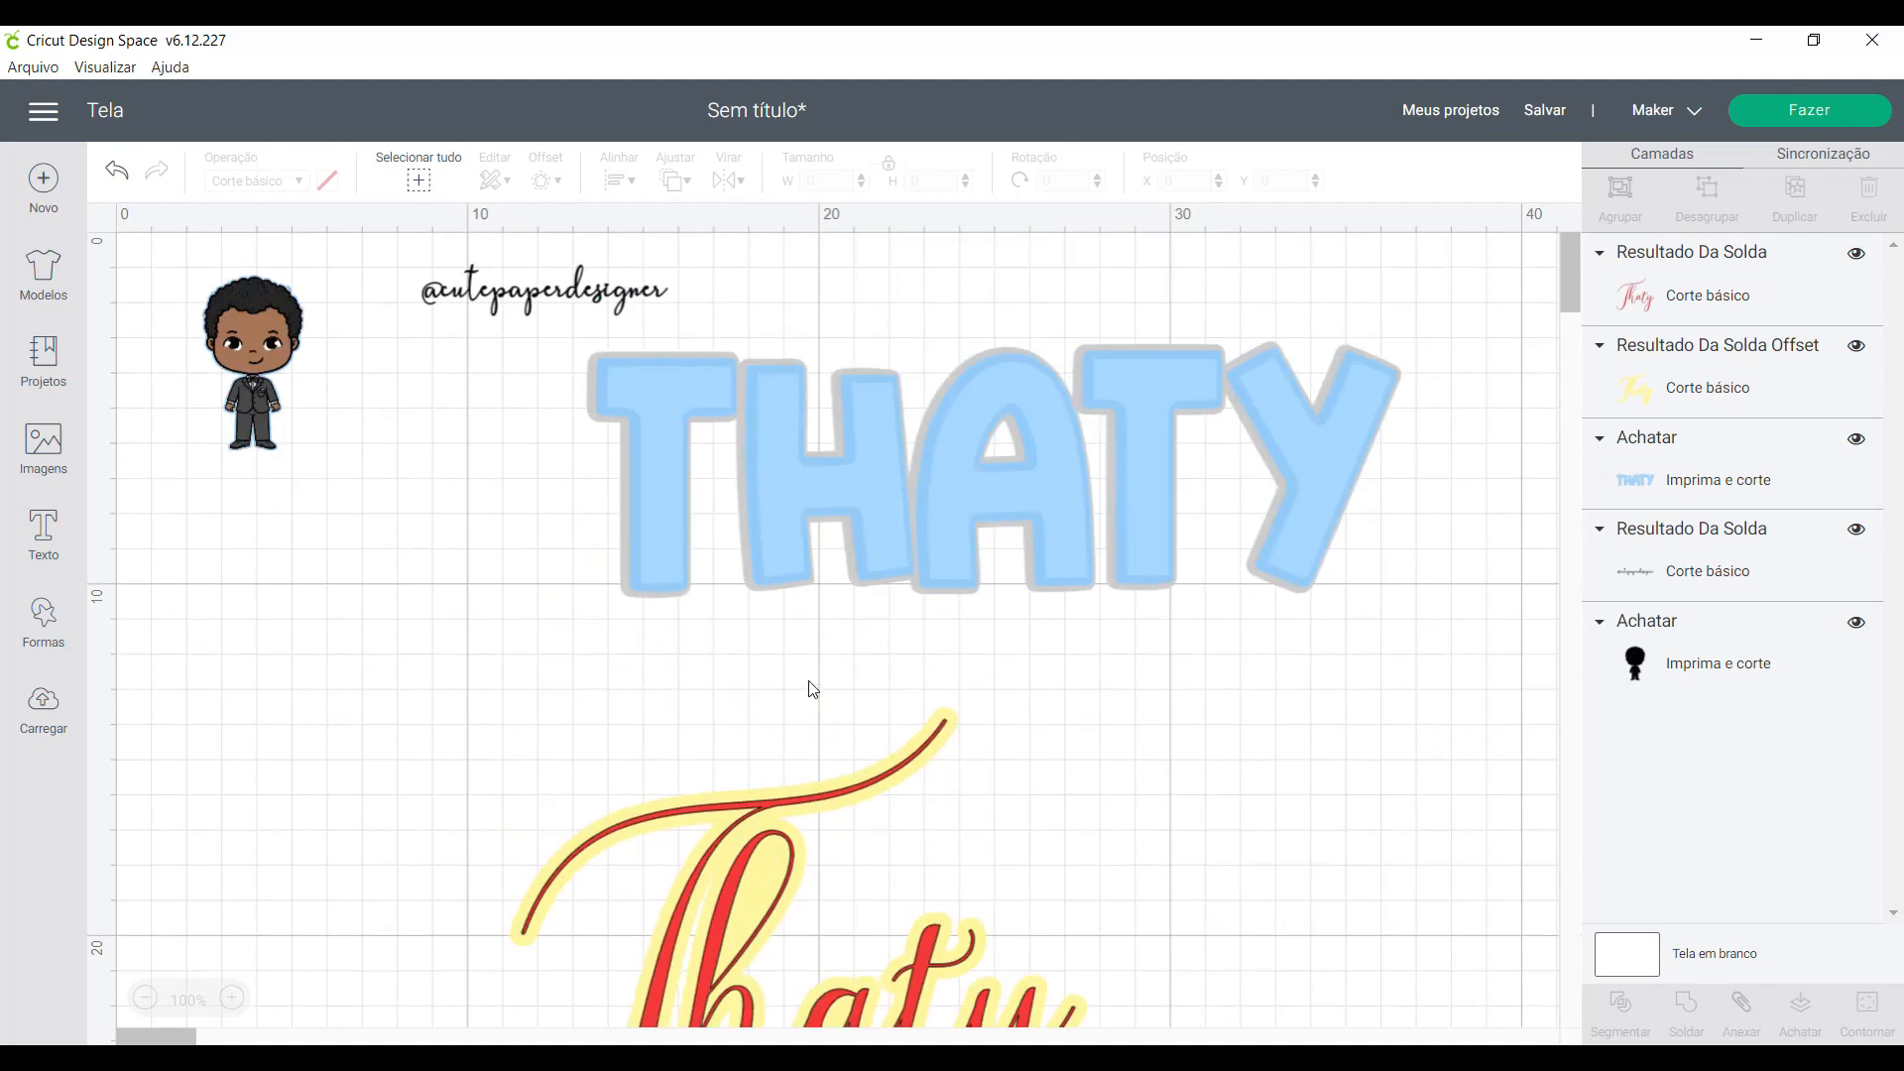
pyautogui.moveTo(734, 920); pyautogui.dragTo(369, 683)
pyautogui.moveTo(727, 836); pyautogui.dragTo(916, 808)
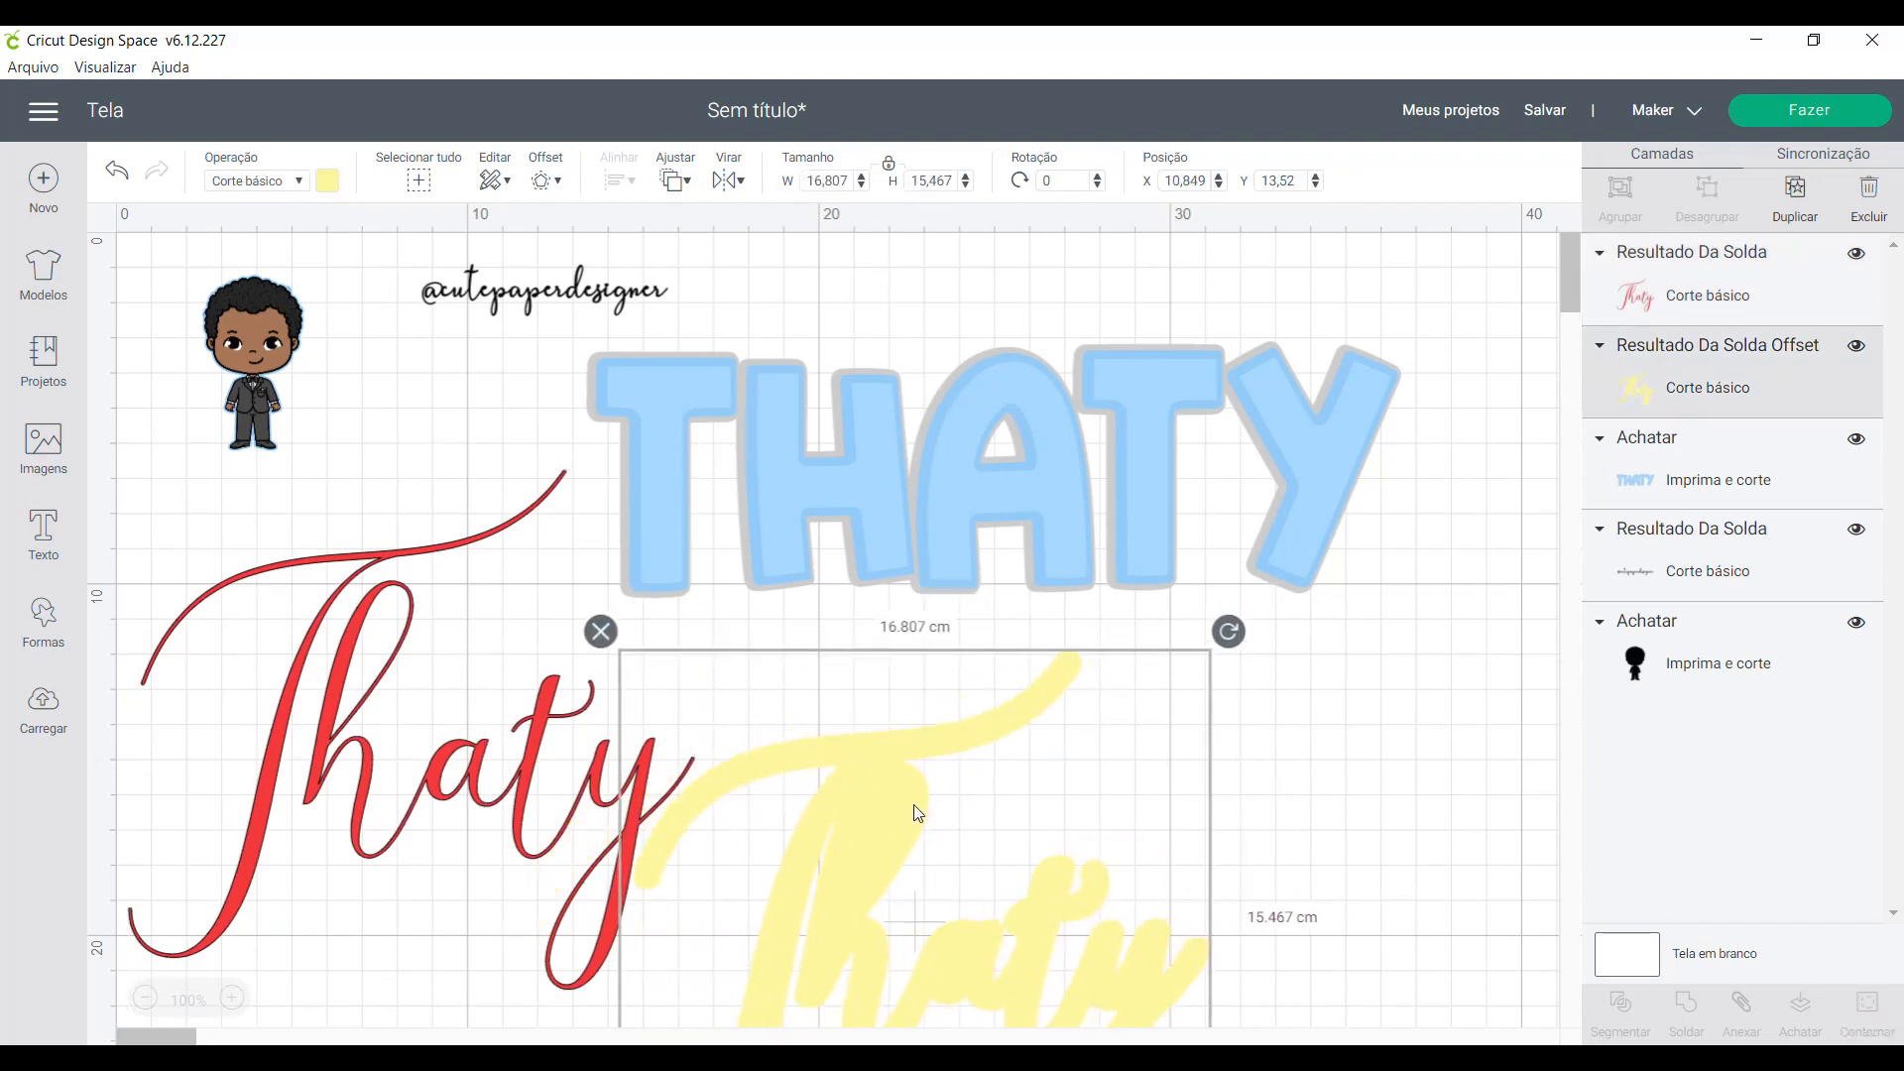
pyautogui.moveTo(558, 754); pyautogui.dragTo(643, 922)
# - Shift the flattened block-letter name slightly down and right, and move the small black script text a little to the right
pyautogui.click(1037, 486)
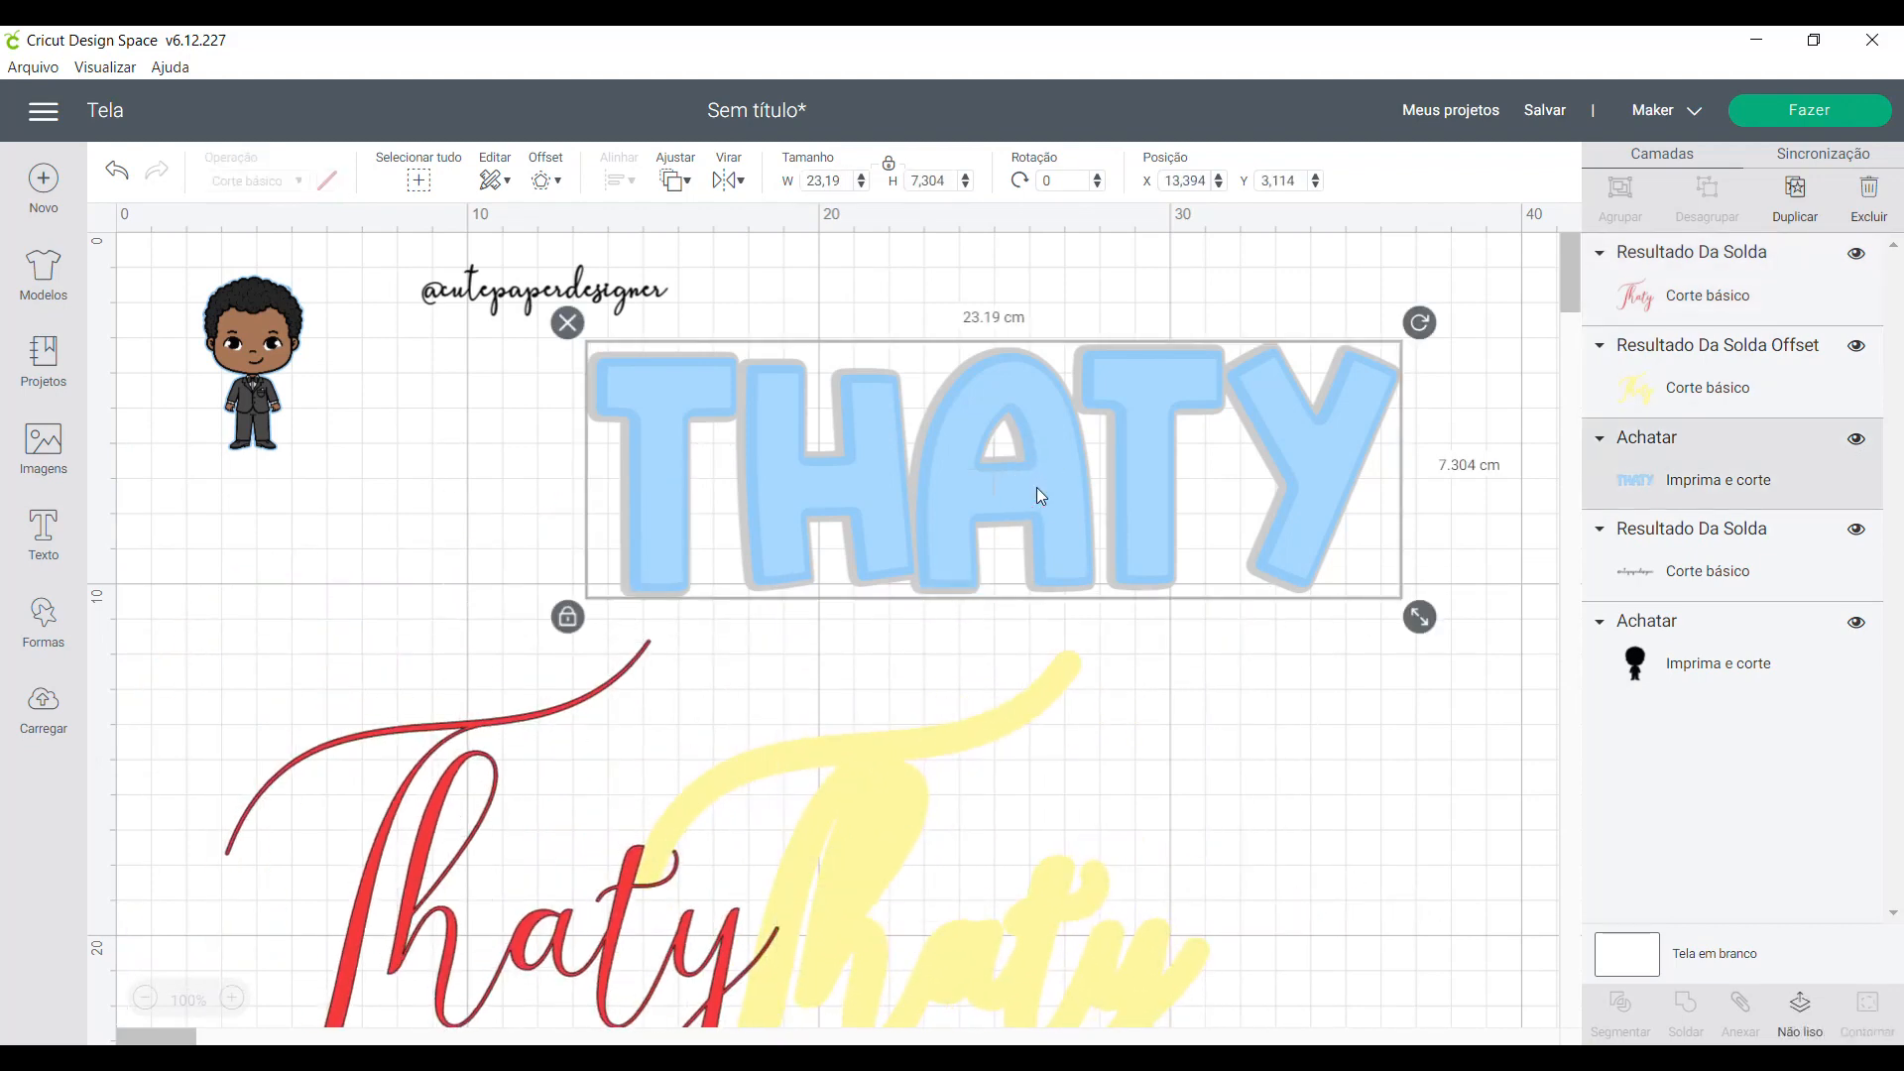
pyautogui.moveTo(1037, 488)
pyautogui.mouseDown()
pyautogui.moveTo(1025, 466)
pyautogui.moveTo(986, 479)
pyautogui.moveTo(1056, 511)
pyautogui.mouseUp()
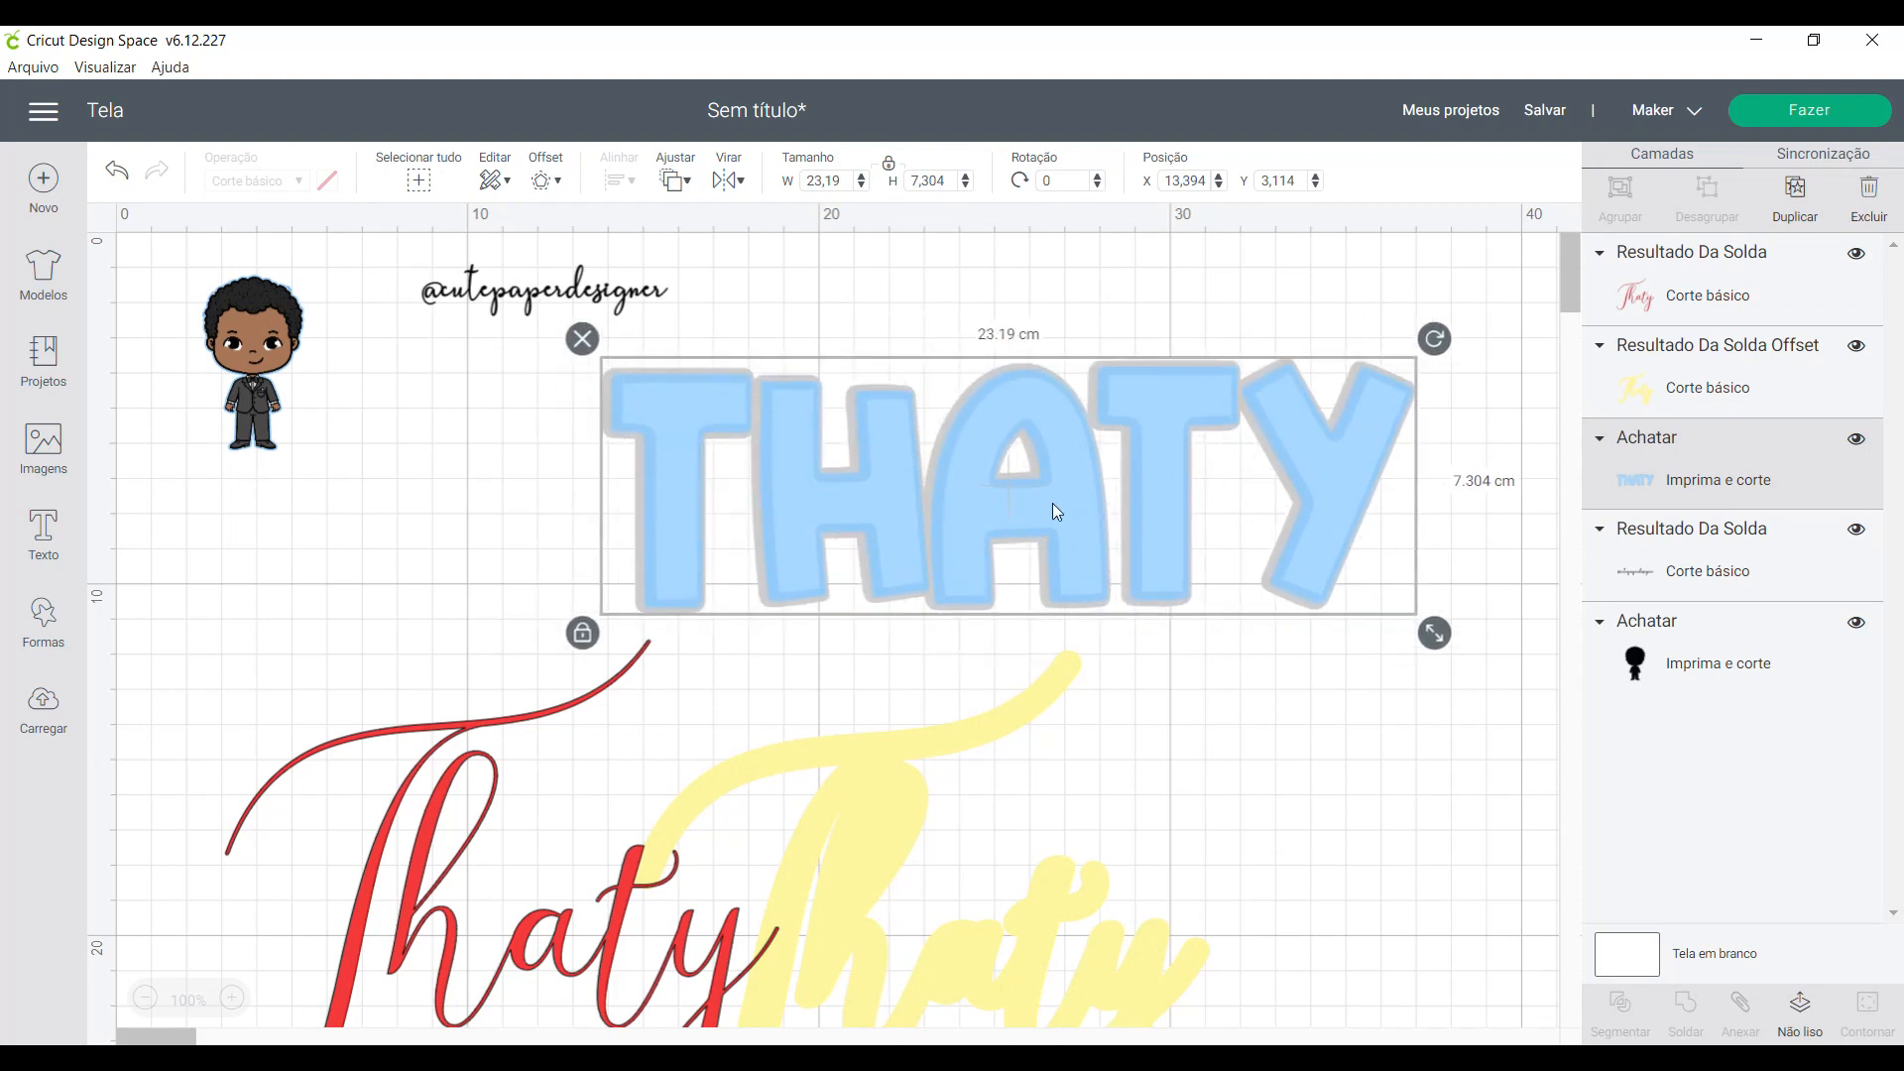
pyautogui.moveTo(585, 302); pyautogui.dragTo(633, 297)
# - Enlarge the boy image proportionally to about 4.6 × 8 cm
pyautogui.click(275, 385)
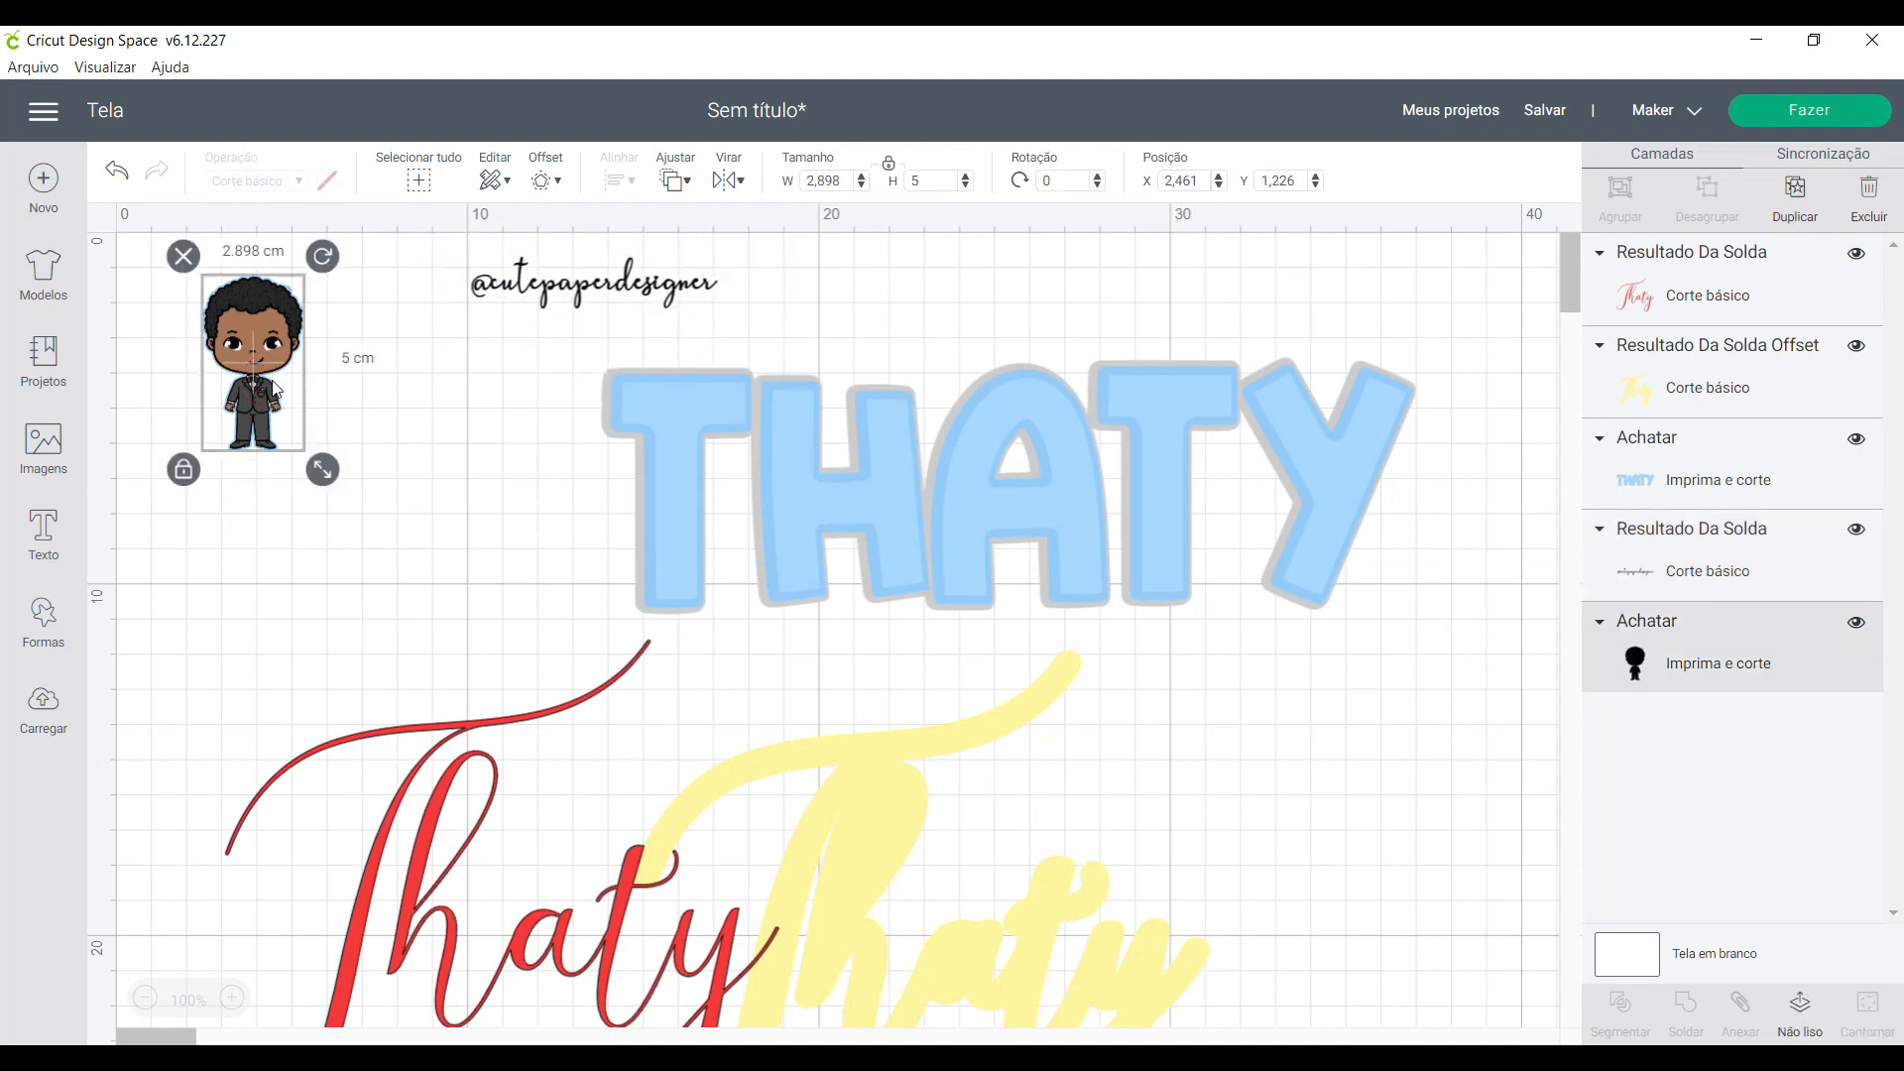
pyautogui.moveTo(322, 469); pyautogui.dragTo(340, 583)
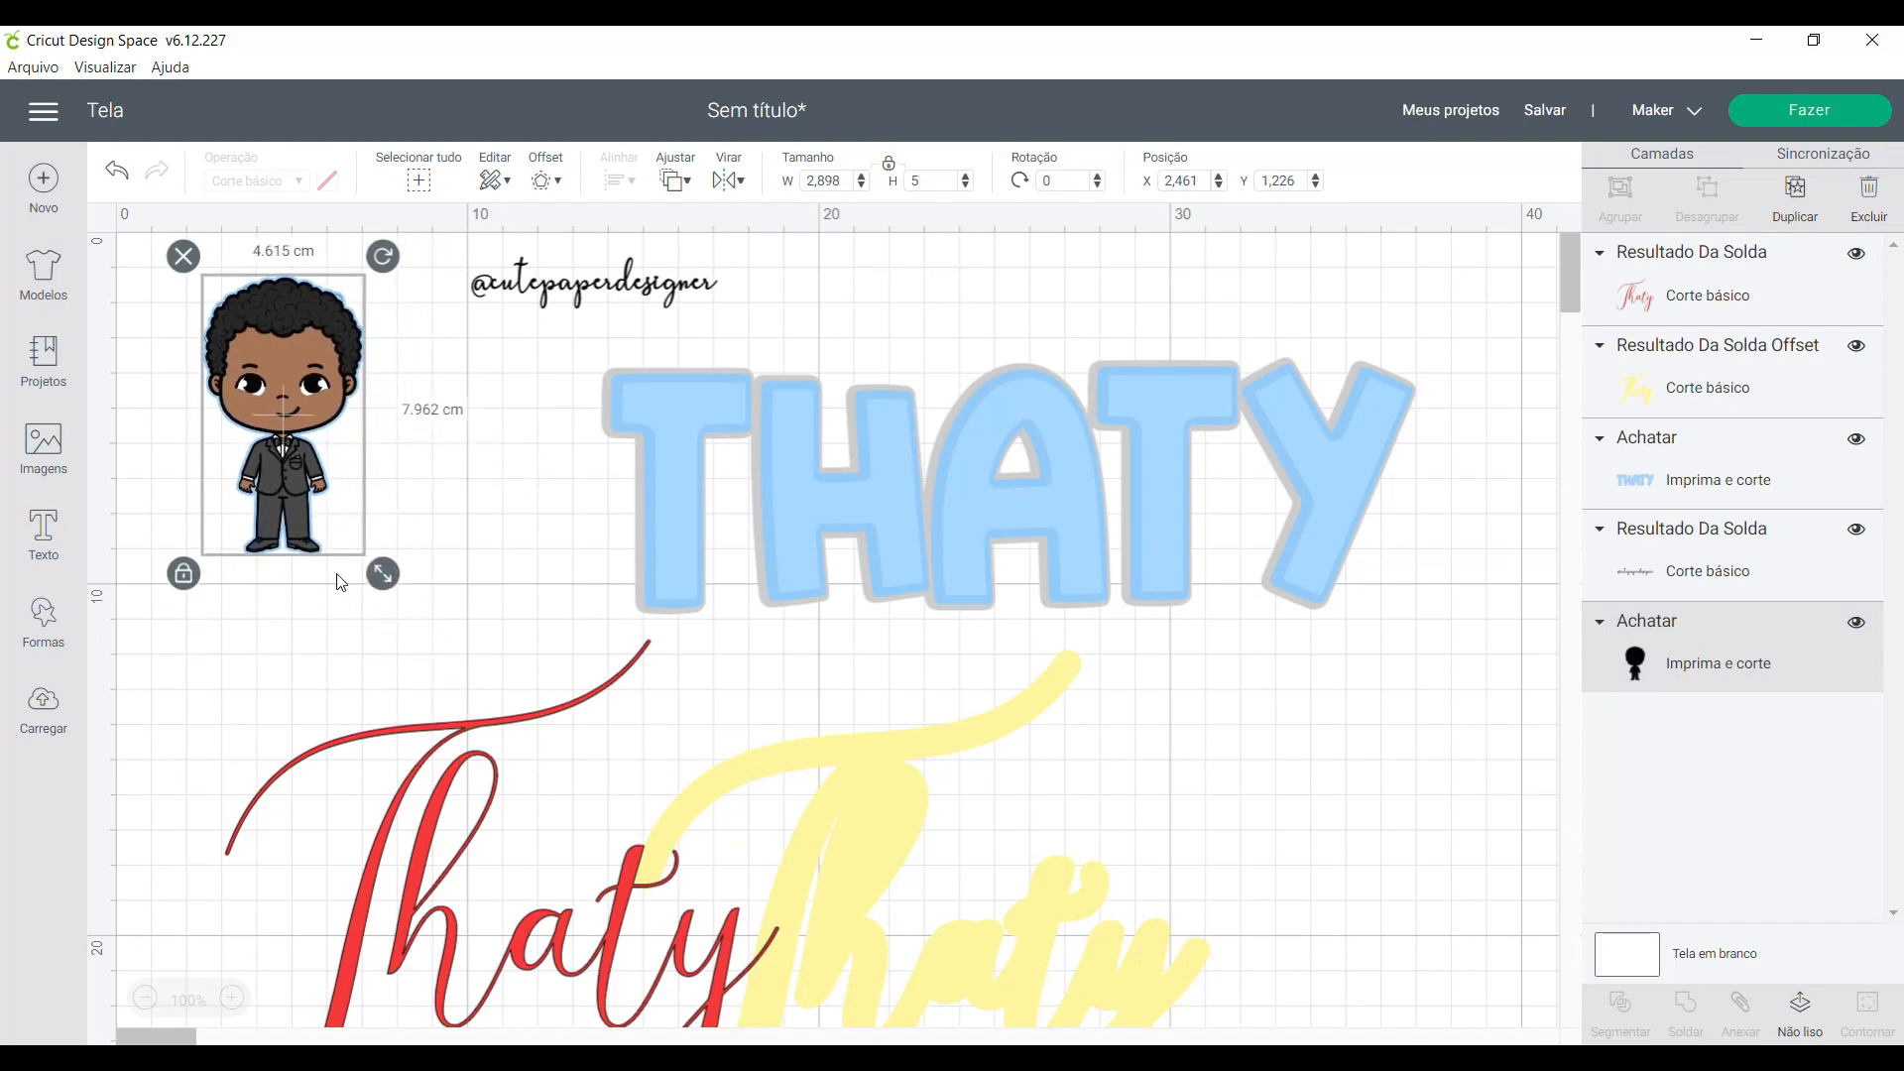